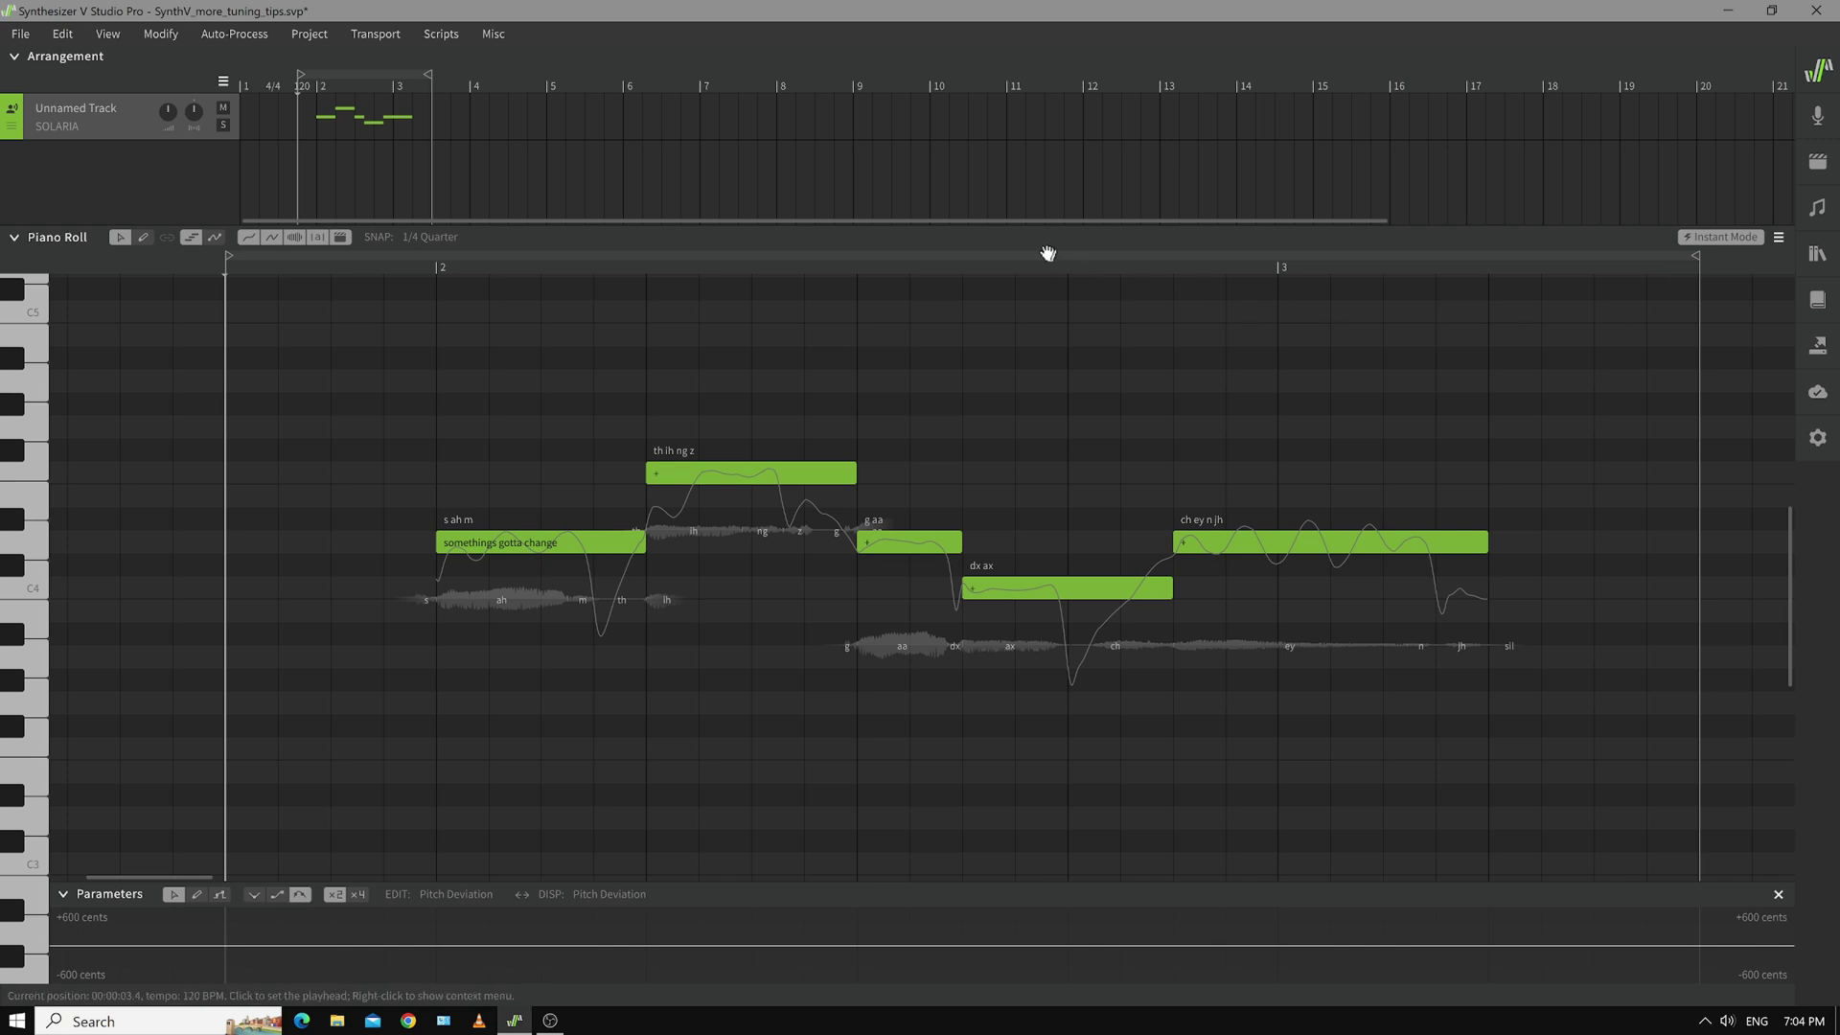
- Delete all 115 Pitch Deviation points and play back the phrase on its default pitch curves
key(space)
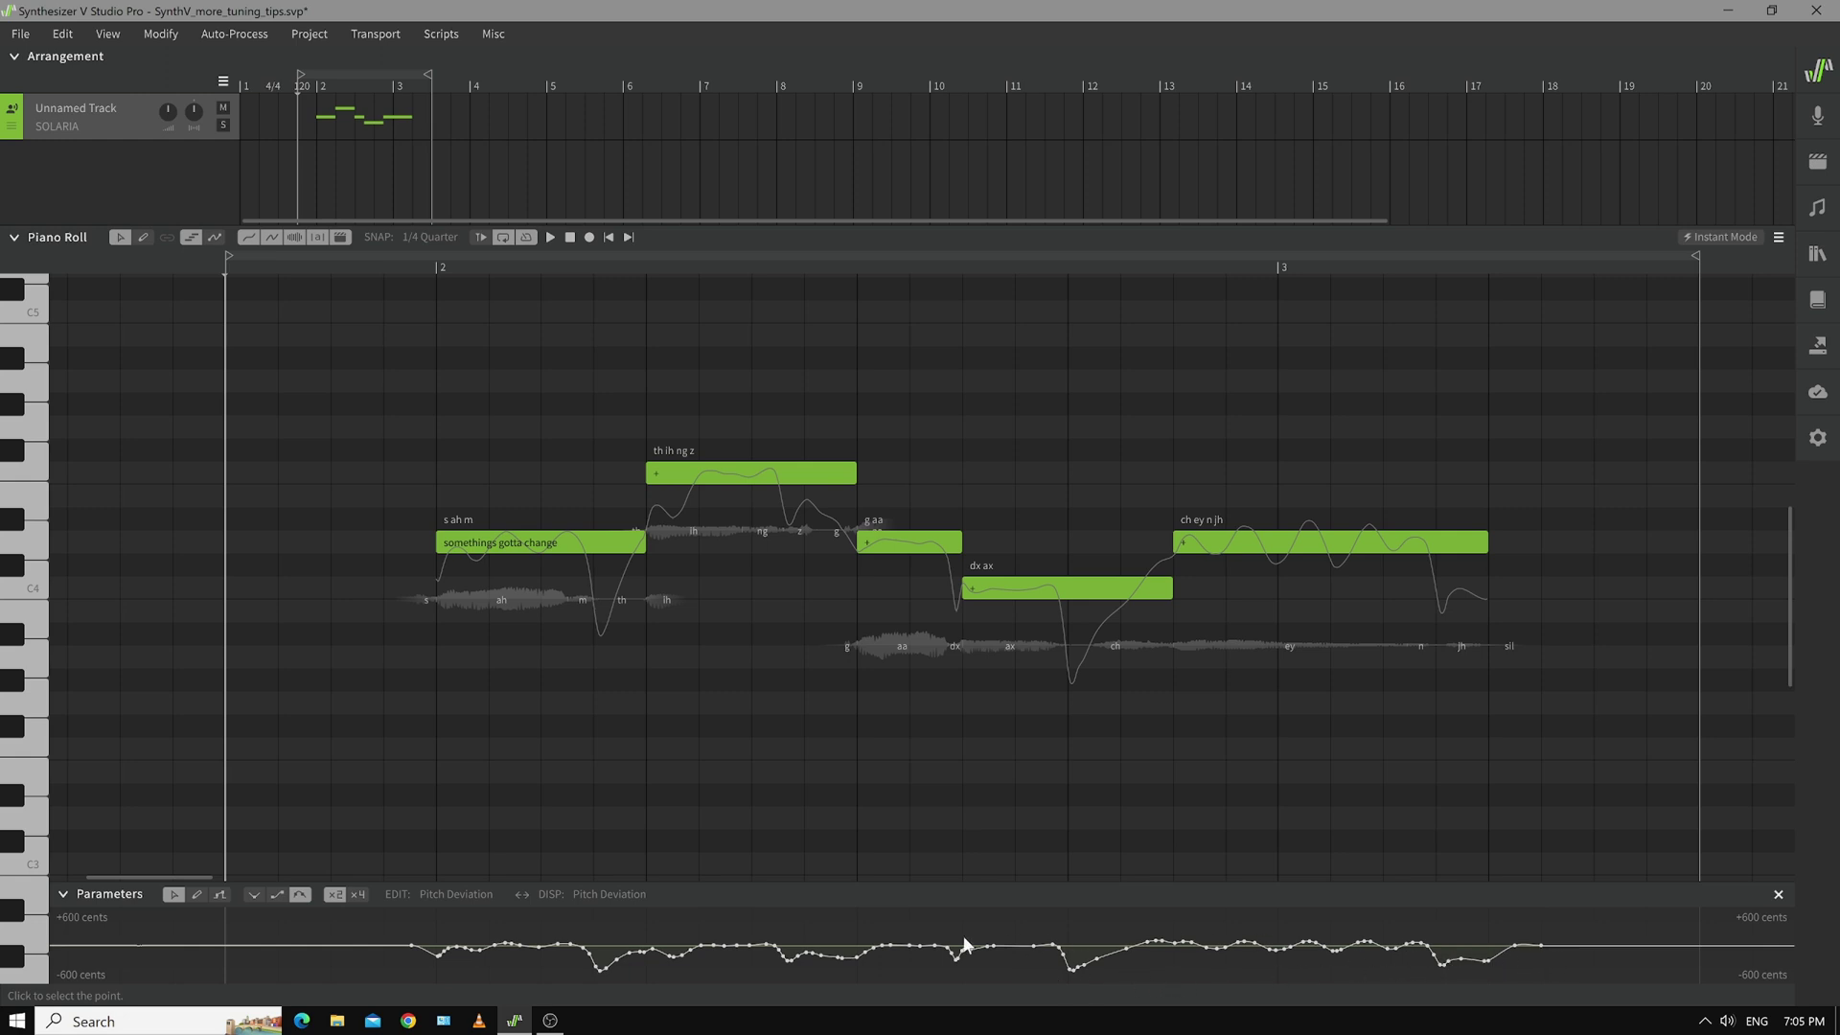
drag(389, 918, 1574, 1008)
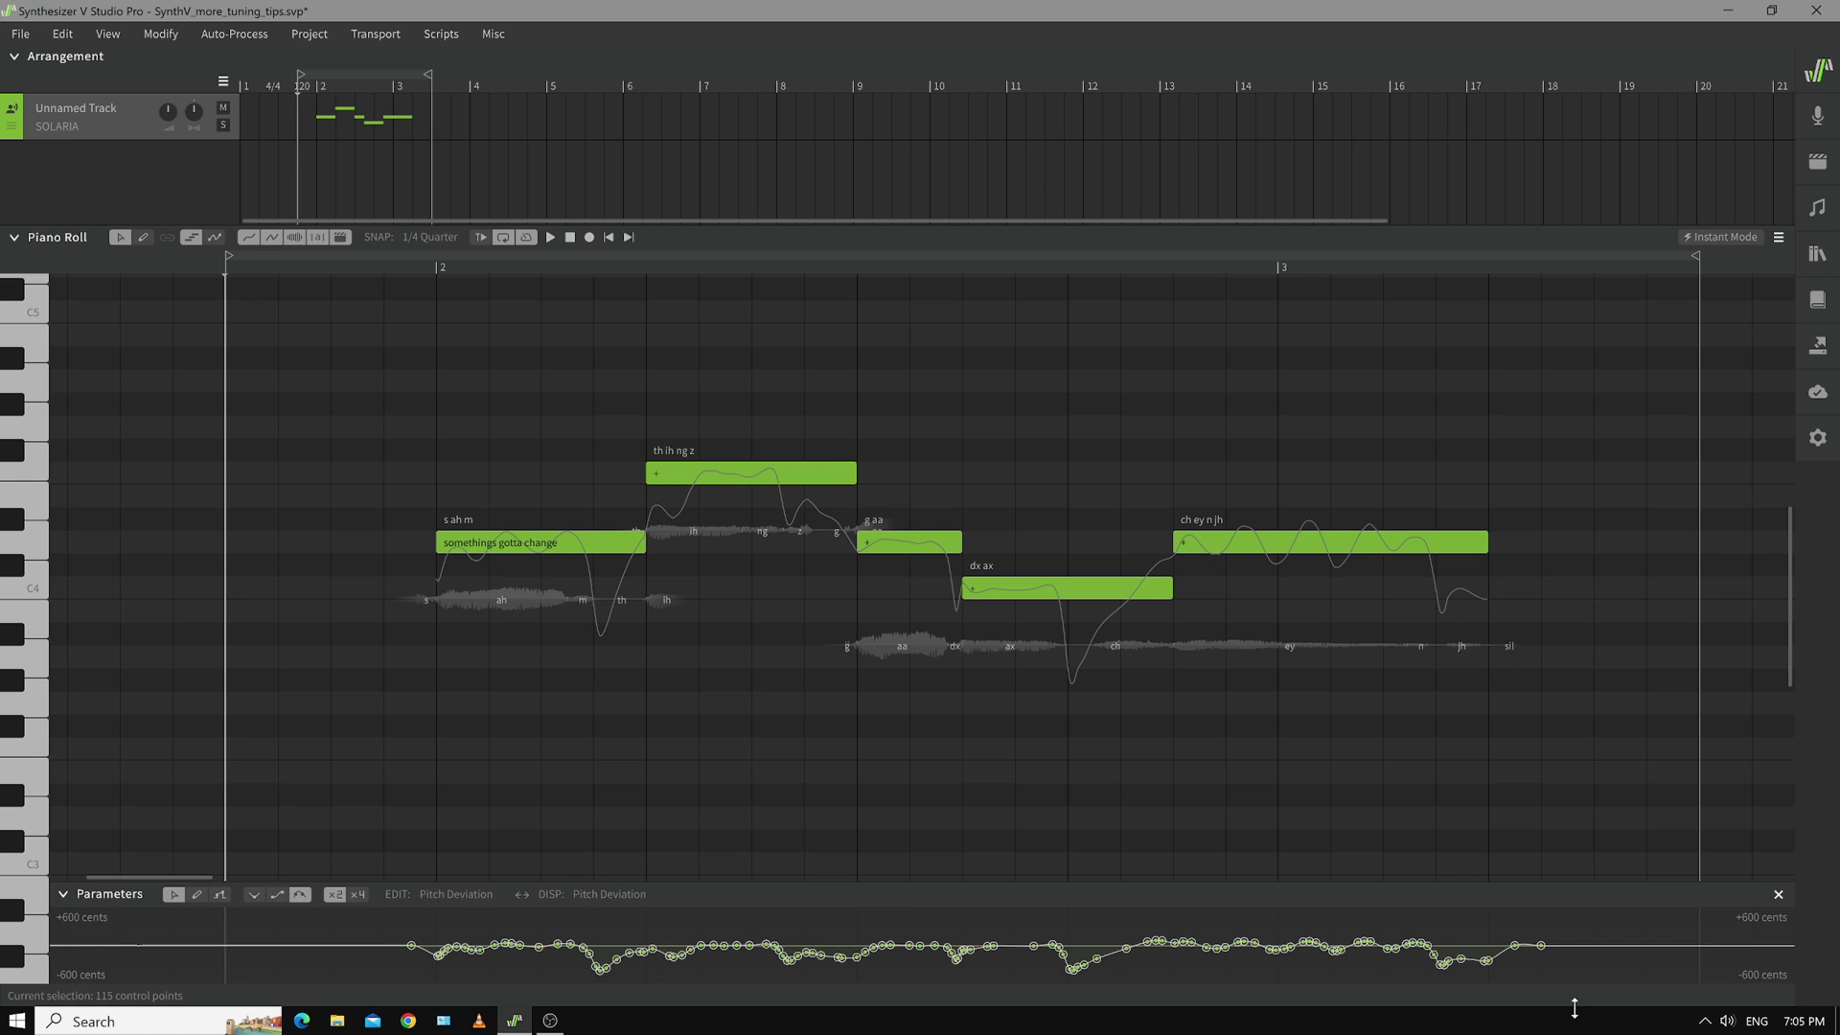
key(Delete)
key(space)
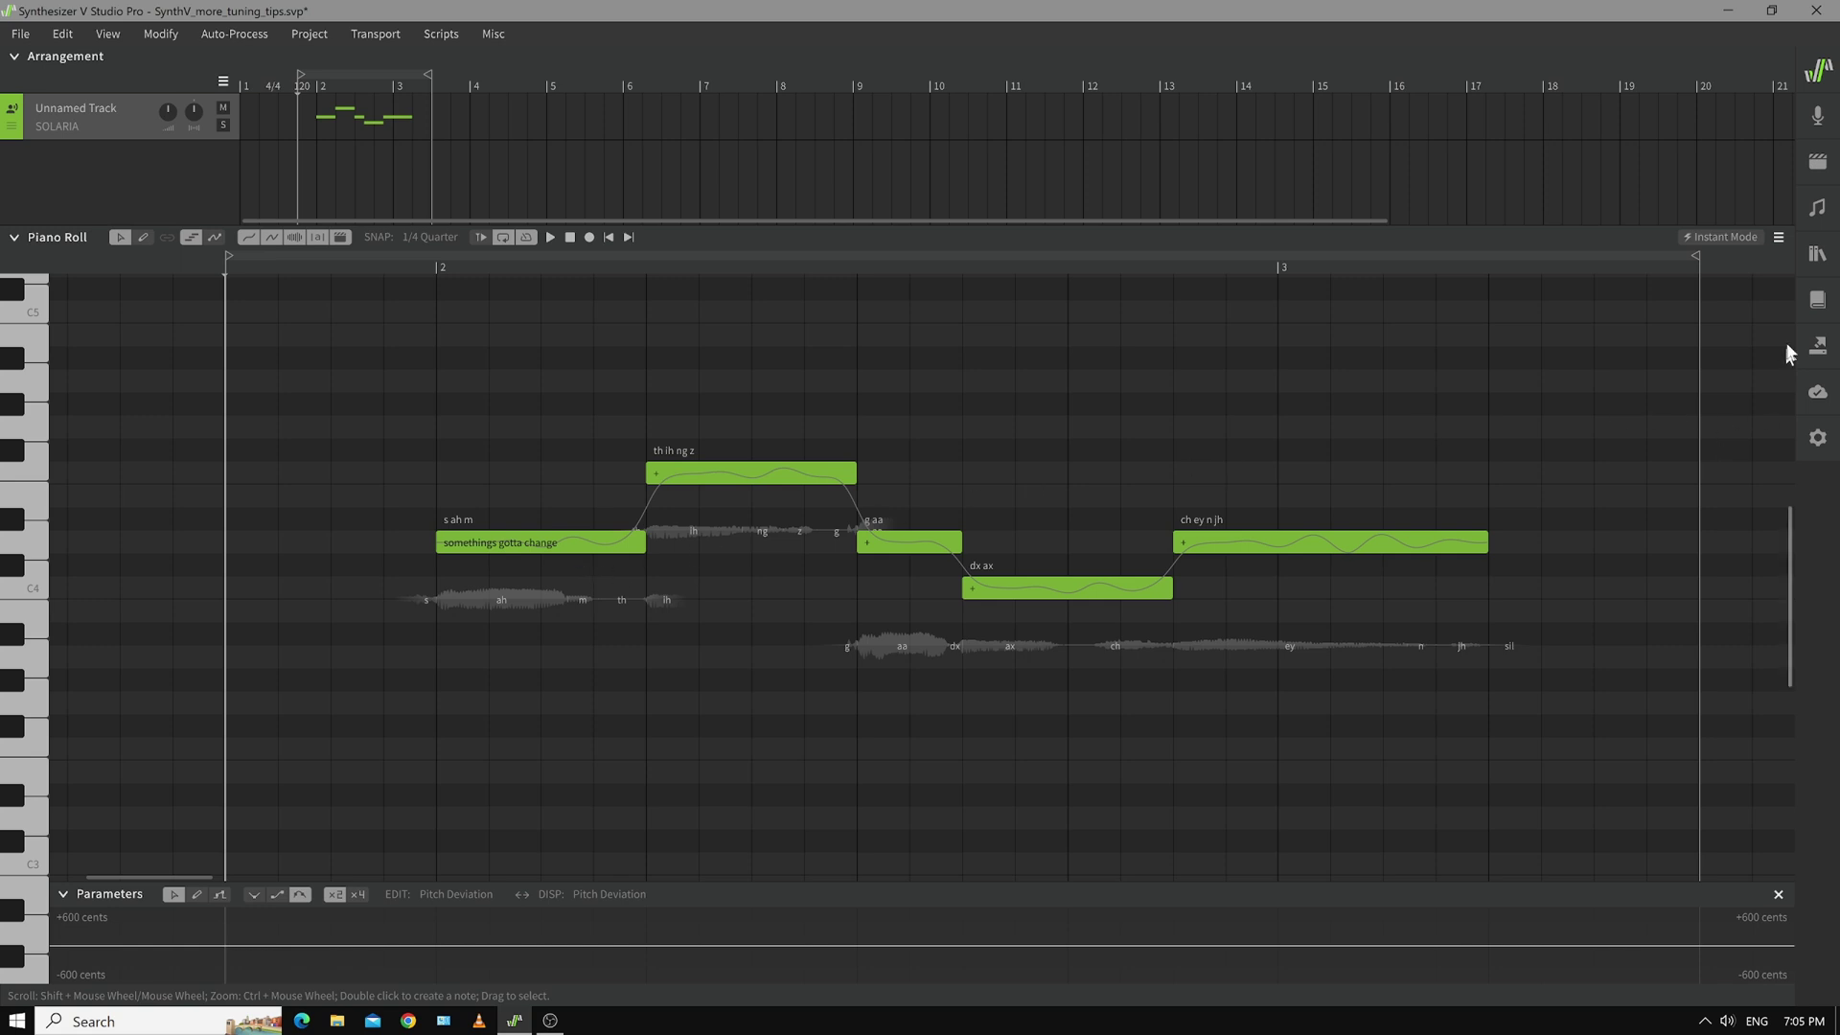
- Set Vibrato Depth to 0 on all five notes in Note Properties and play the flat phrase
click(1820, 208)
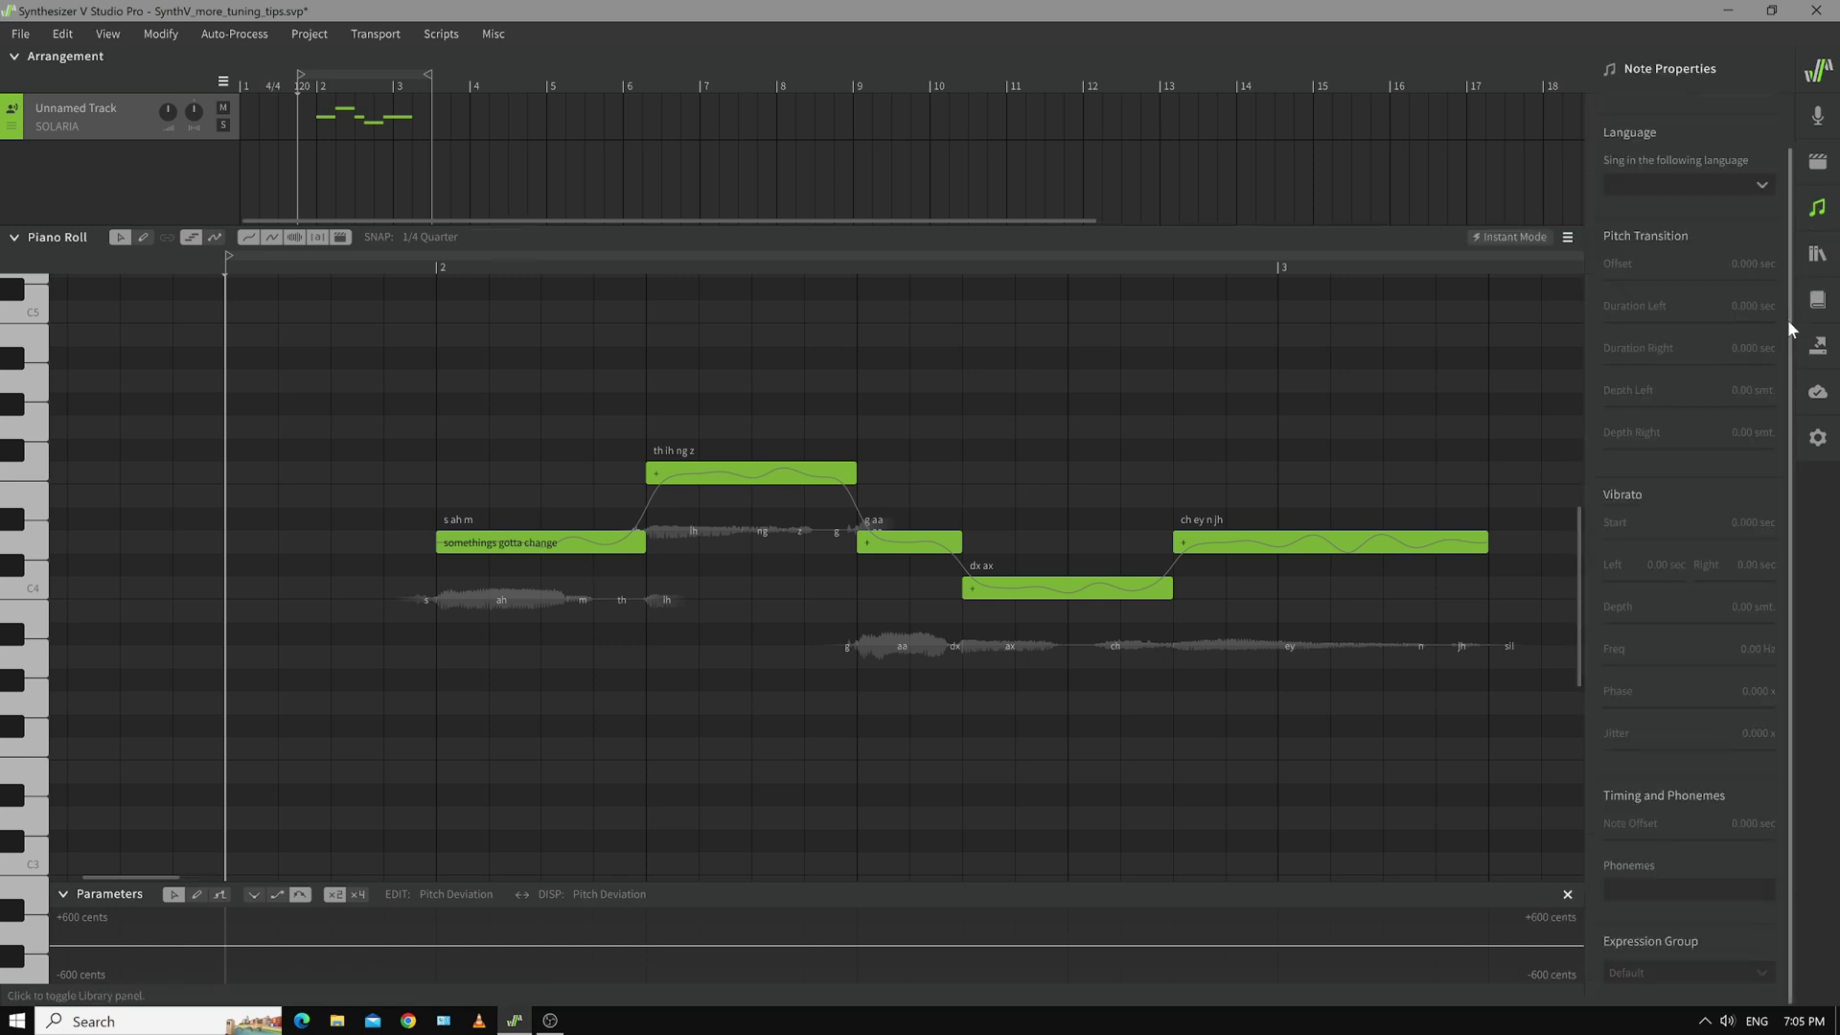
click(1370, 542)
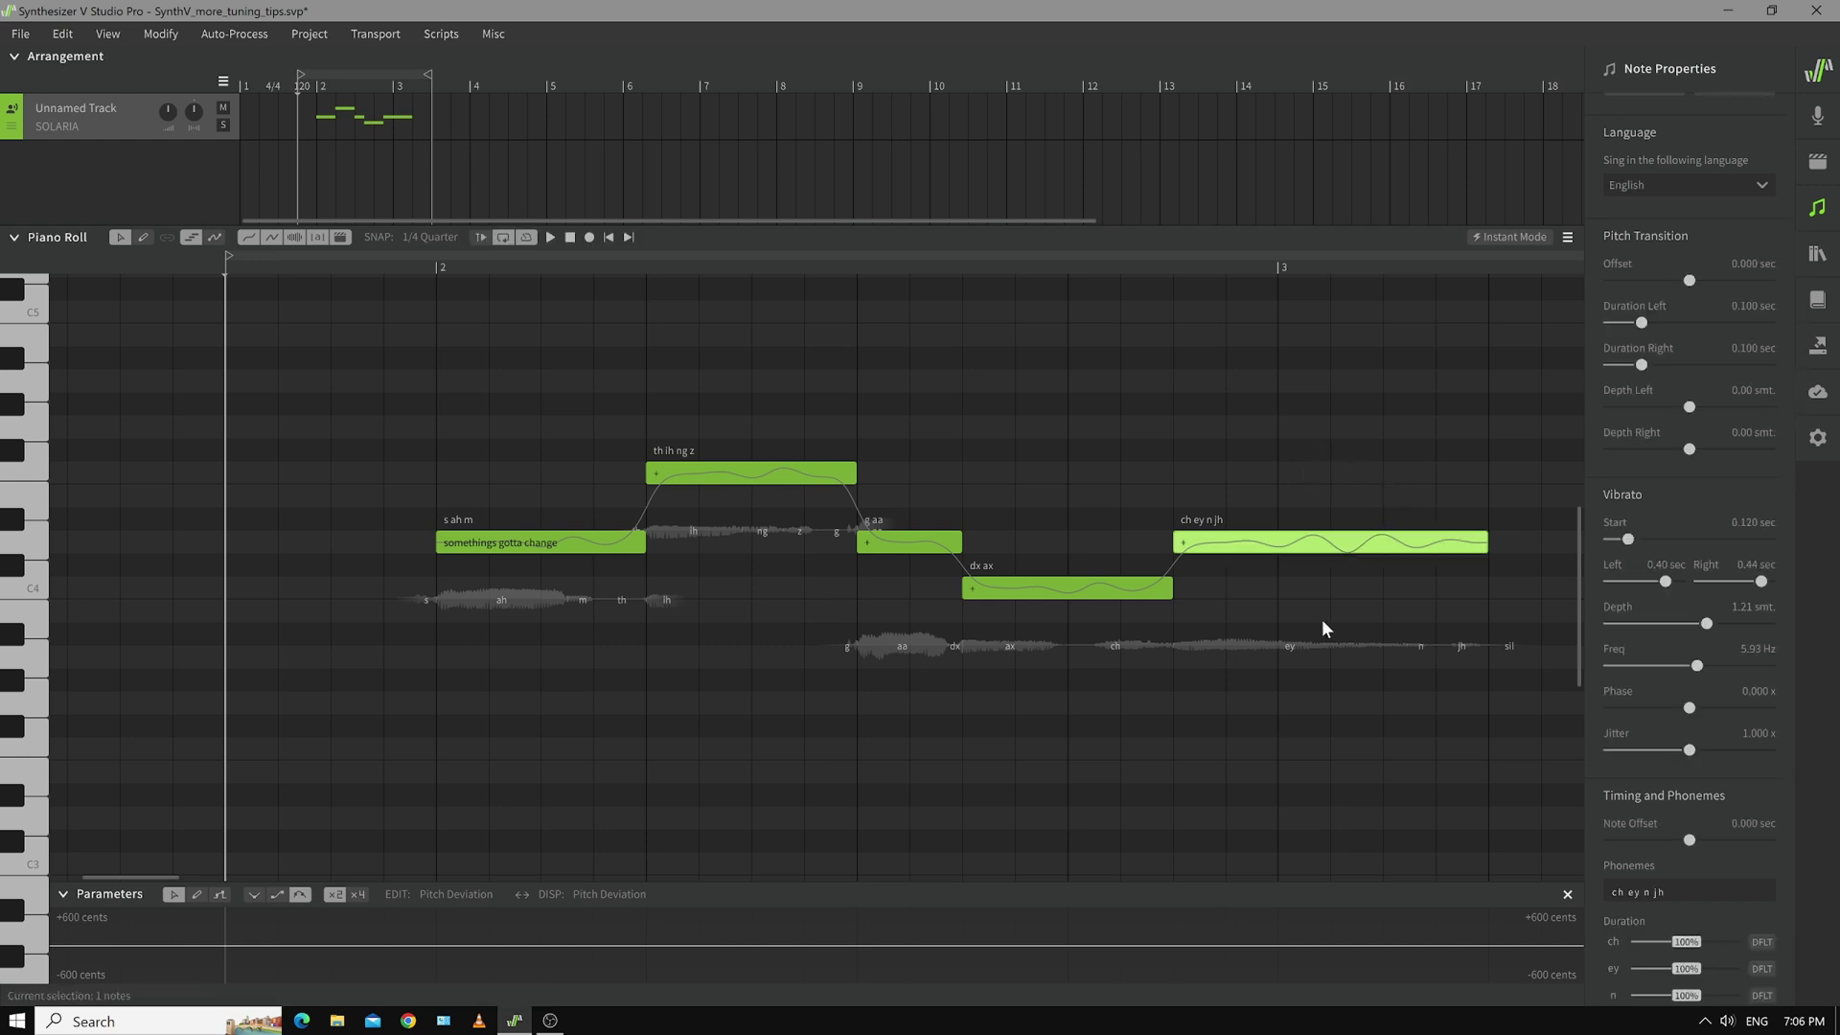
drag(1789, 508, 1774, 652)
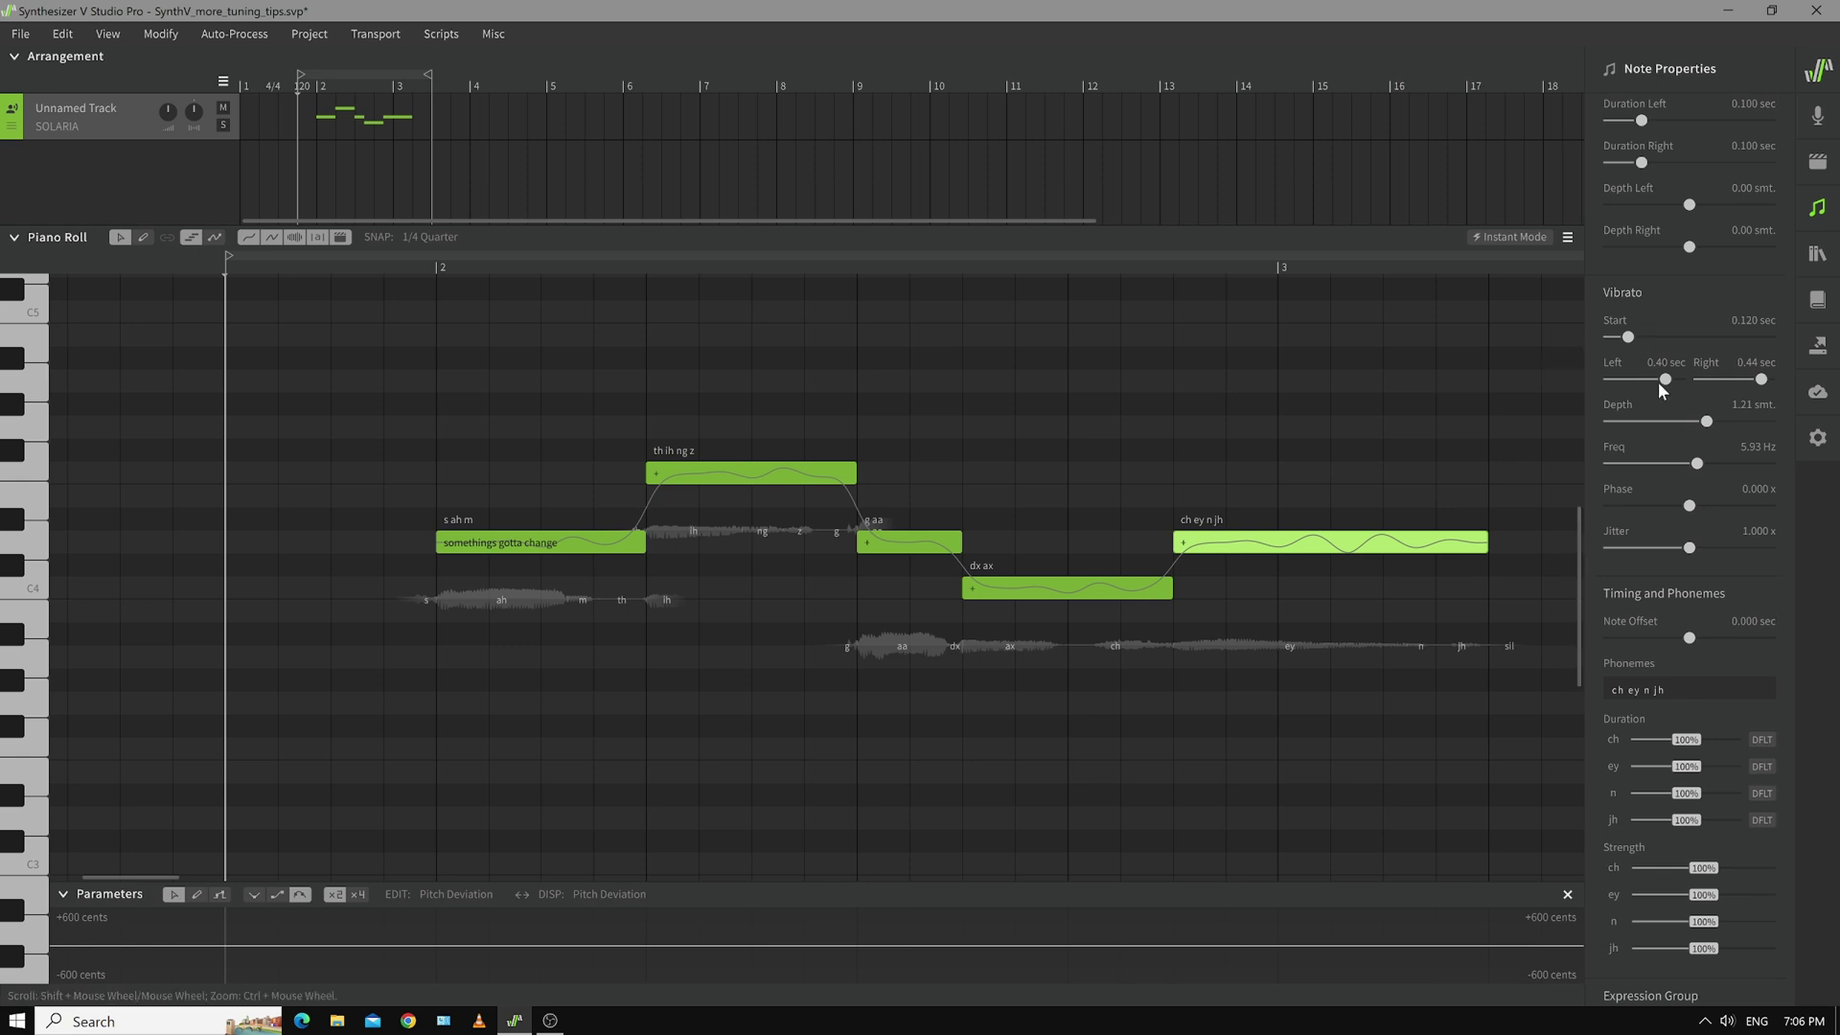
drag(1678, 414, 1583, 404)
drag(374, 365, 1492, 722)
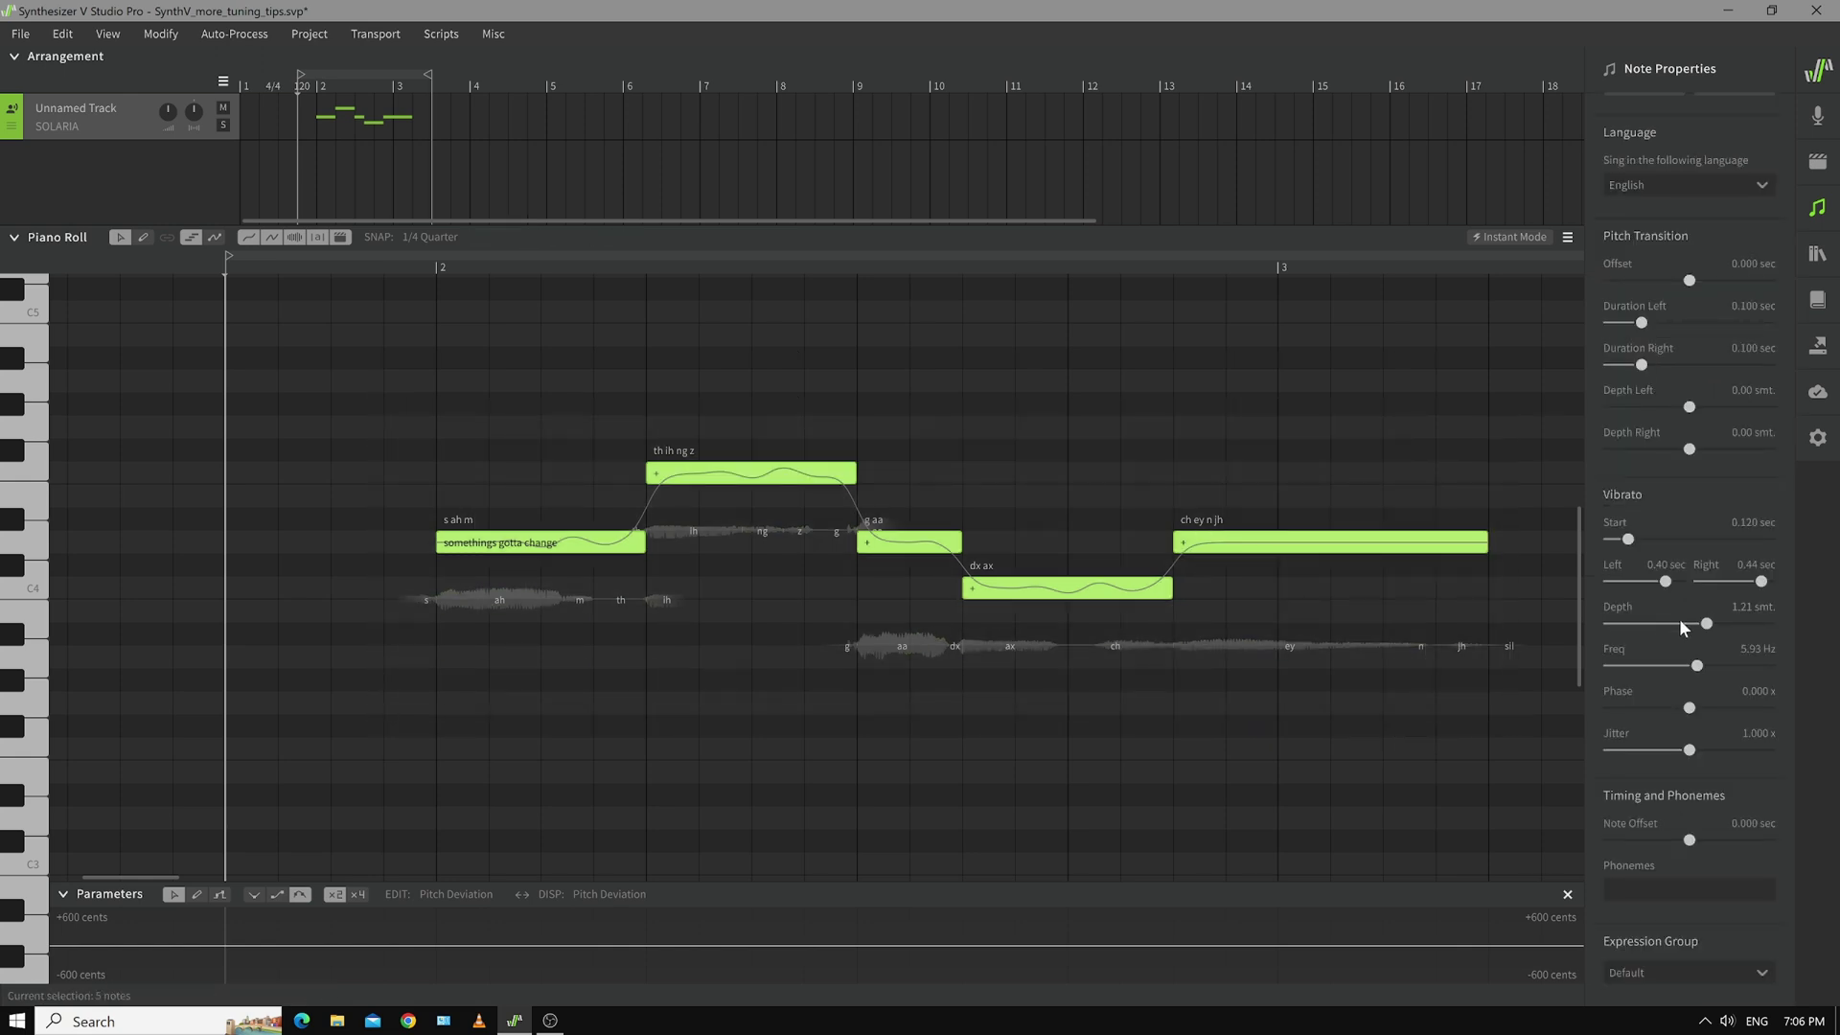
drag(1711, 625, 1594, 619)
click(912, 764)
key(space)
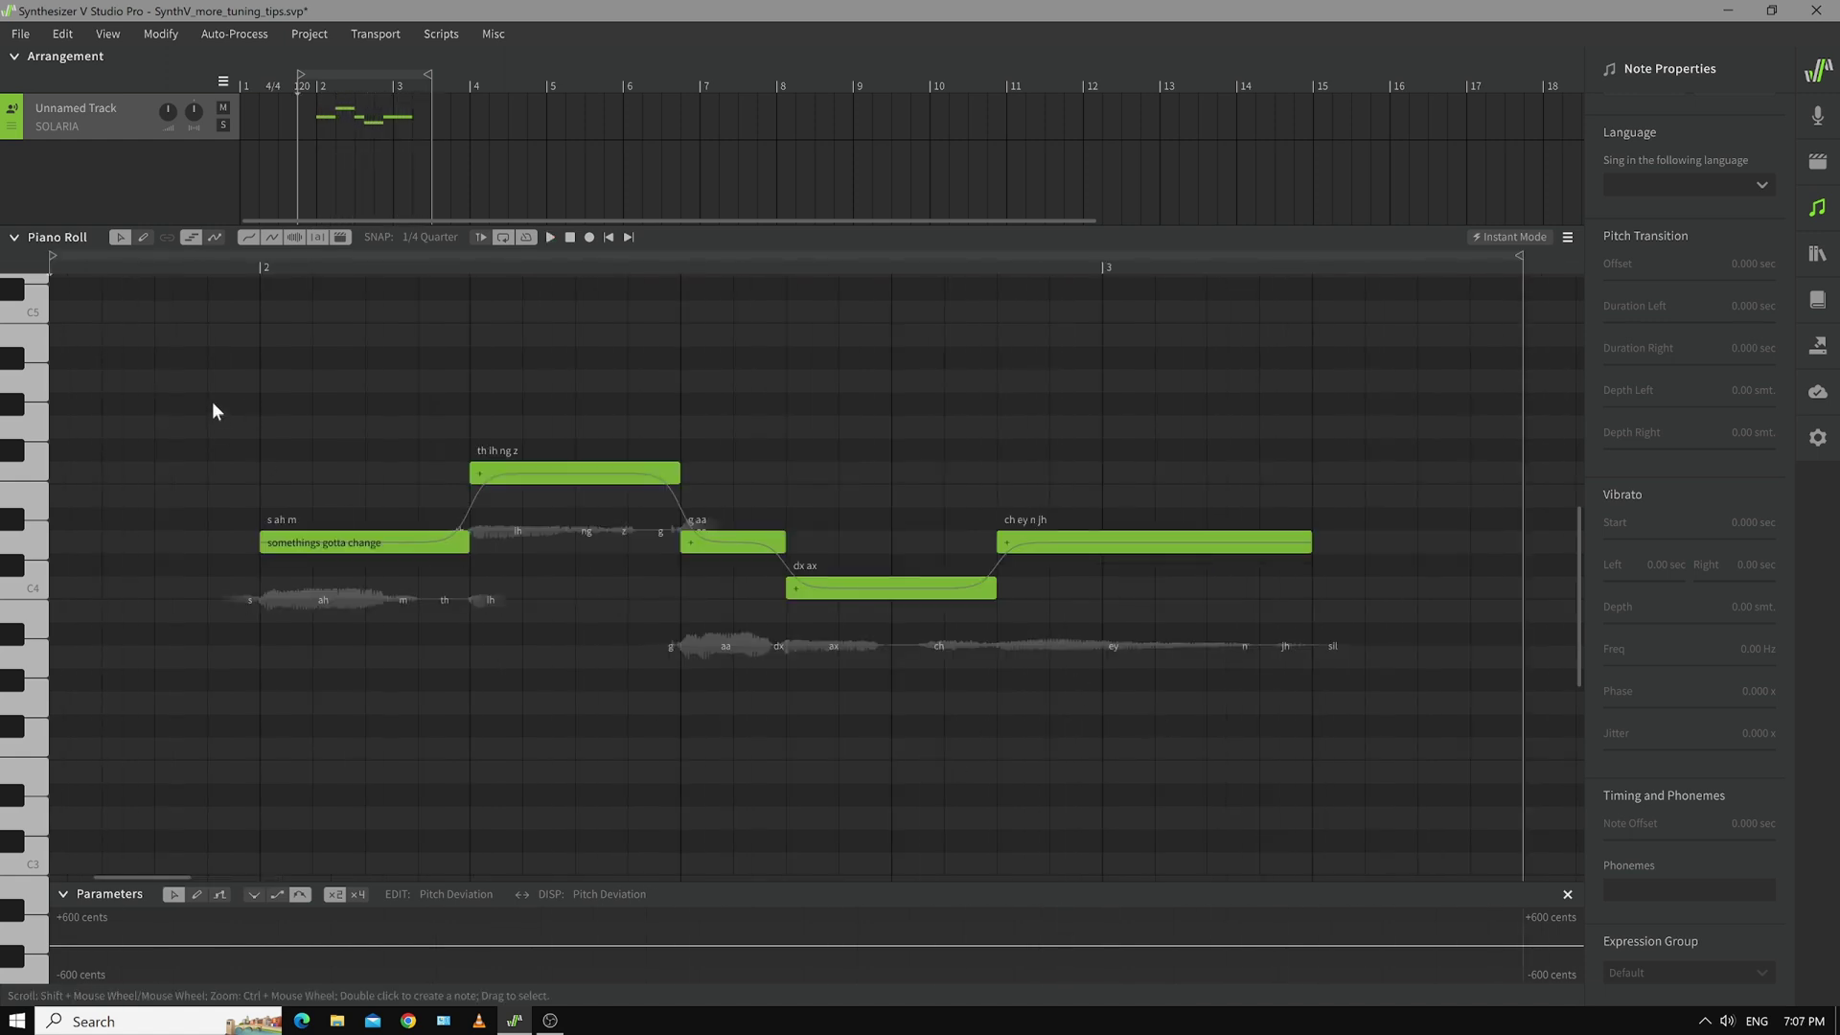
- Give all five notes a strong vibrato of about 0.99 semitone depth and adjust its start
drag(209, 381, 1280, 736)
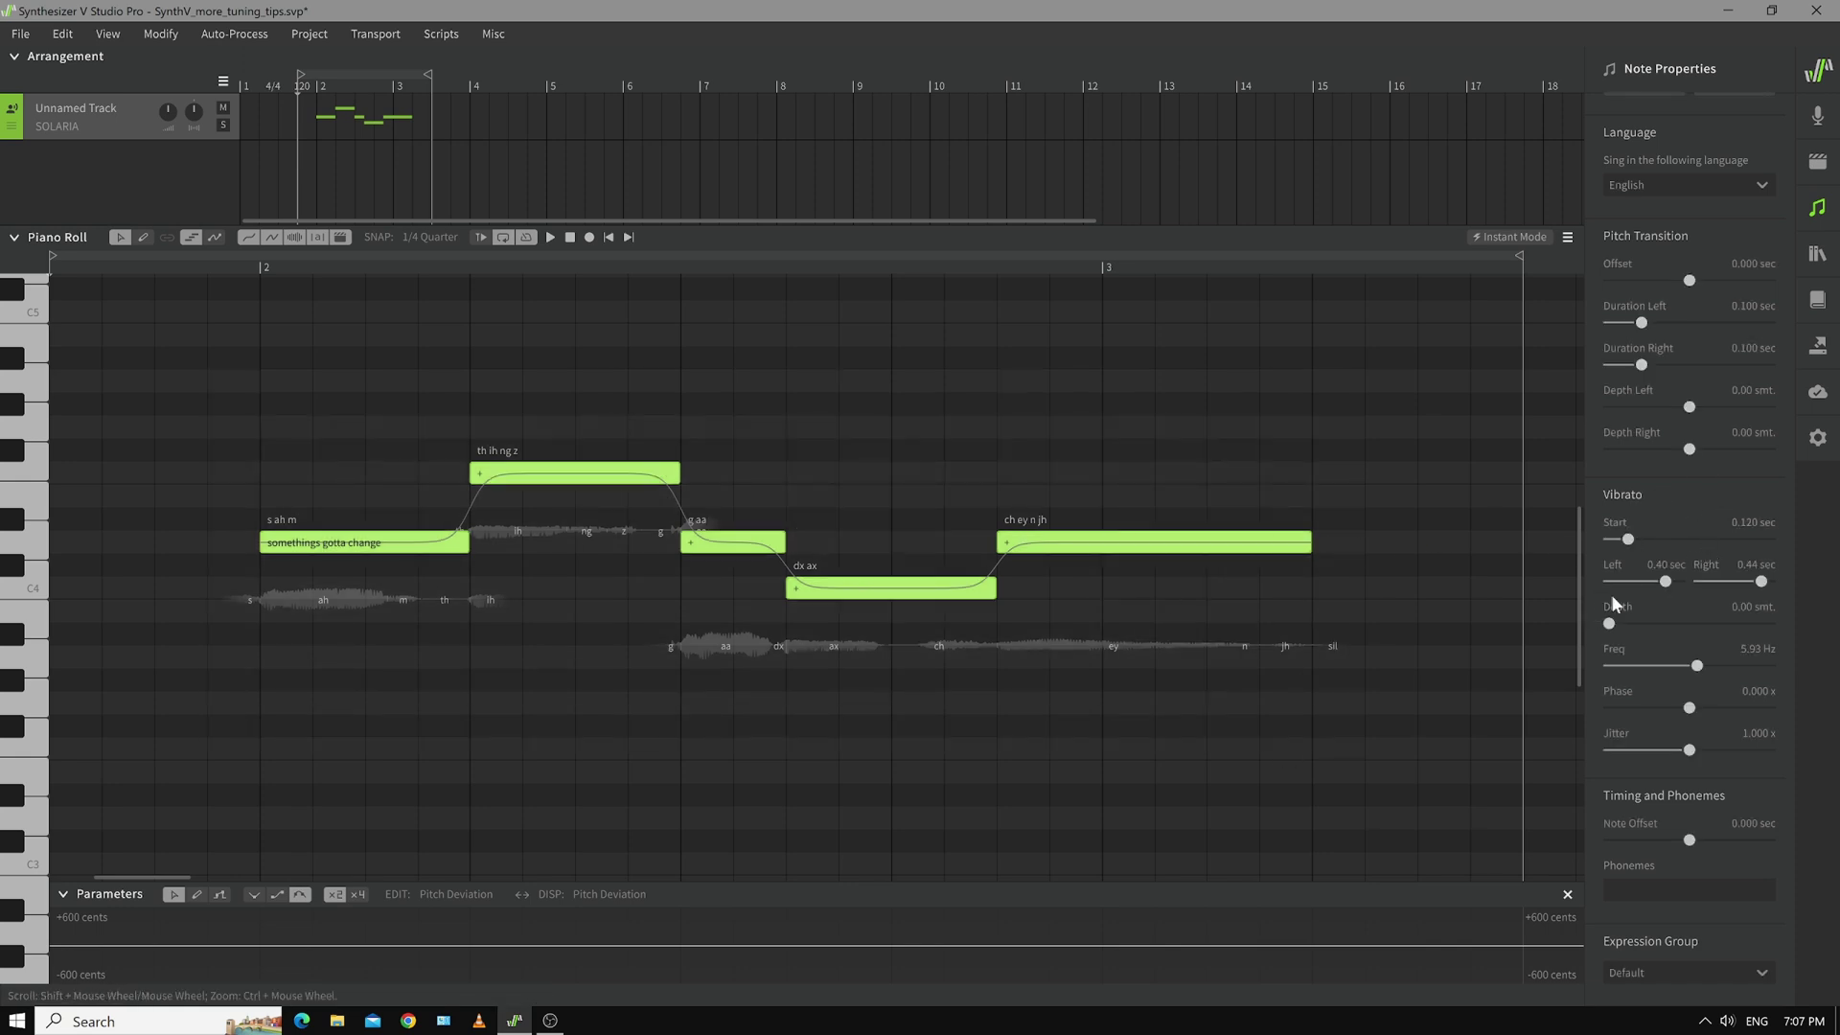
drag(1610, 628, 1706, 643)
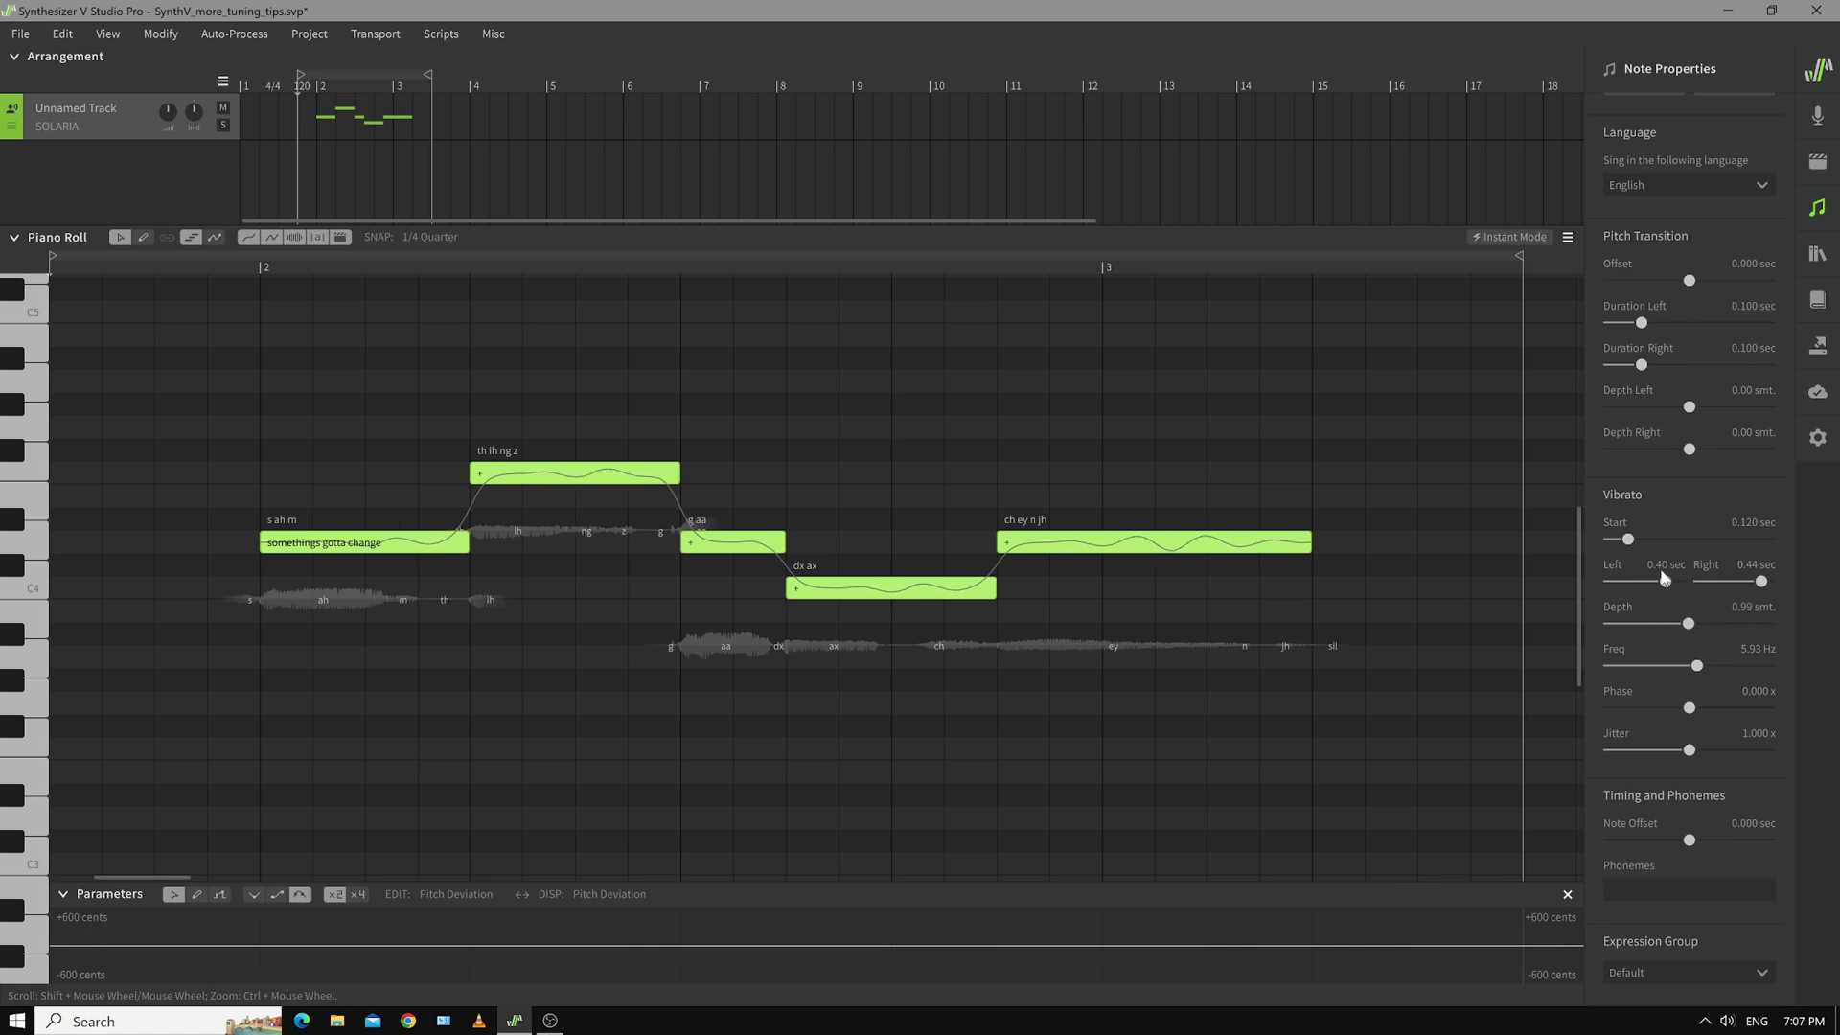
key(ctrl+s)
drag(1628, 538, 1609, 580)
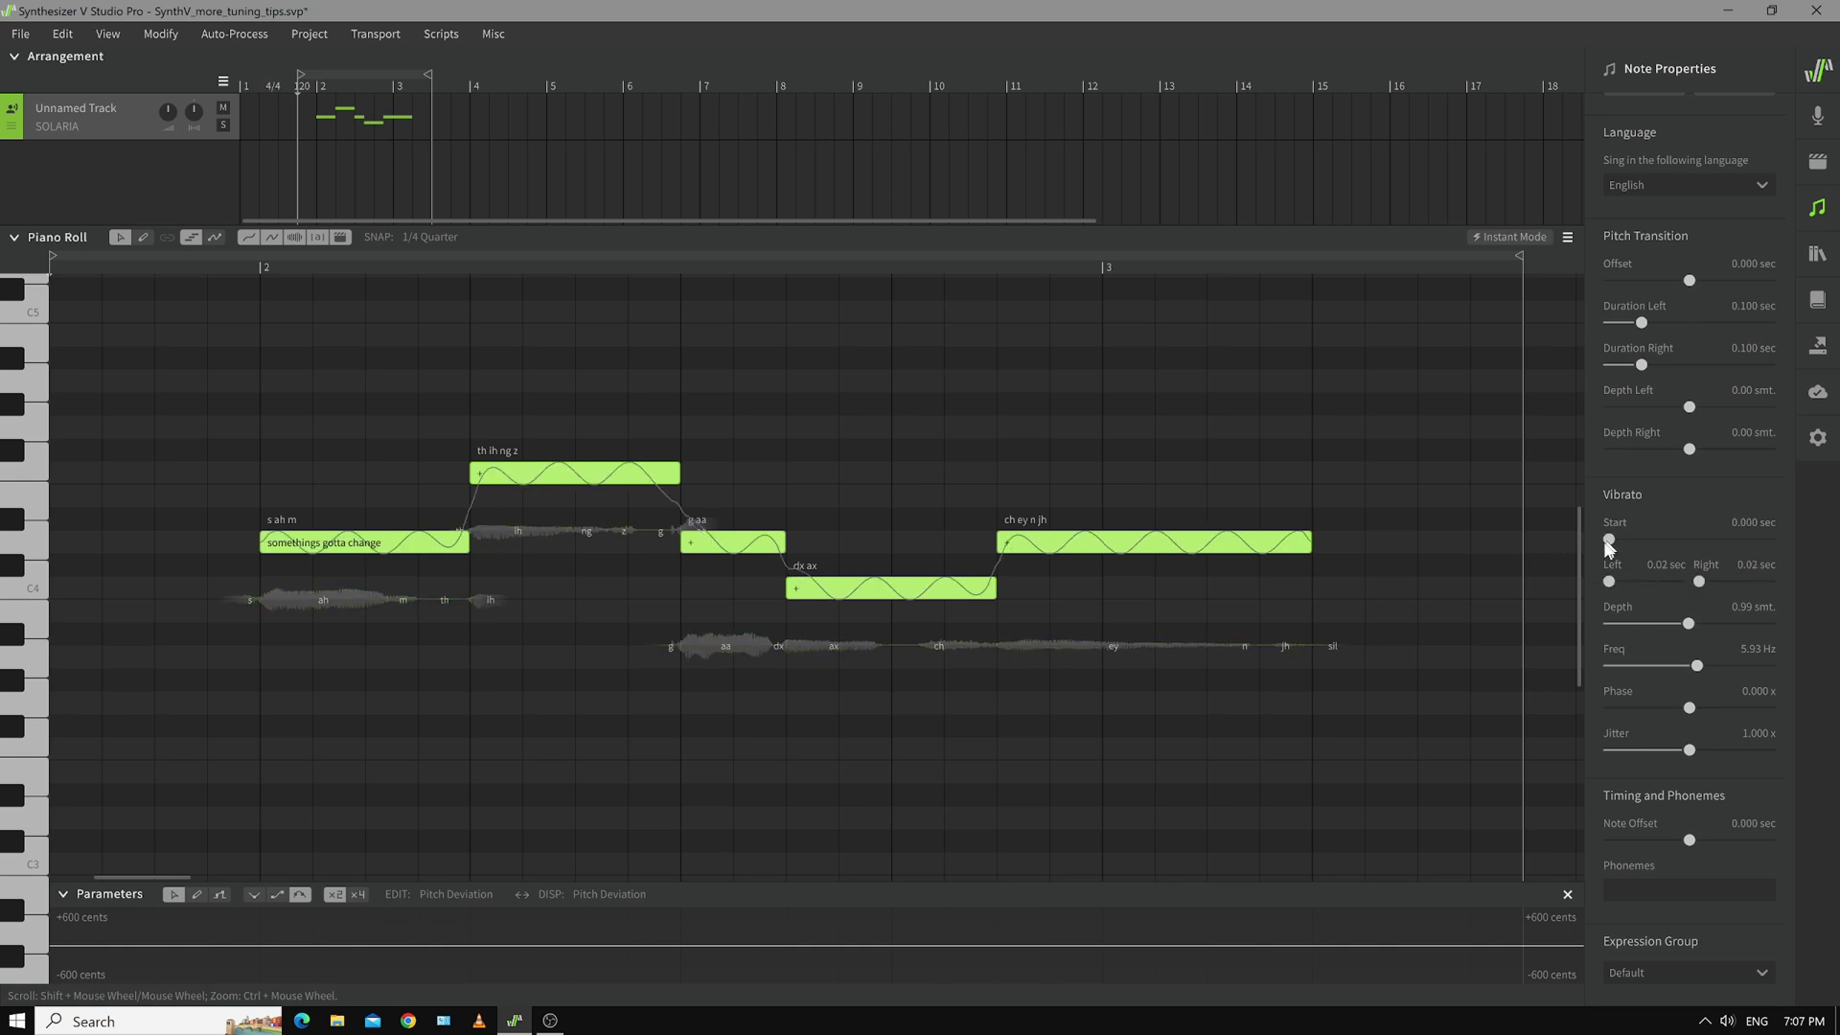
drag(1608, 537, 1627, 535)
key(ctrl+s)
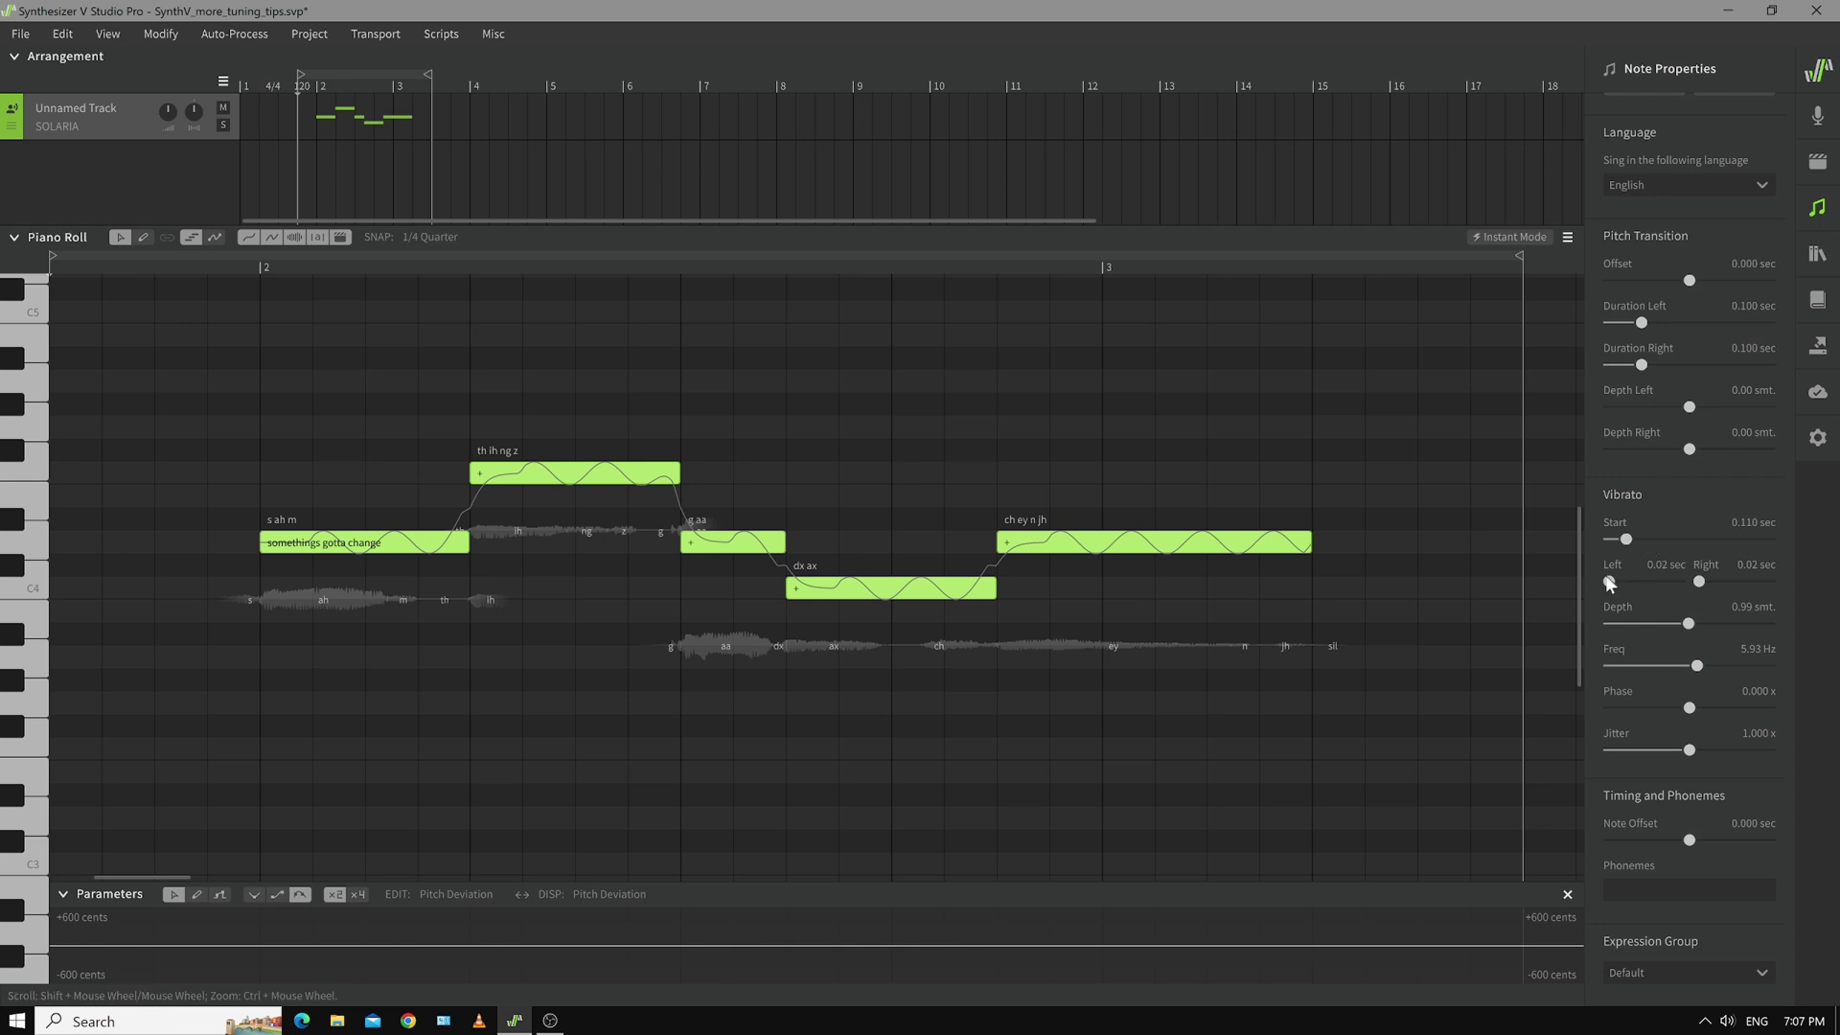
- Tune the vibrato fade-in (Left) and fade-out (Right) lengths on the selected notes
mouse_move(1614, 579)
mouse_down()
mouse_move(1638, 578)
mouse_move(1609, 581)
mouse_up()
drag(1697, 665, 1769, 665)
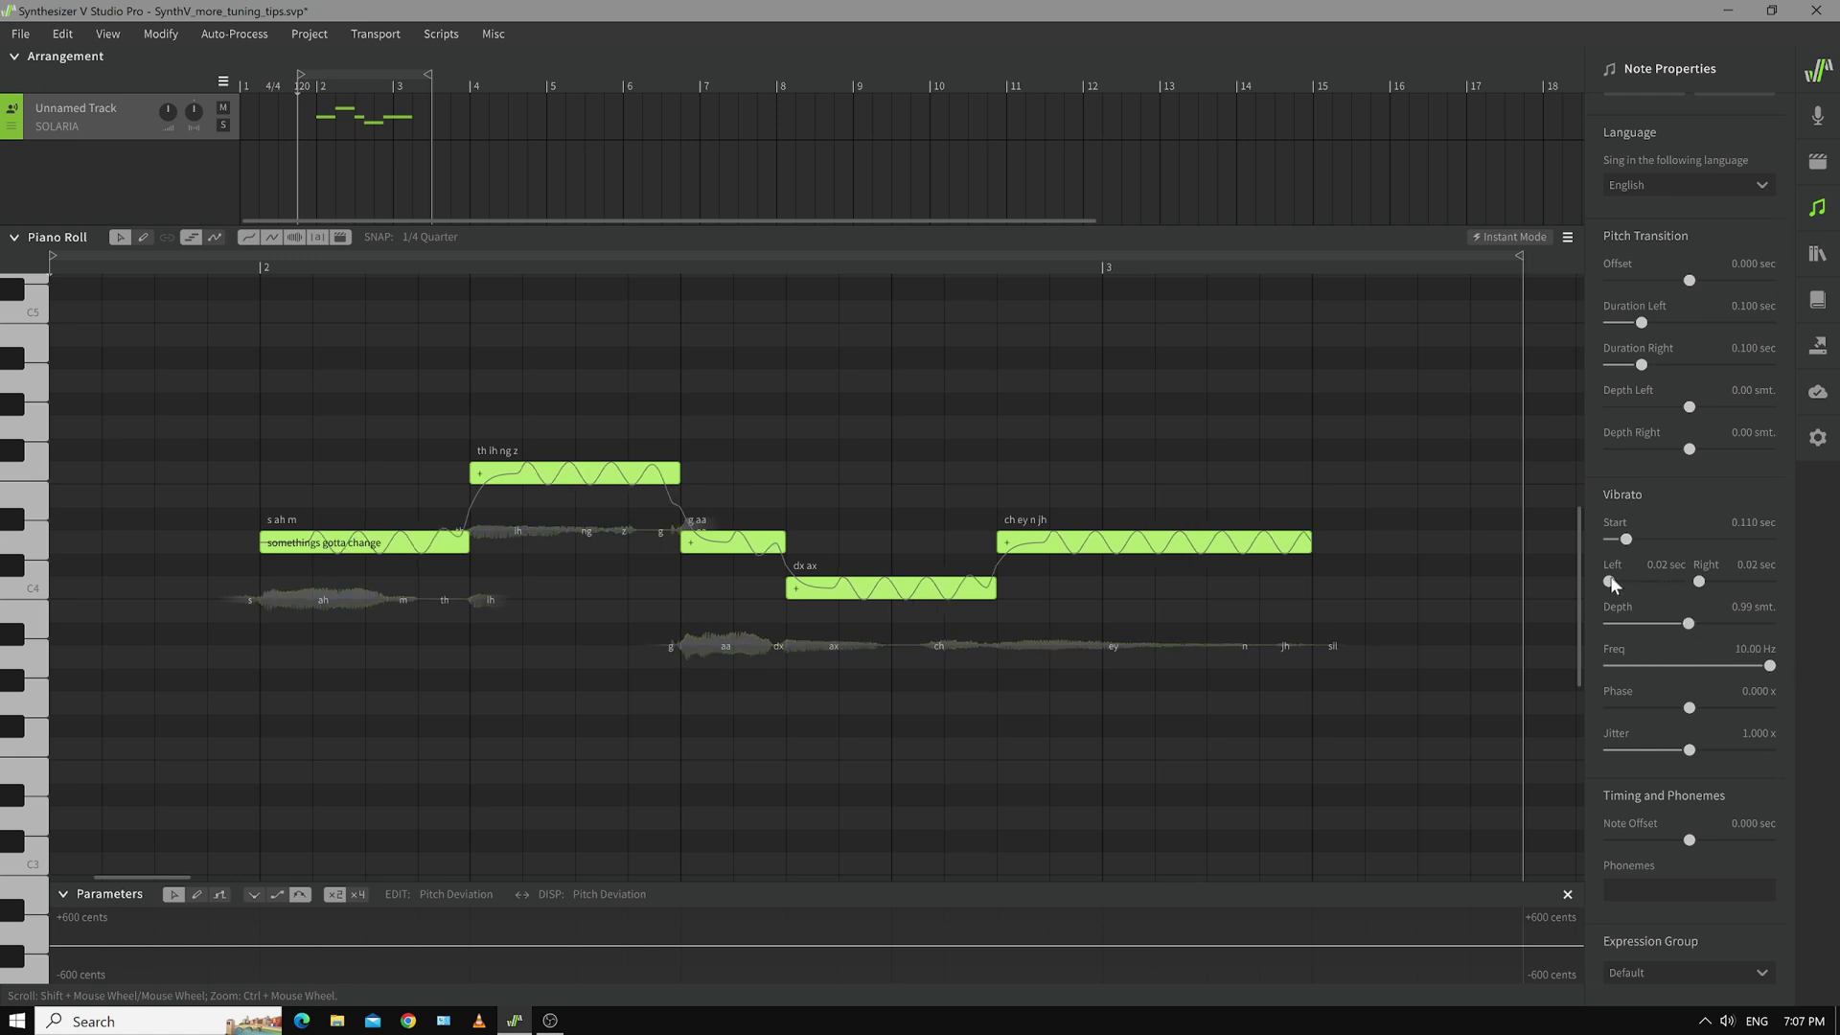
drag(1610, 581, 1651, 580)
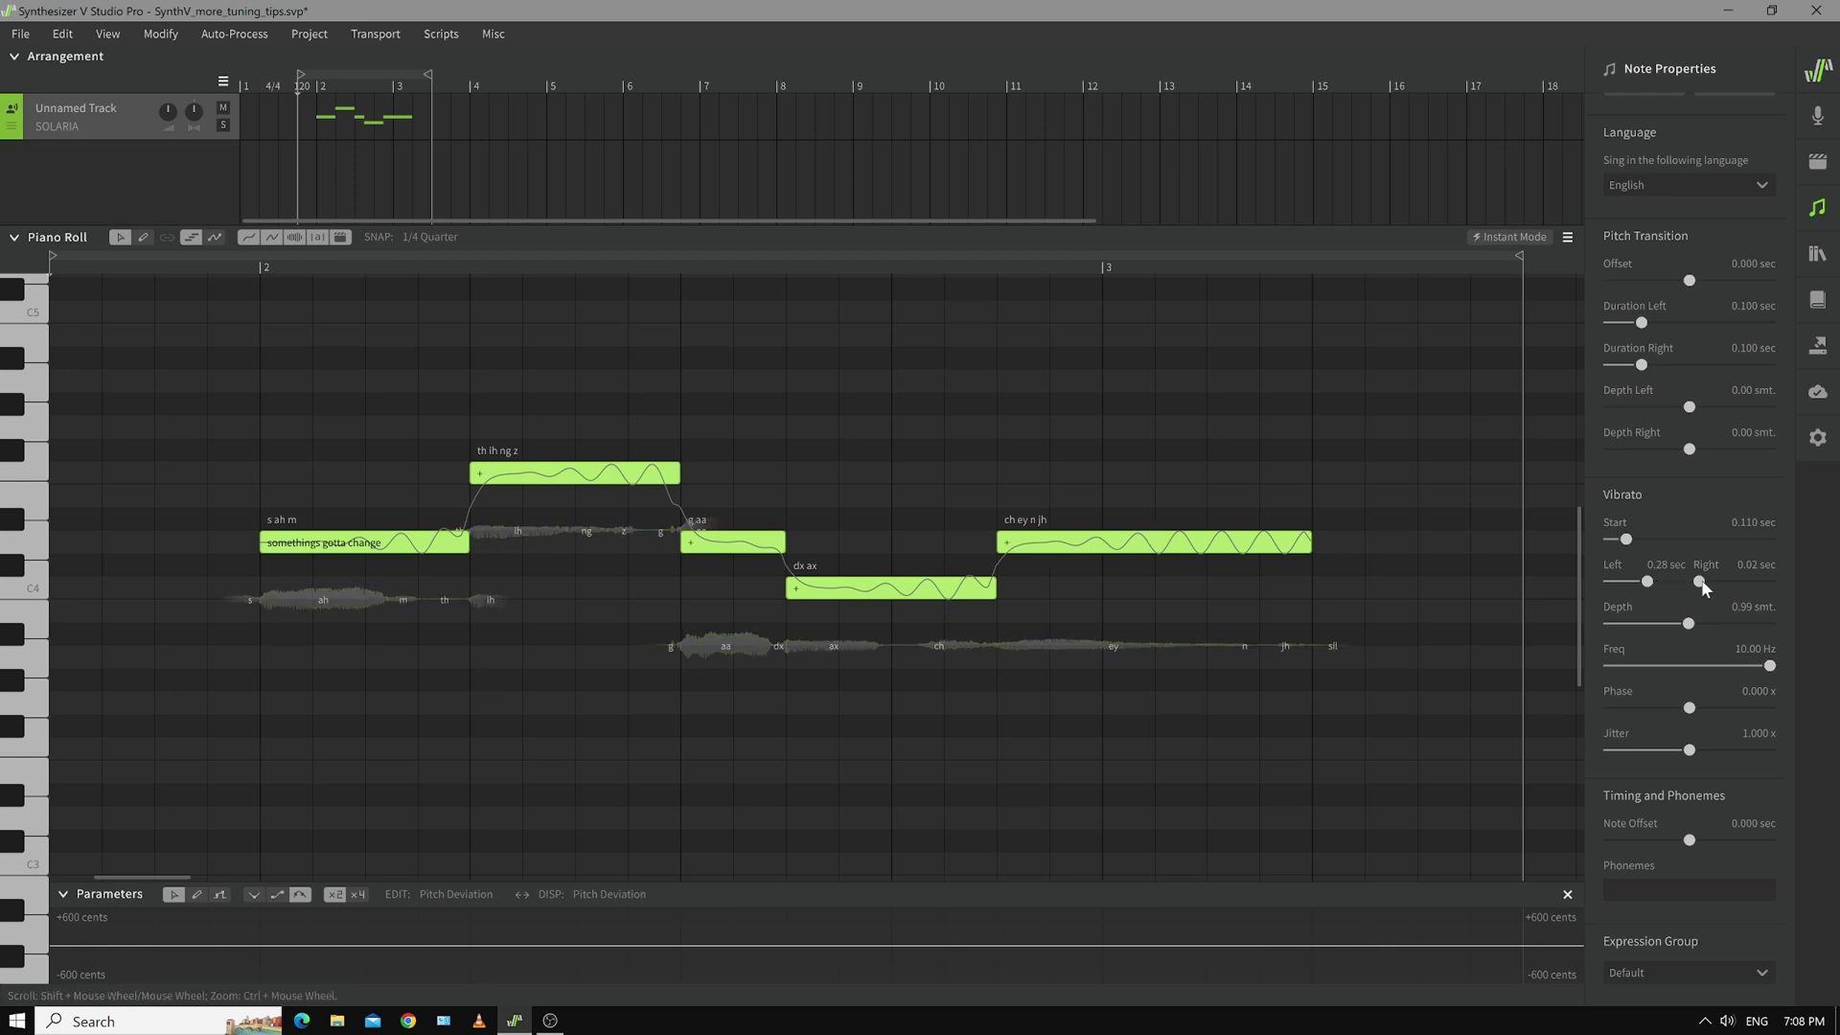
mouse_move(1700, 581)
mouse_down()
mouse_move(1780, 597)
mouse_move(1671, 589)
mouse_move(1792, 596)
mouse_move(1727, 596)
mouse_up()
drag(1739, 585, 1716, 583)
scroll(1710, 583, down, 3)
mouse_move(1708, 582)
mouse_down()
mouse_move(1658, 591)
mouse_move(1711, 582)
mouse_up()
- Lengthen the vibrato fade-in, fine-tune the vibrato rate, and play from the ruler
key(ctrl+s)
click(1662, 582)
click(1670, 665)
key(ctrl+s)
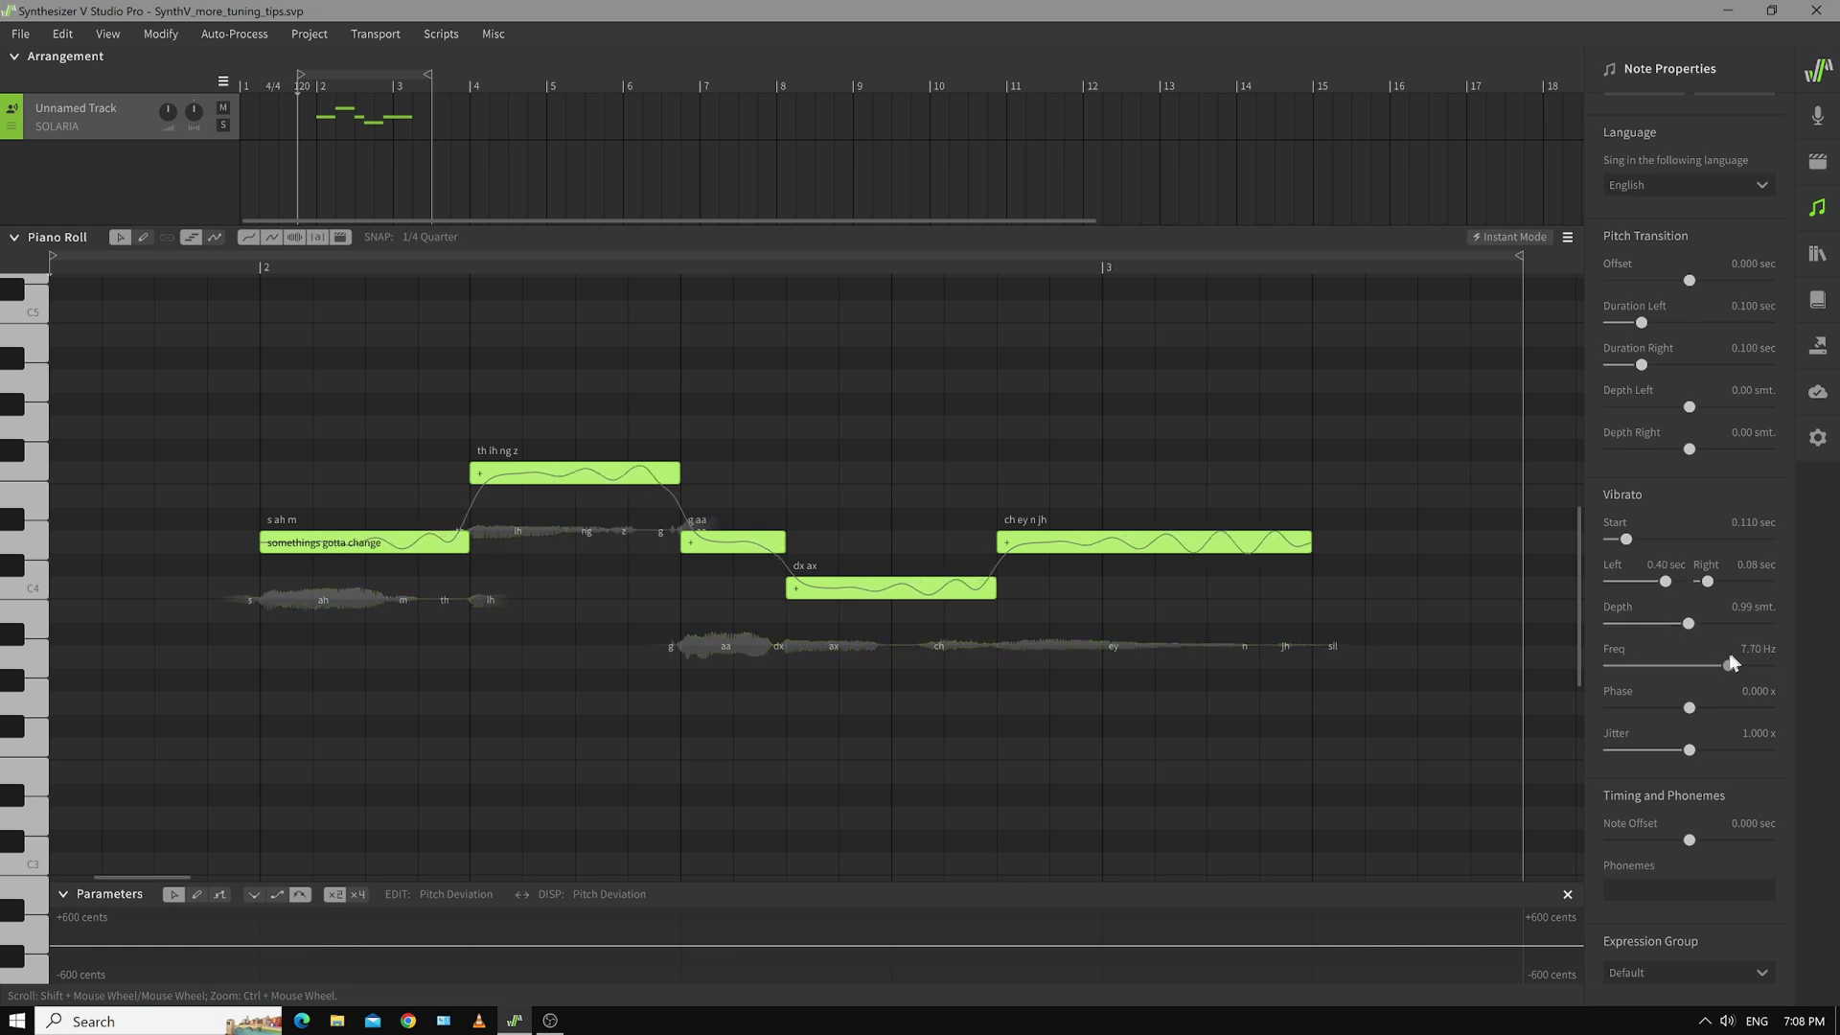
click(1692, 666)
drag(1693, 663, 1686, 665)
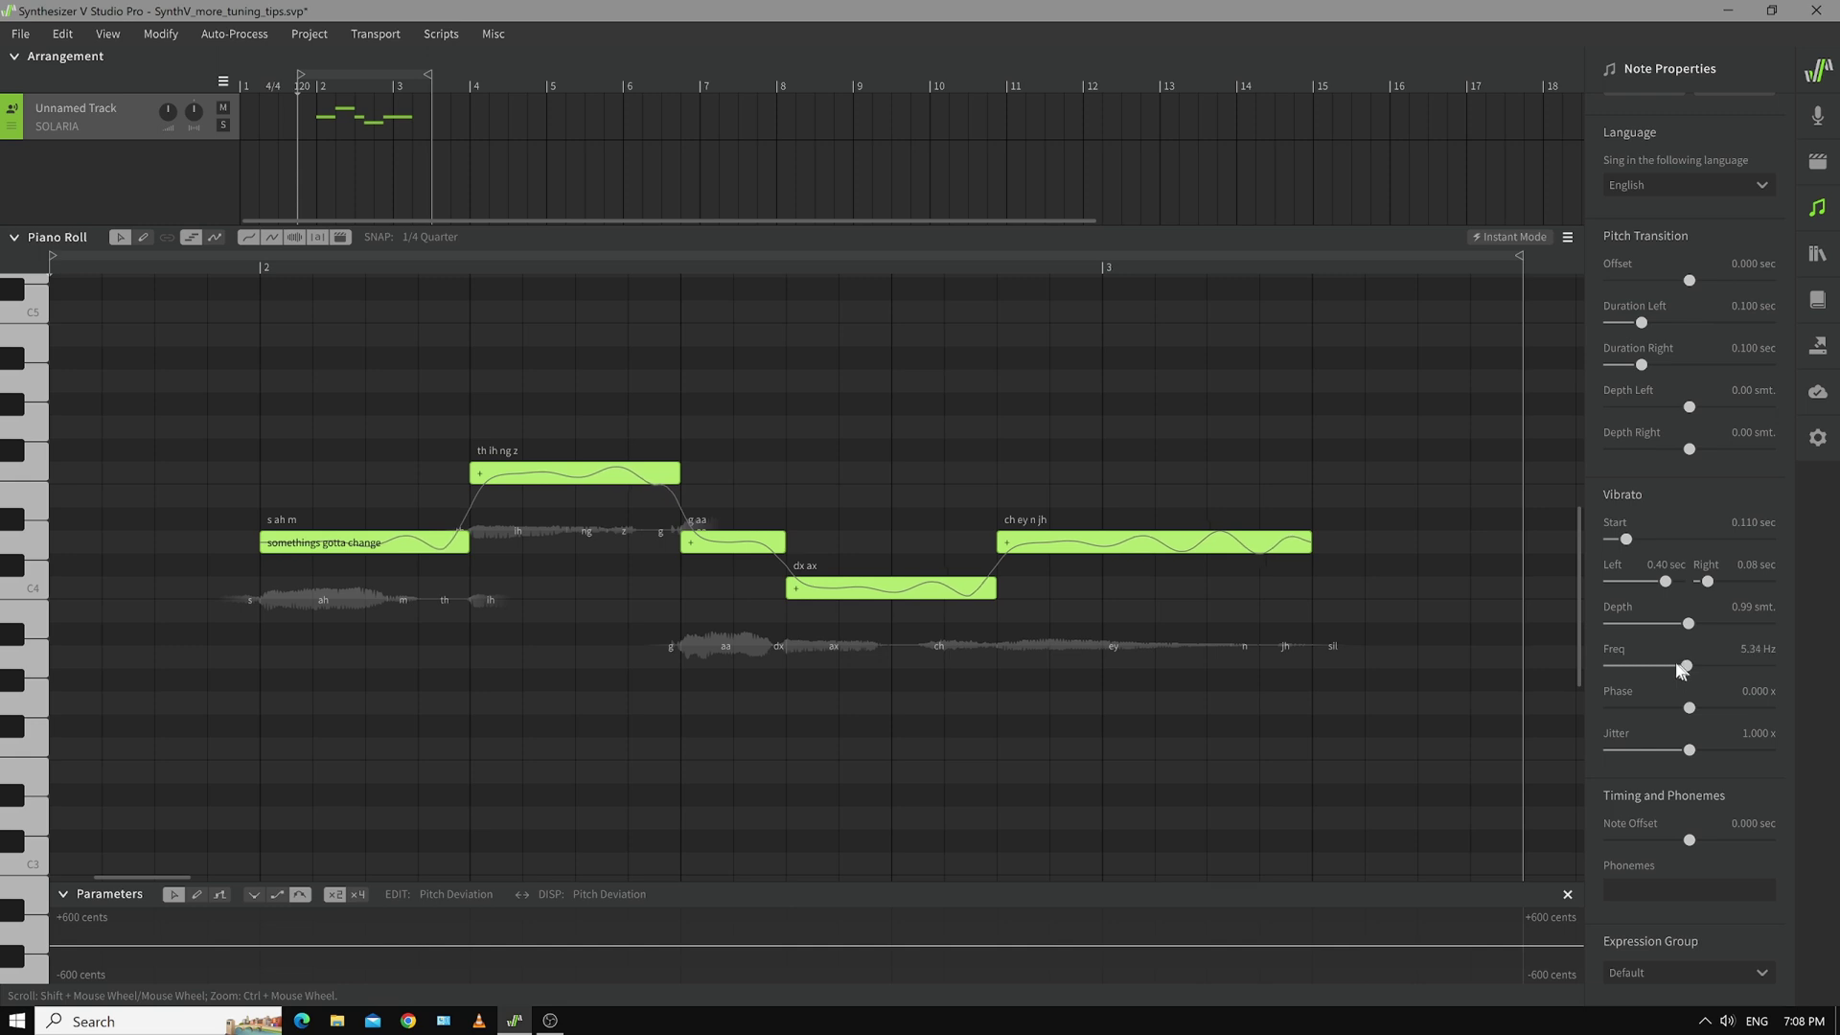
click(825, 273)
key(space)
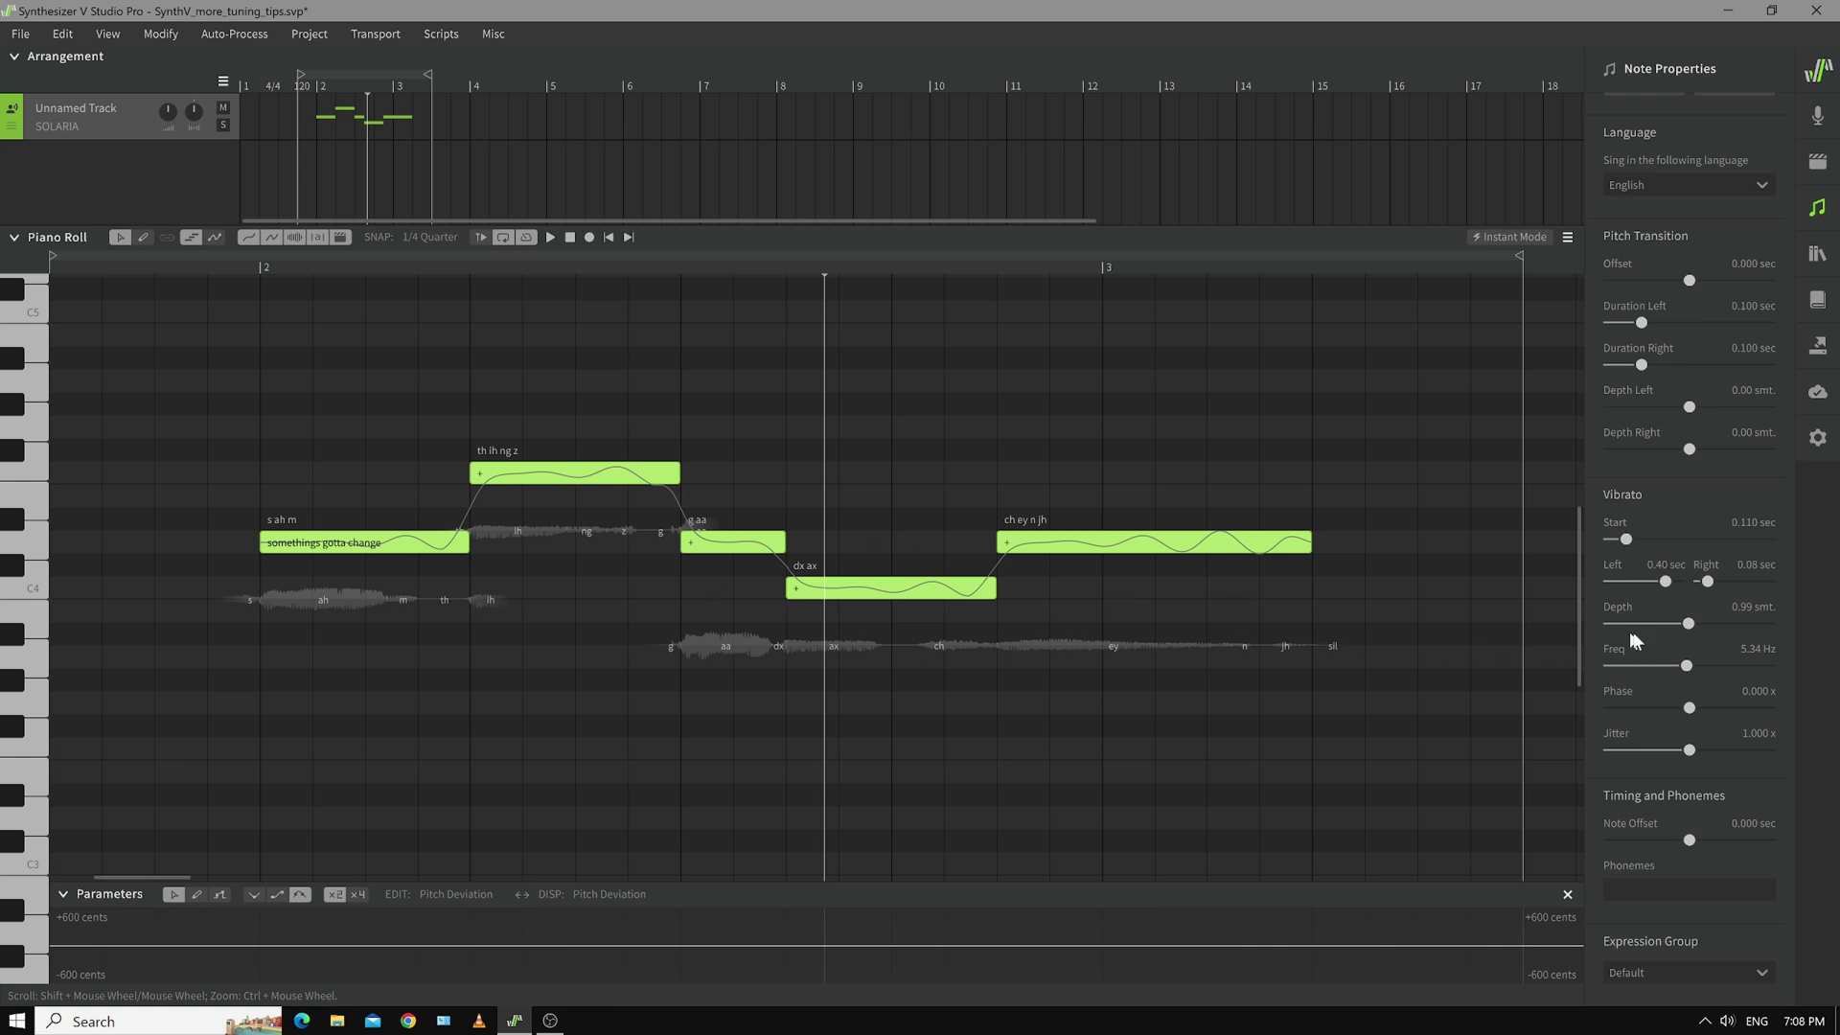
- Make the vibrato shallower at 0.50 semitone and faster, replaying from the first note
drag(1689, 623, 1727, 665)
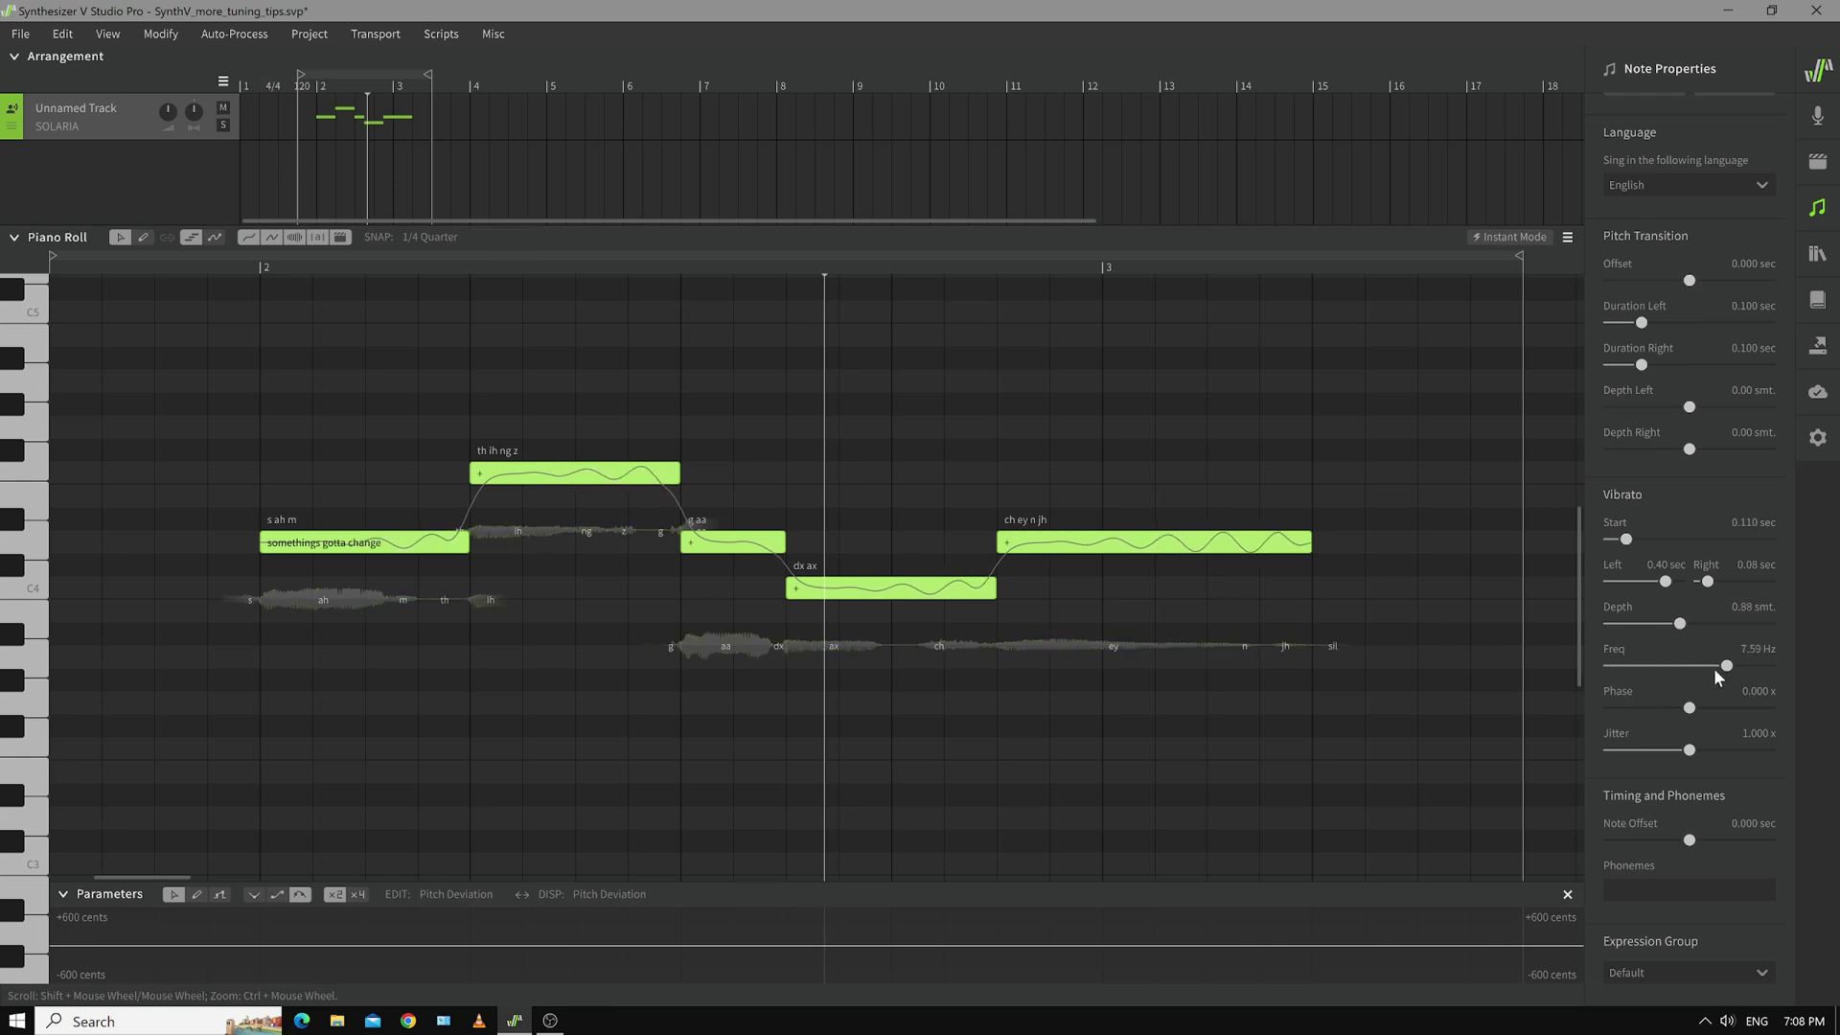
click(199, 272)
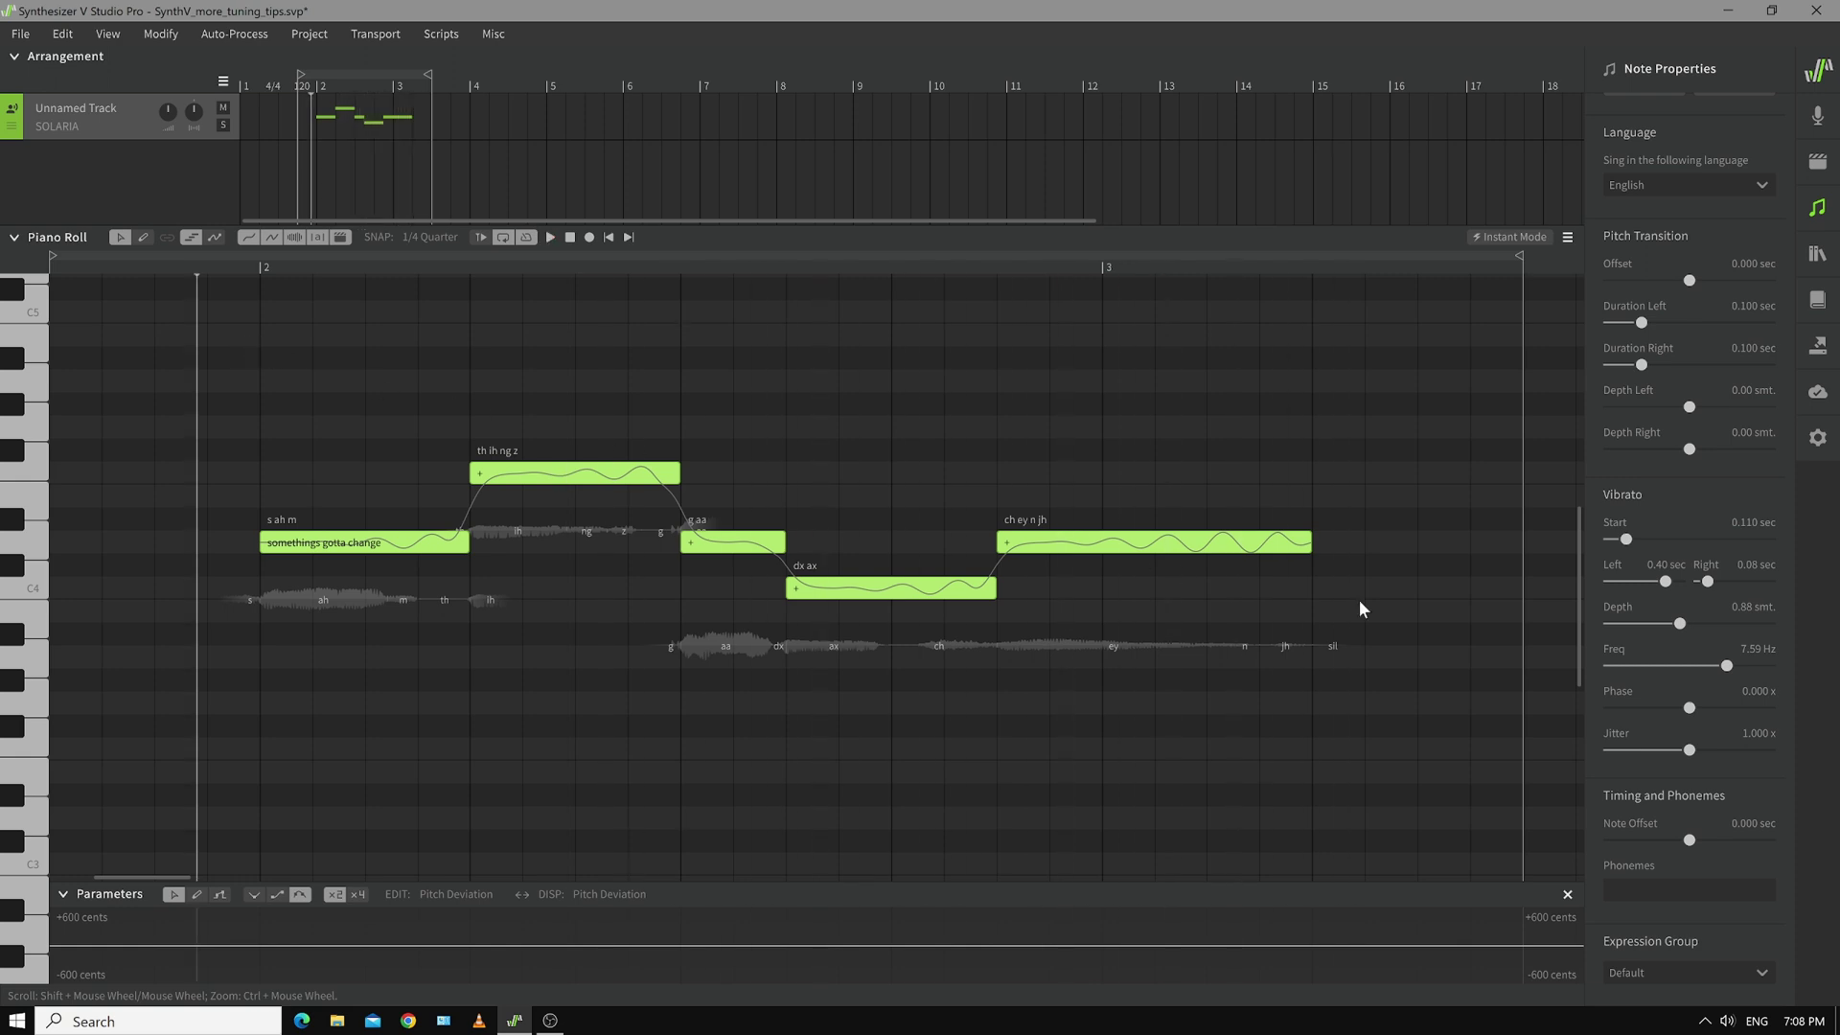
drag(1679, 622, 1649, 623)
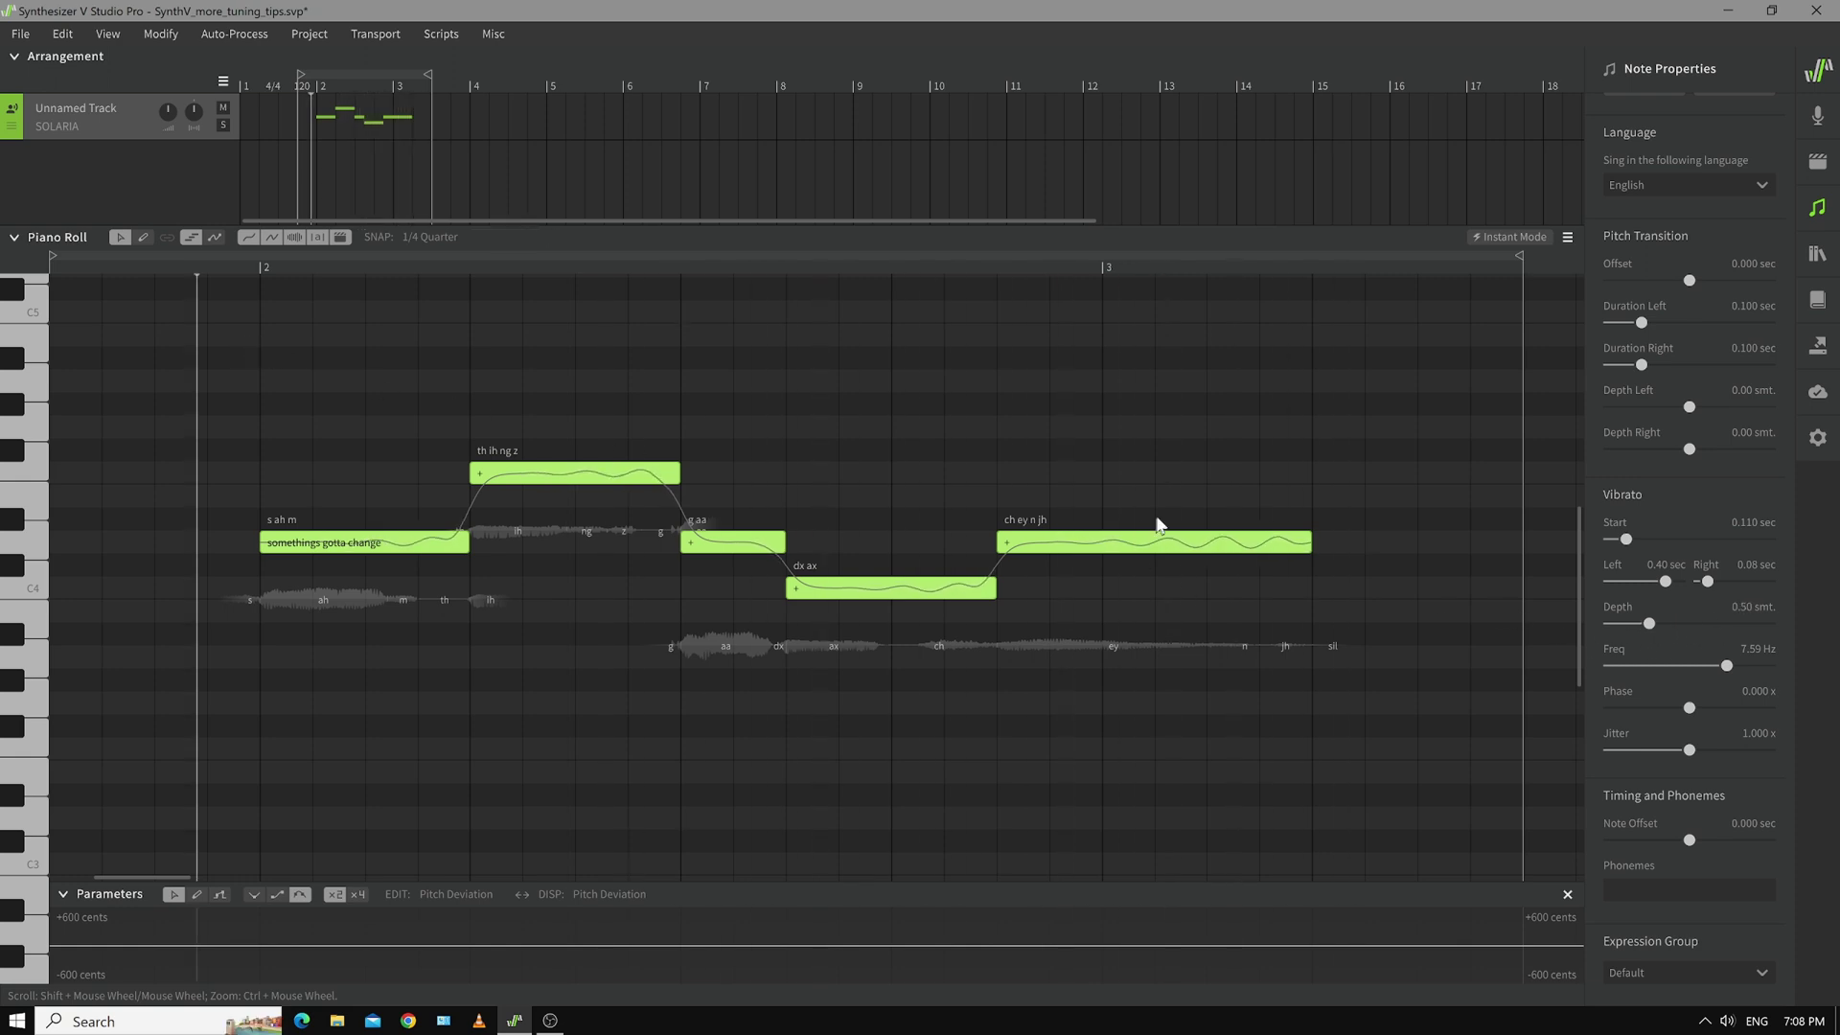
mouse_move(1725, 663)
mouse_down()
mouse_move(1683, 661)
mouse_move(1833, 682)
mouse_move(1660, 659)
mouse_move(1703, 663)
mouse_up()
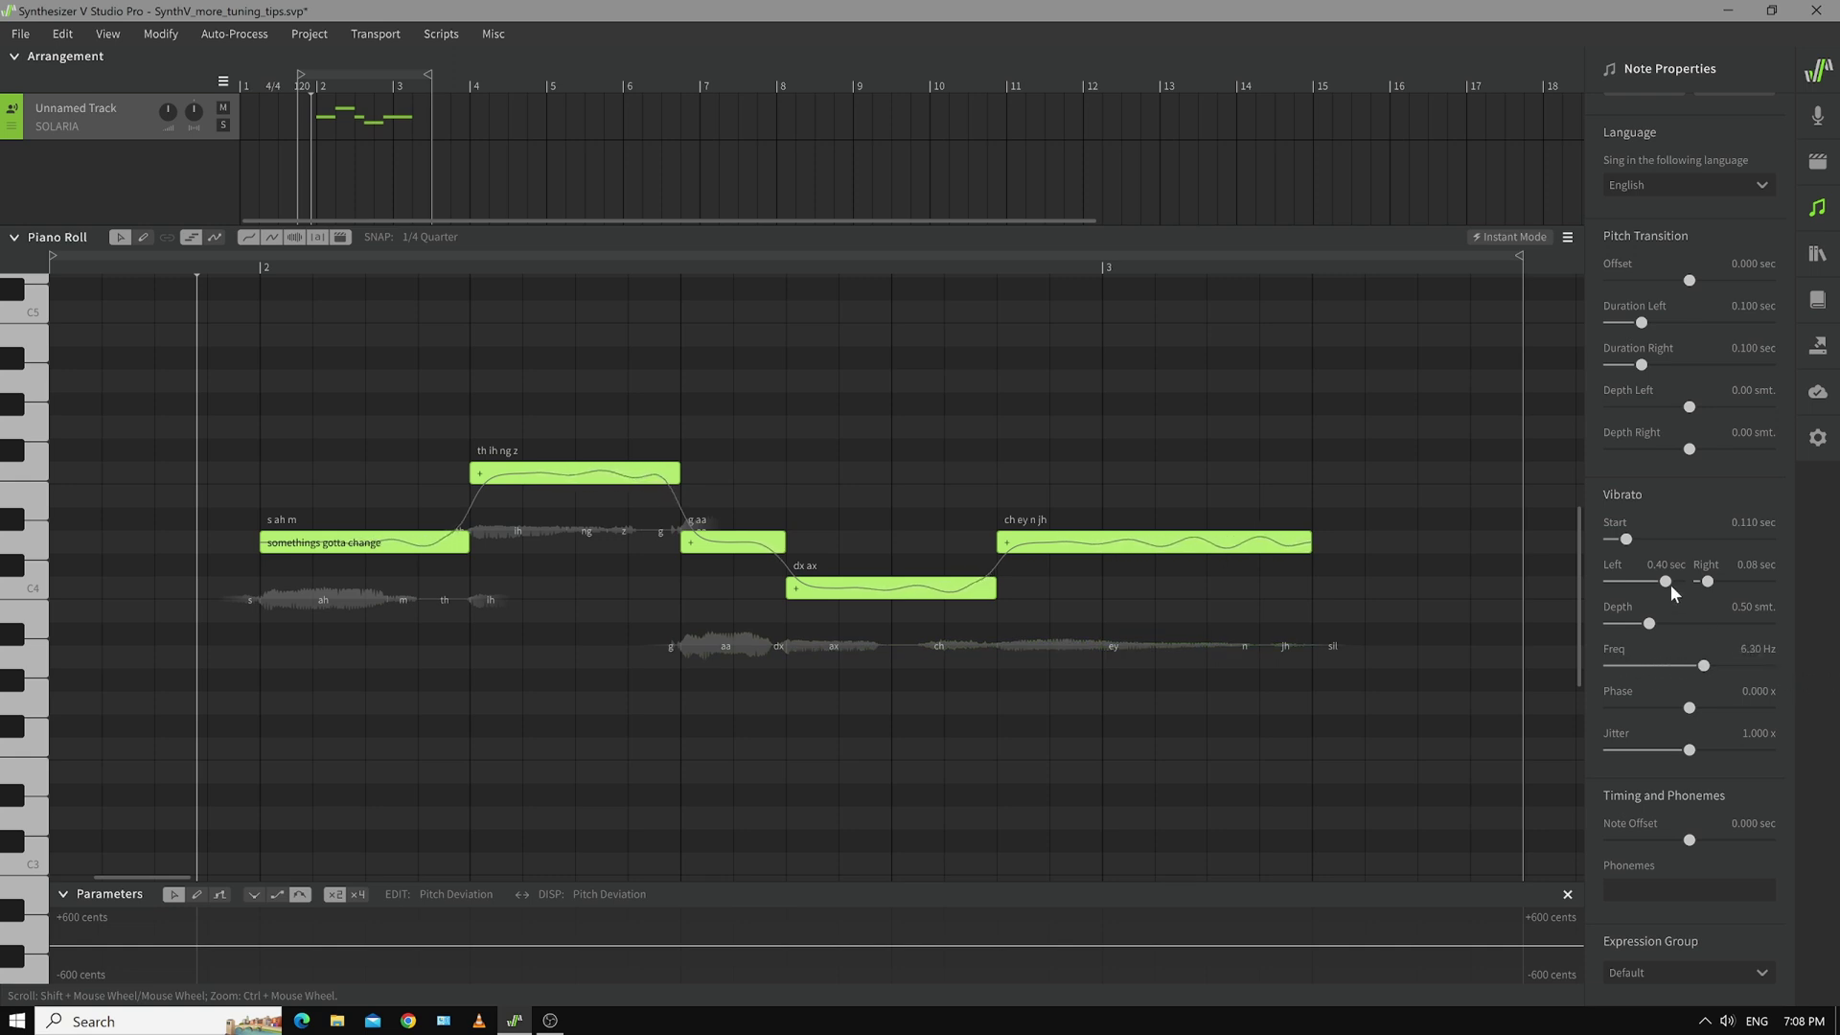
key(ctrl+s)
- Set vibrato fade-in to 0.29 s, lengthen fade-out to 0.18 s, rate about 9 Hz
drag(1670, 584, 1731, 585)
key(ctrl+s)
mouse_move(1629, 539)
mouse_down()
mouse_move(1654, 540)
mouse_move(1602, 543)
mouse_move(1698, 548)
mouse_move(1619, 550)
mouse_up()
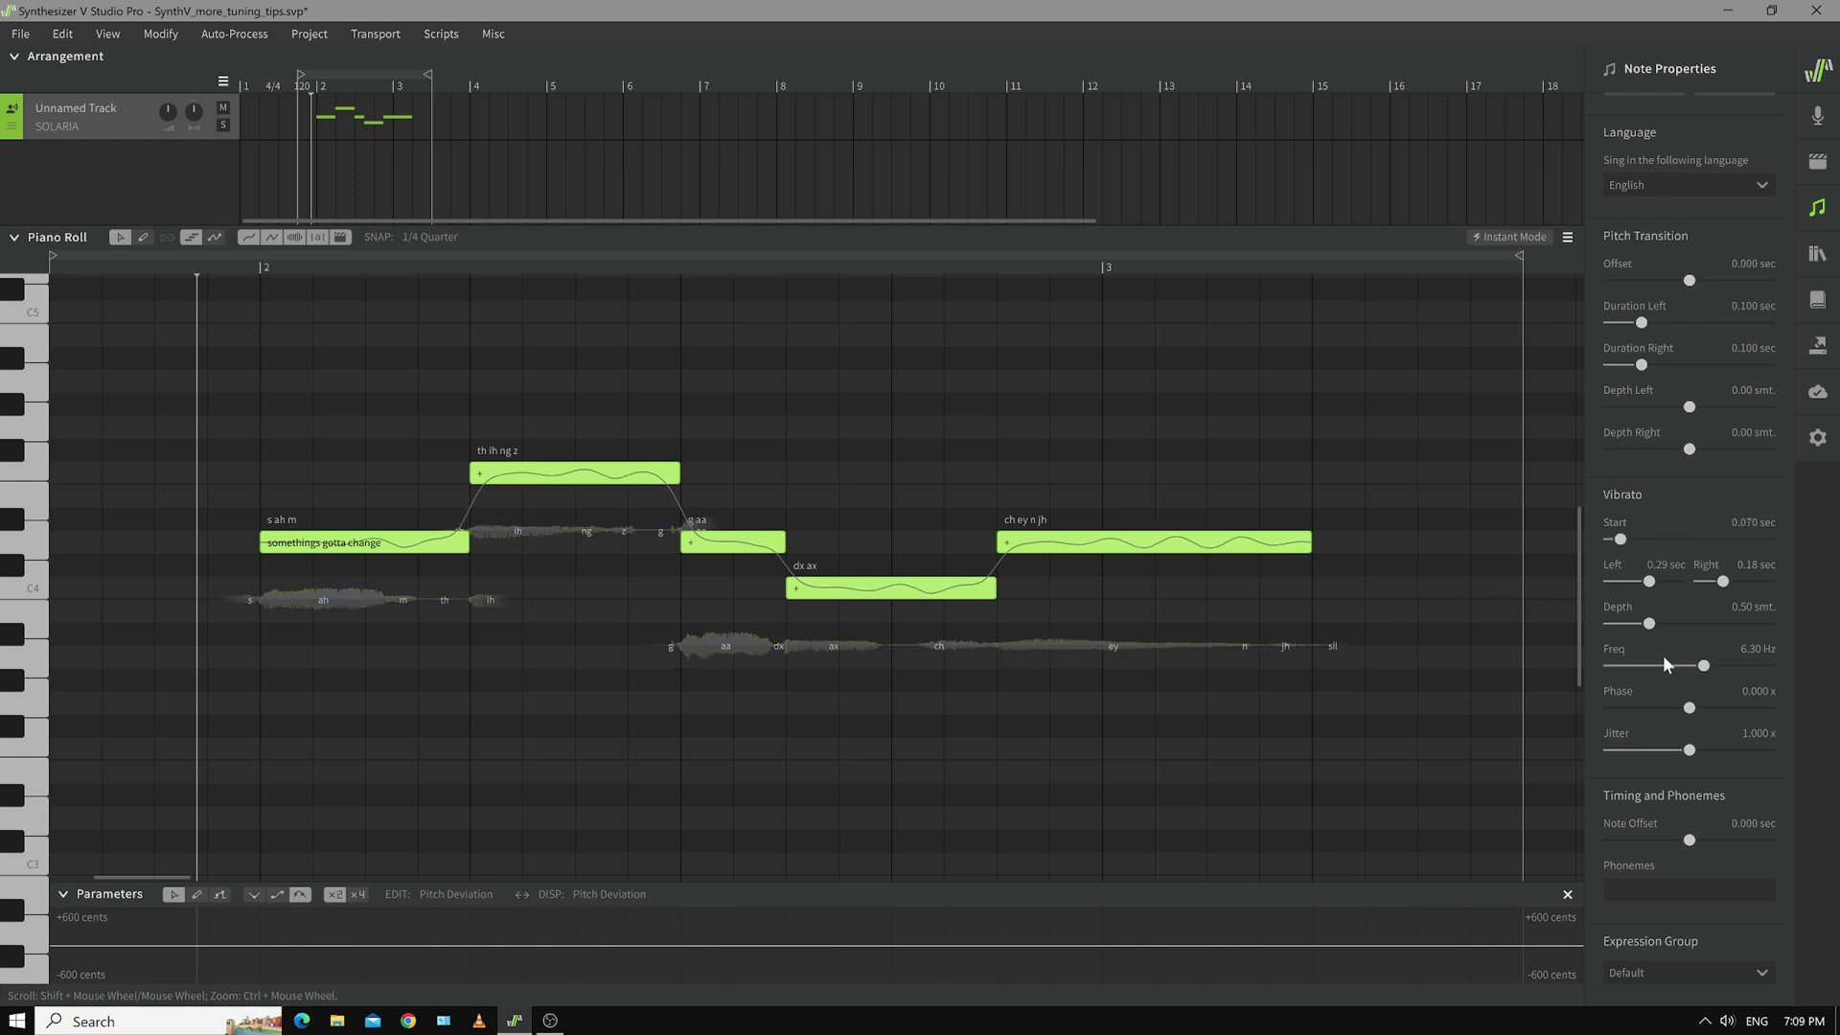
drag(1703, 664, 1752, 665)
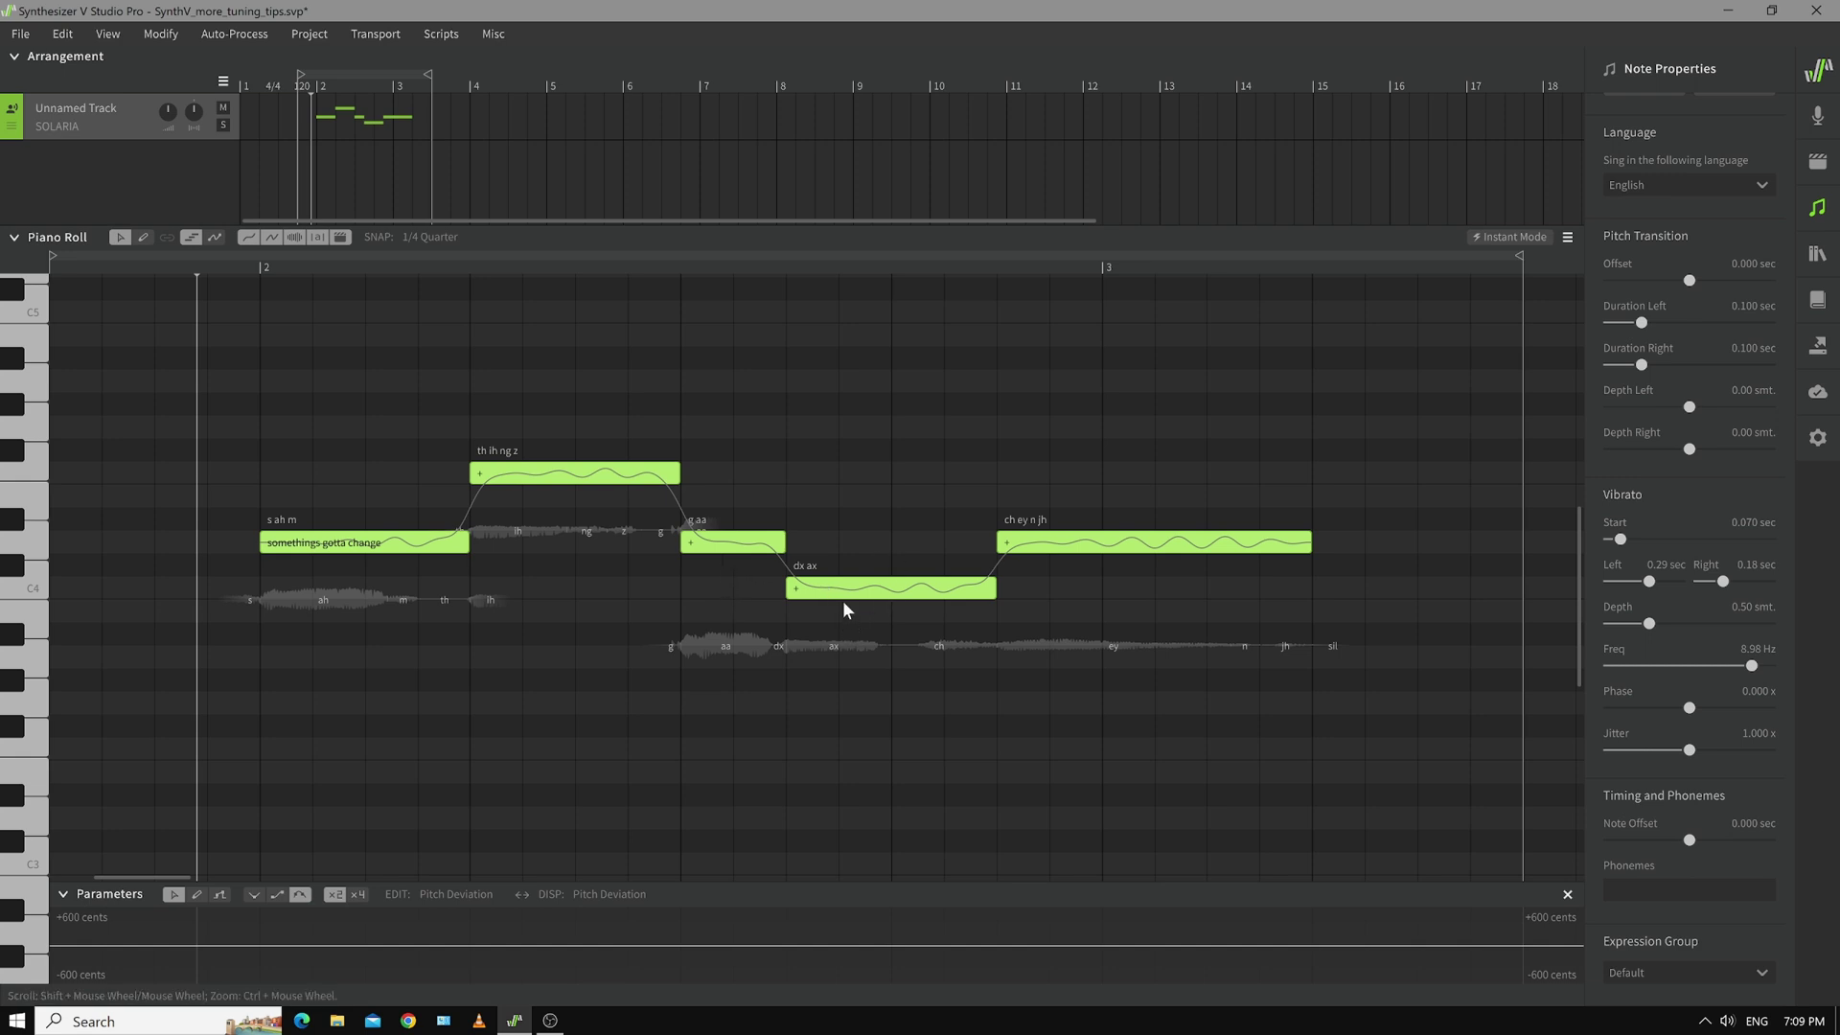
click(899, 590)
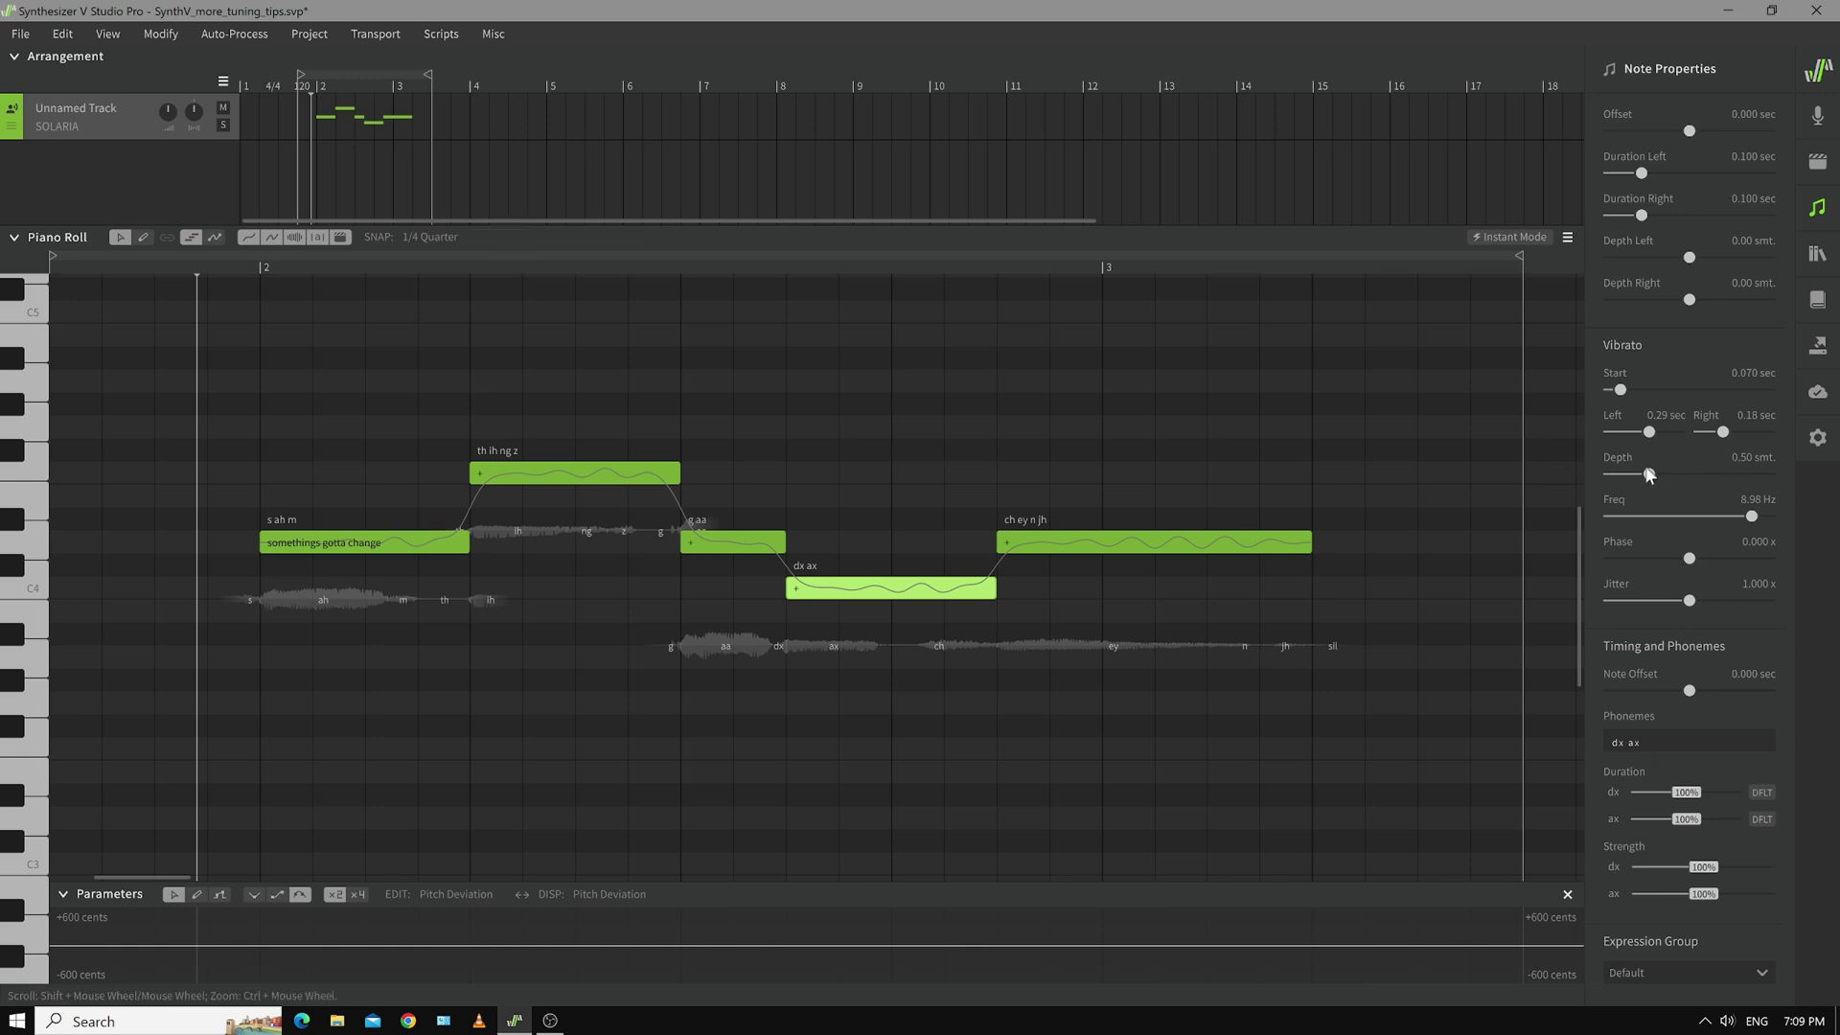
mouse_move(1648, 473)
mouse_down()
mouse_move(1593, 487)
mouse_move(1669, 499)
mouse_up()
click(1380, 717)
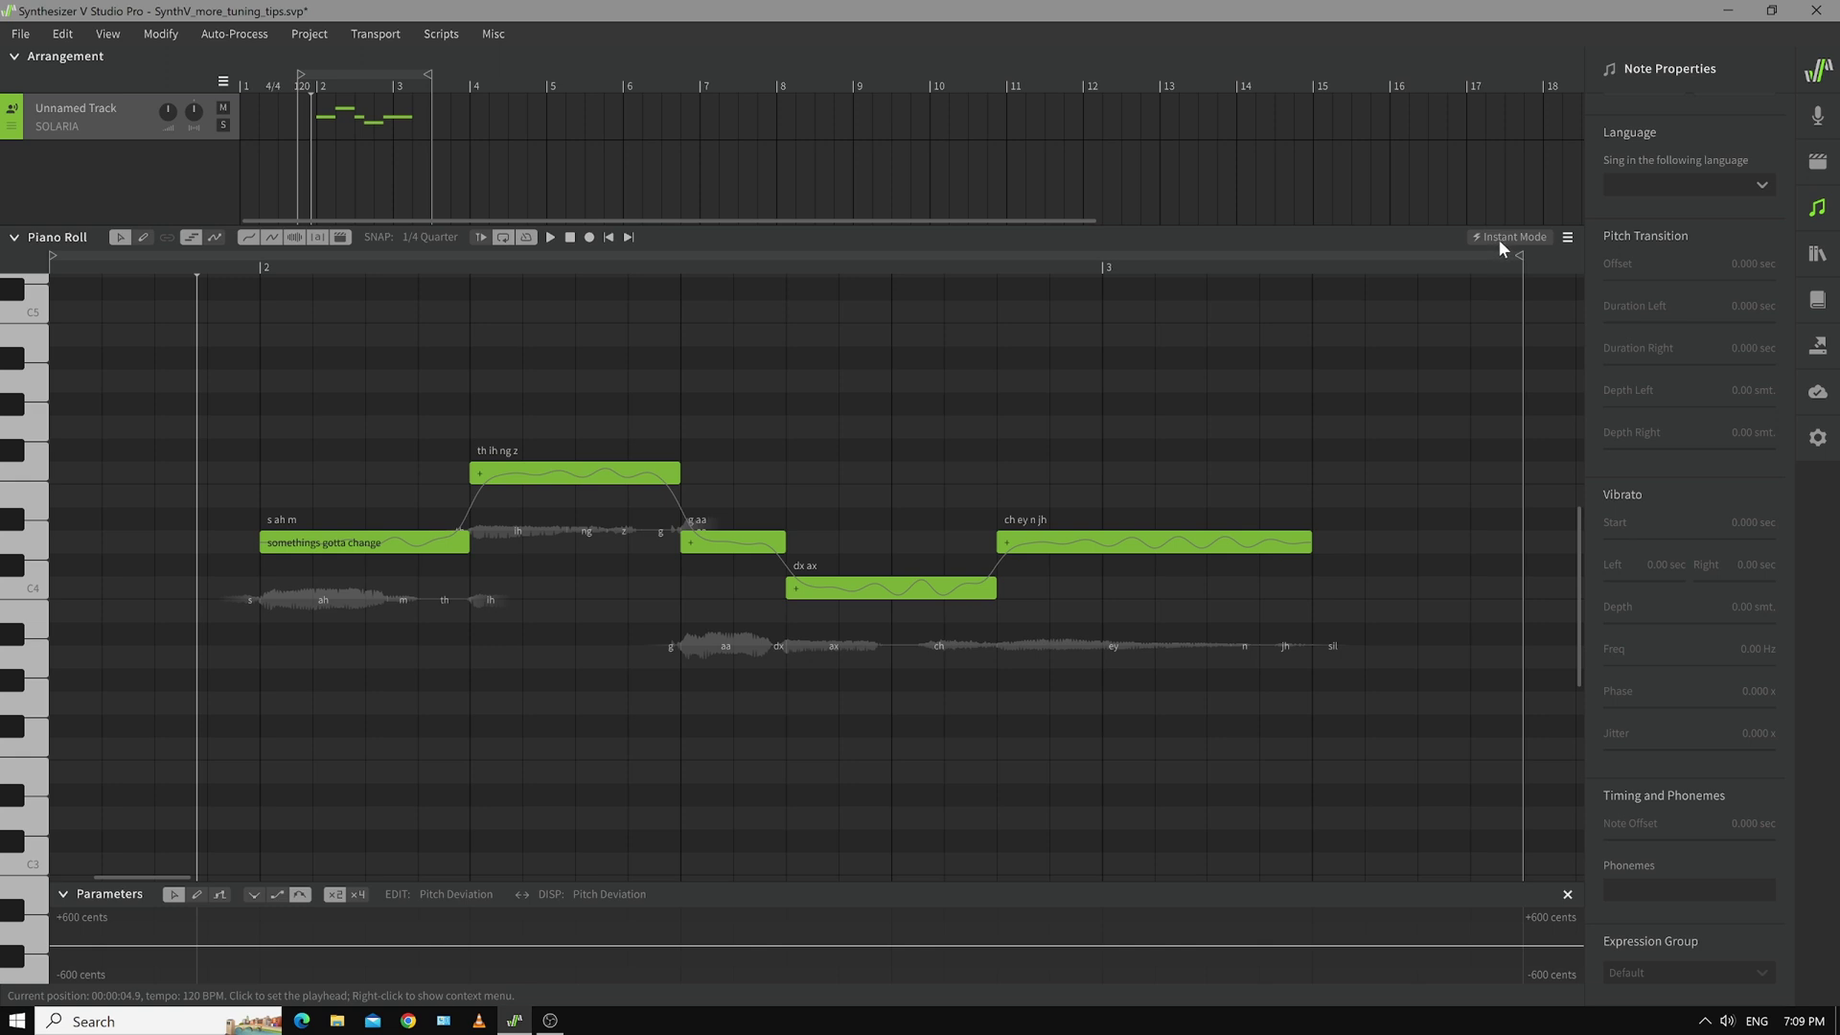
click(119, 123)
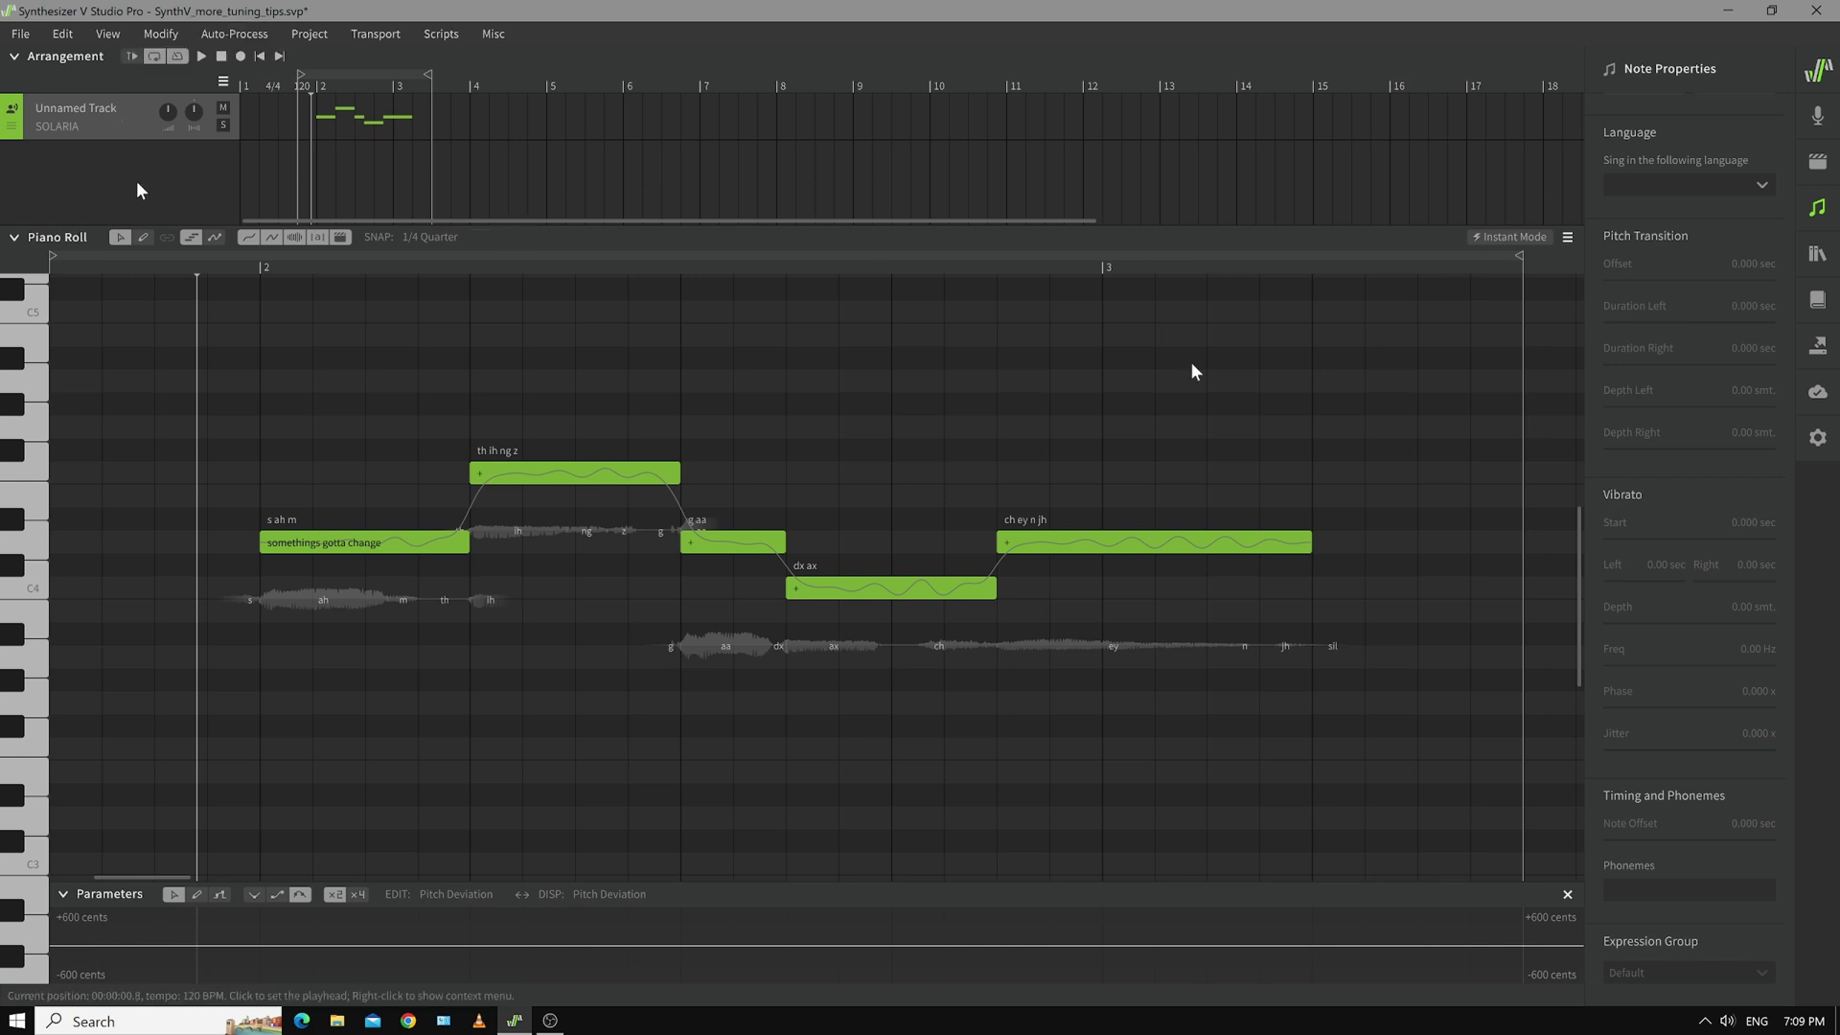
- Duplicate the vocal track and convert the project to Instant Mode
right_click(124, 119)
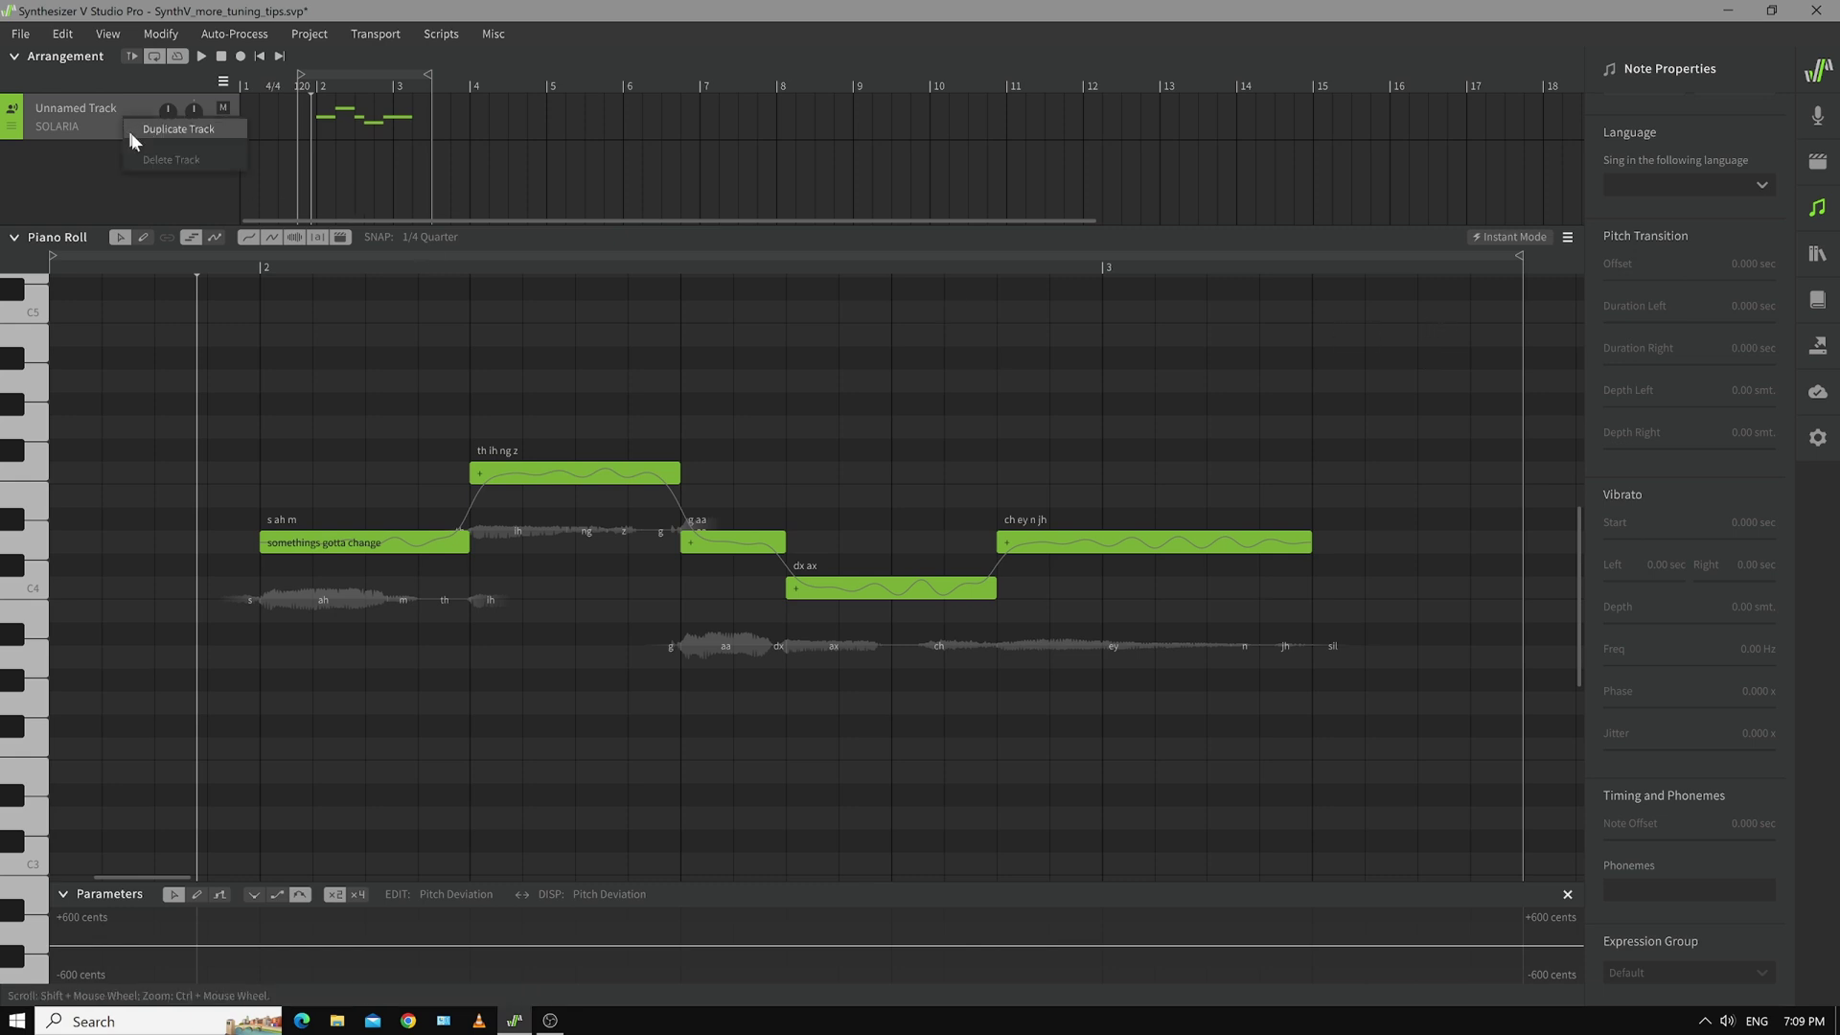
click(160, 127)
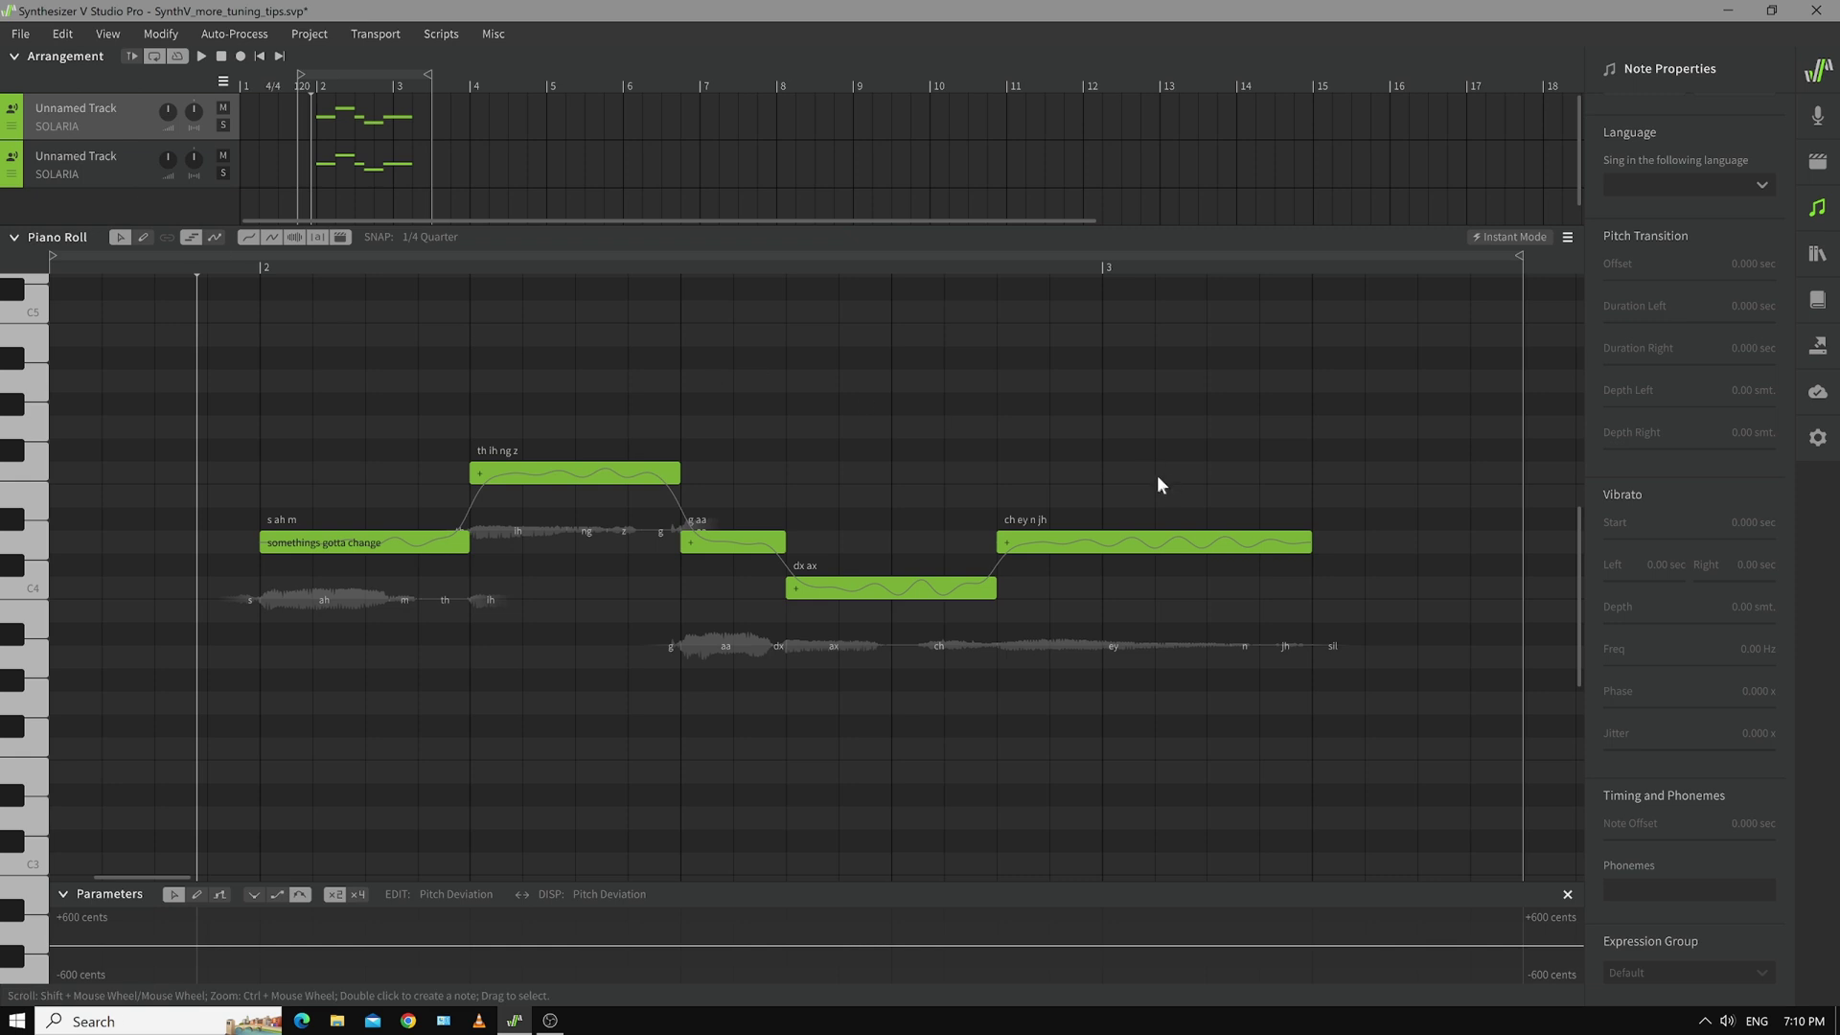
click(1502, 237)
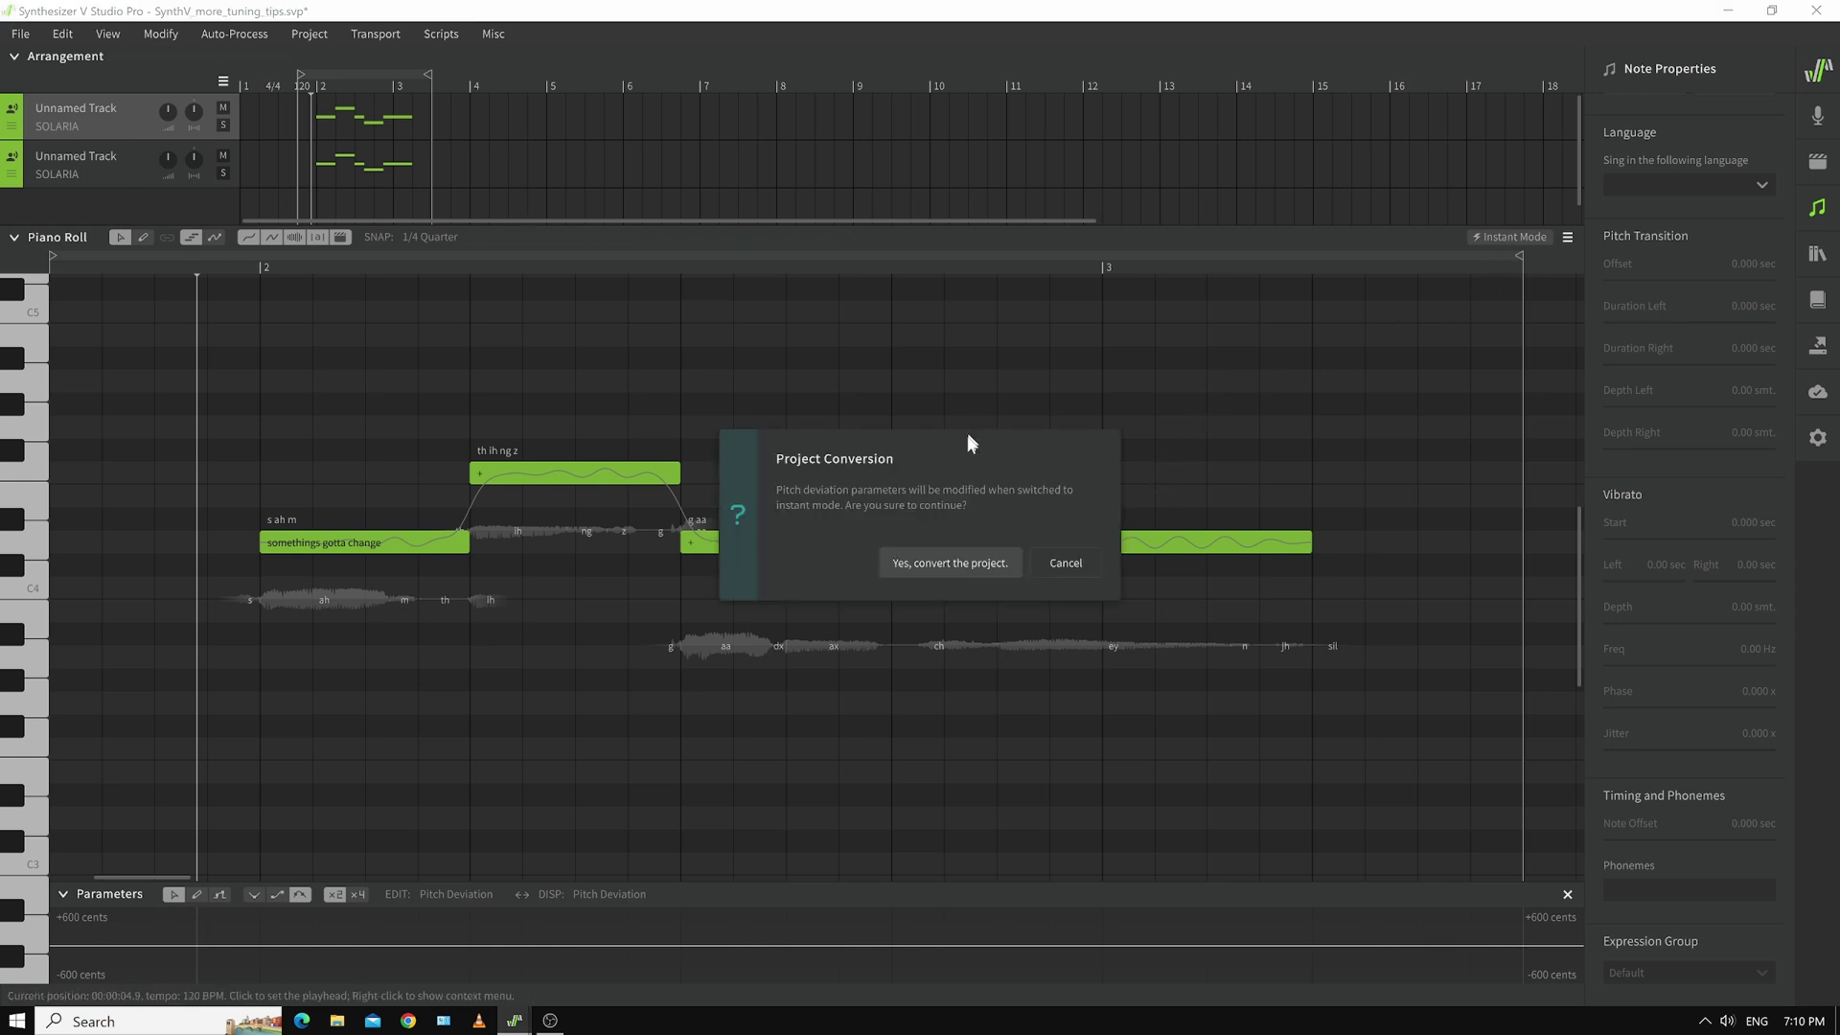
click(951, 562)
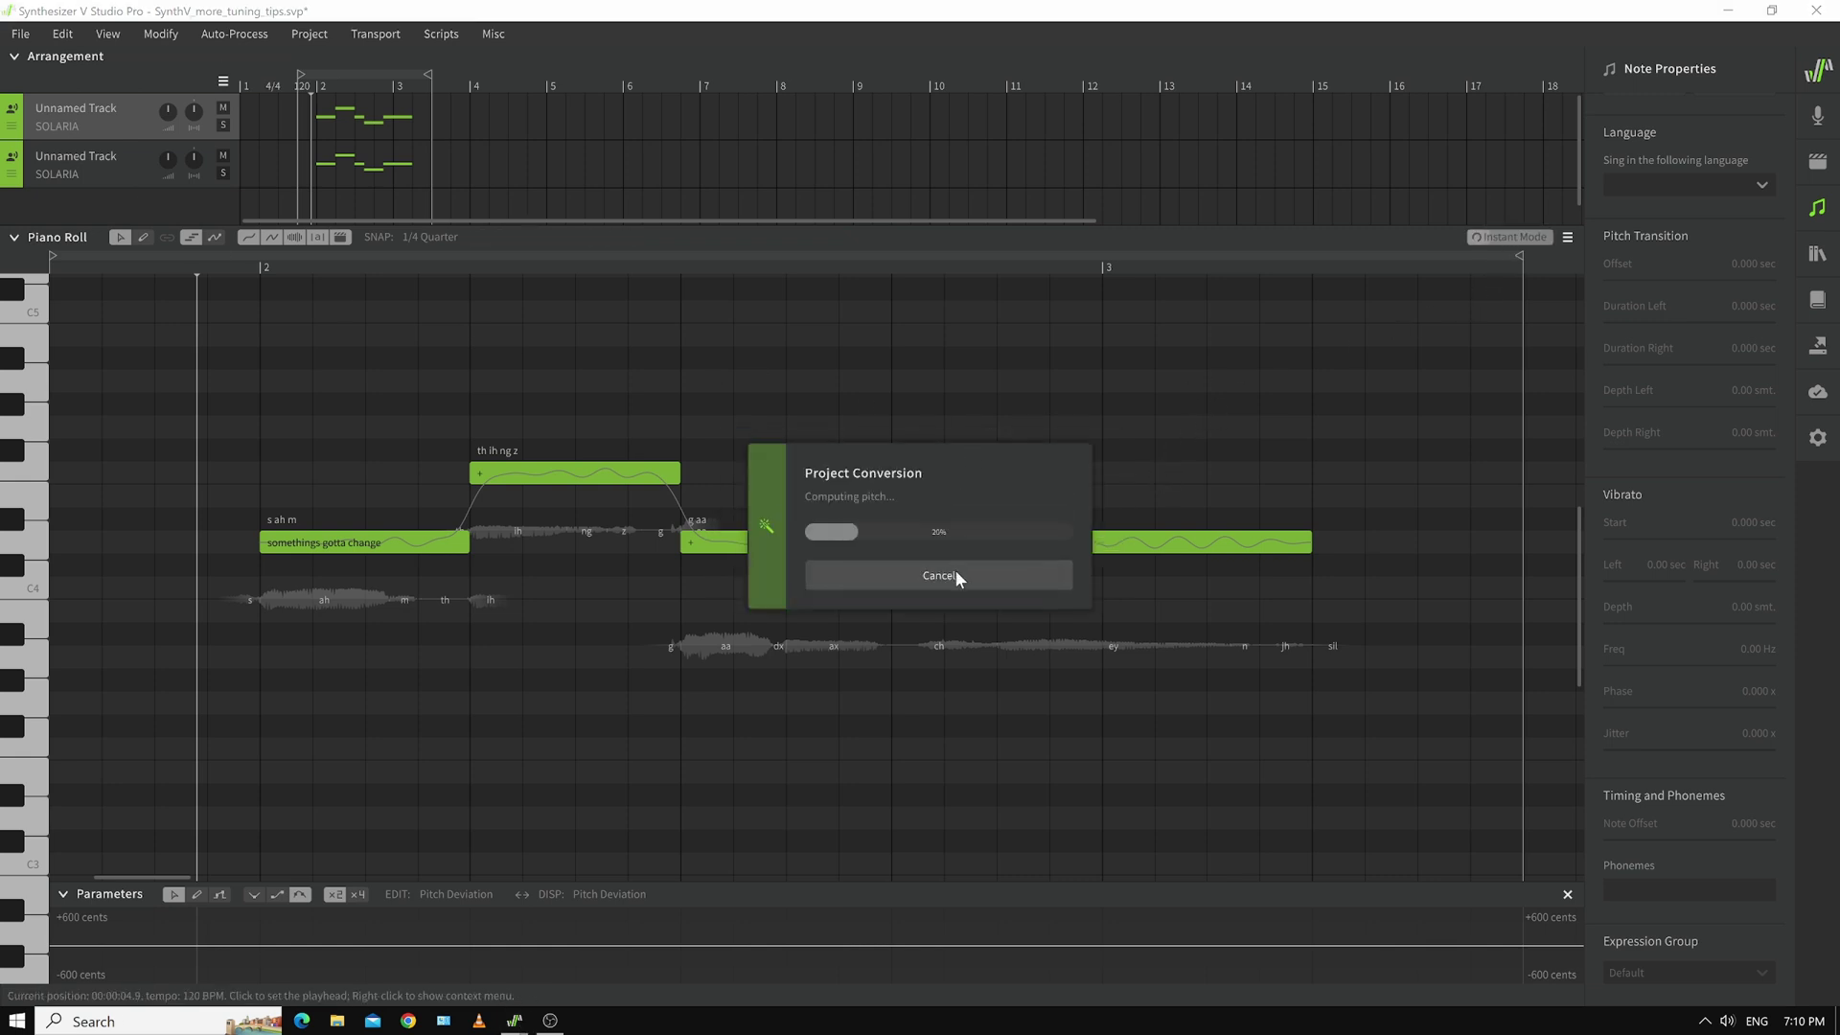
- Delete the second vocal track, then play and stop the phrase
click(90, 159)
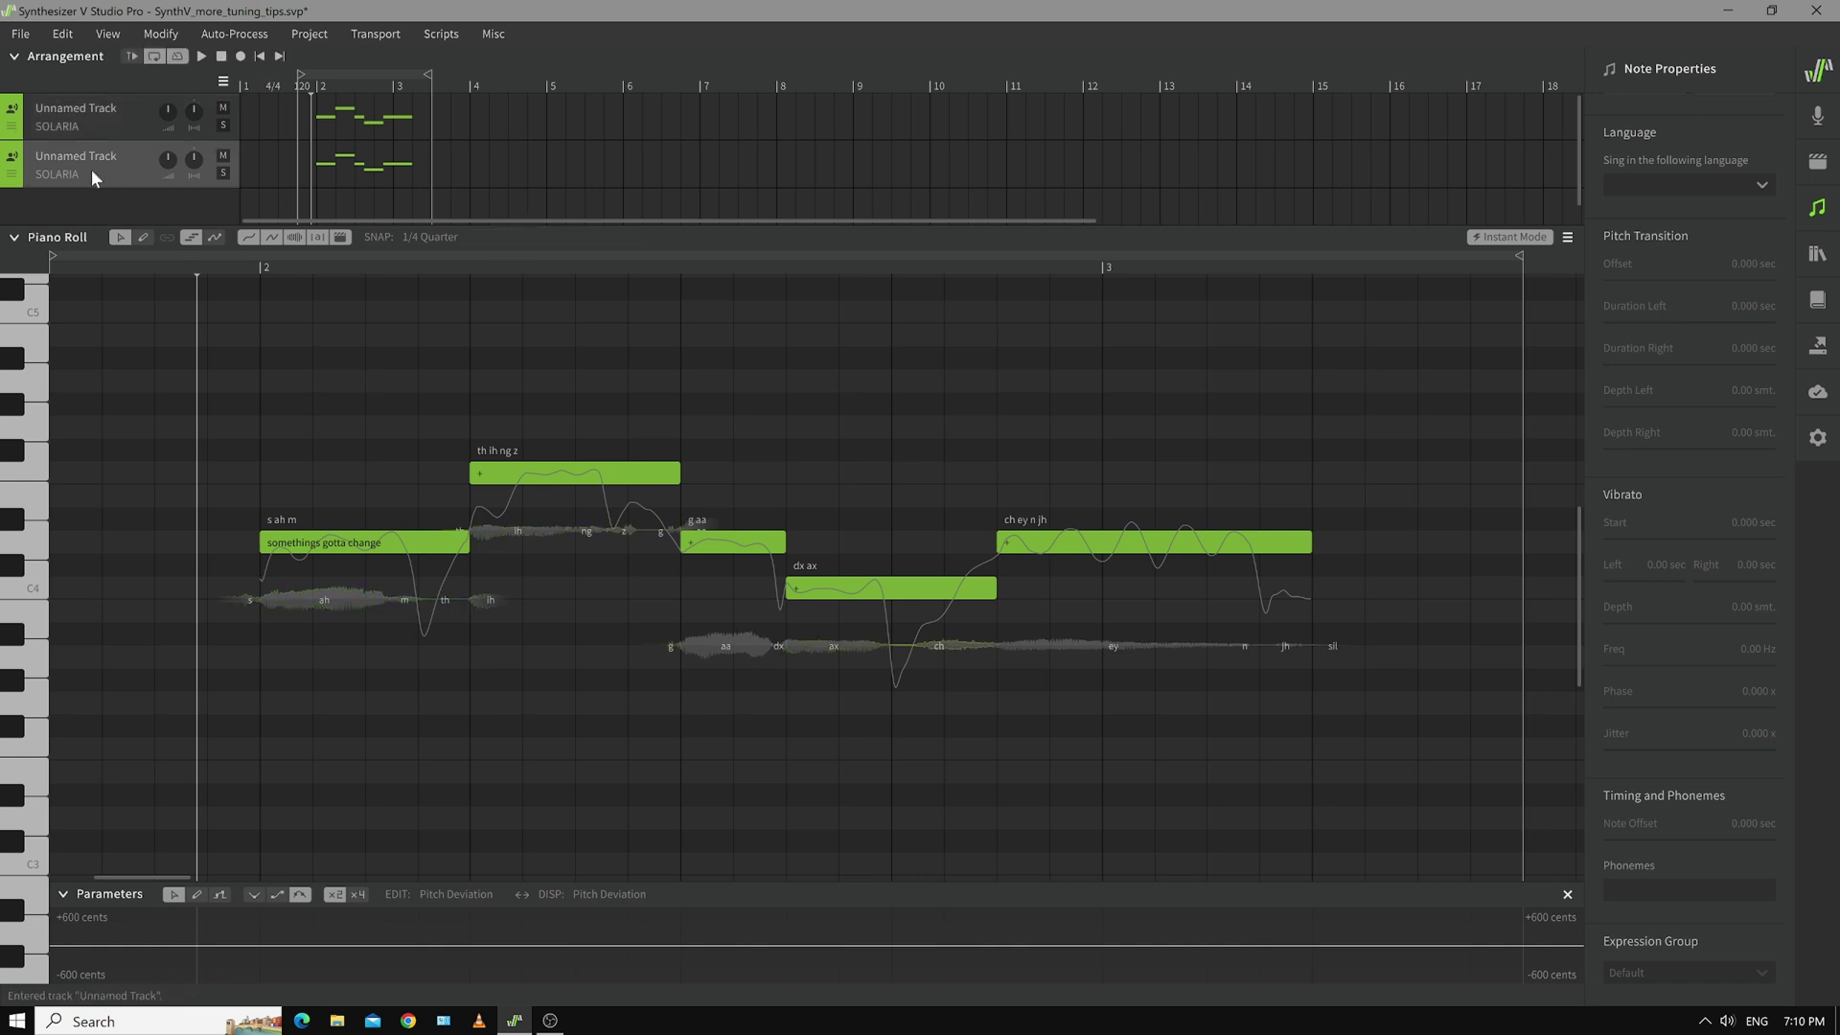
key(Delete)
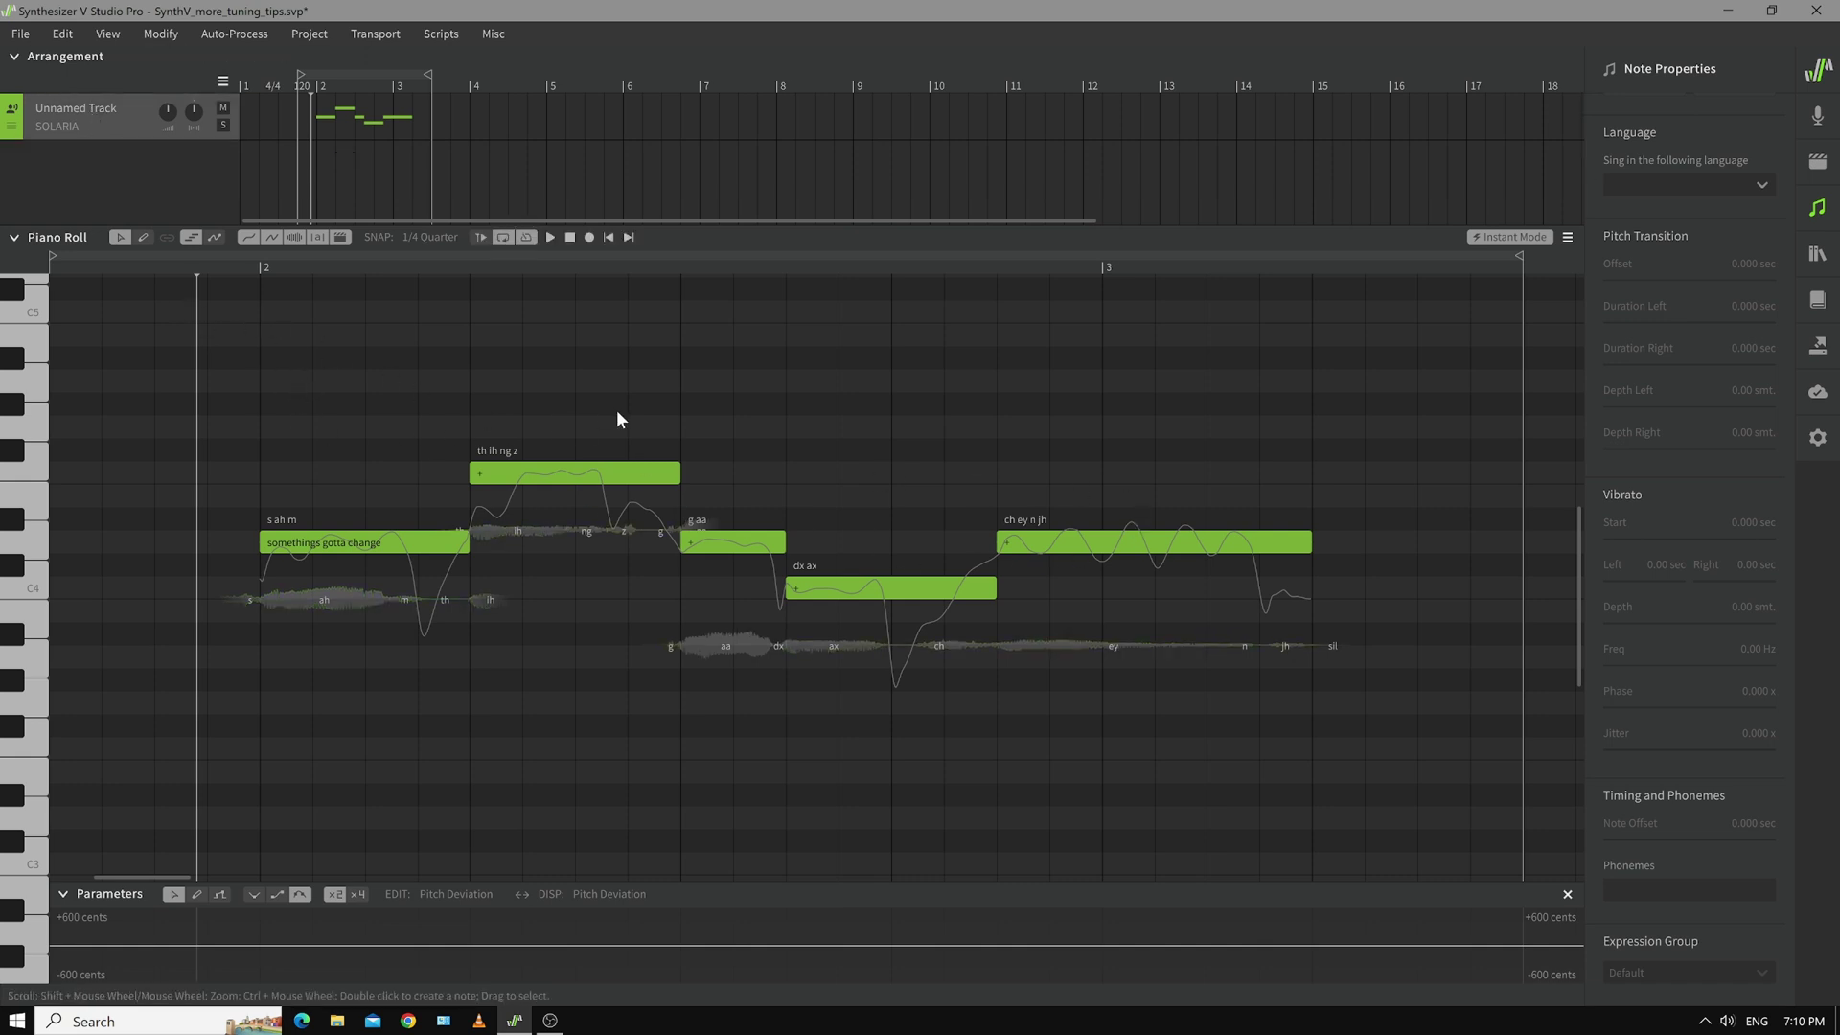
key(space)
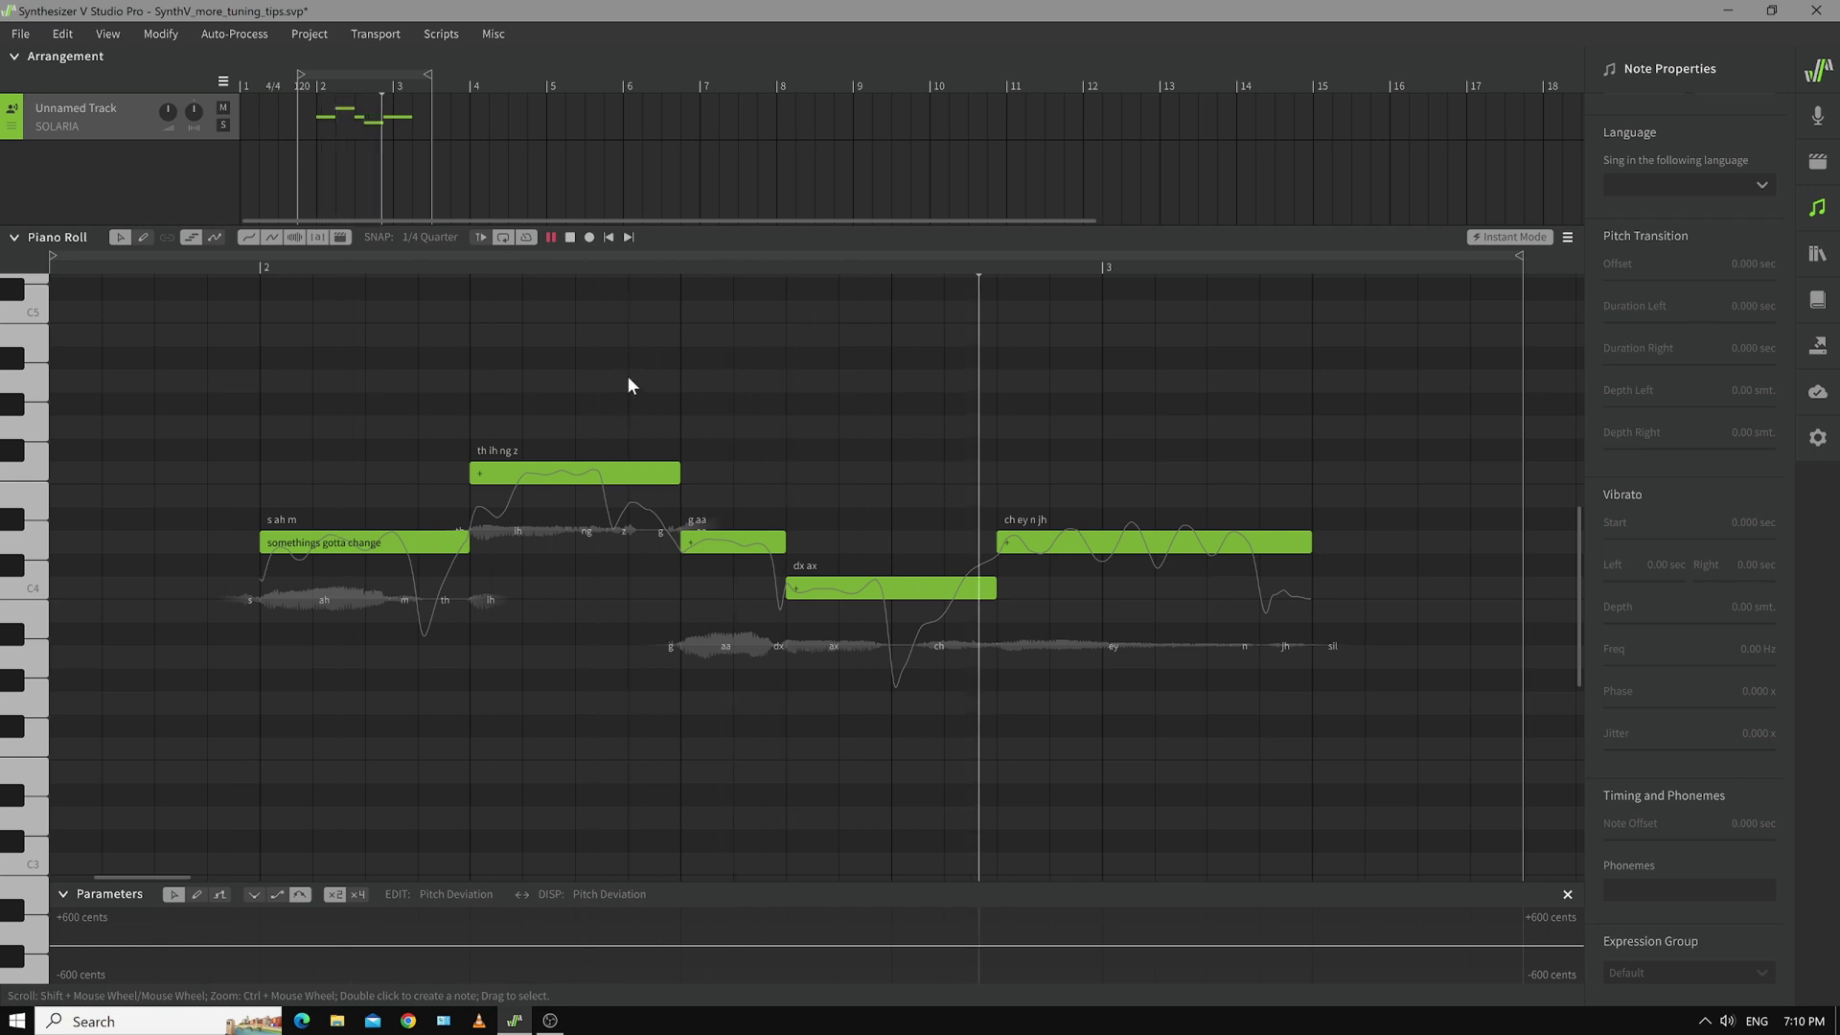
key(space)
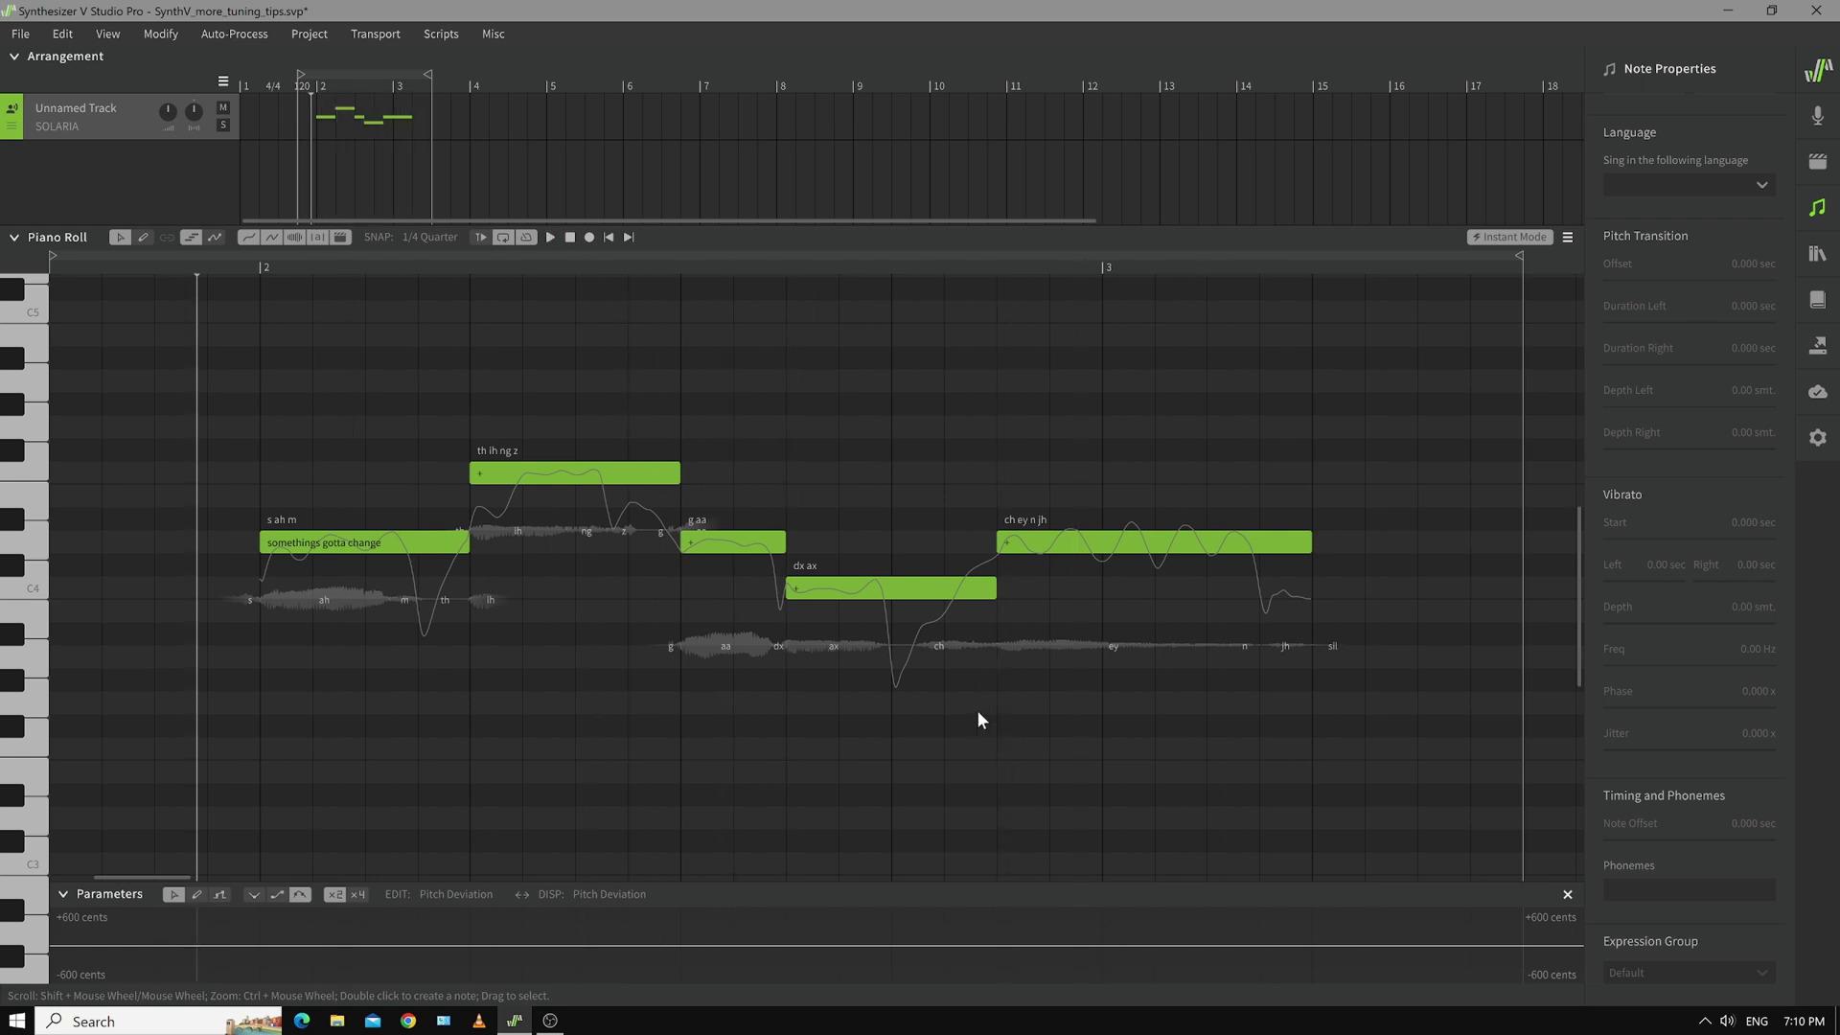
- Loop and play the 'ch ey n jh' note, briefly trying the pitch pen before reselecting it
click(1081, 544)
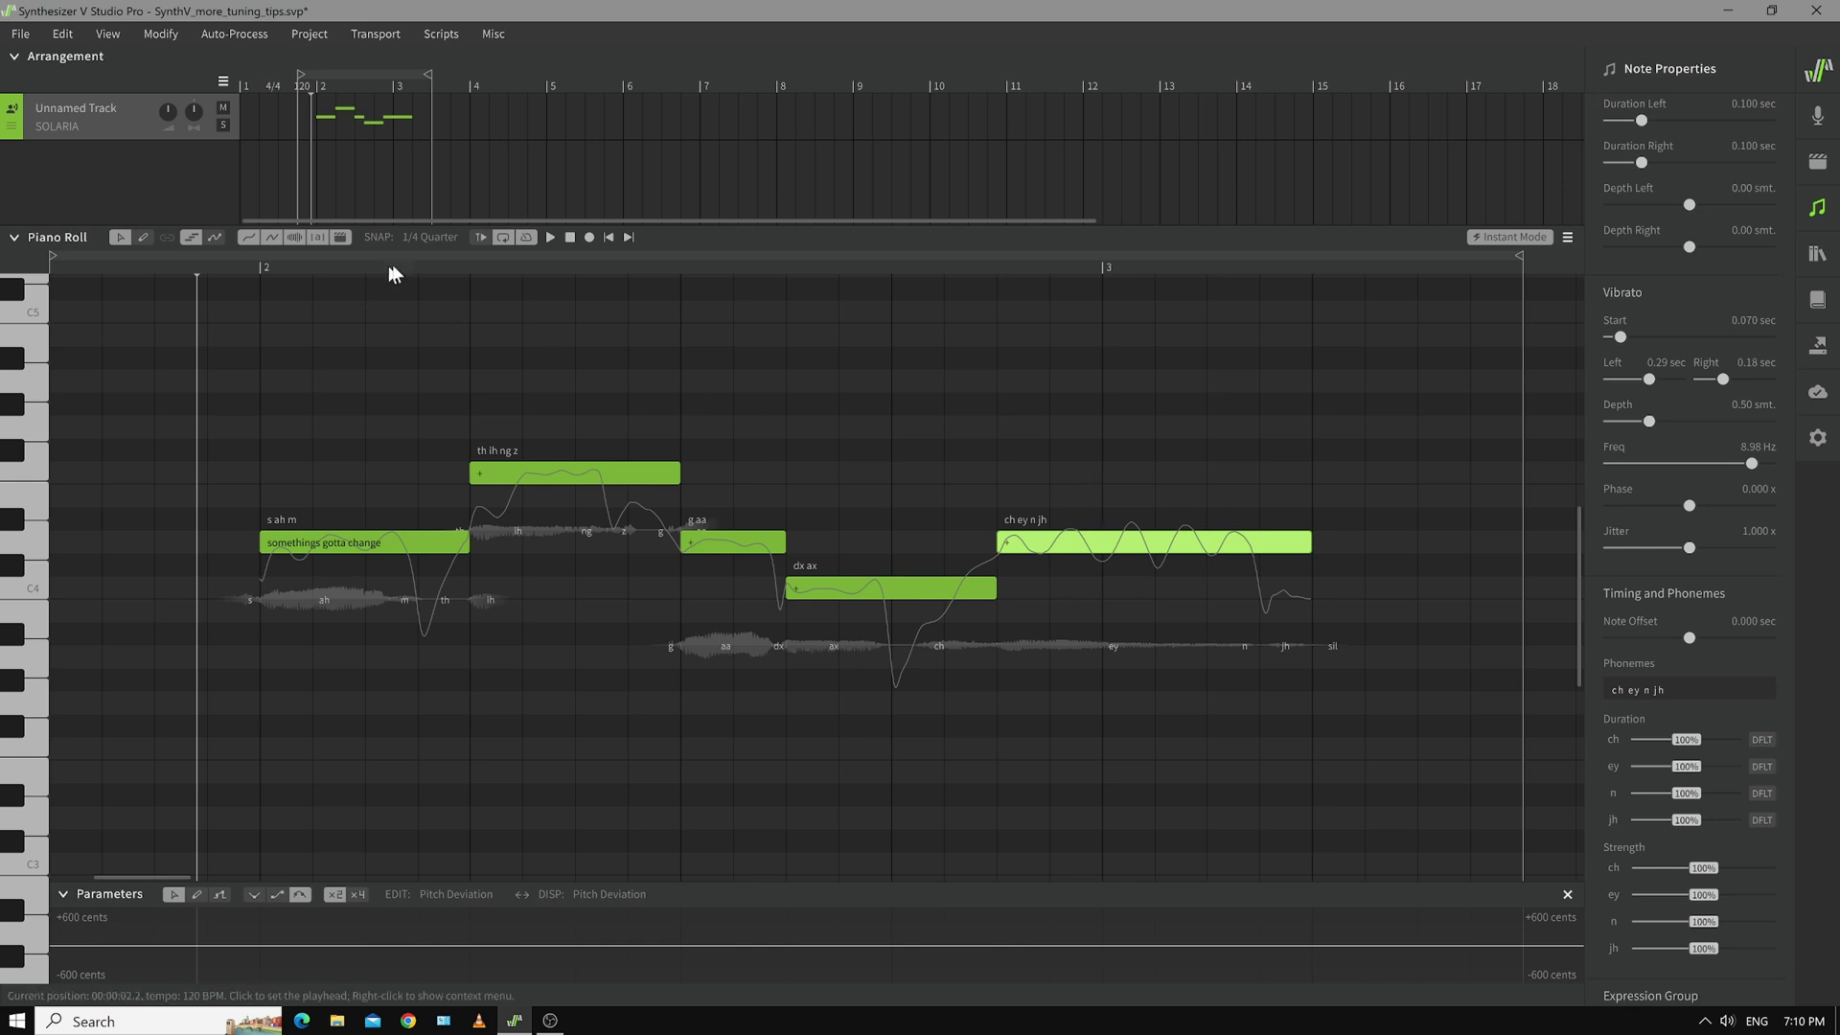
click(502, 237)
key(space)
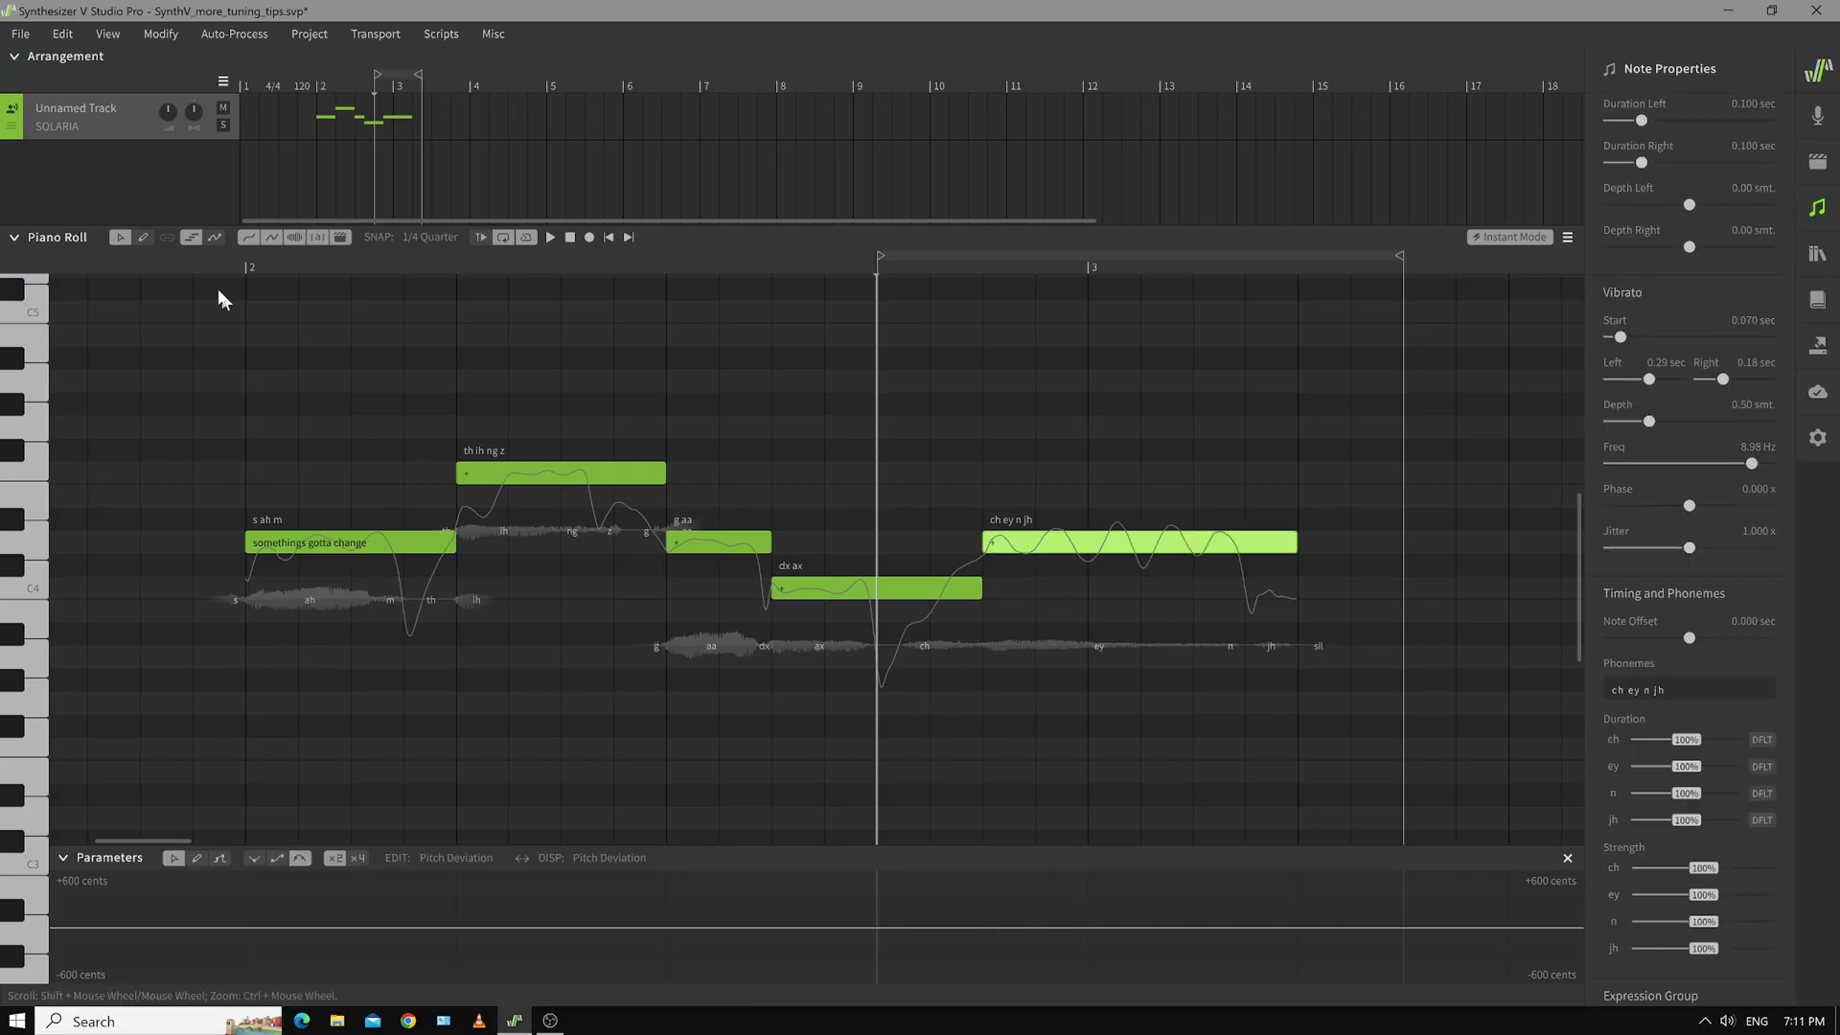
click(143, 237)
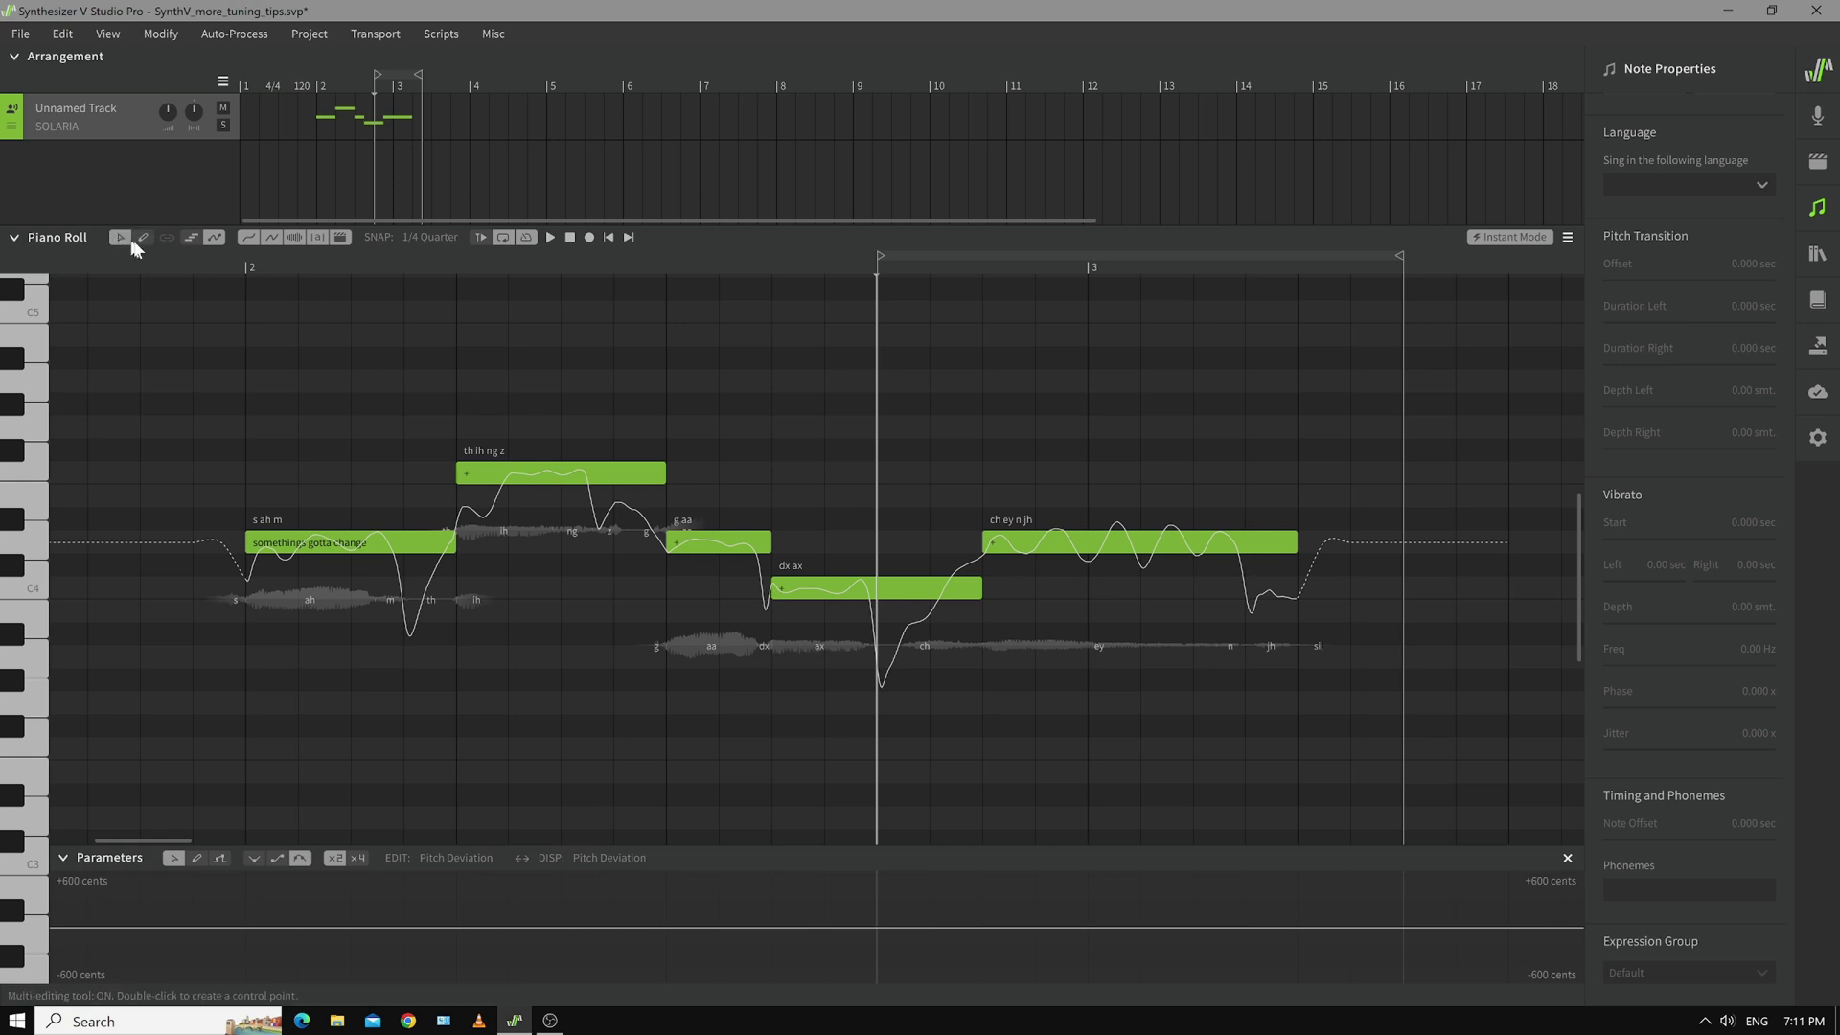
click(191, 238)
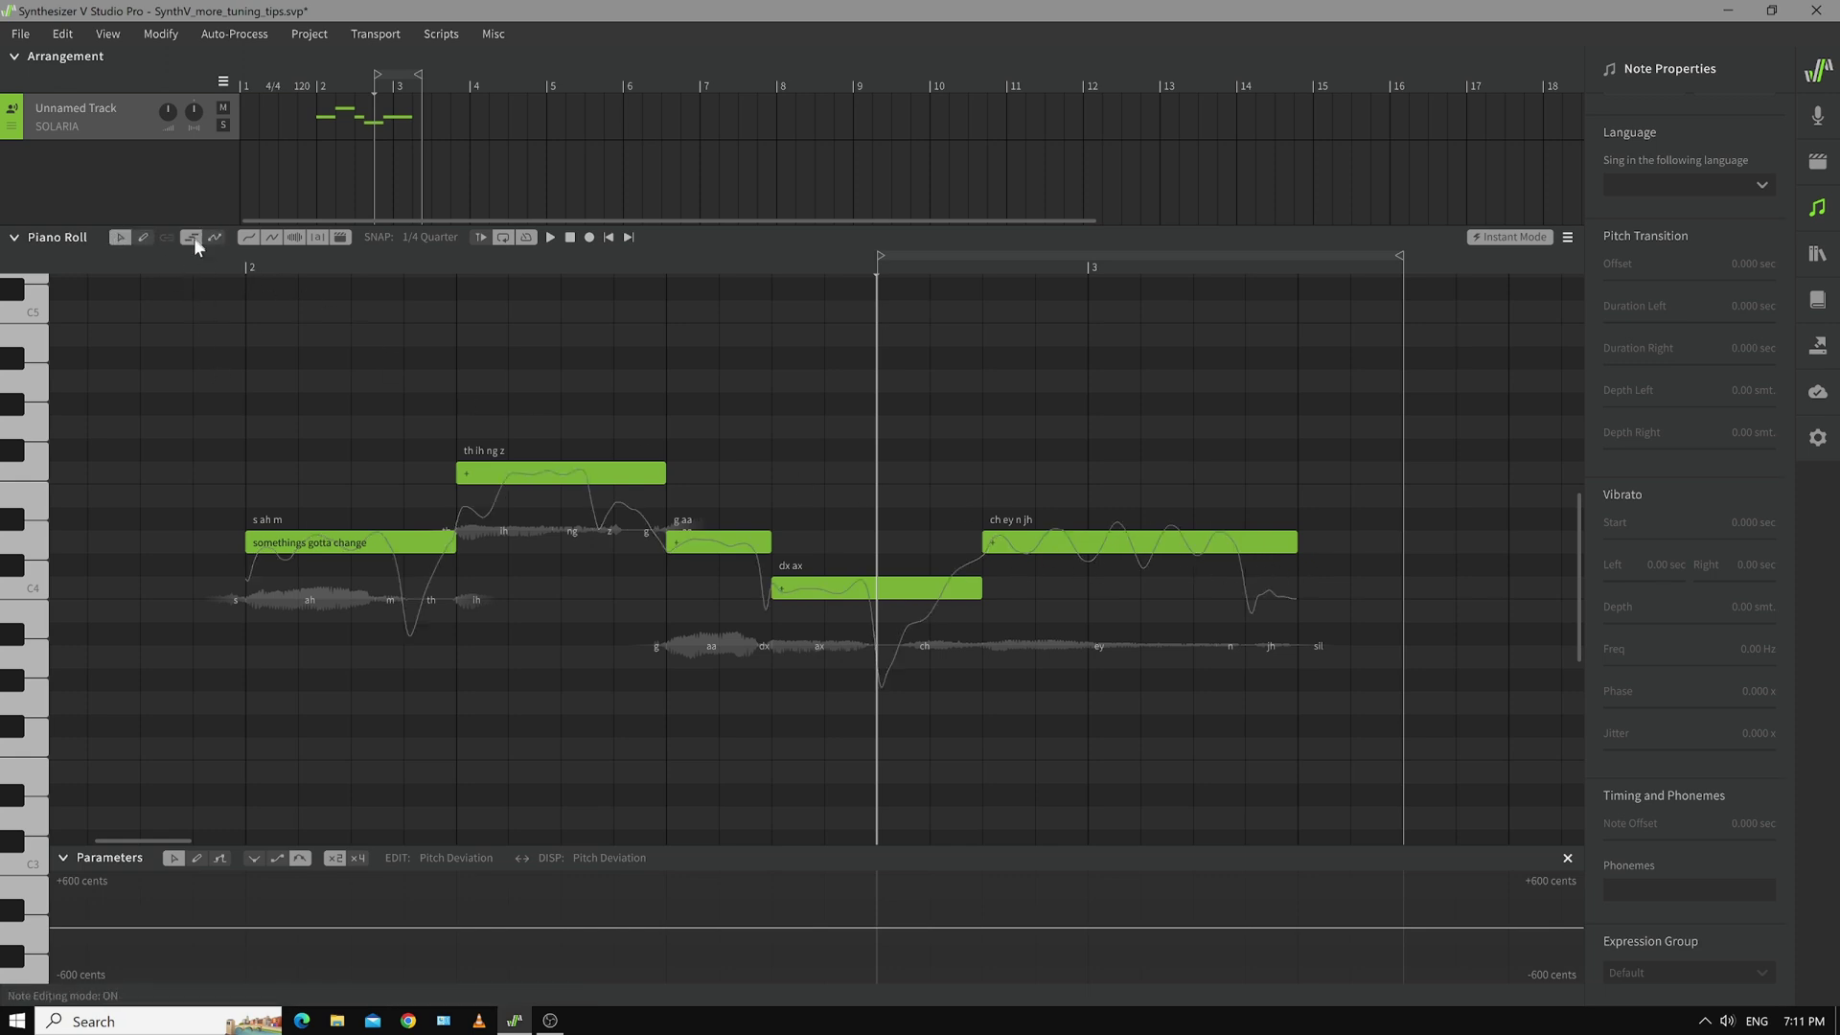
click(1047, 548)
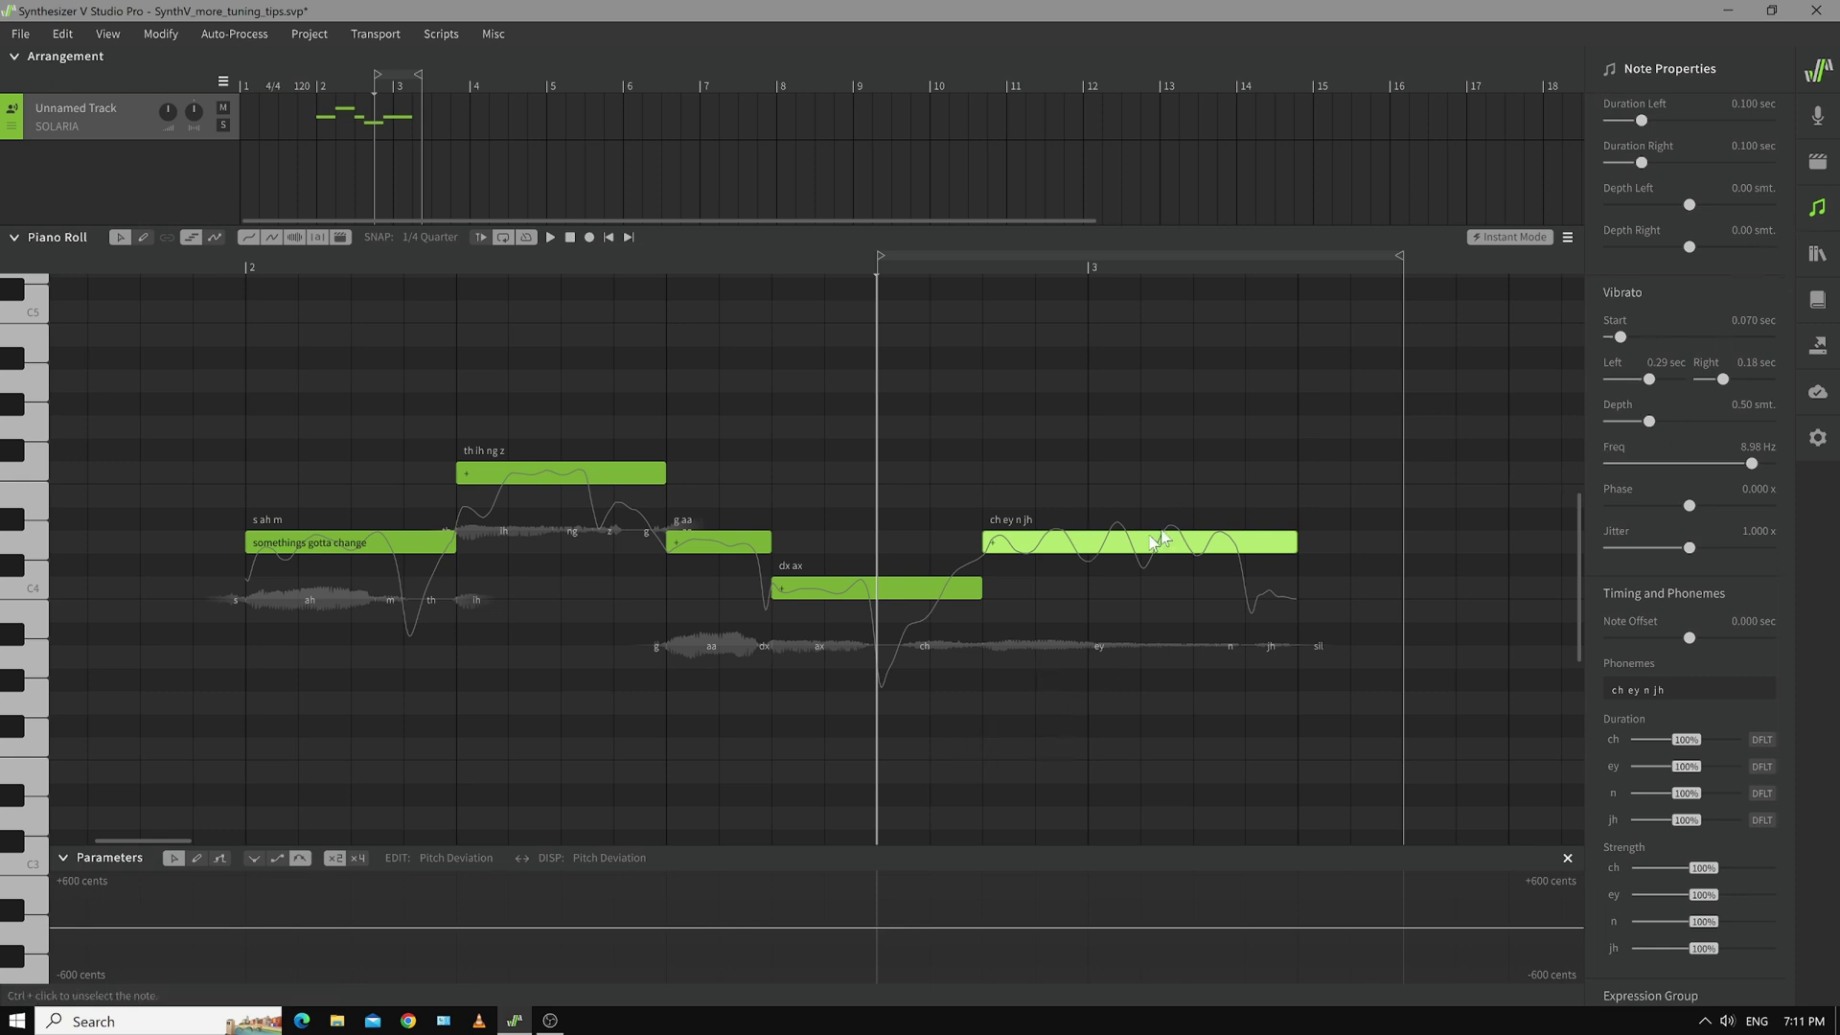
- Generate AI Retakes Take 1 for 'ch ey n jh' and settle its expressiveness at +27
click(1816, 210)
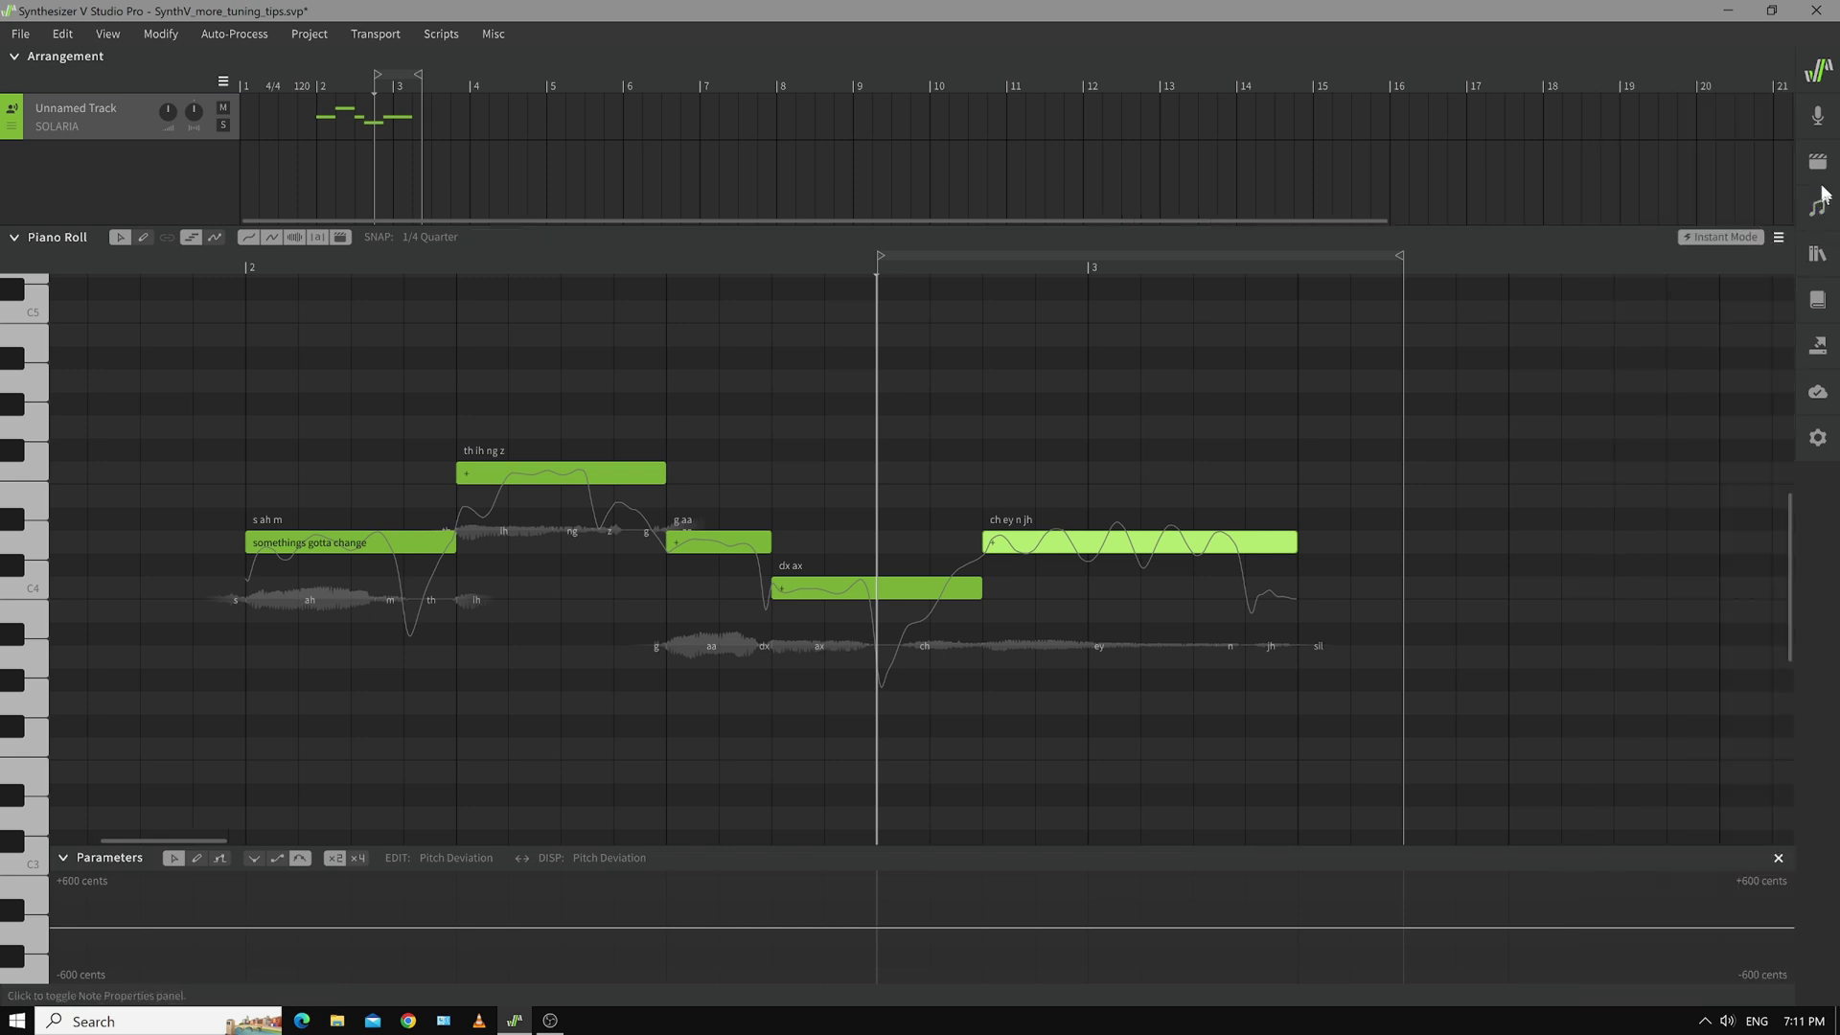
click(1818, 161)
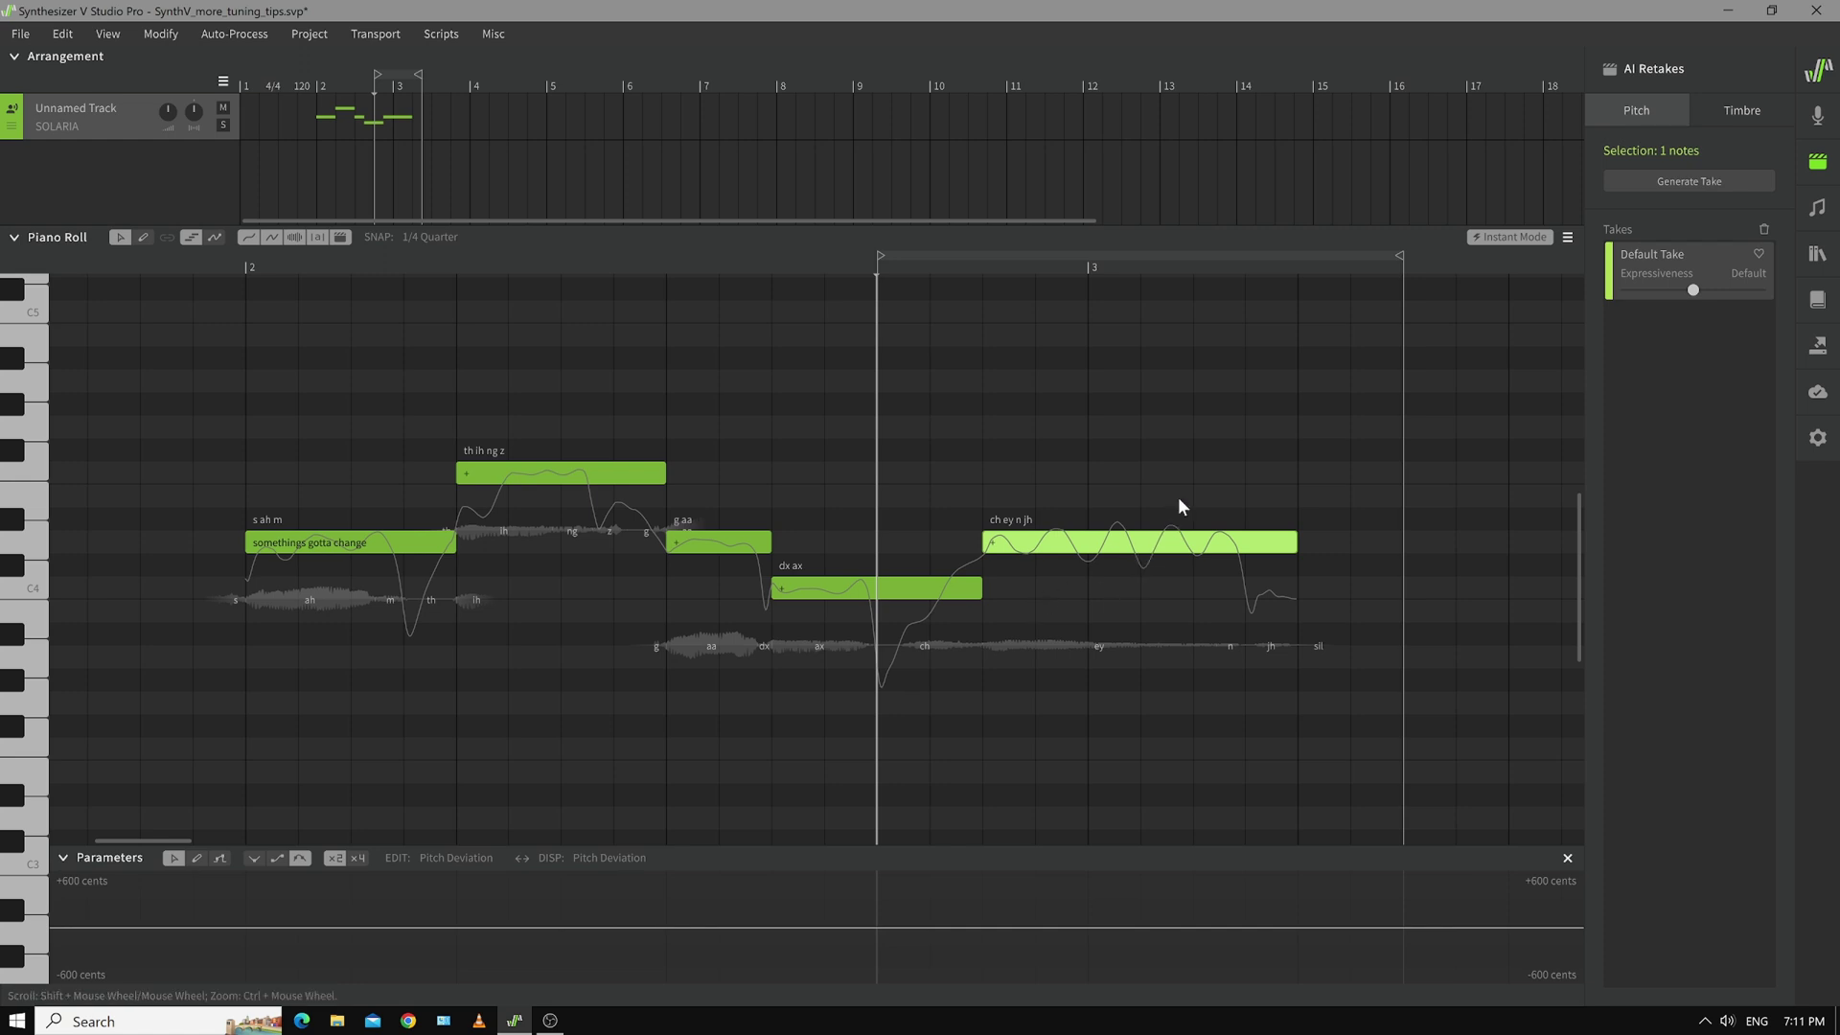
click(1690, 187)
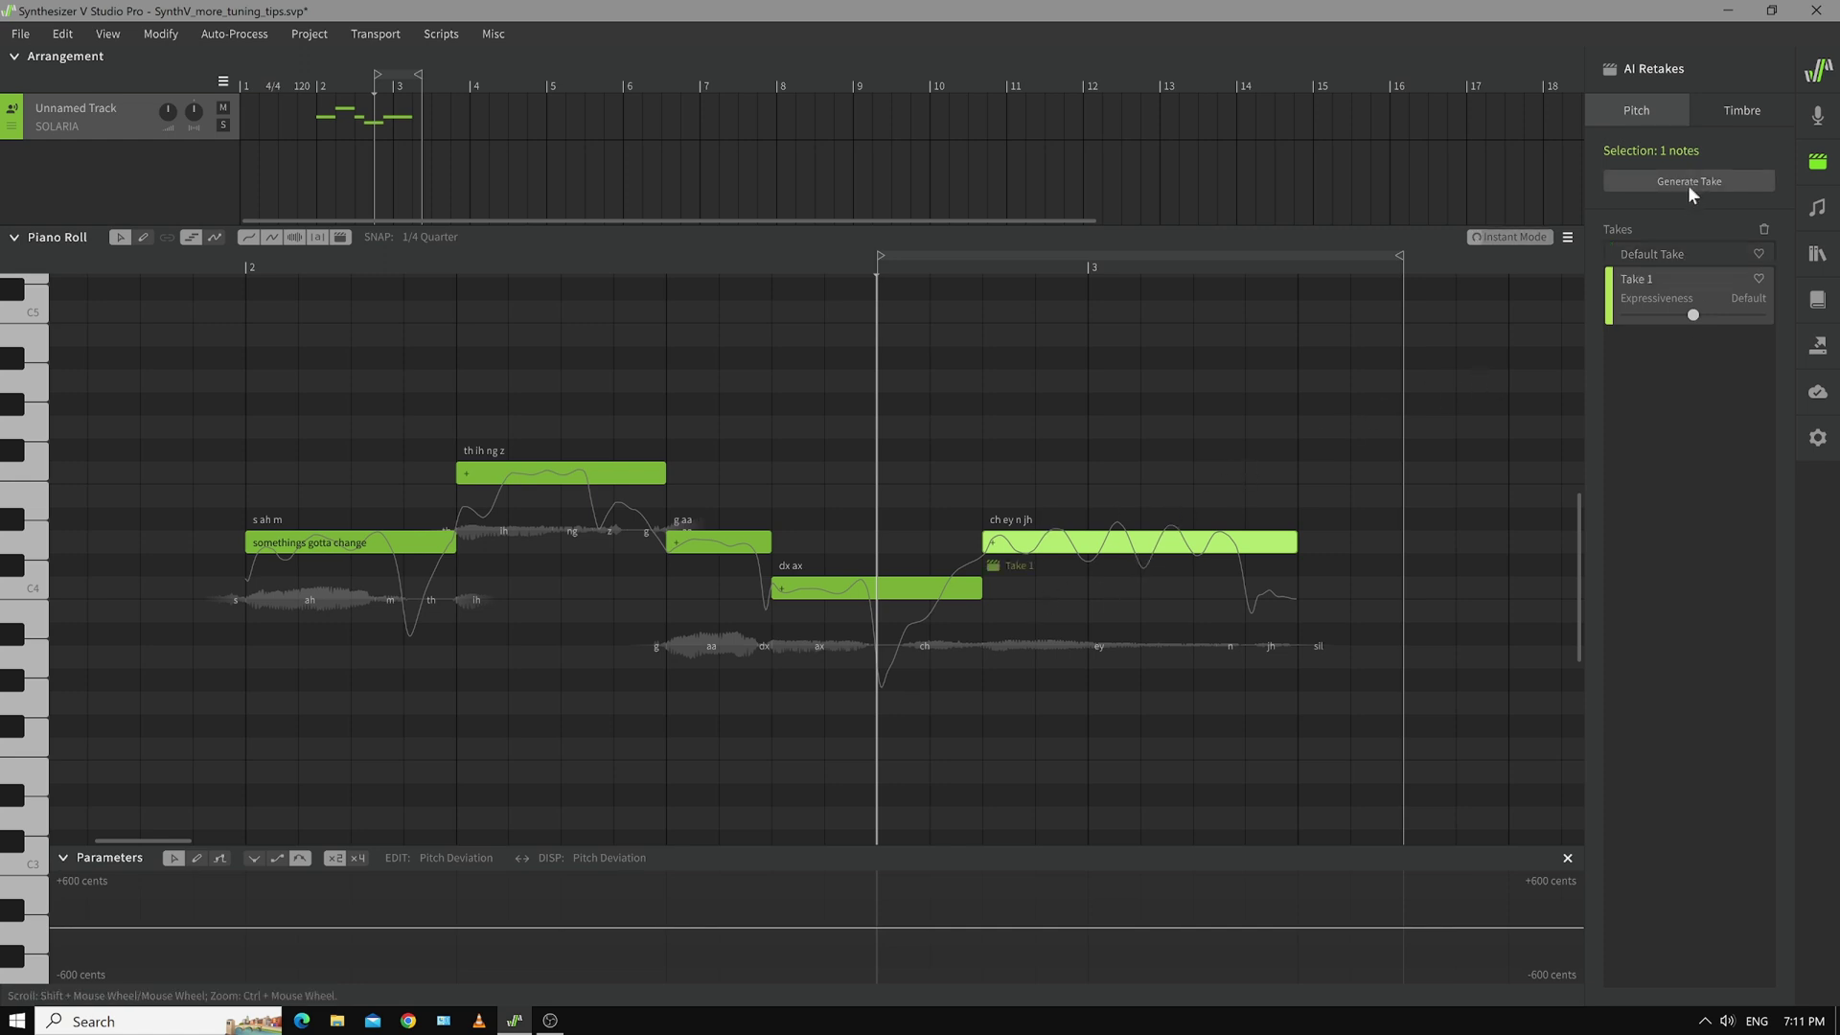
drag(1694, 316, 1570, 309)
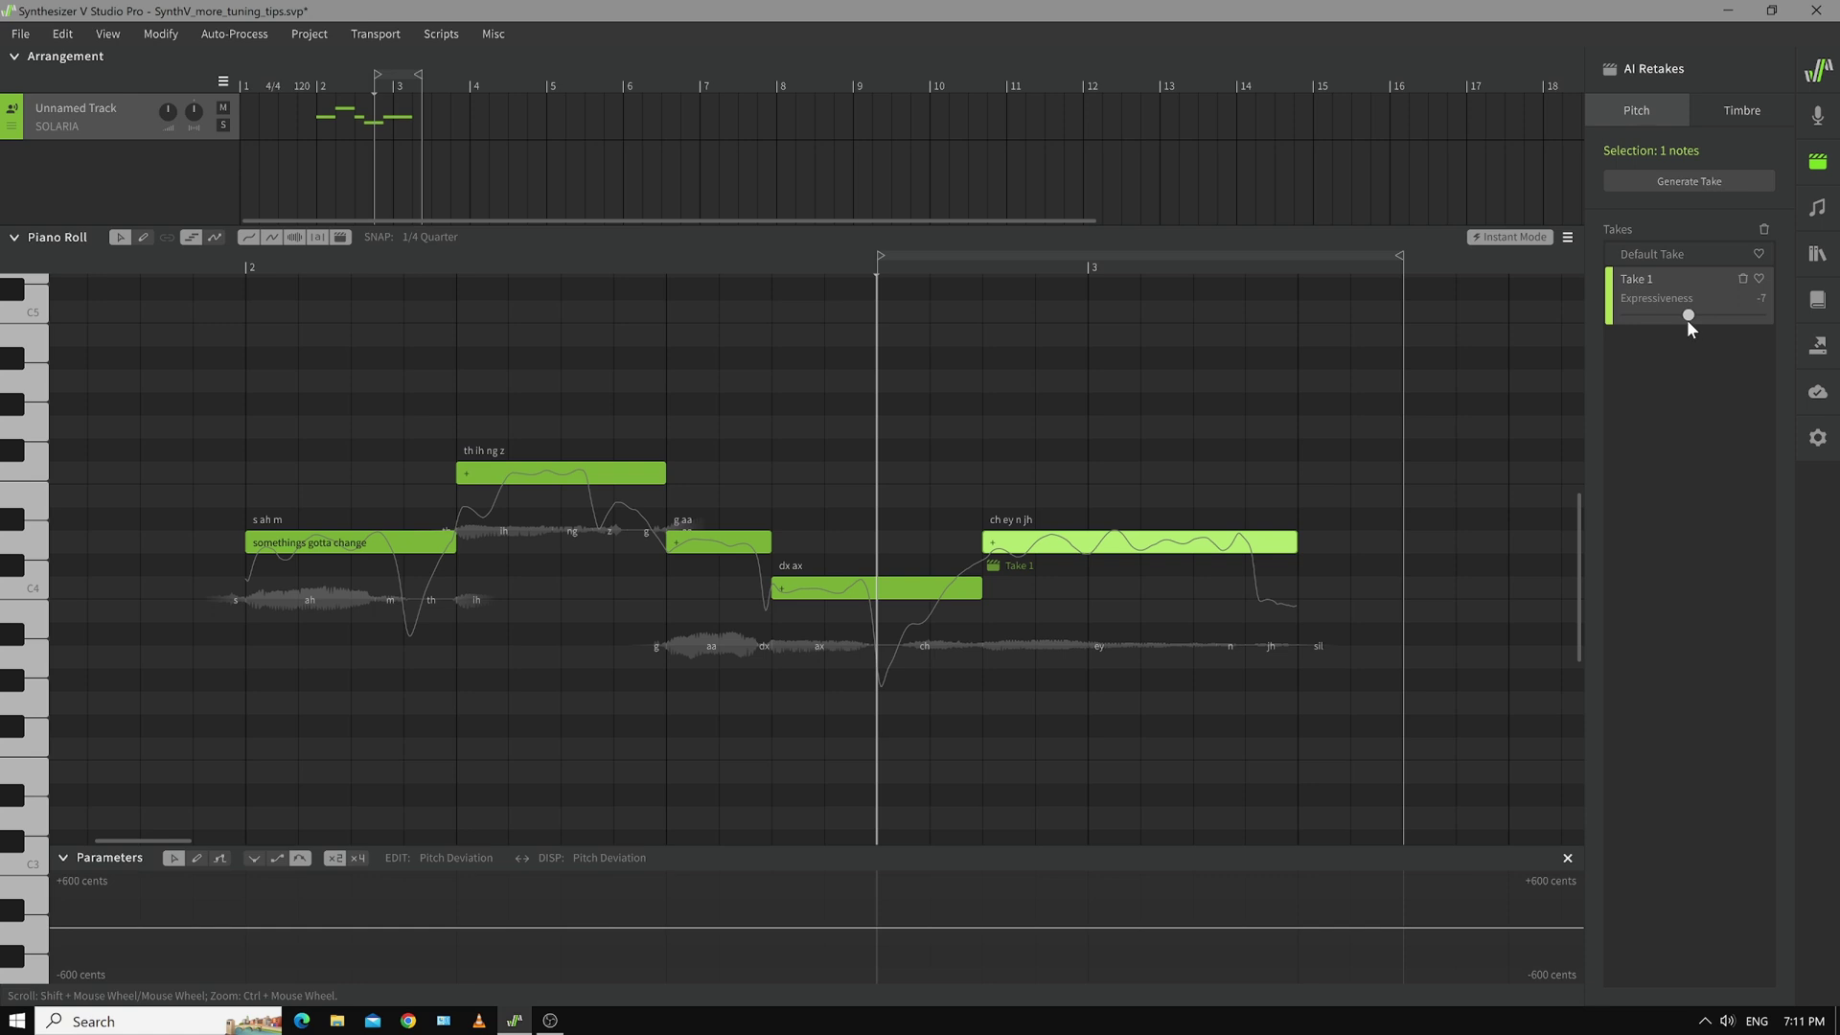
drag(1686, 319, 1757, 331)
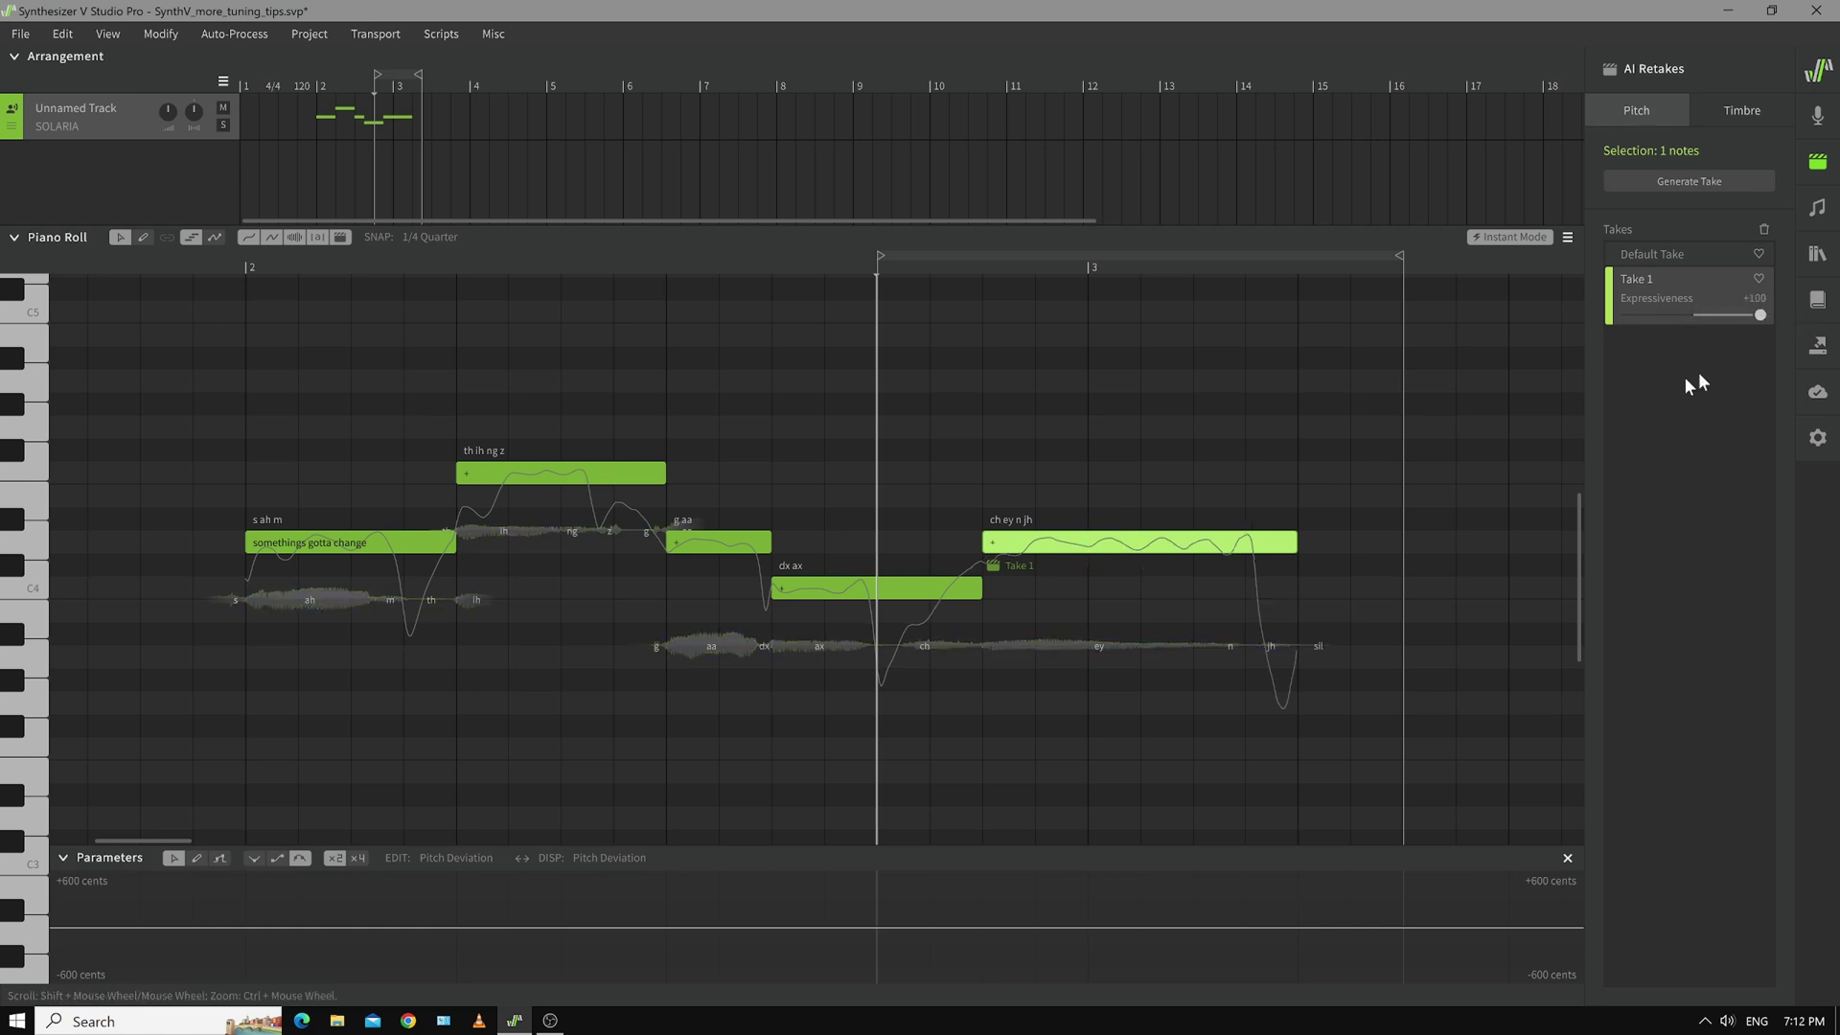
drag(1753, 320, 1711, 314)
click(1284, 447)
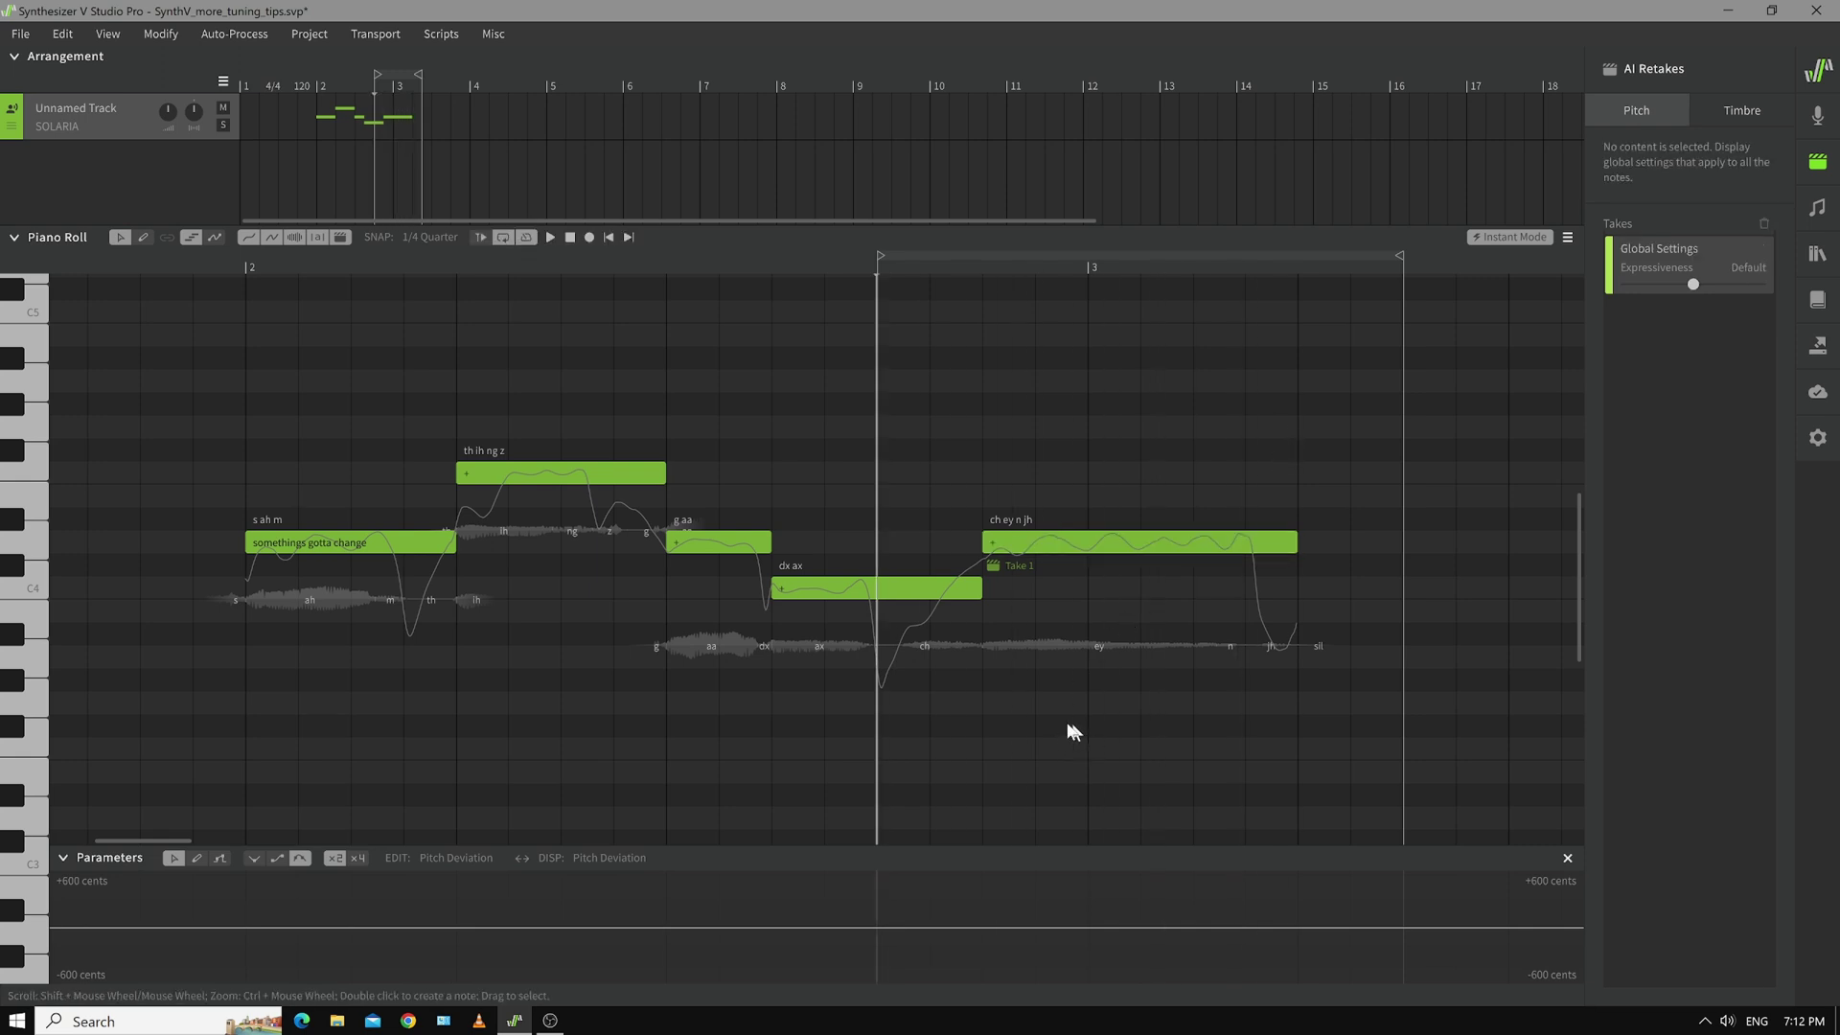
- Paste a copy of the last note after the phrase, extend the loop, and set its lyric to 'change'
click(1095, 549)
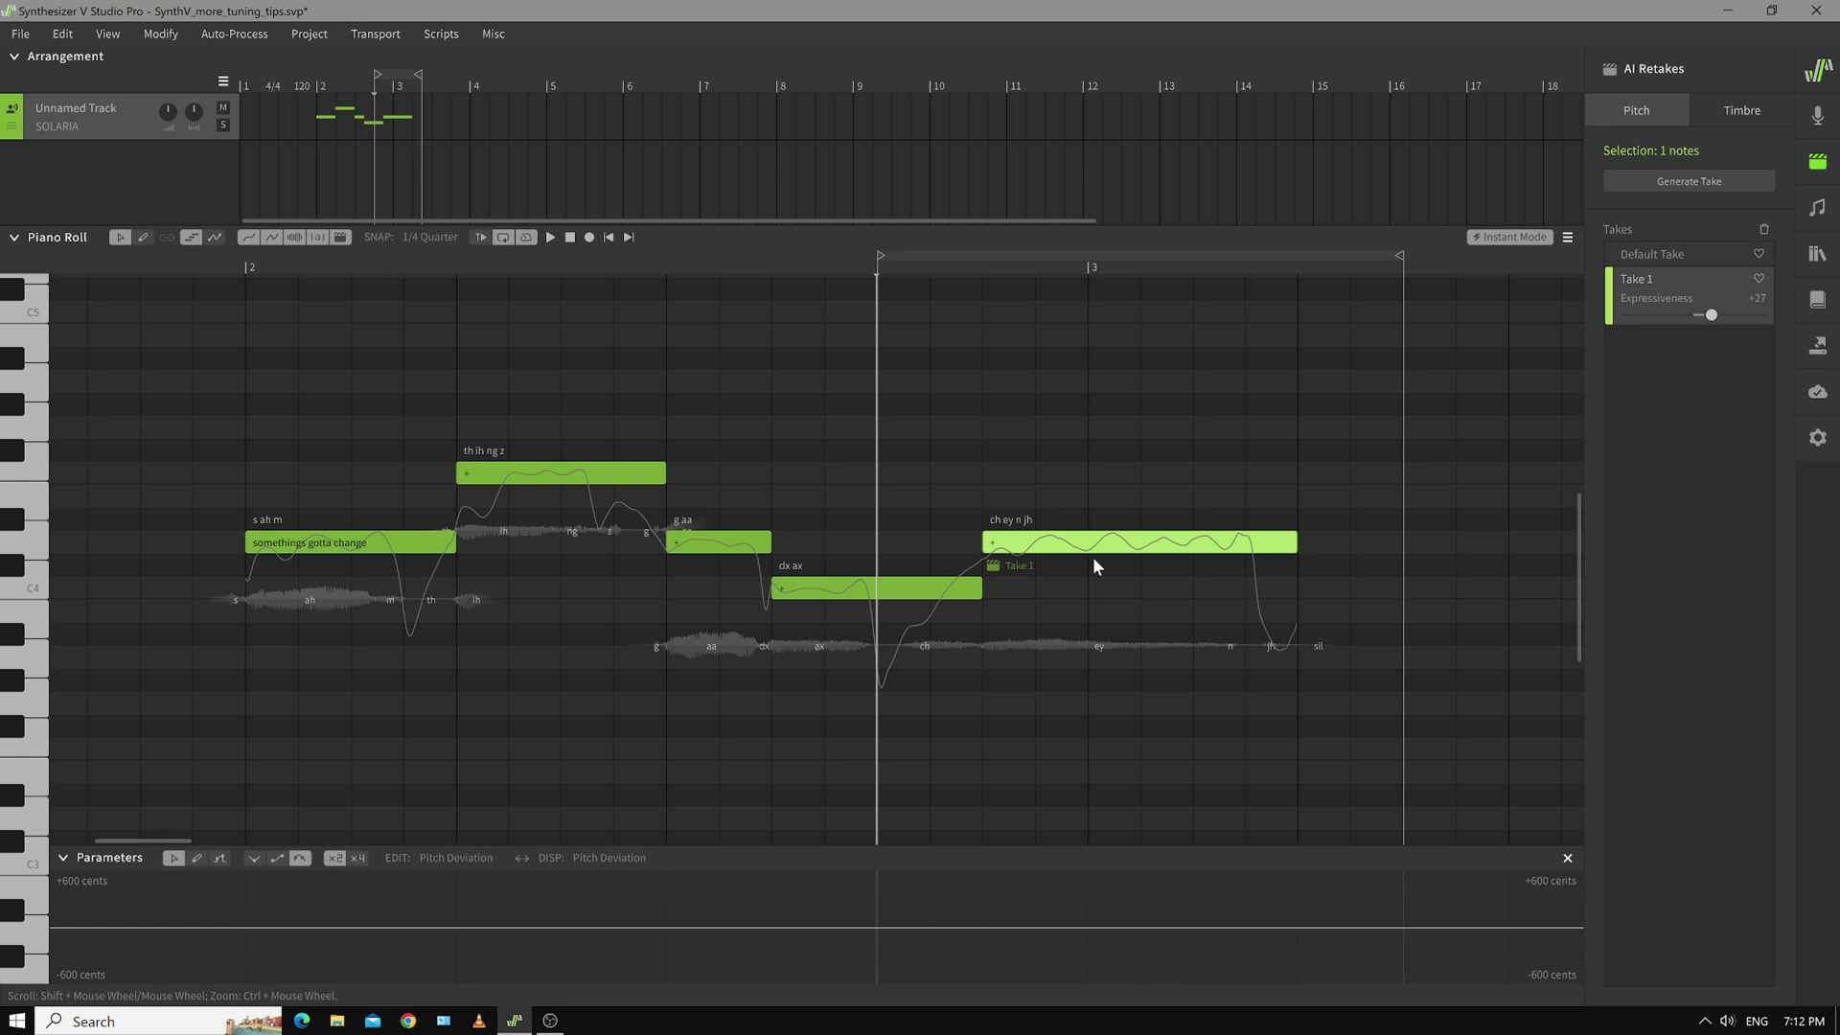
key(ctrl+c)
key(ctrl+v)
click(1405, 297)
drag(166, 843, 205, 843)
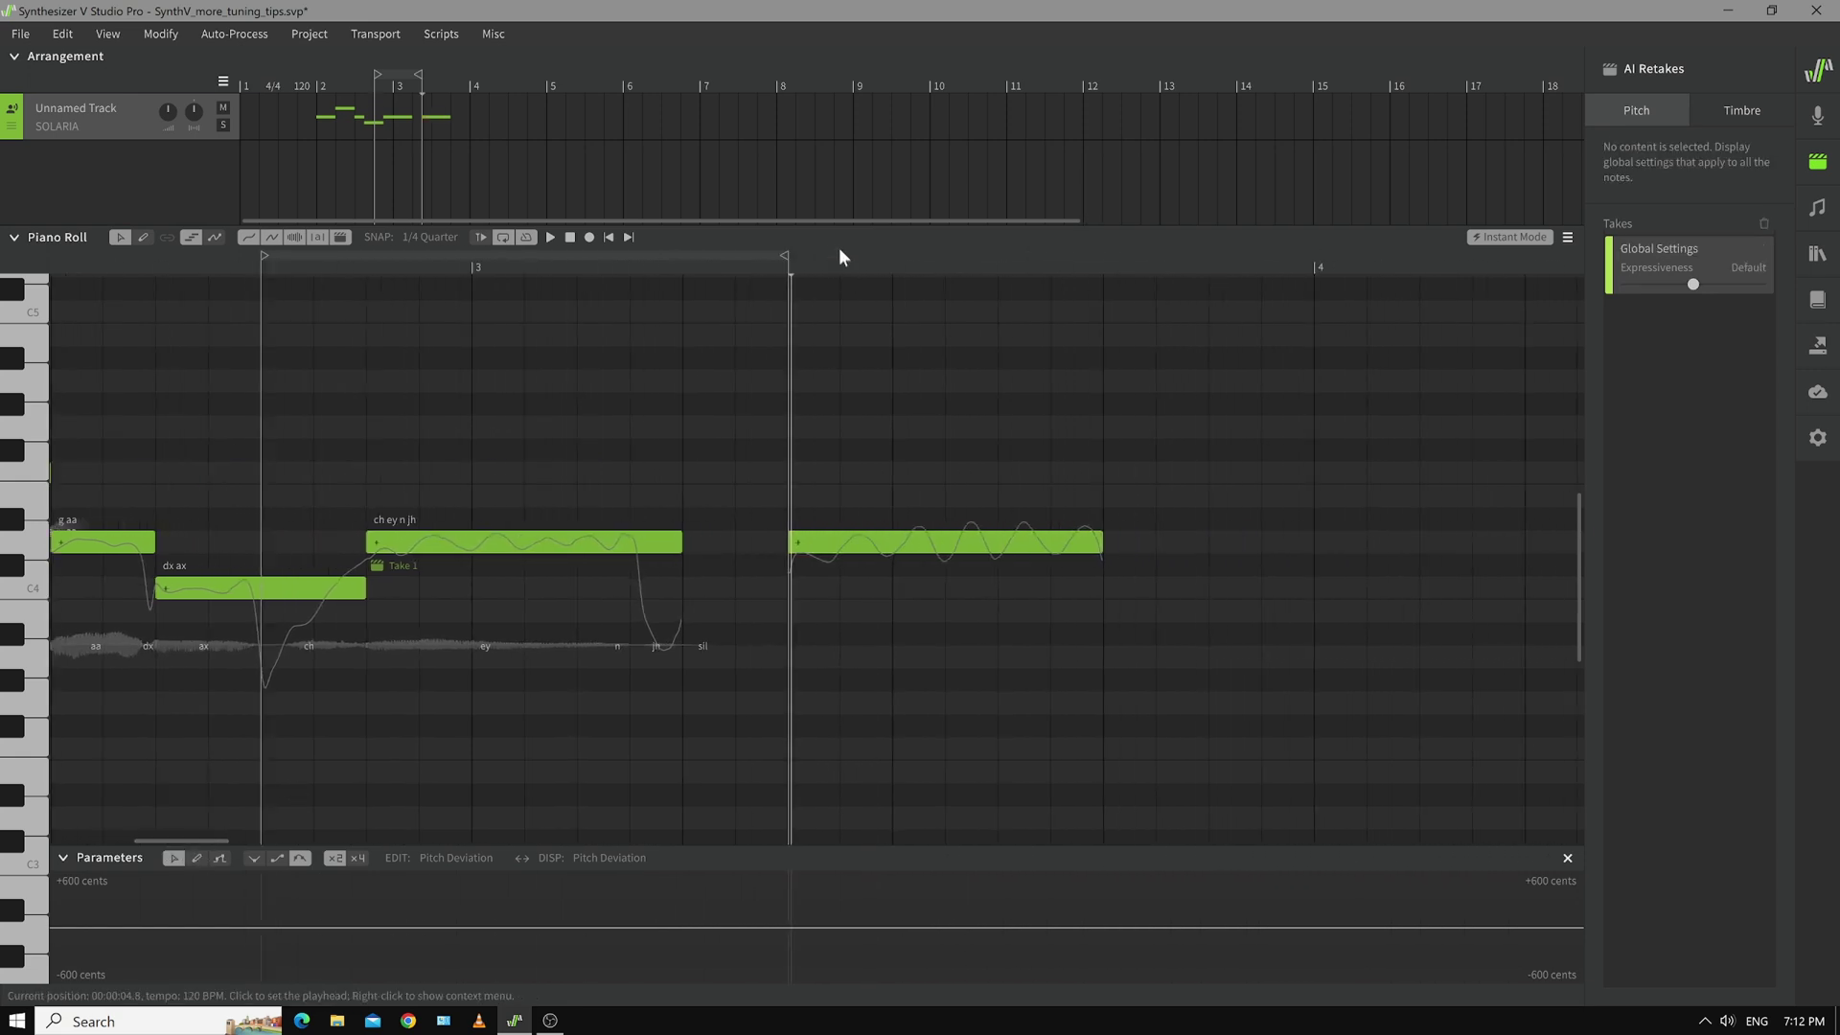
drag(783, 256, 1206, 257)
double_click(805, 547)
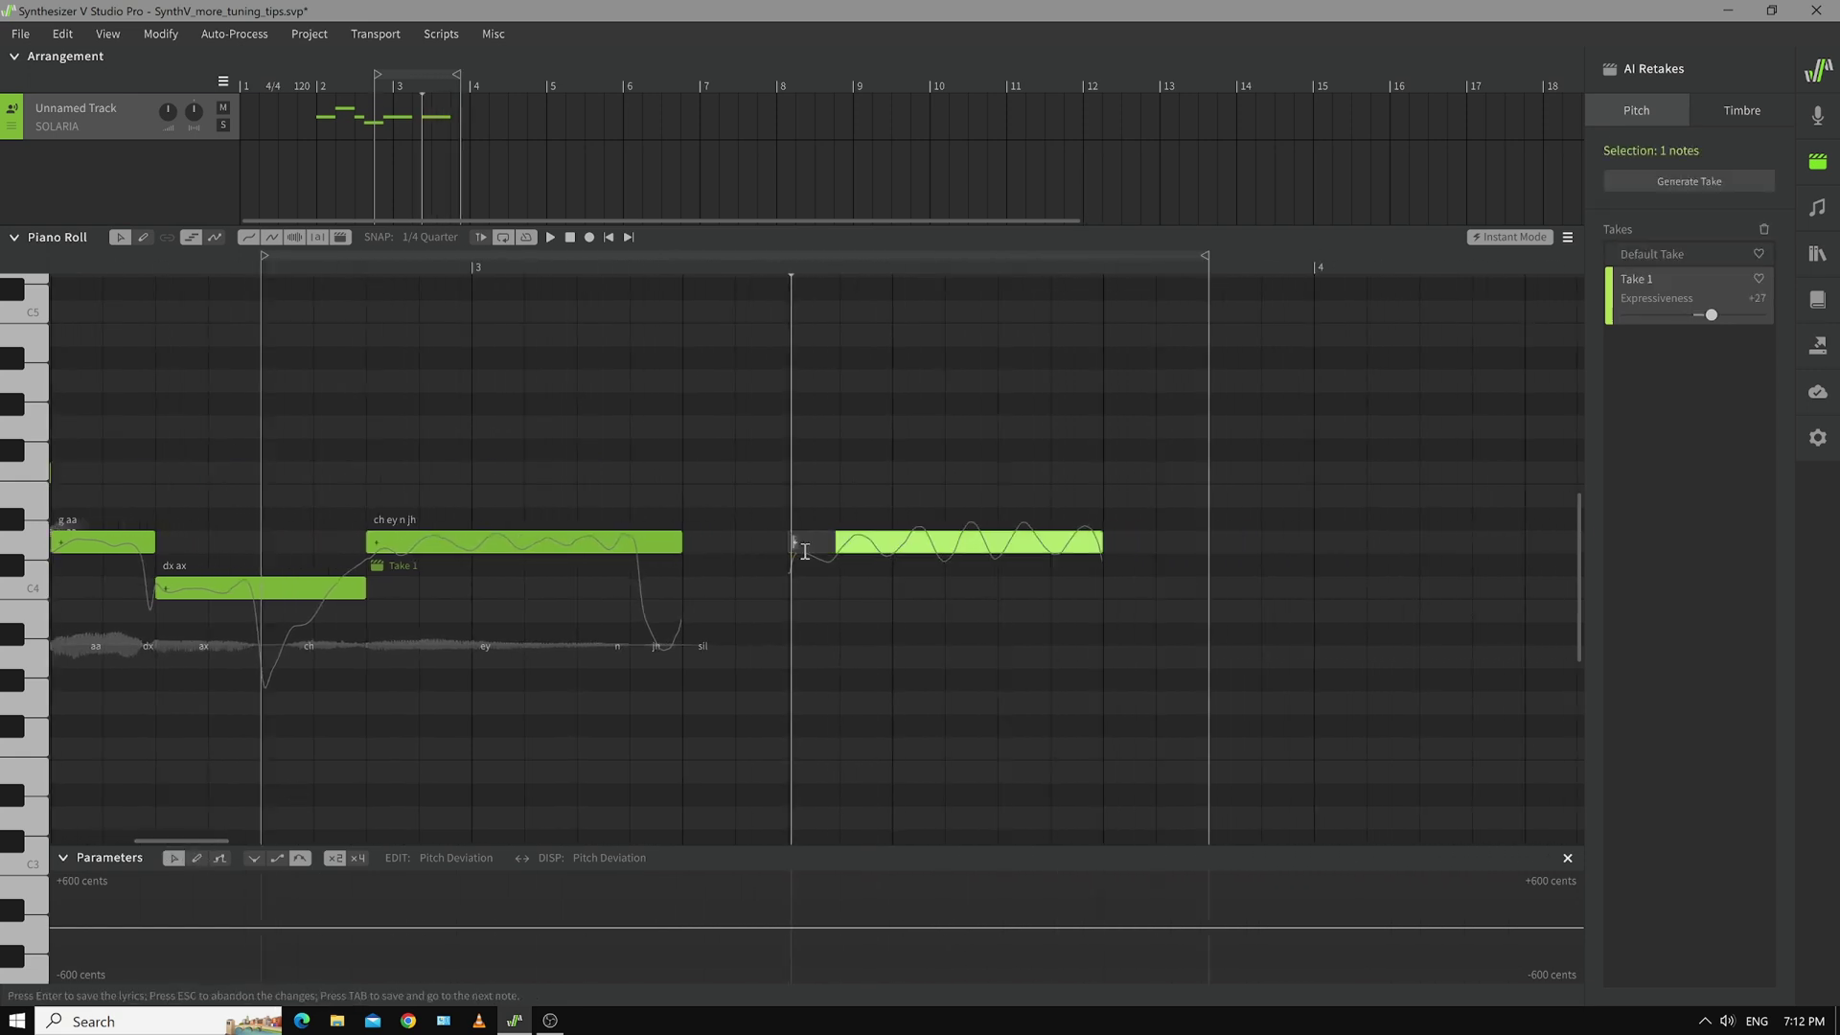
key(Return)
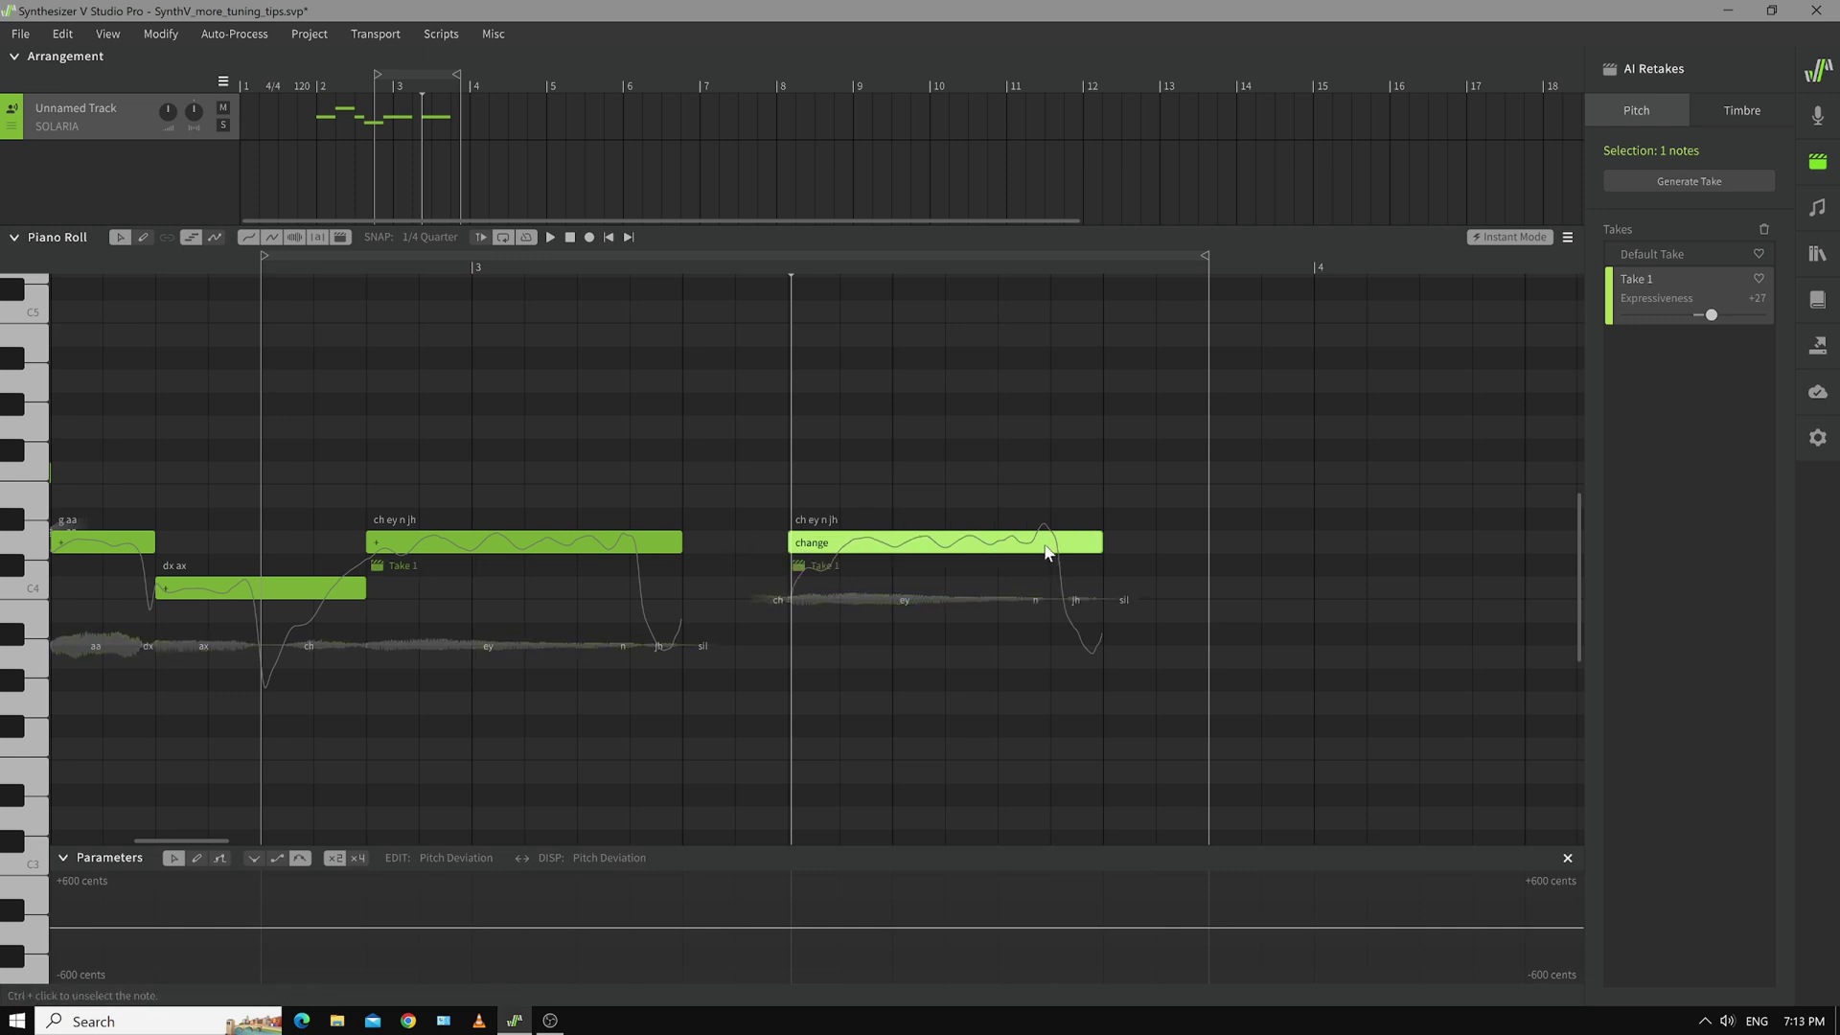
- Generate Takes 2 and 3 for 'change', delete Takes 1 and 2, keeping Take 3 active
click(1691, 180)
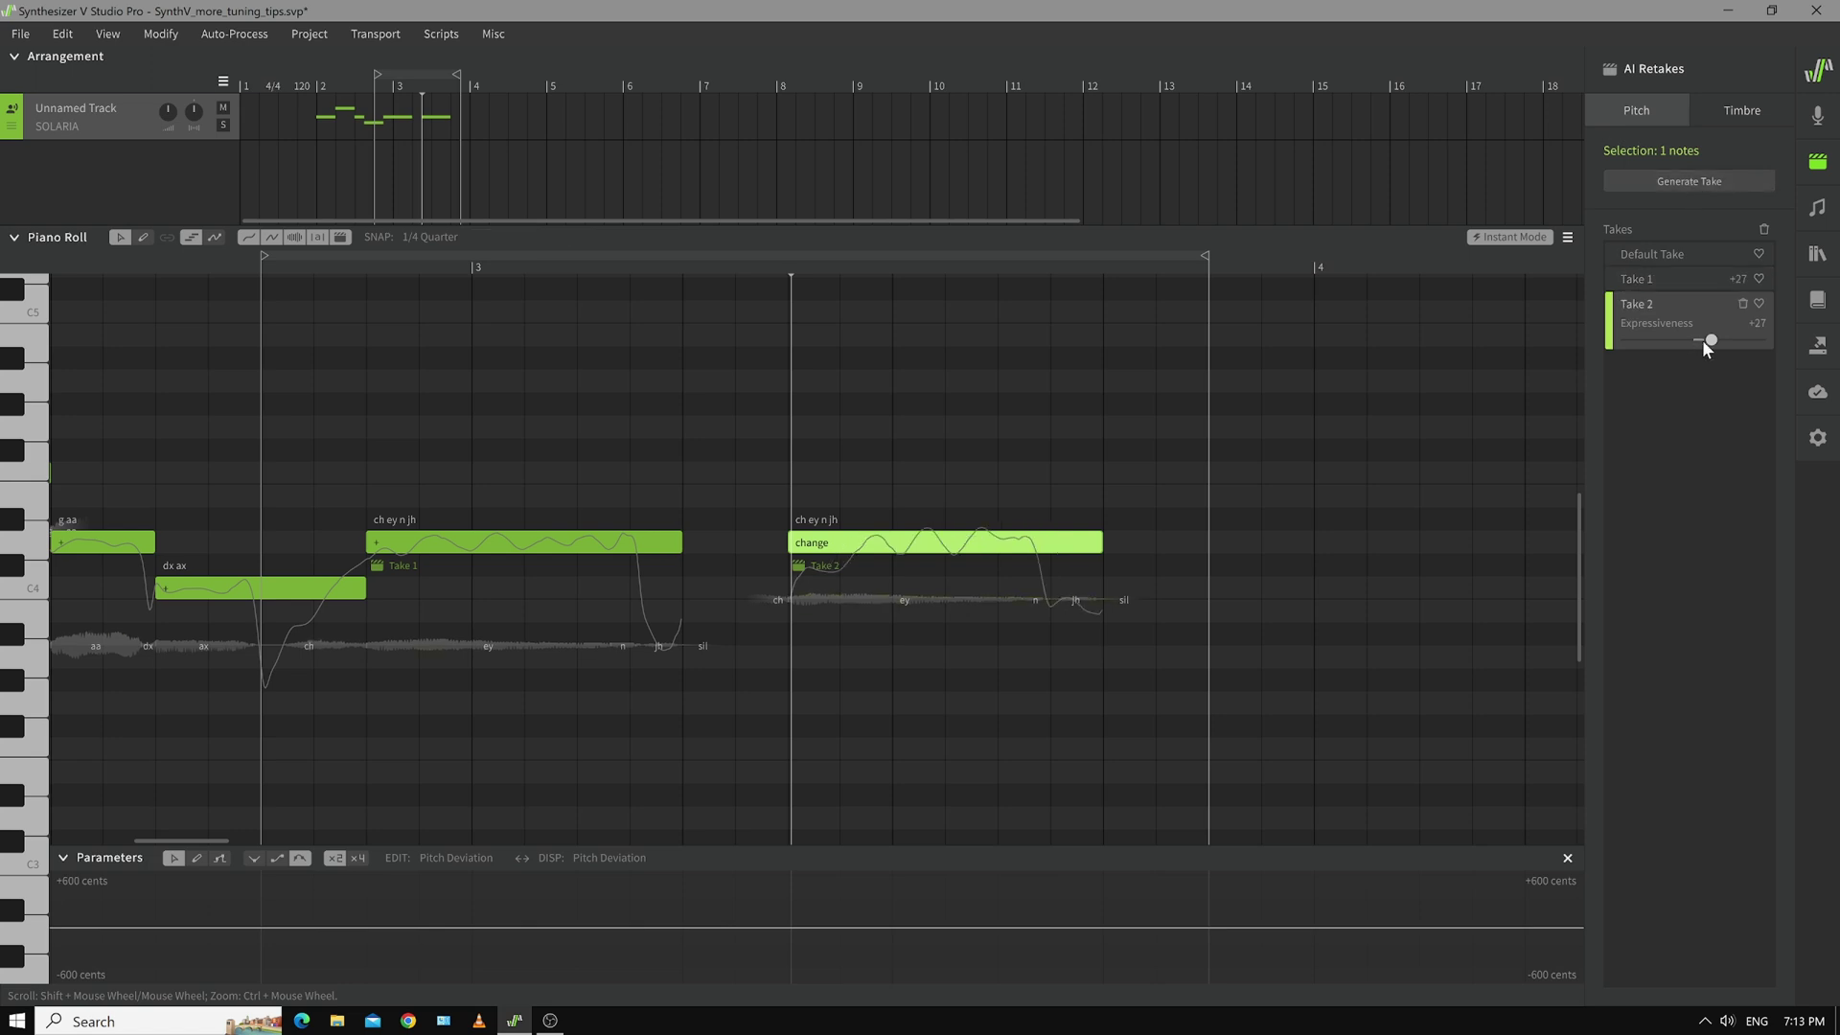
drag(1710, 340, 1773, 337)
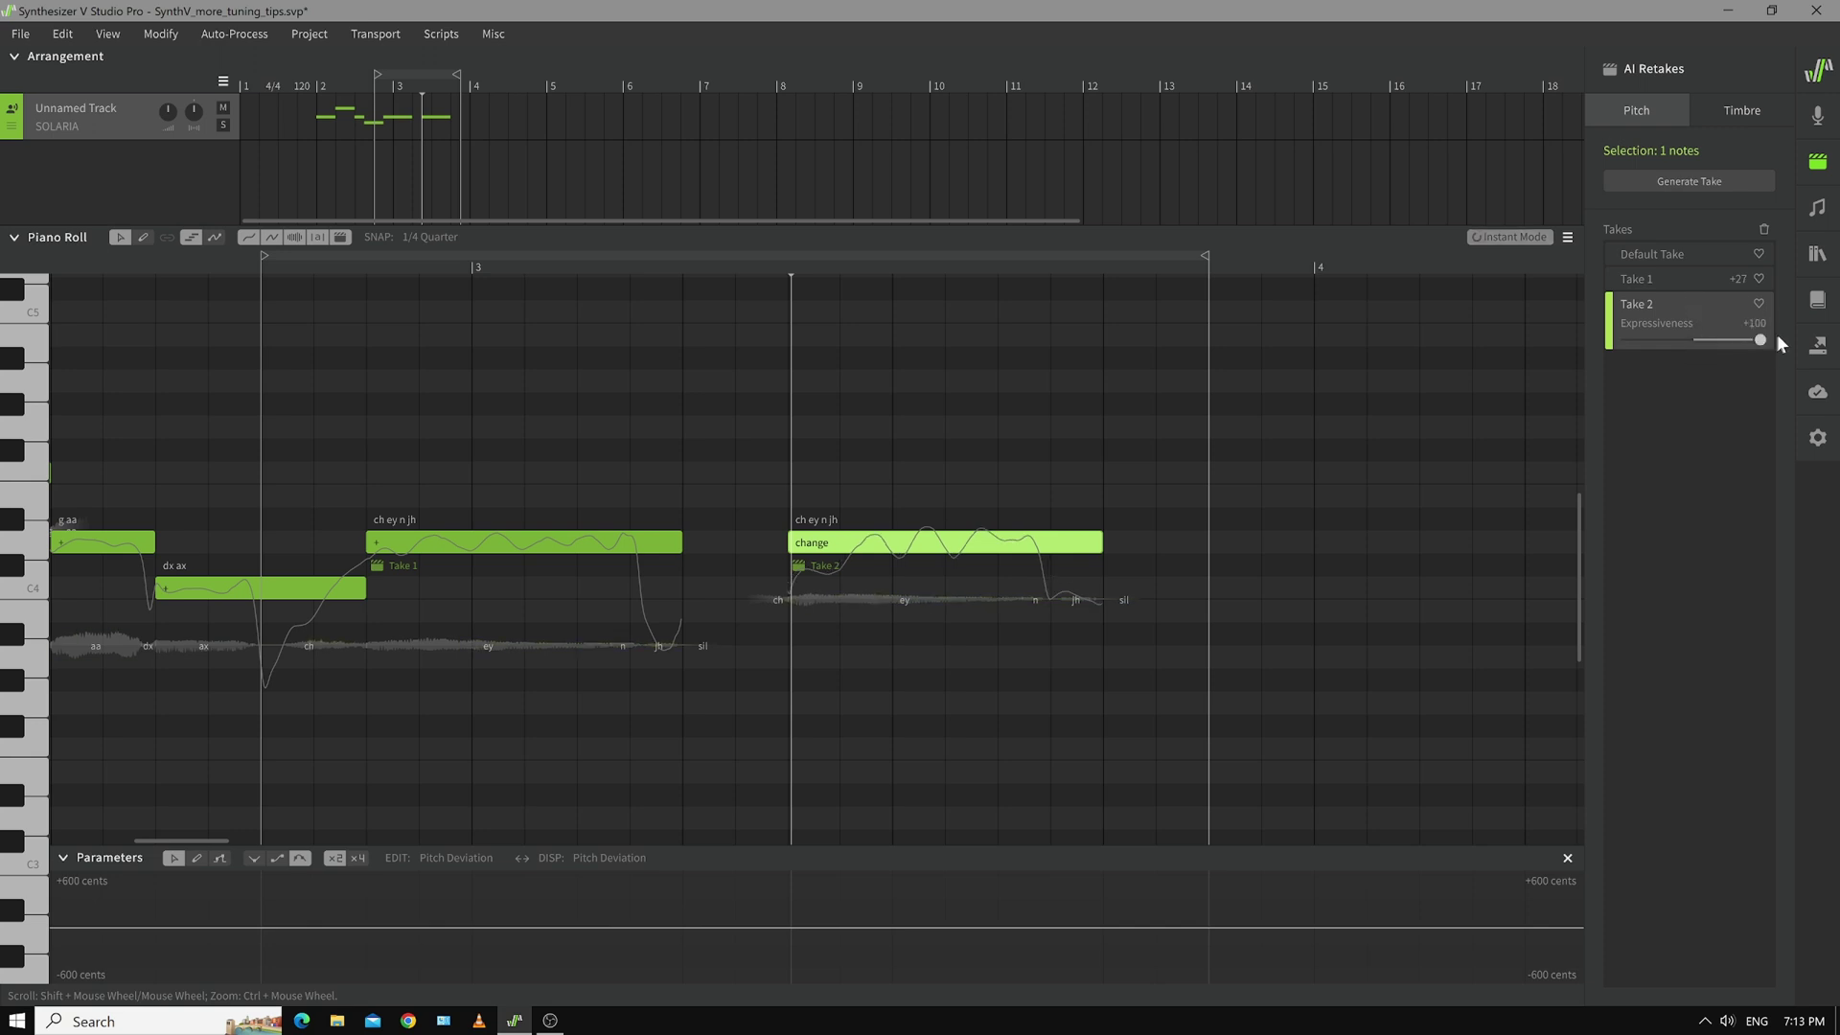
click(1685, 180)
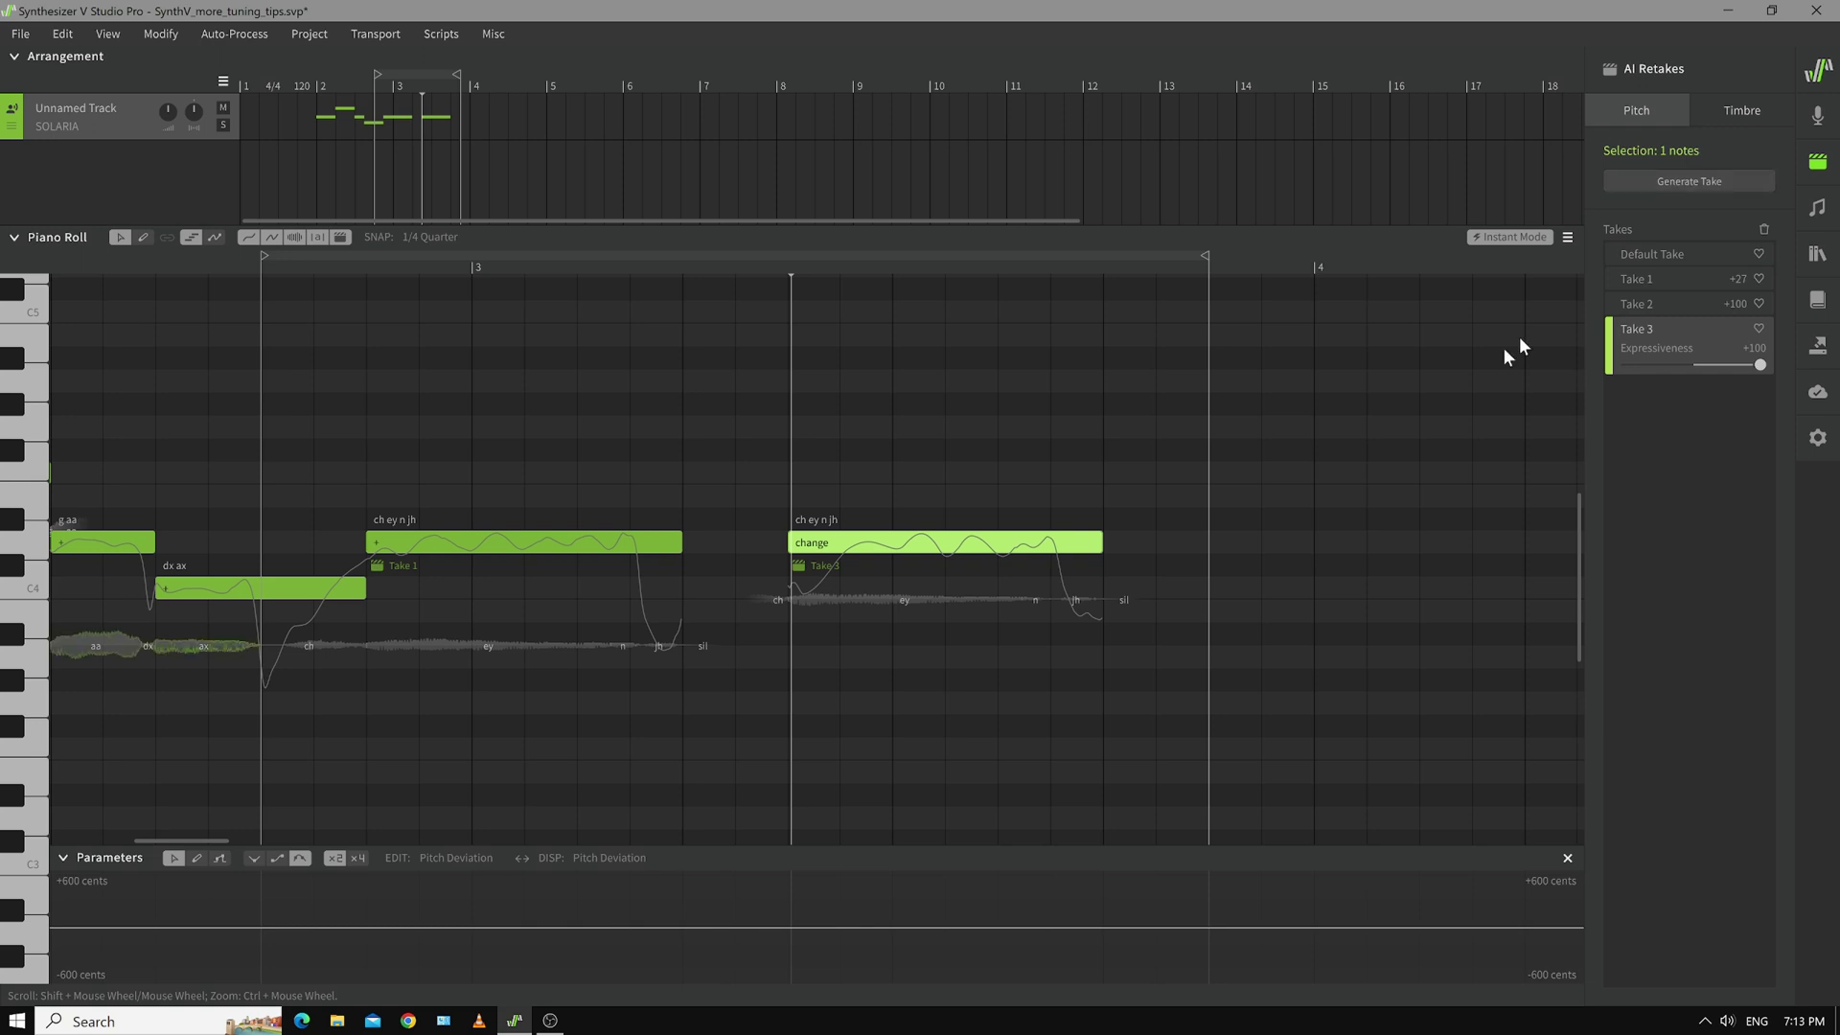
mouse_move(1743, 287)
click(1679, 305)
click(1743, 303)
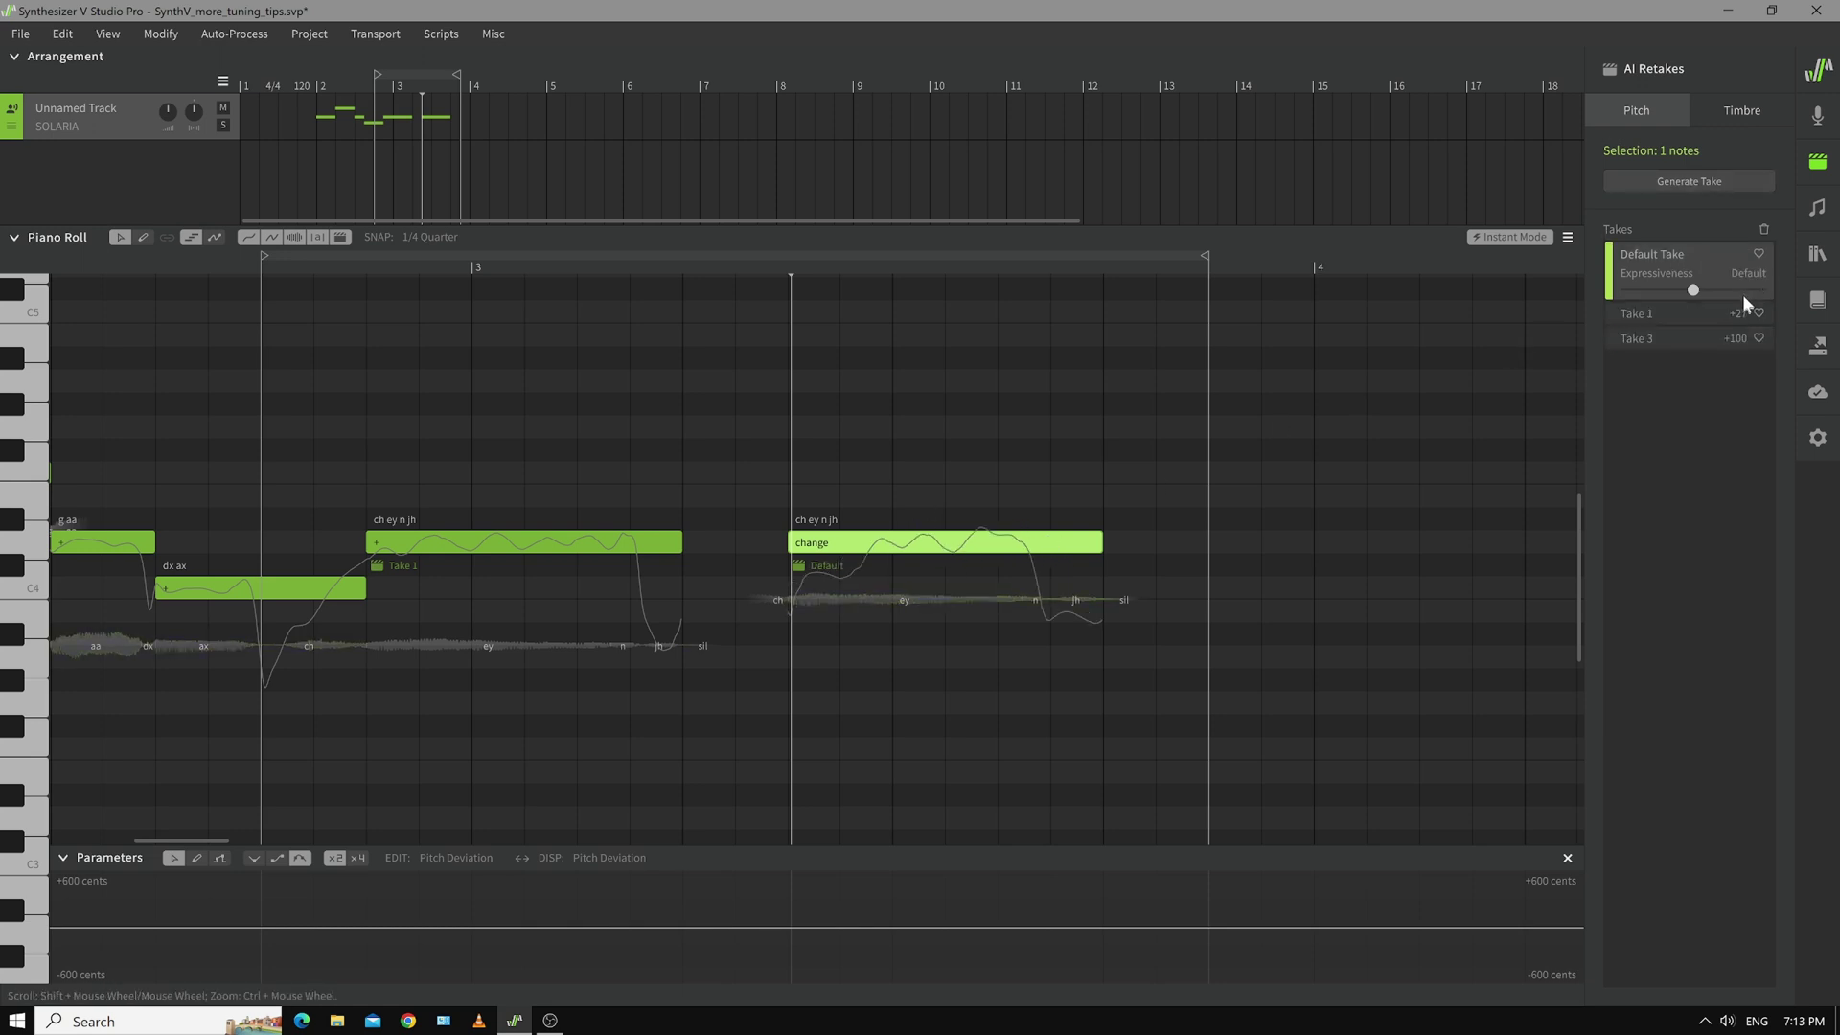
click(1670, 309)
click(1744, 279)
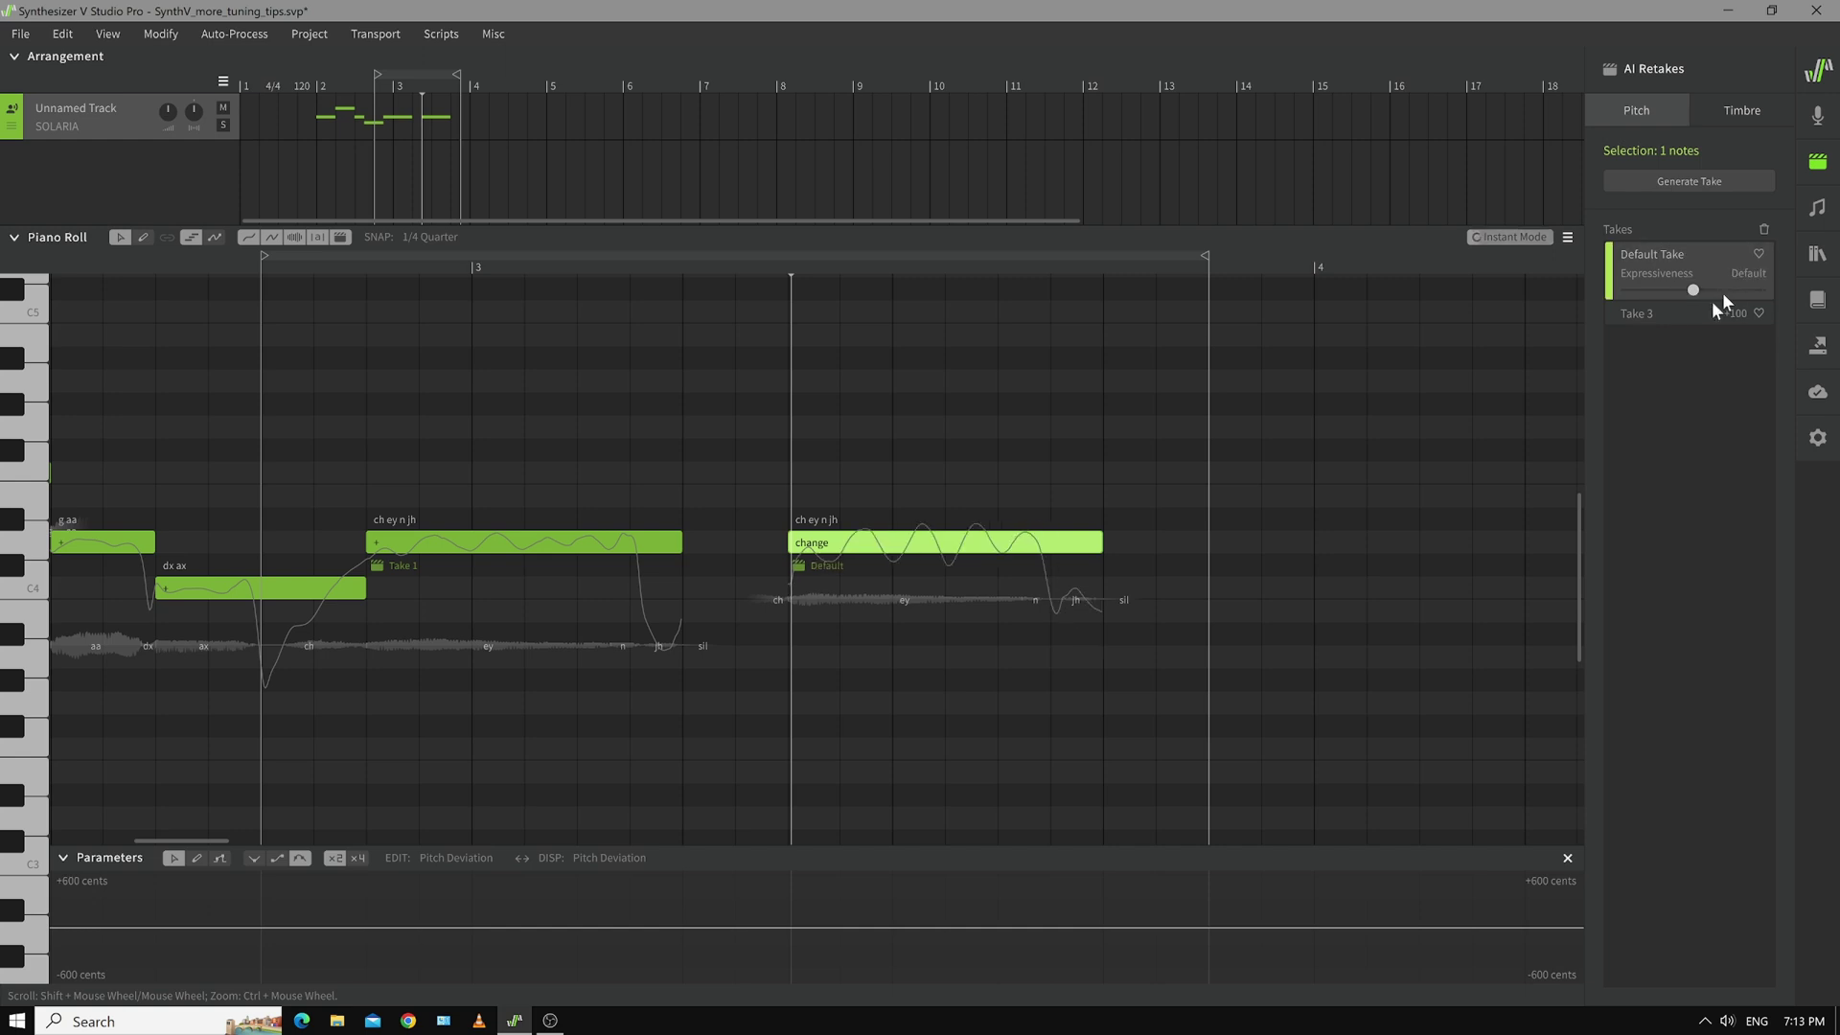
click(1649, 312)
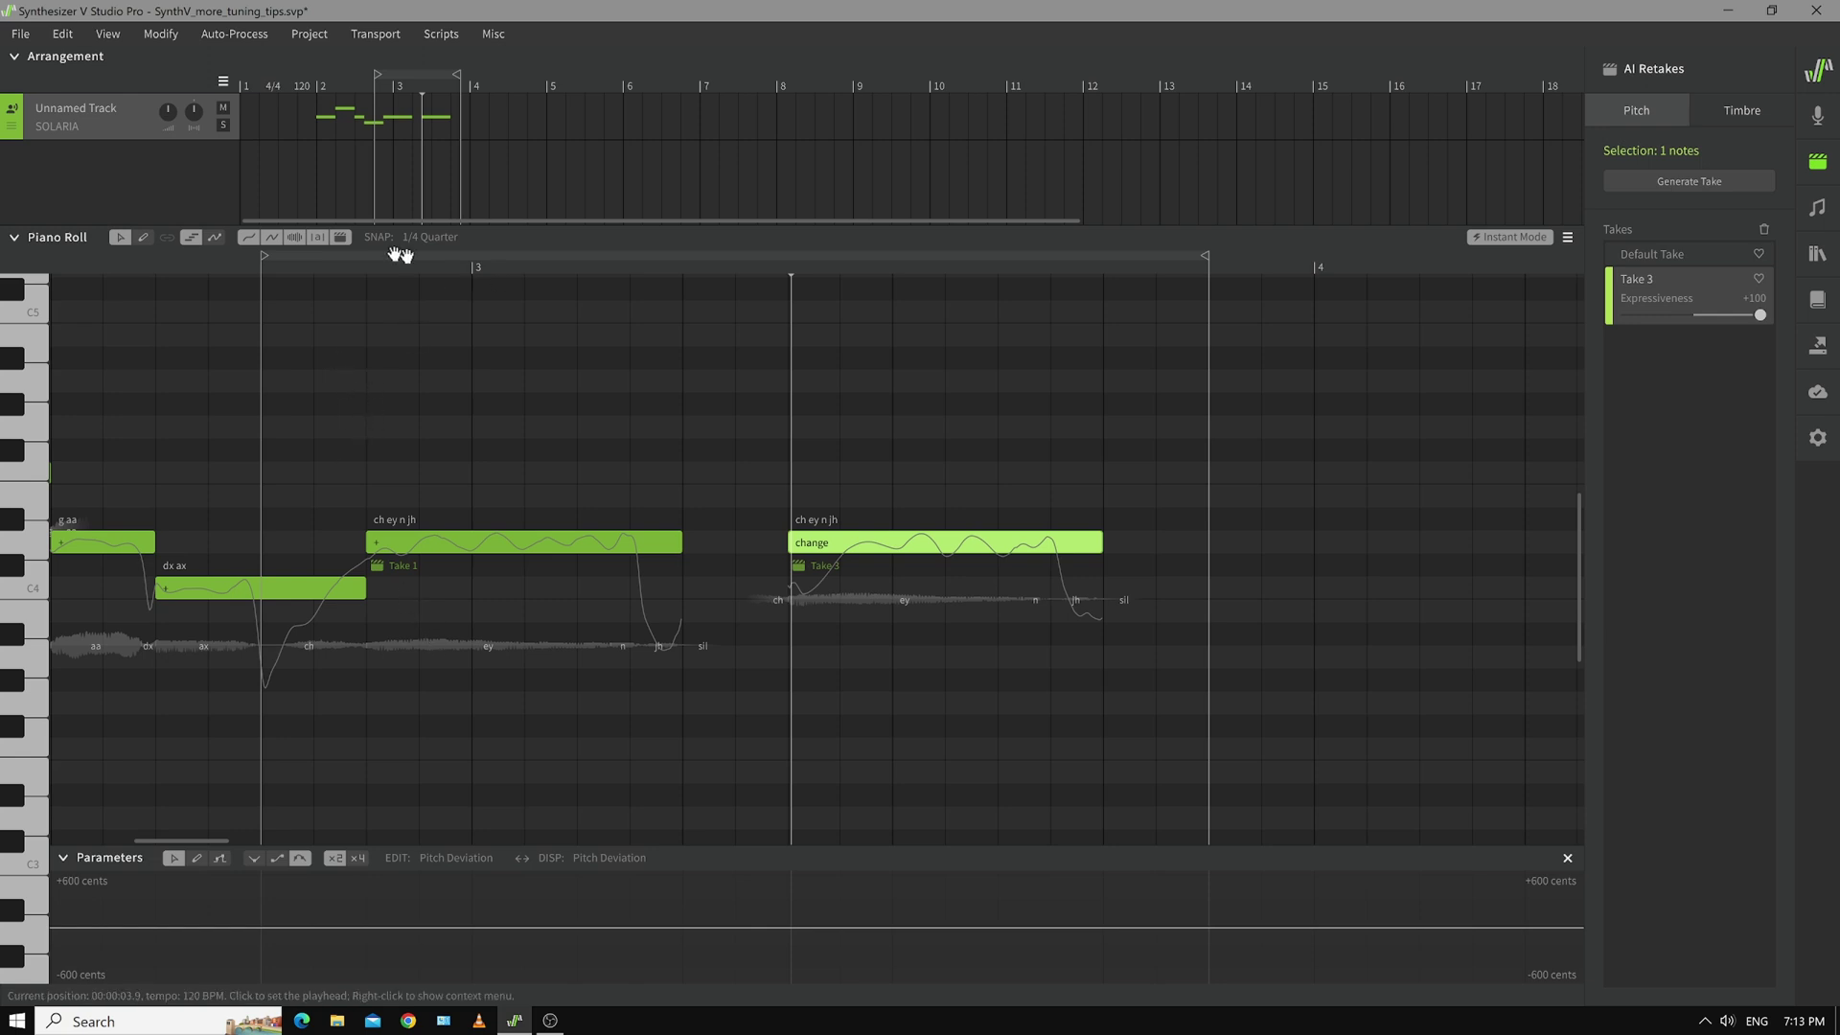
- Shift the 'change' note later and shorten 'dx ax' to leave a gap, playing back each edit
click(296, 268)
key(space)
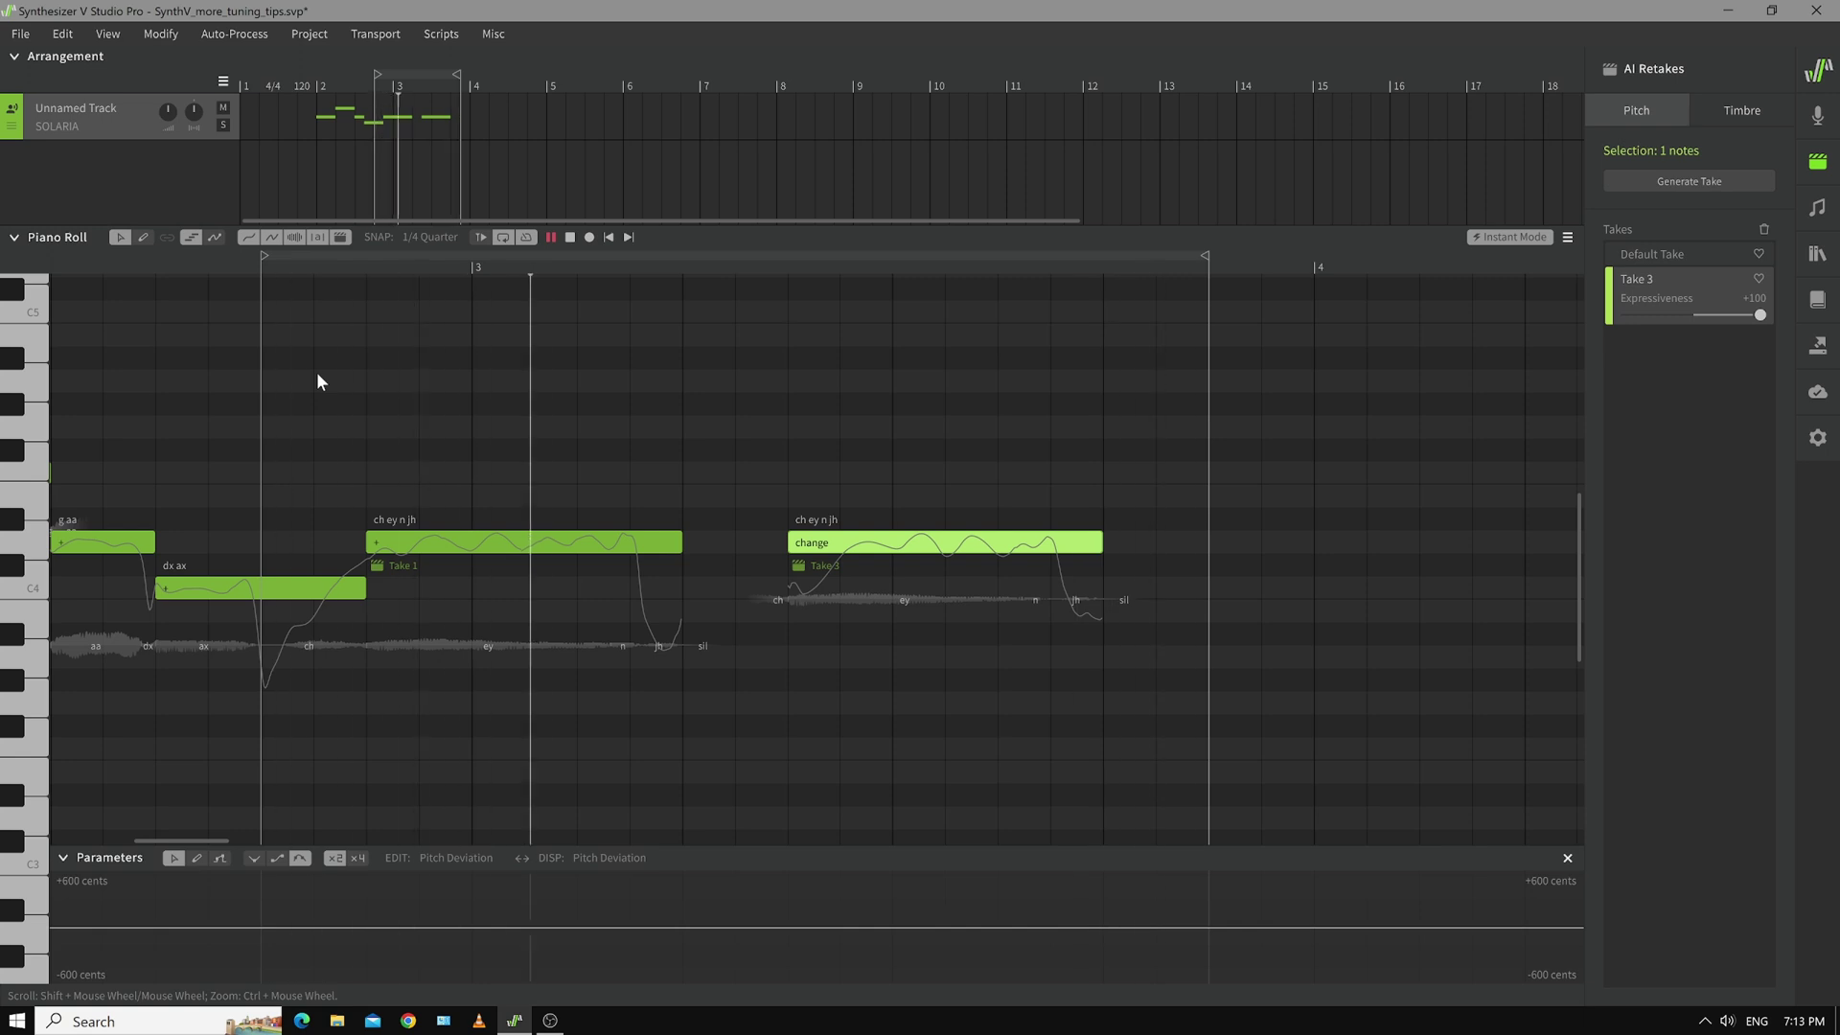
key(space)
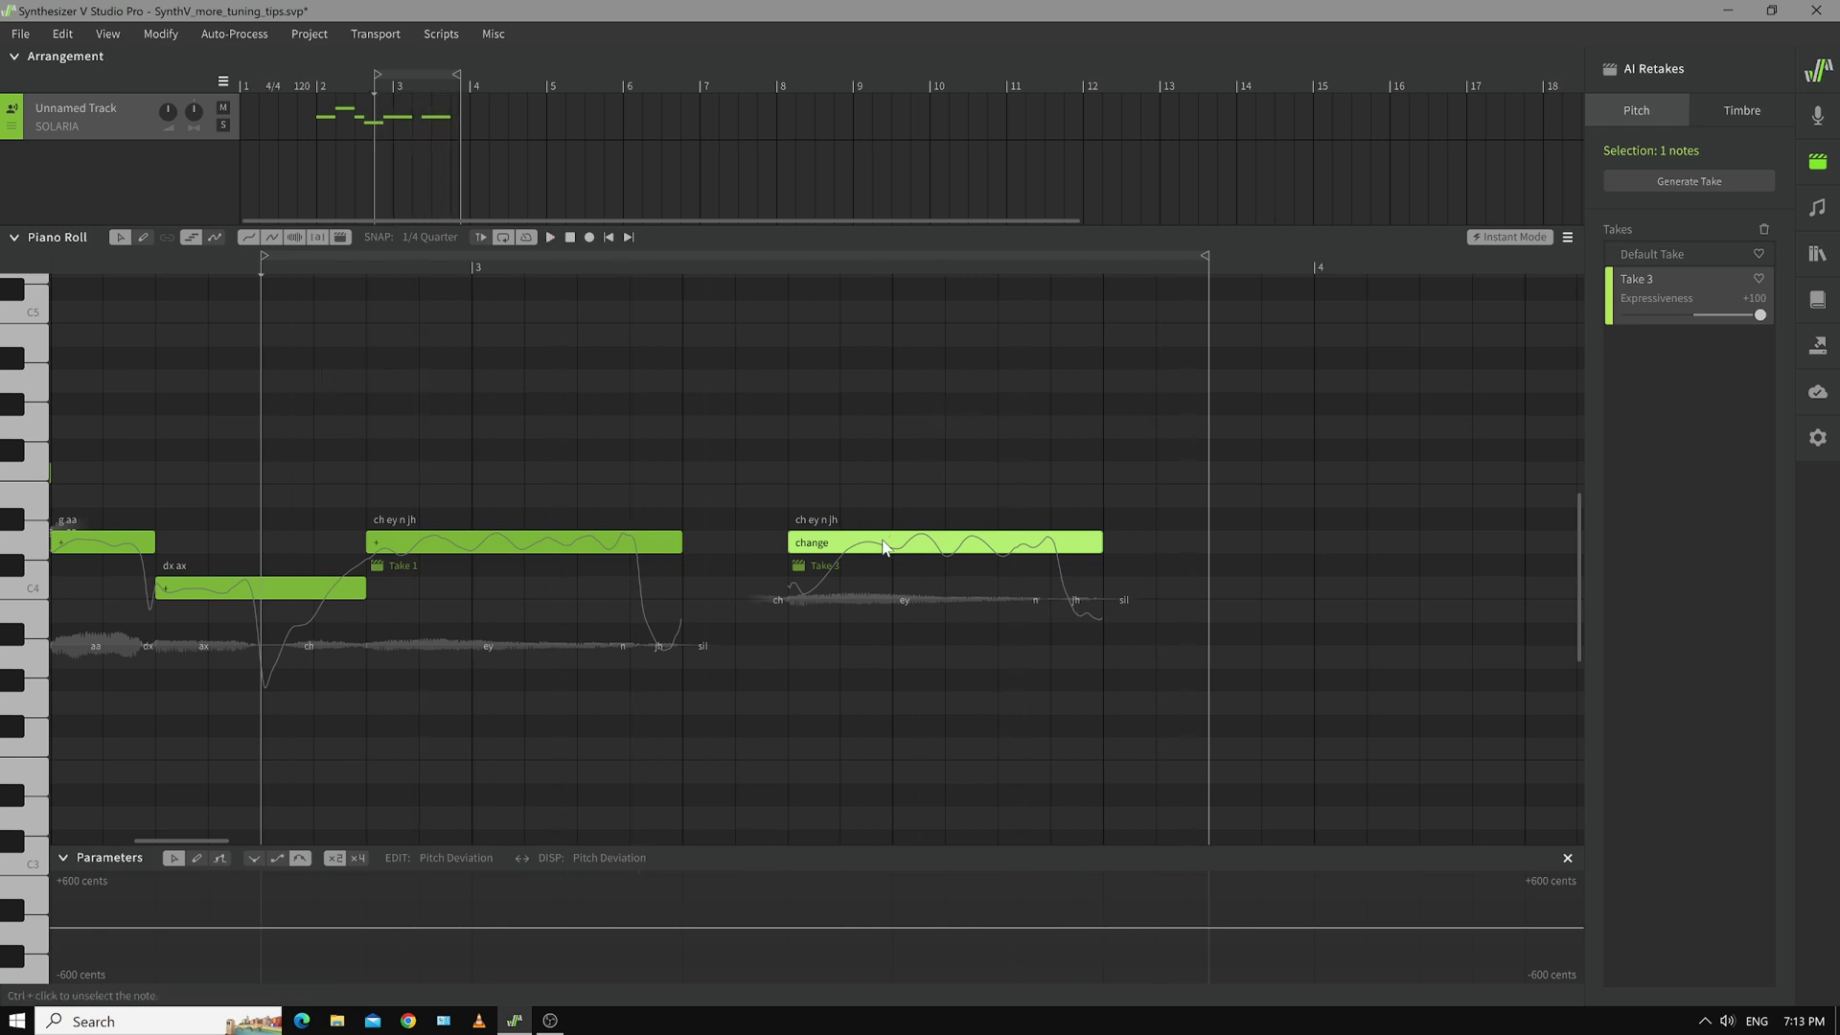
drag(910, 543, 1016, 540)
key(space)
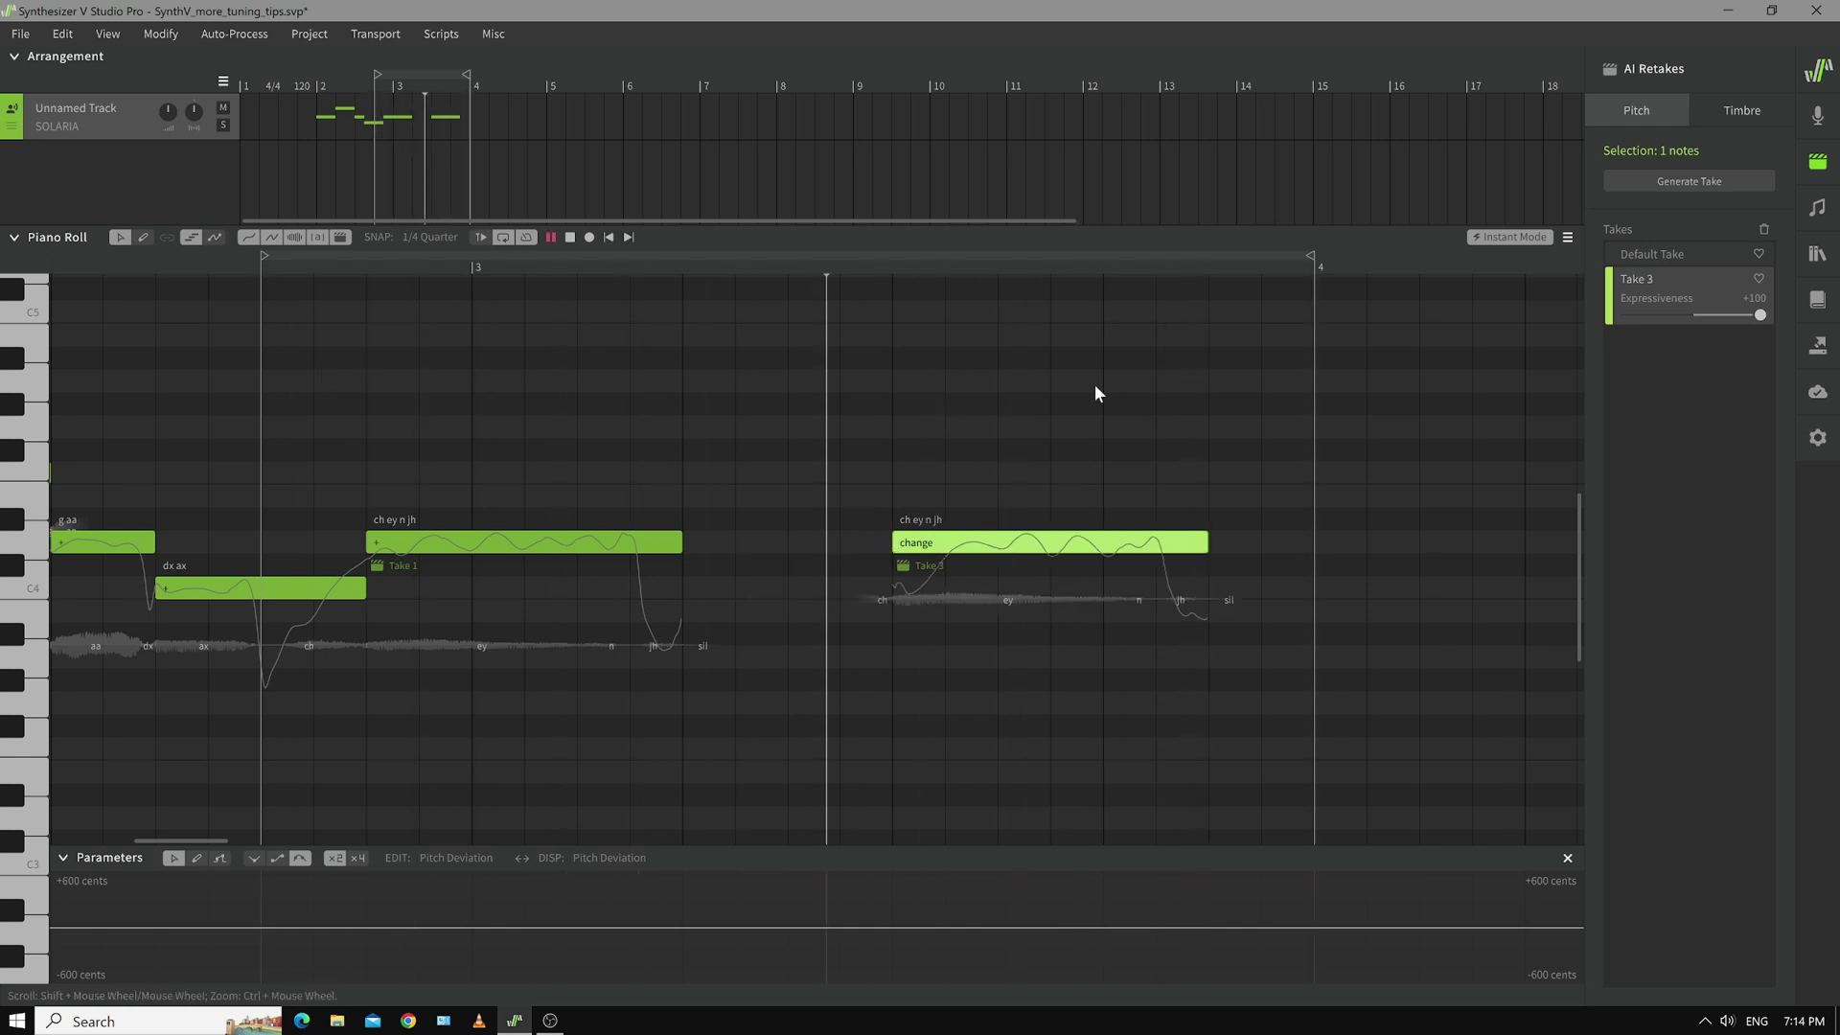
key(space)
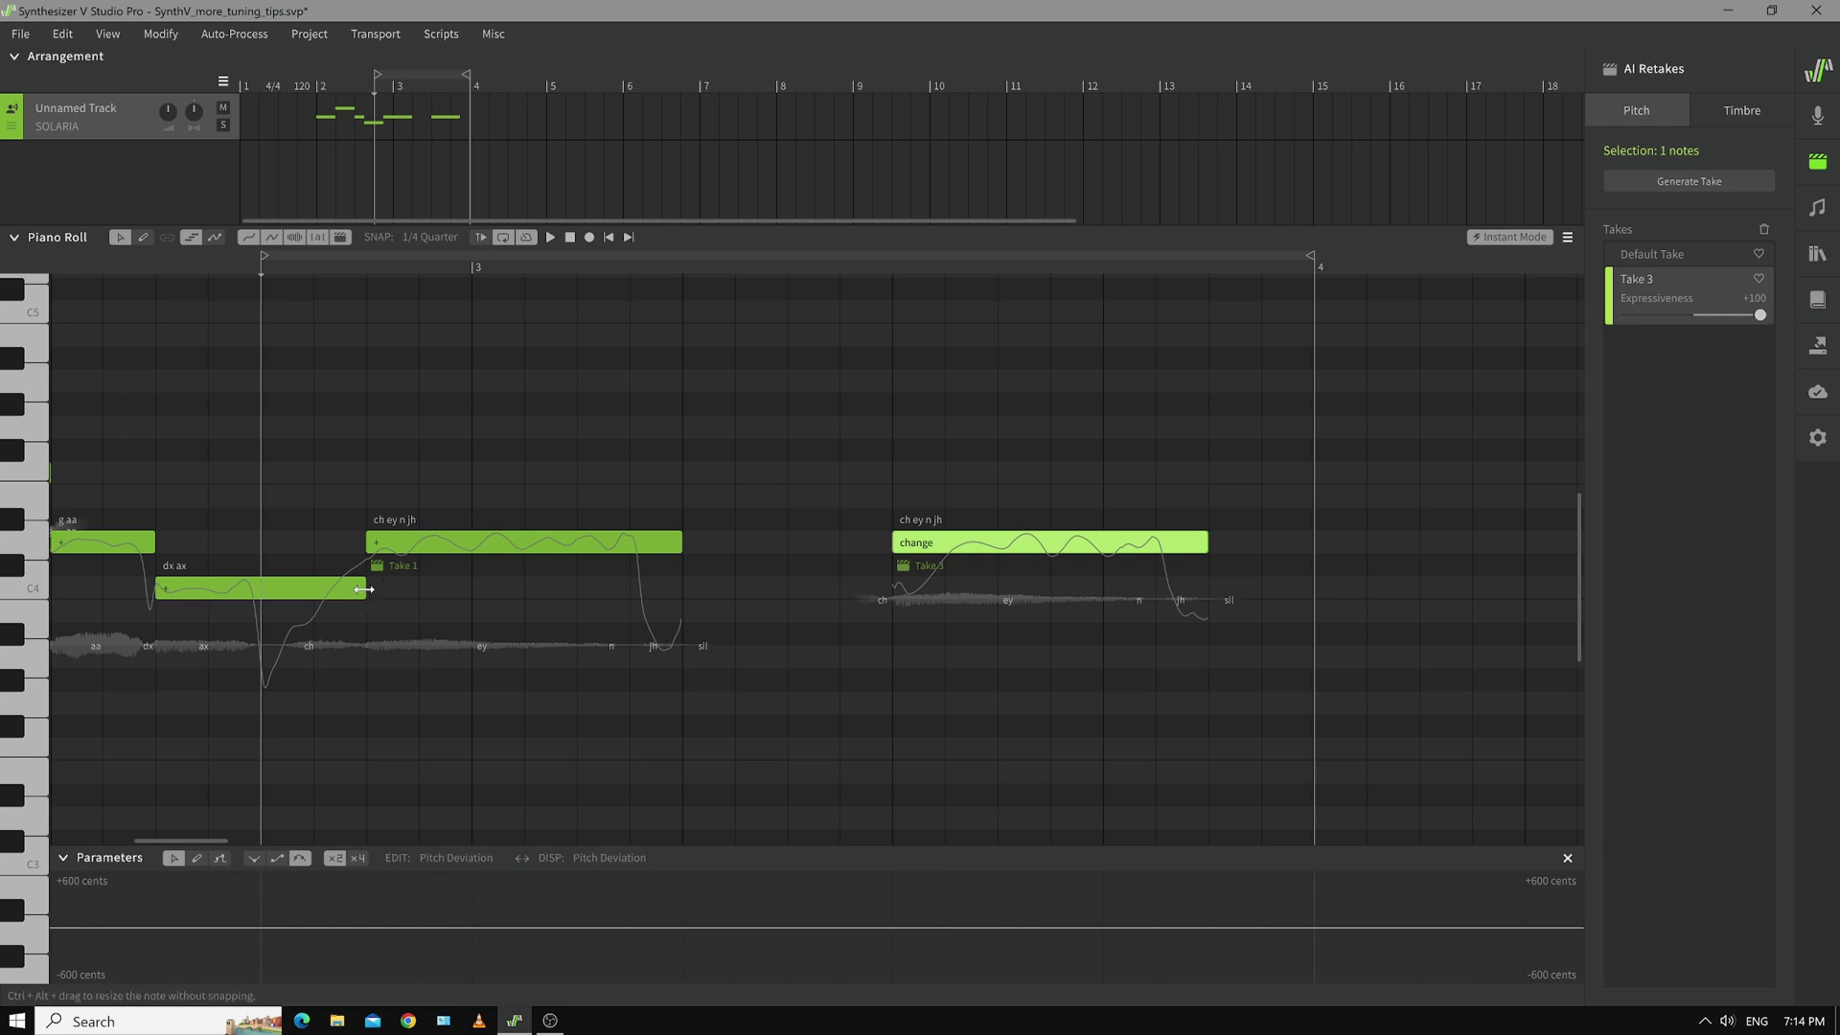
drag(362, 588, 207, 589)
key(space)
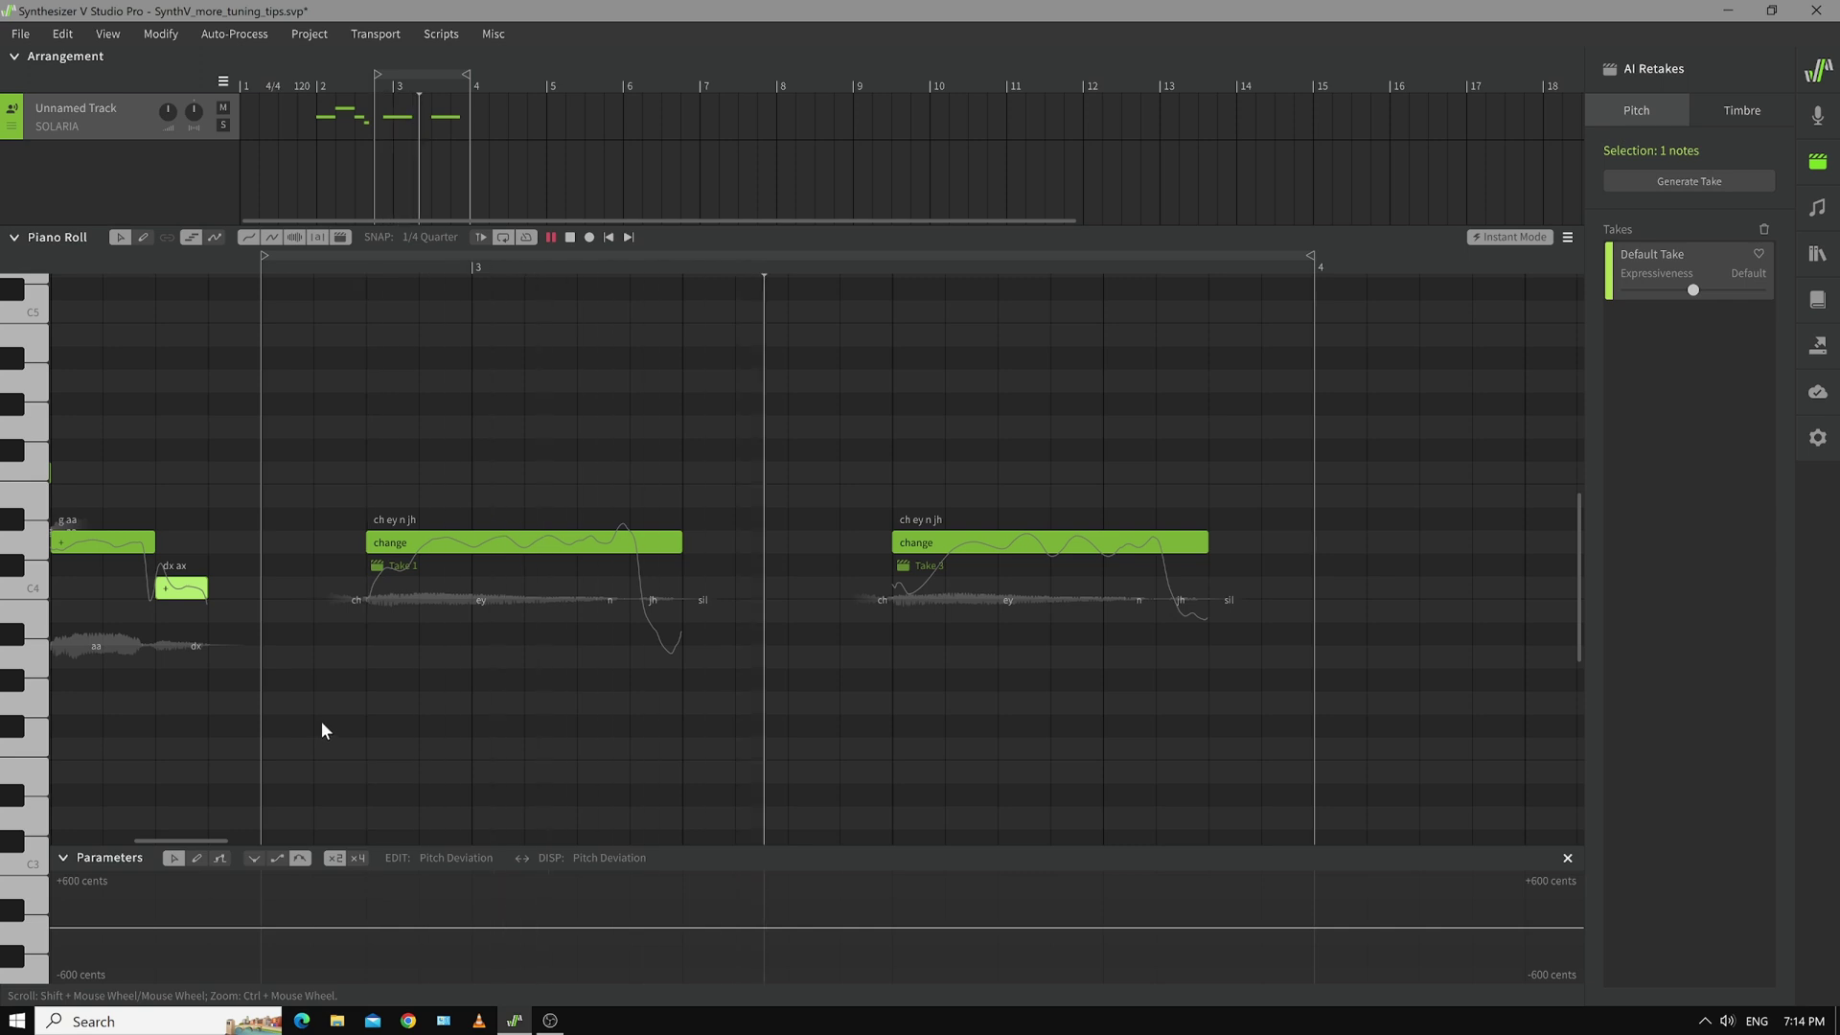
key(space)
- Switch the first 'change' note to its Default pitch take and play it back
click(322, 721)
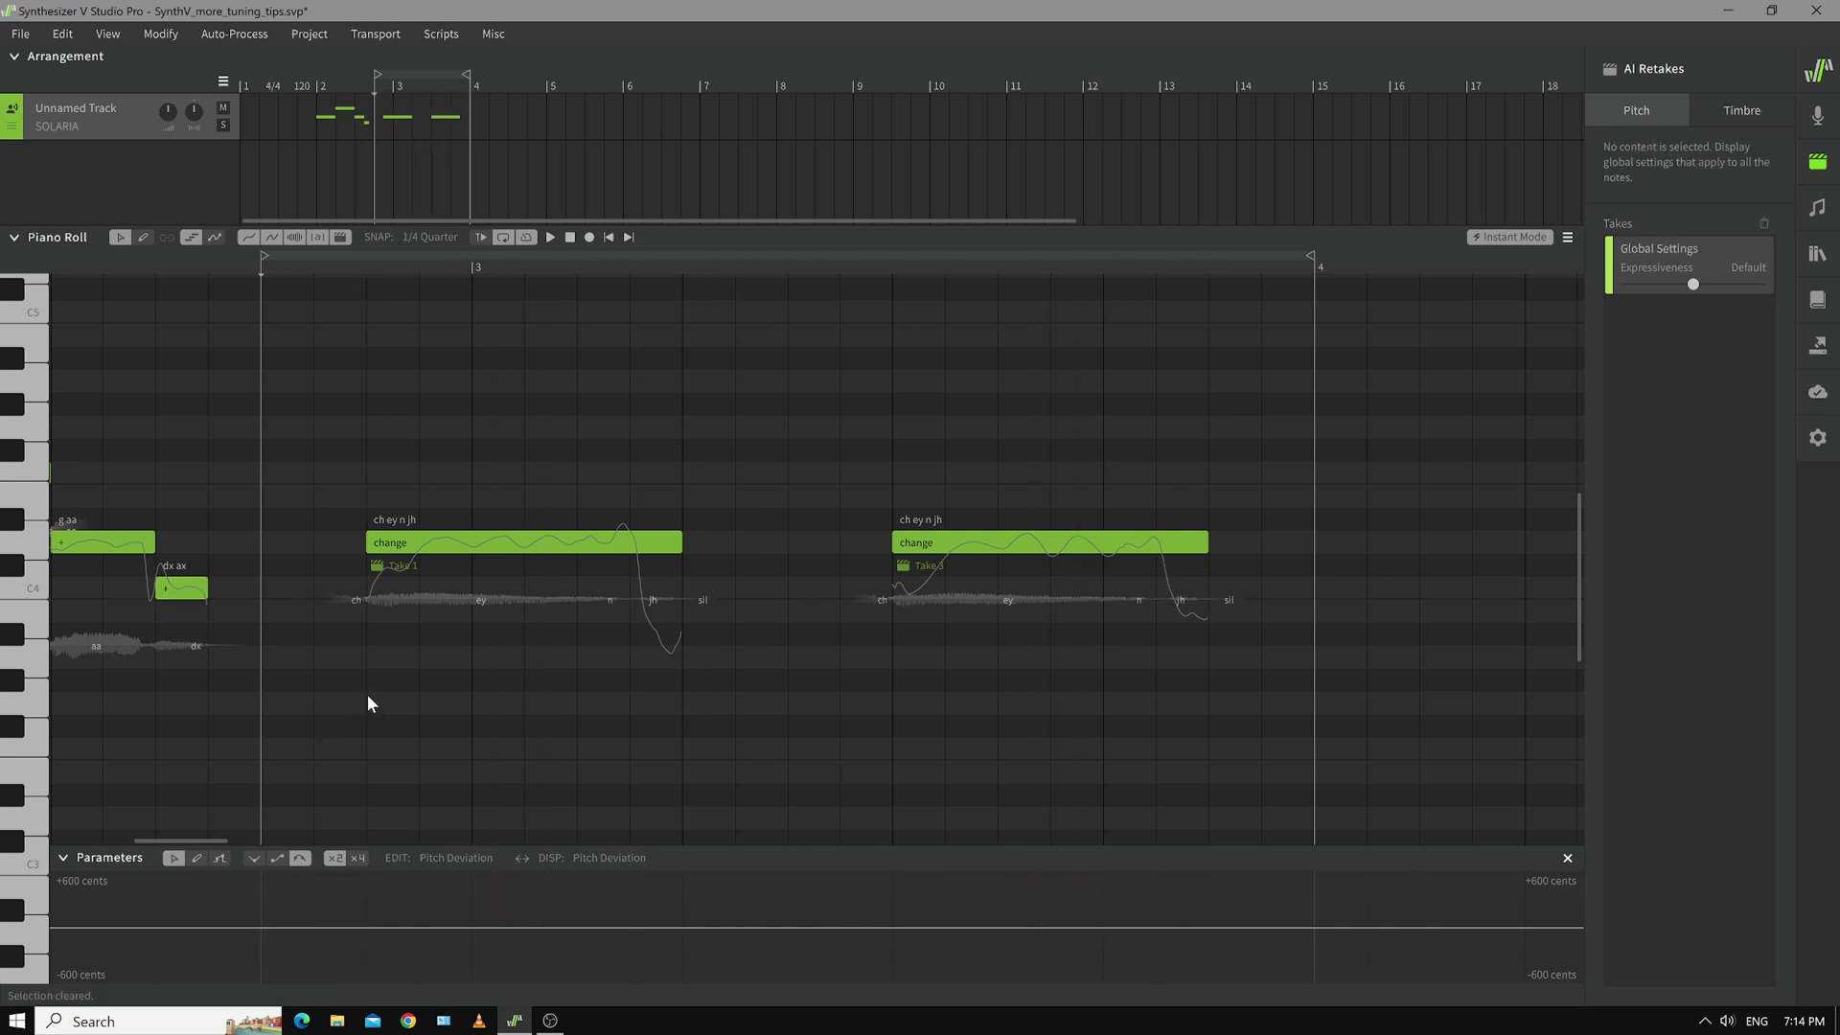
click(376, 569)
click(395, 642)
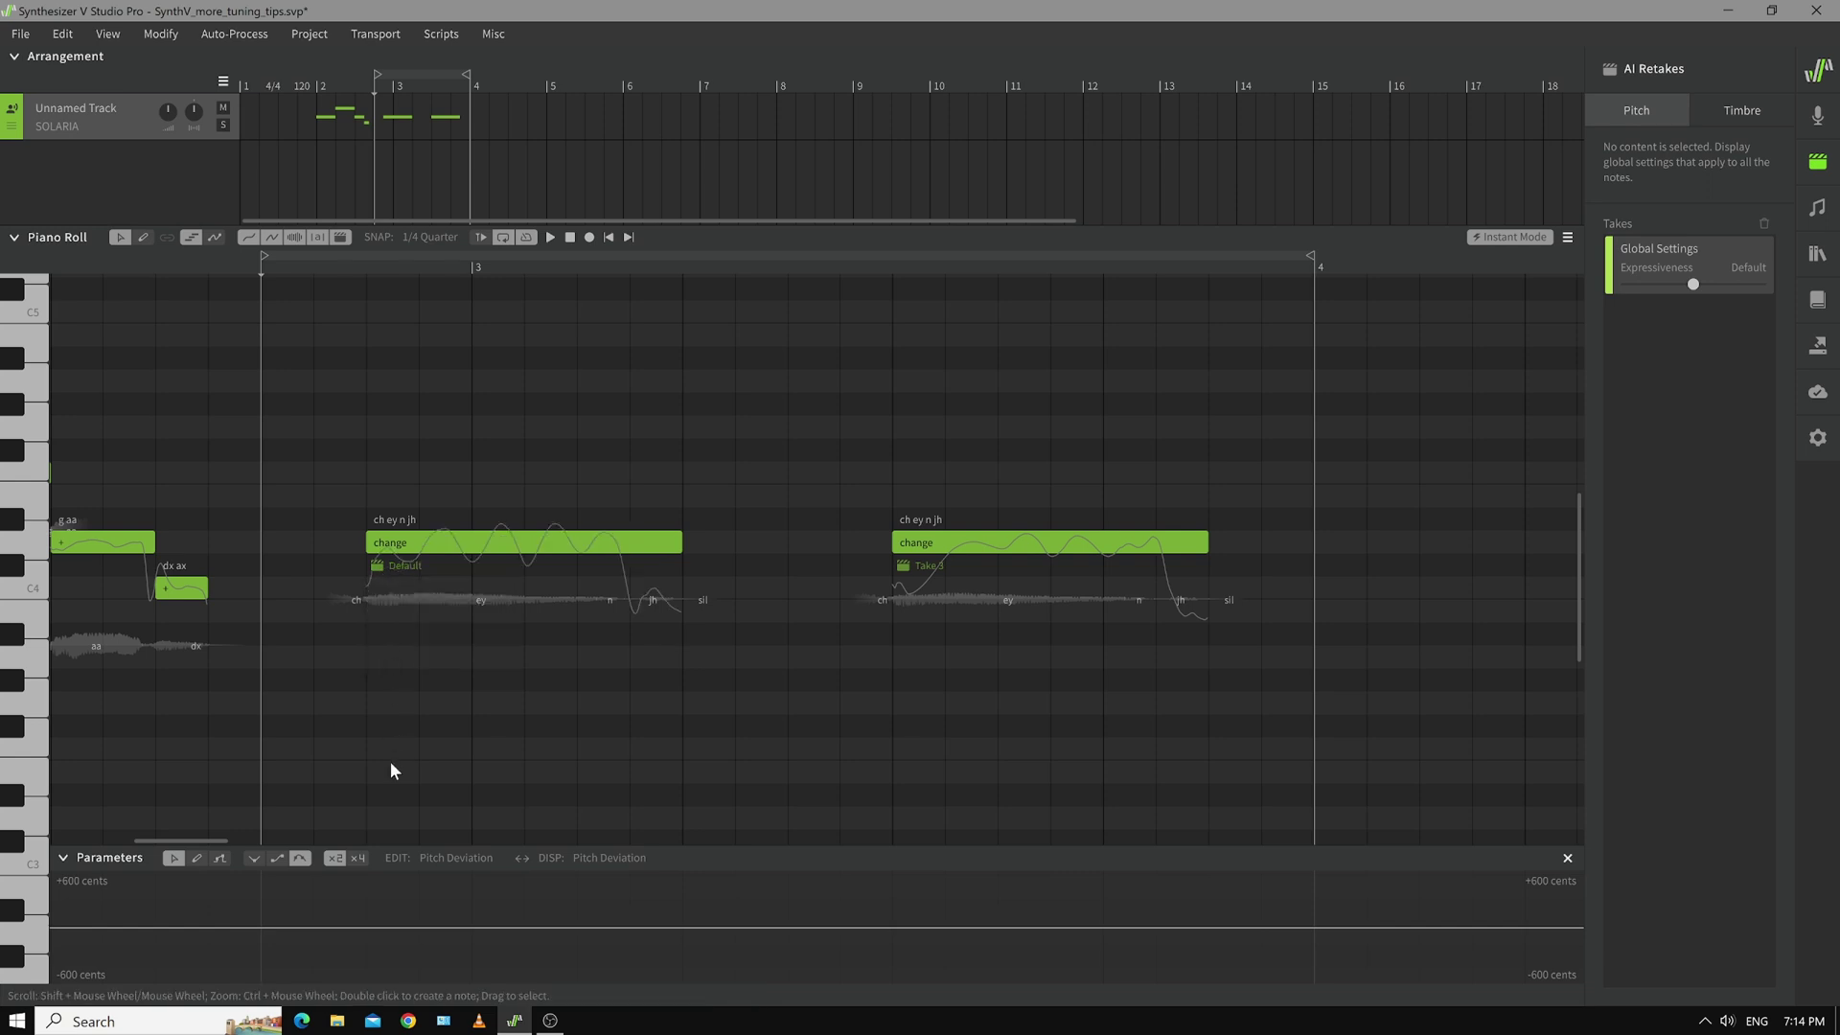
key(space)
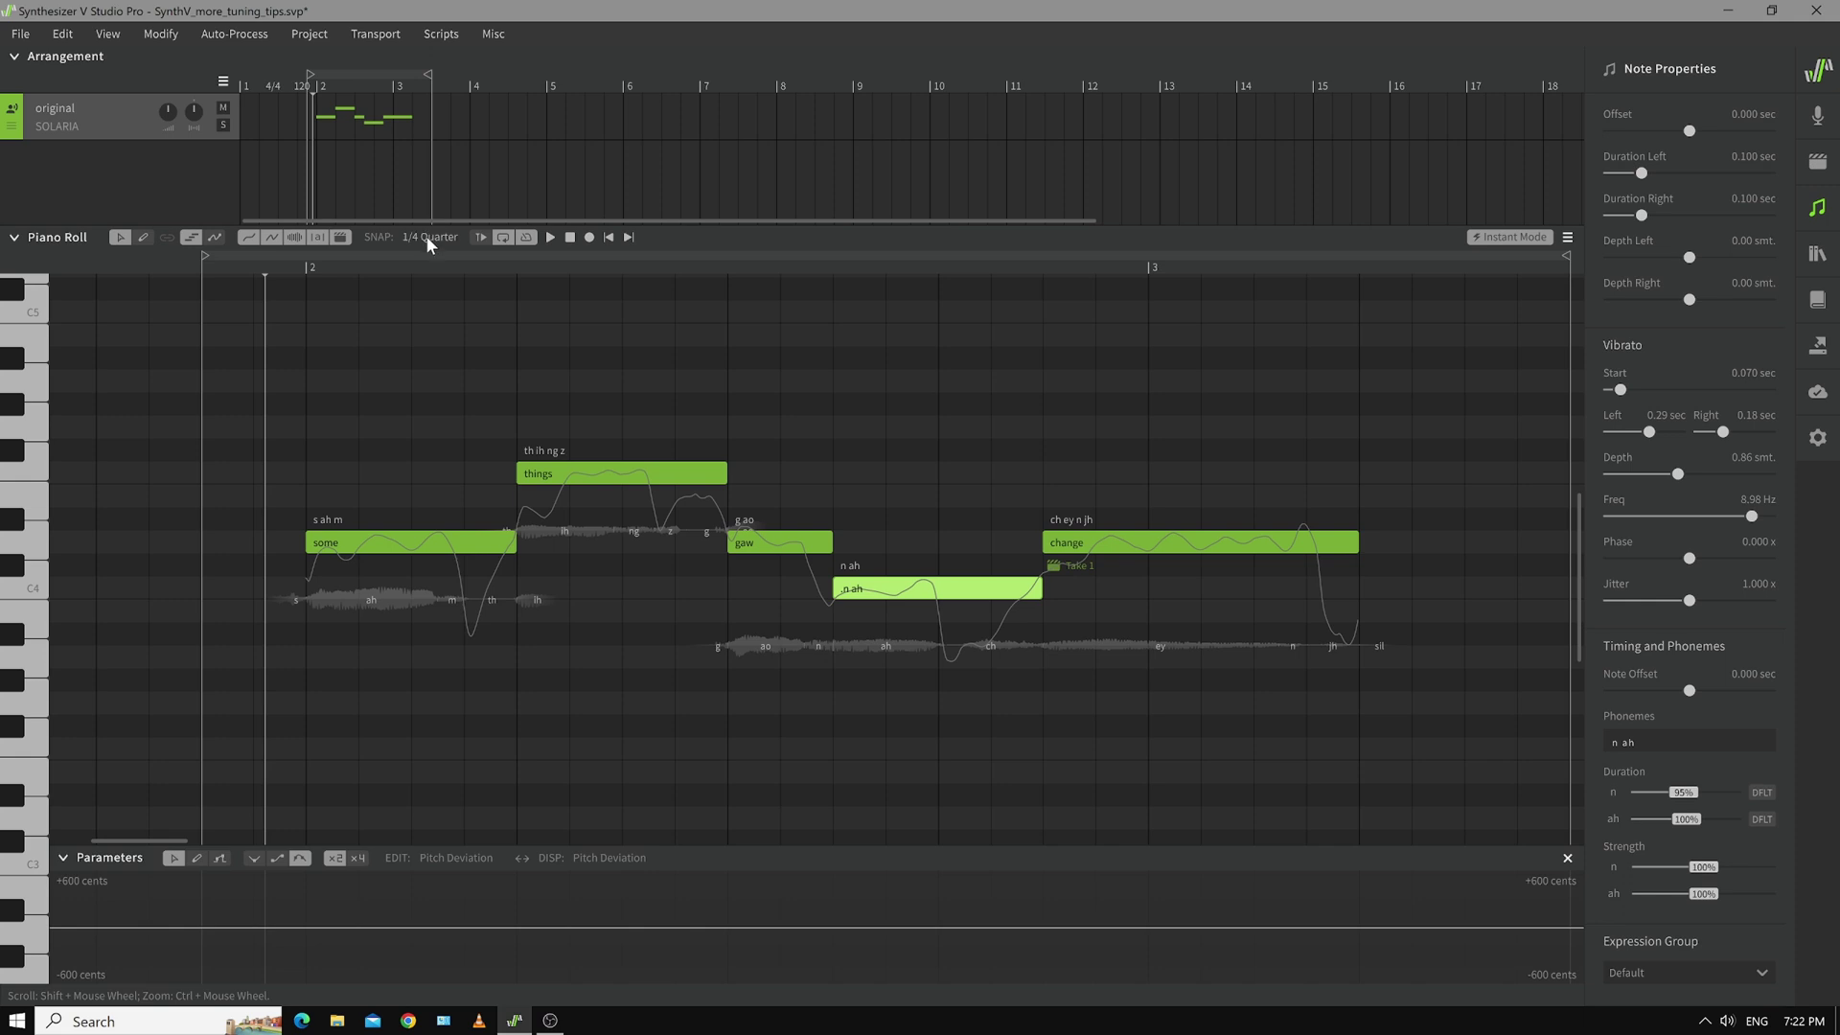
- Set snapping to Do Not Snap, then trim 'n ah' start and 'gaw' end for a small gap
click(427, 237)
click(439, 450)
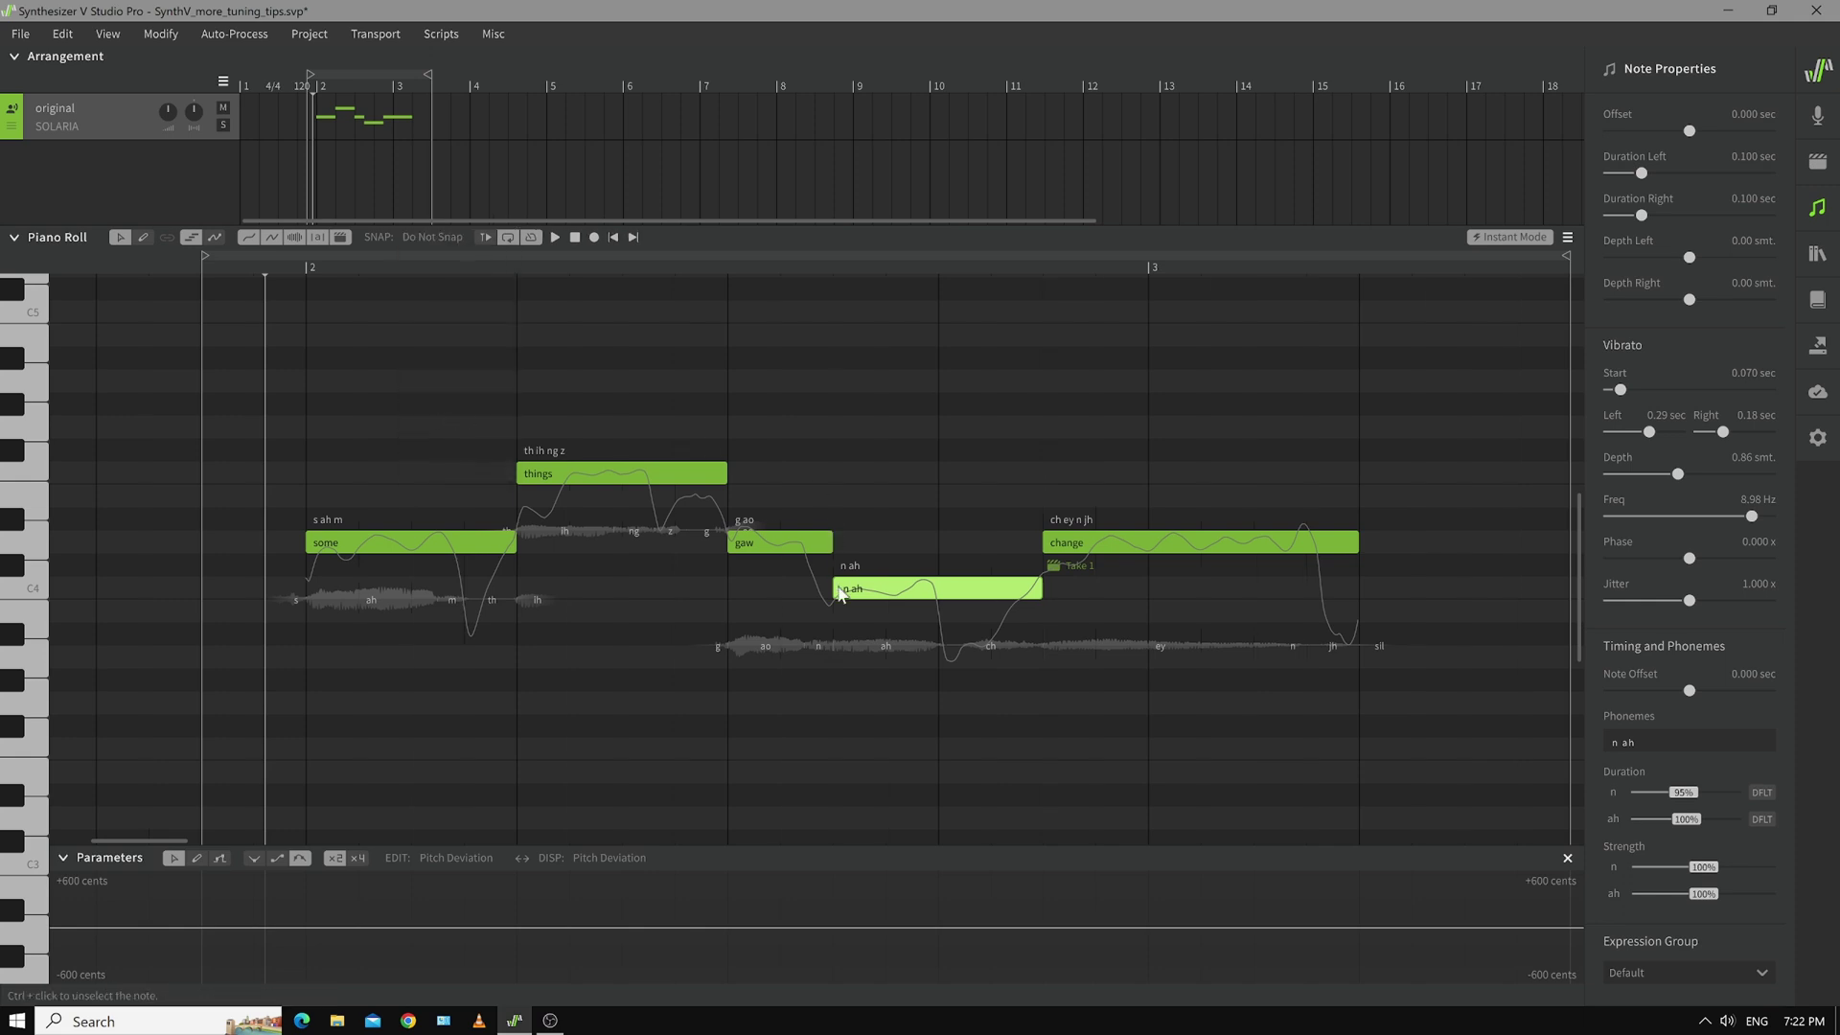
drag(834, 588, 853, 540)
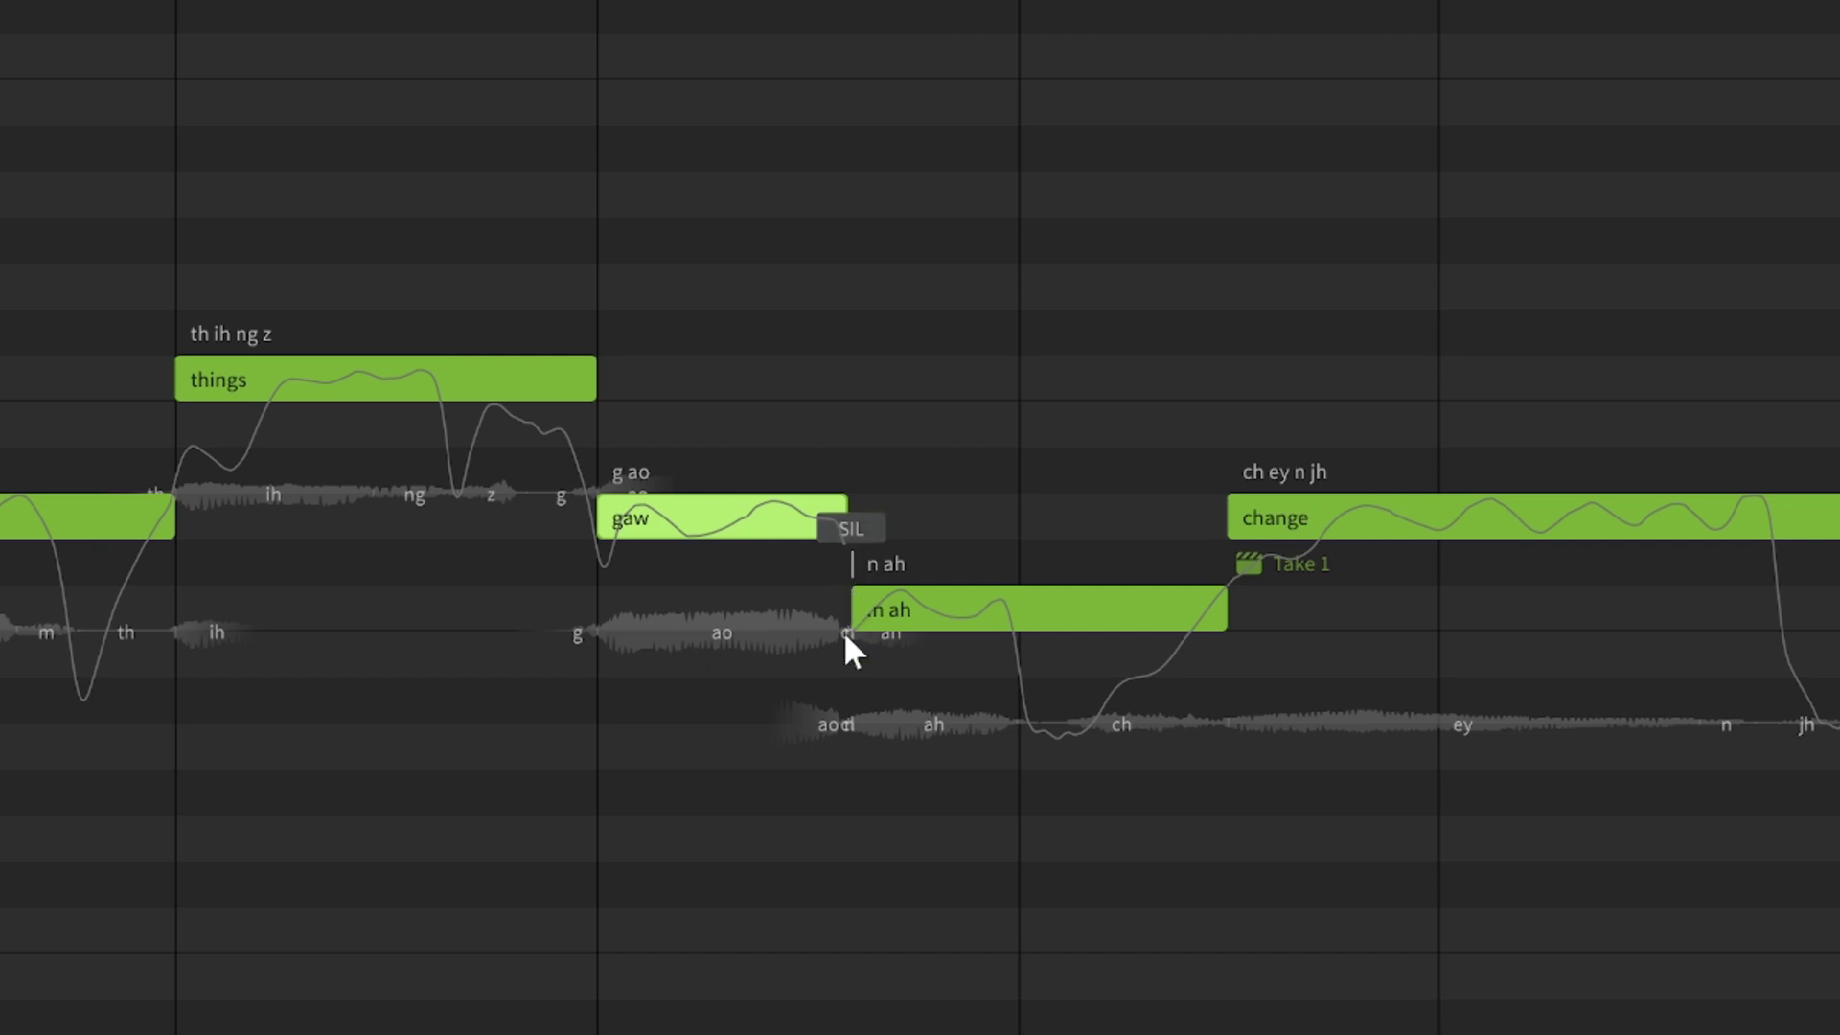
drag(869, 534, 868, 533)
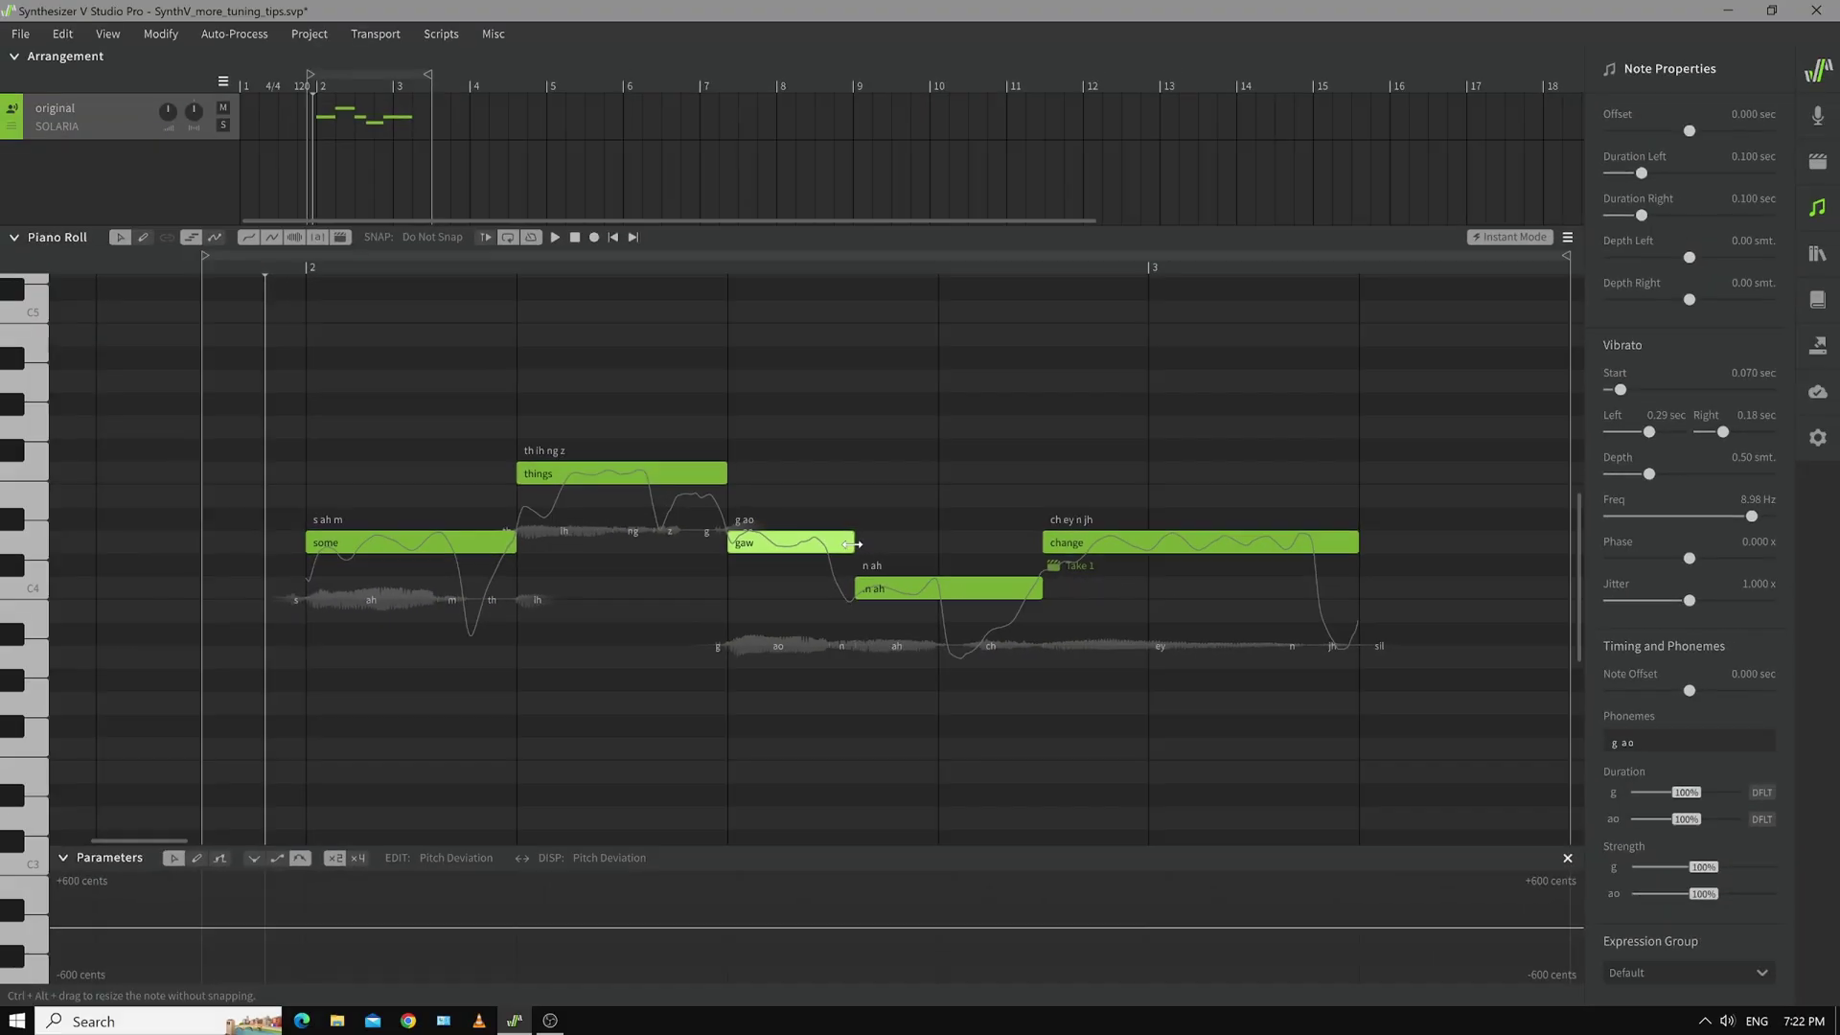
drag(852, 544, 839, 544)
click(161, 33)
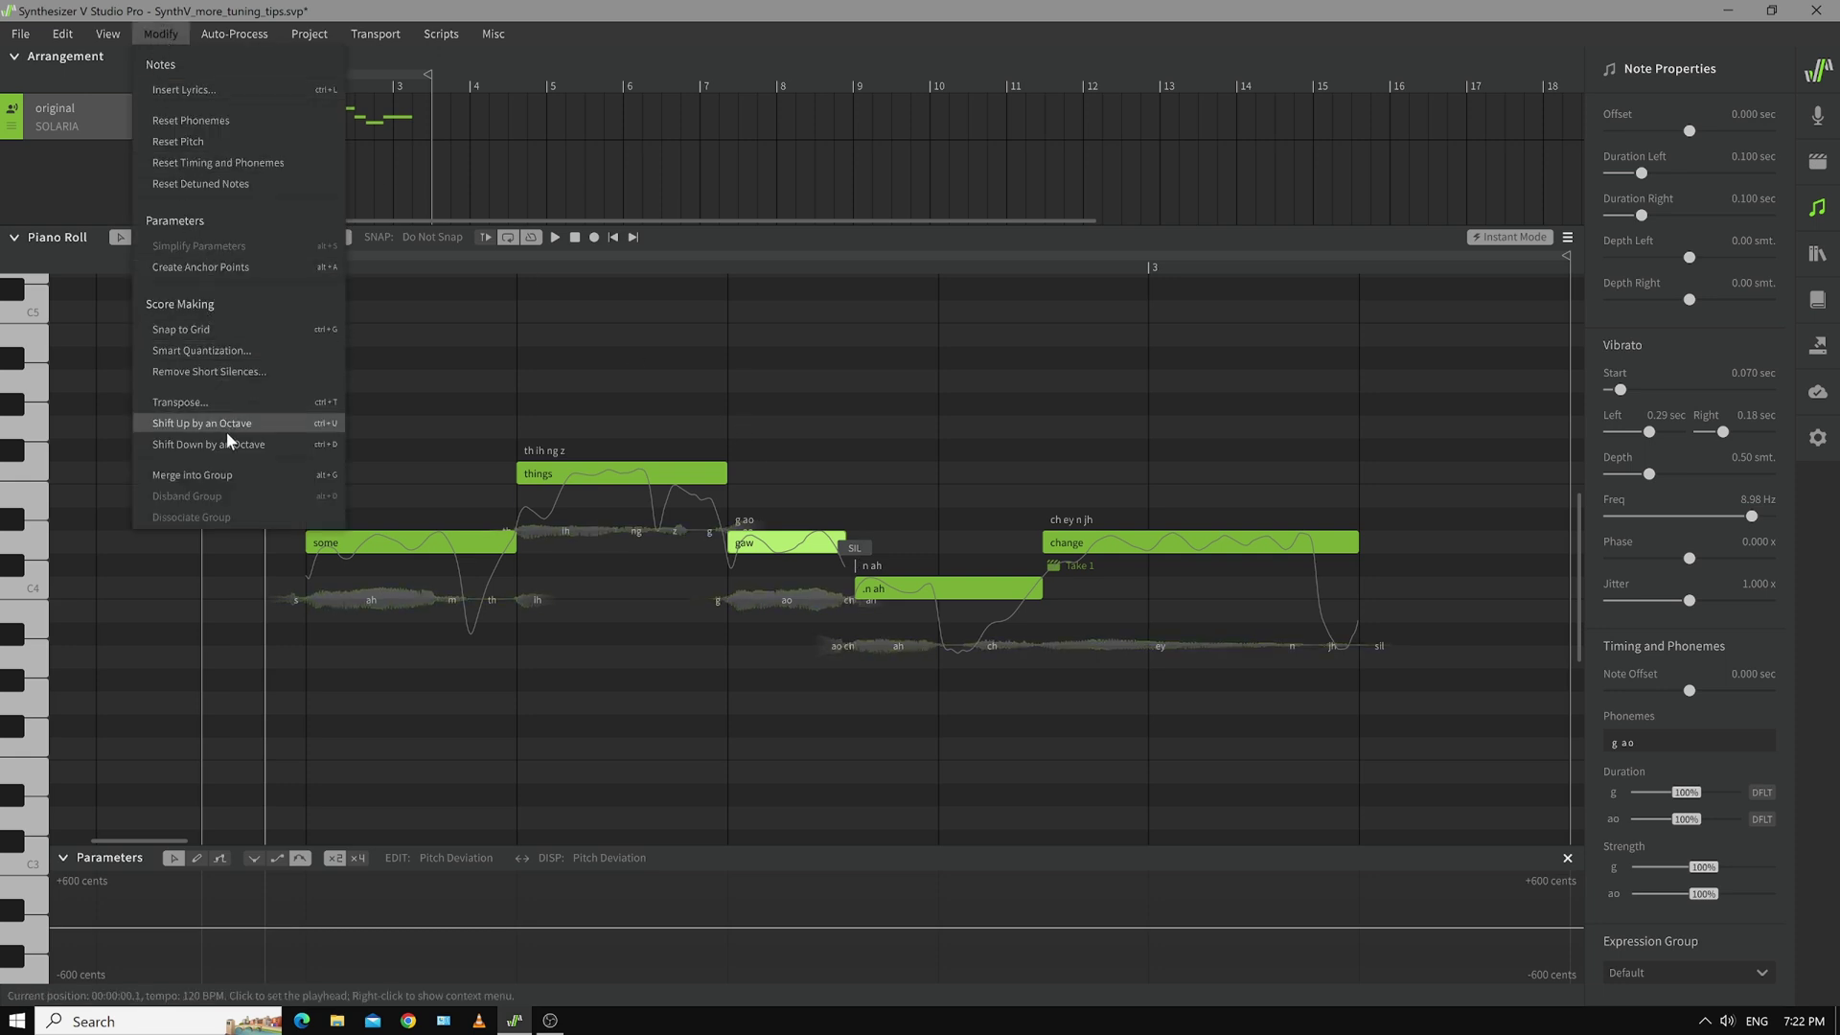
- Remove short silences with a 1/8 Quarter threshold, then trial-shorten 'gaw' and undo it
click(237, 373)
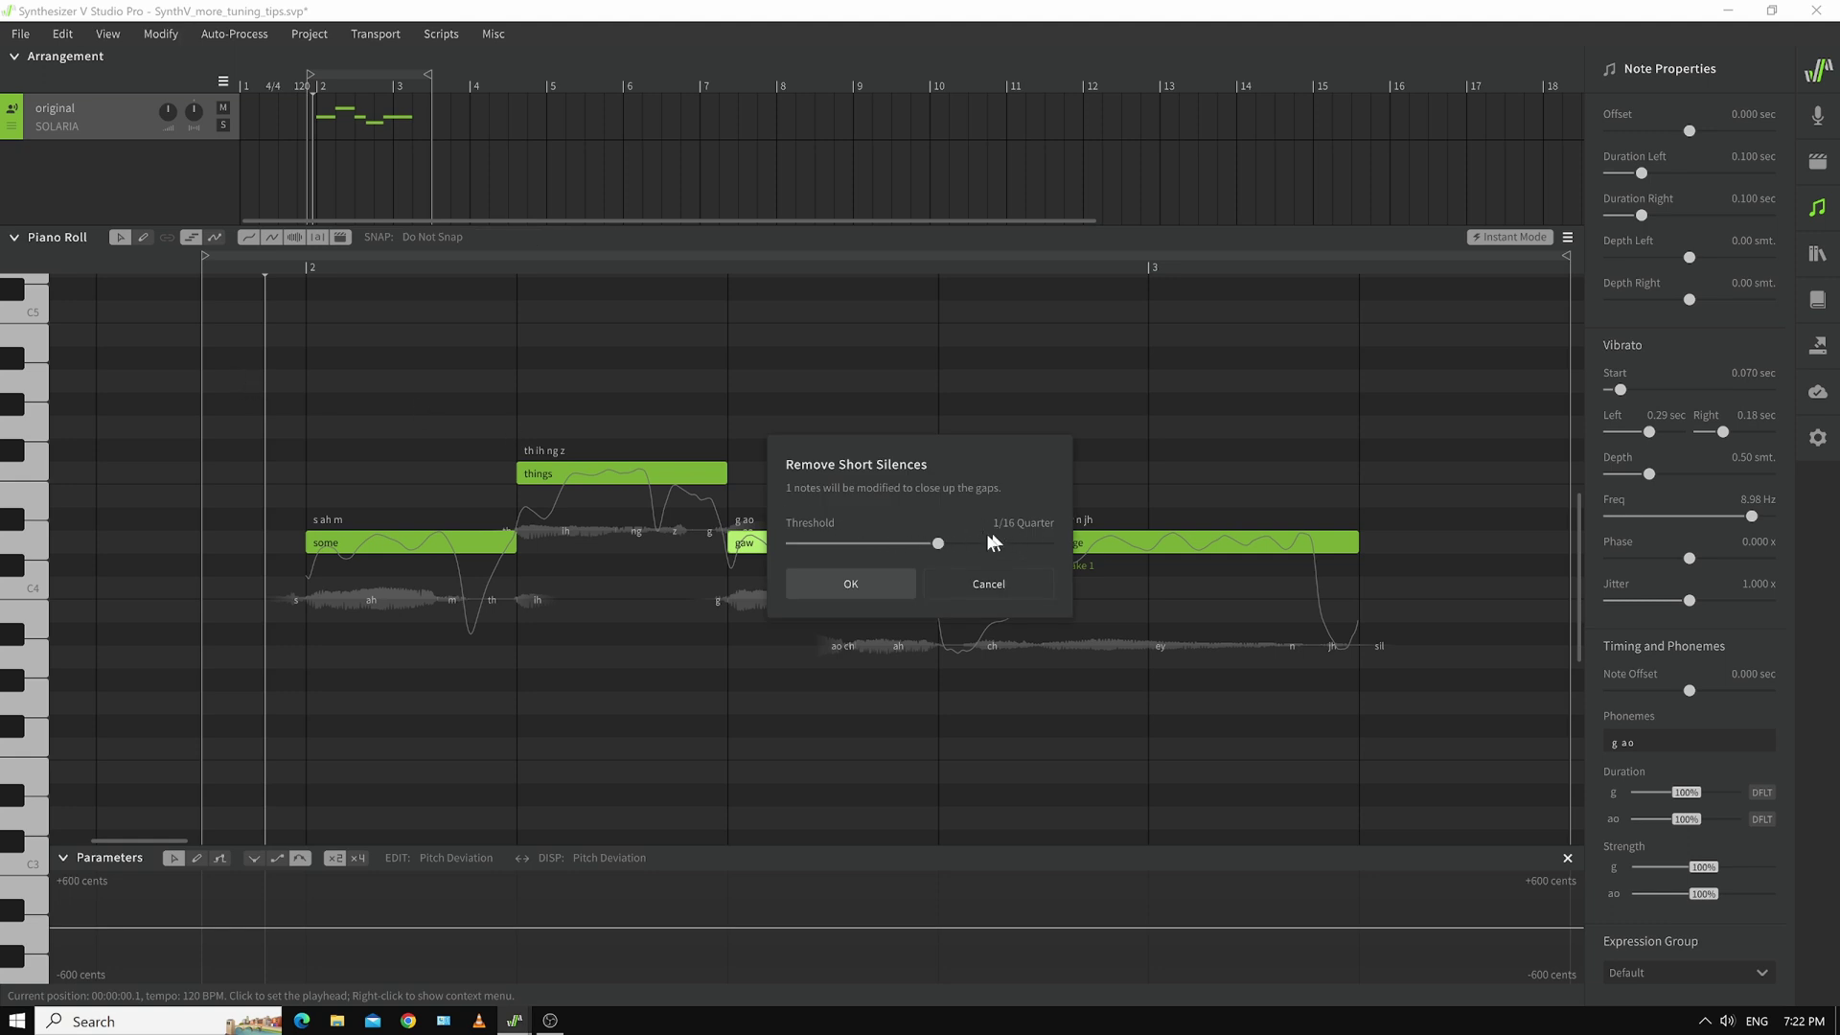
drag(937, 550, 904, 547)
click(876, 580)
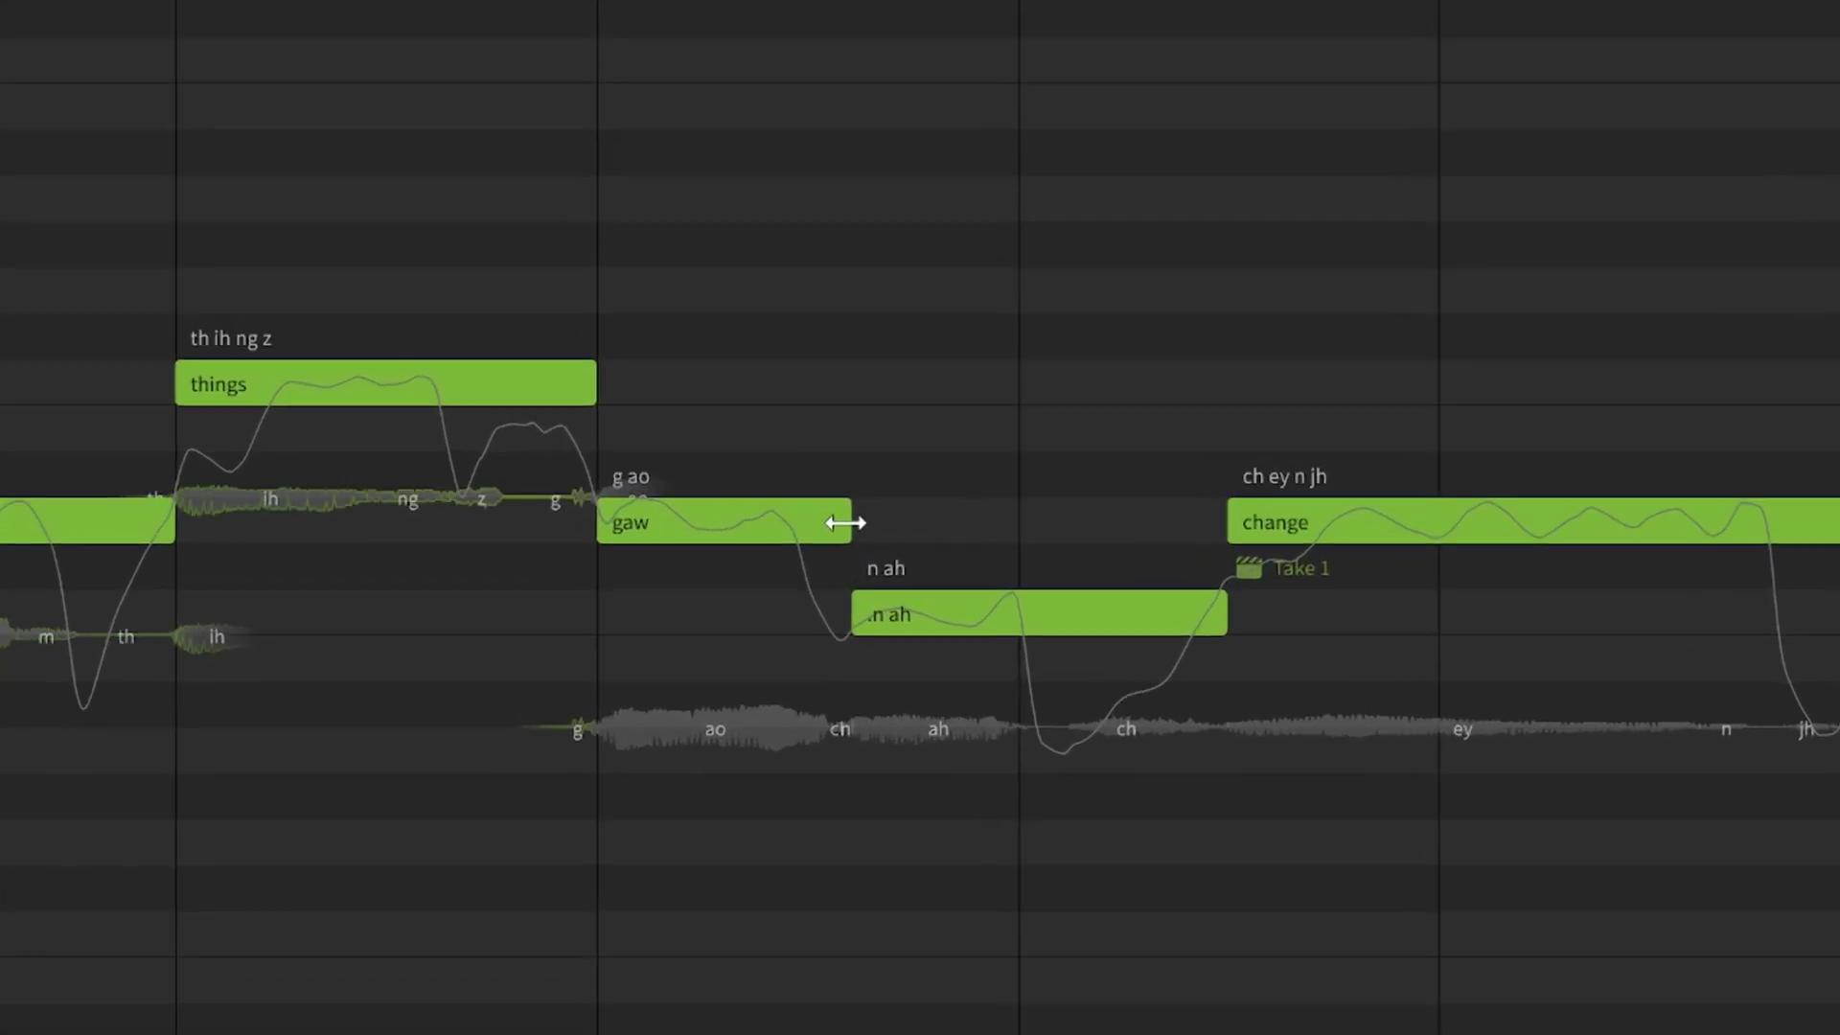
drag(845, 522, 826, 522)
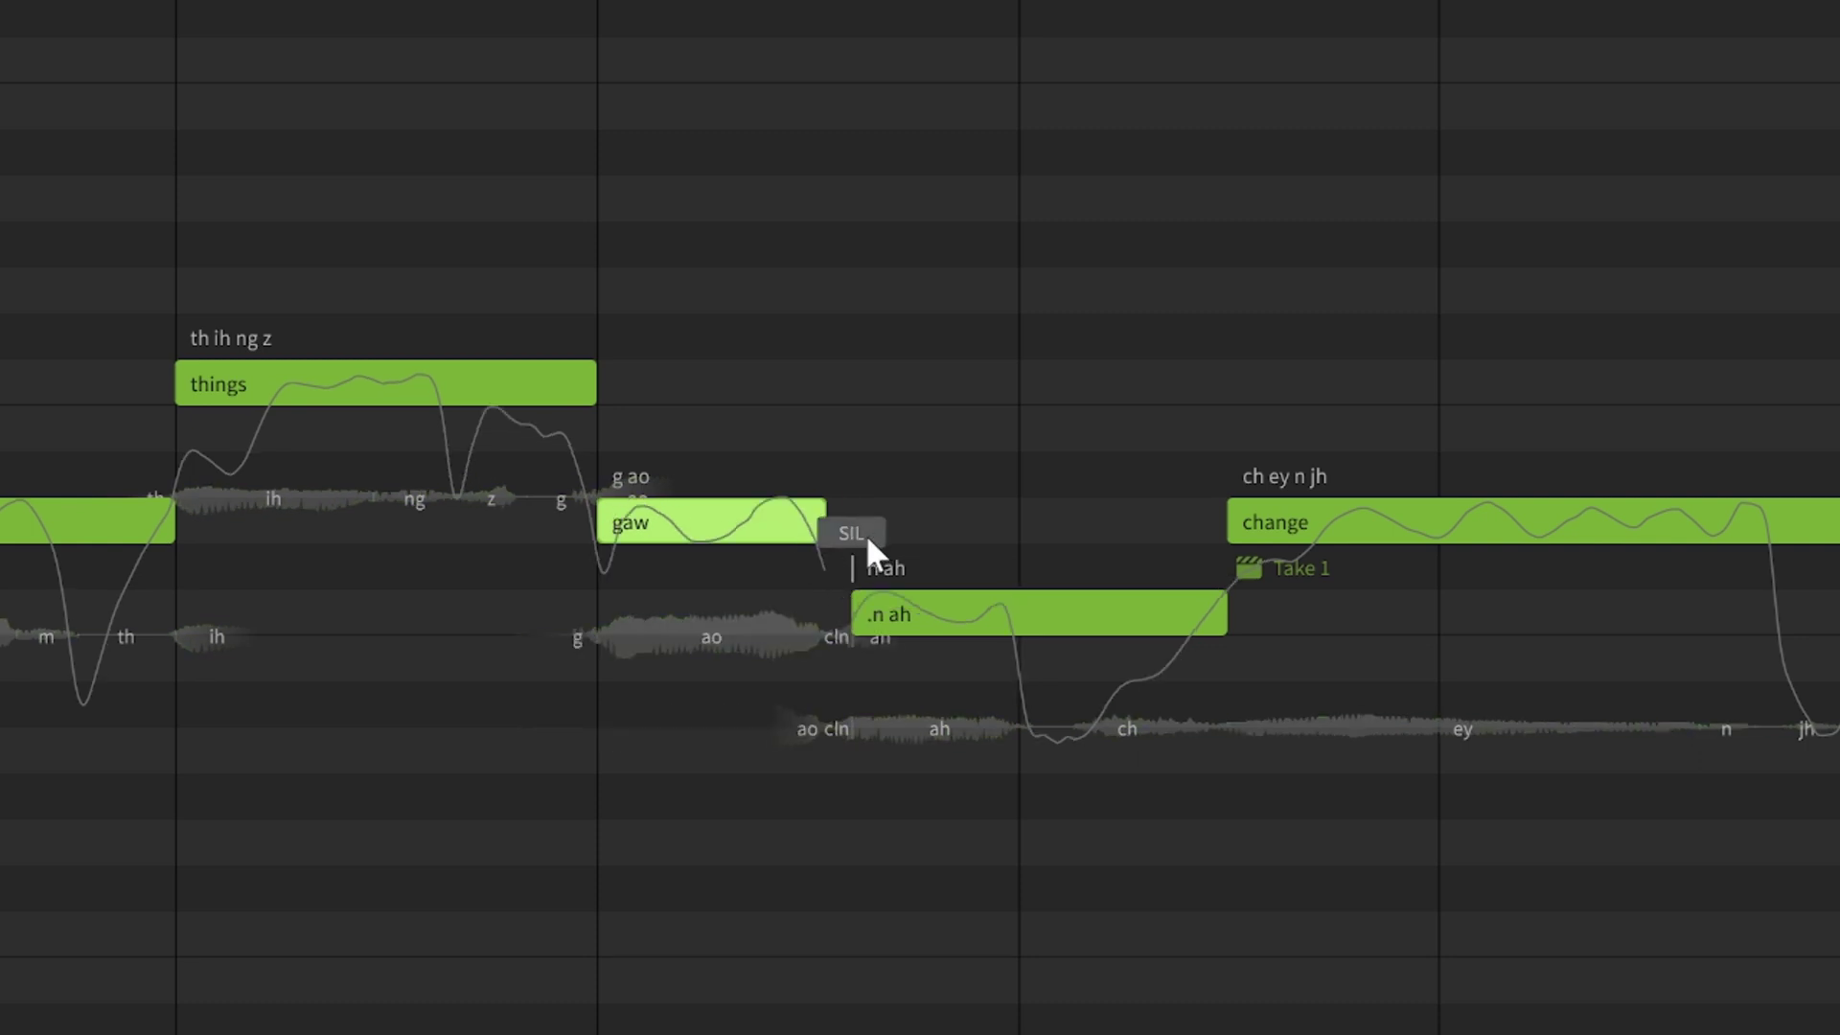
key(ctrl+z)
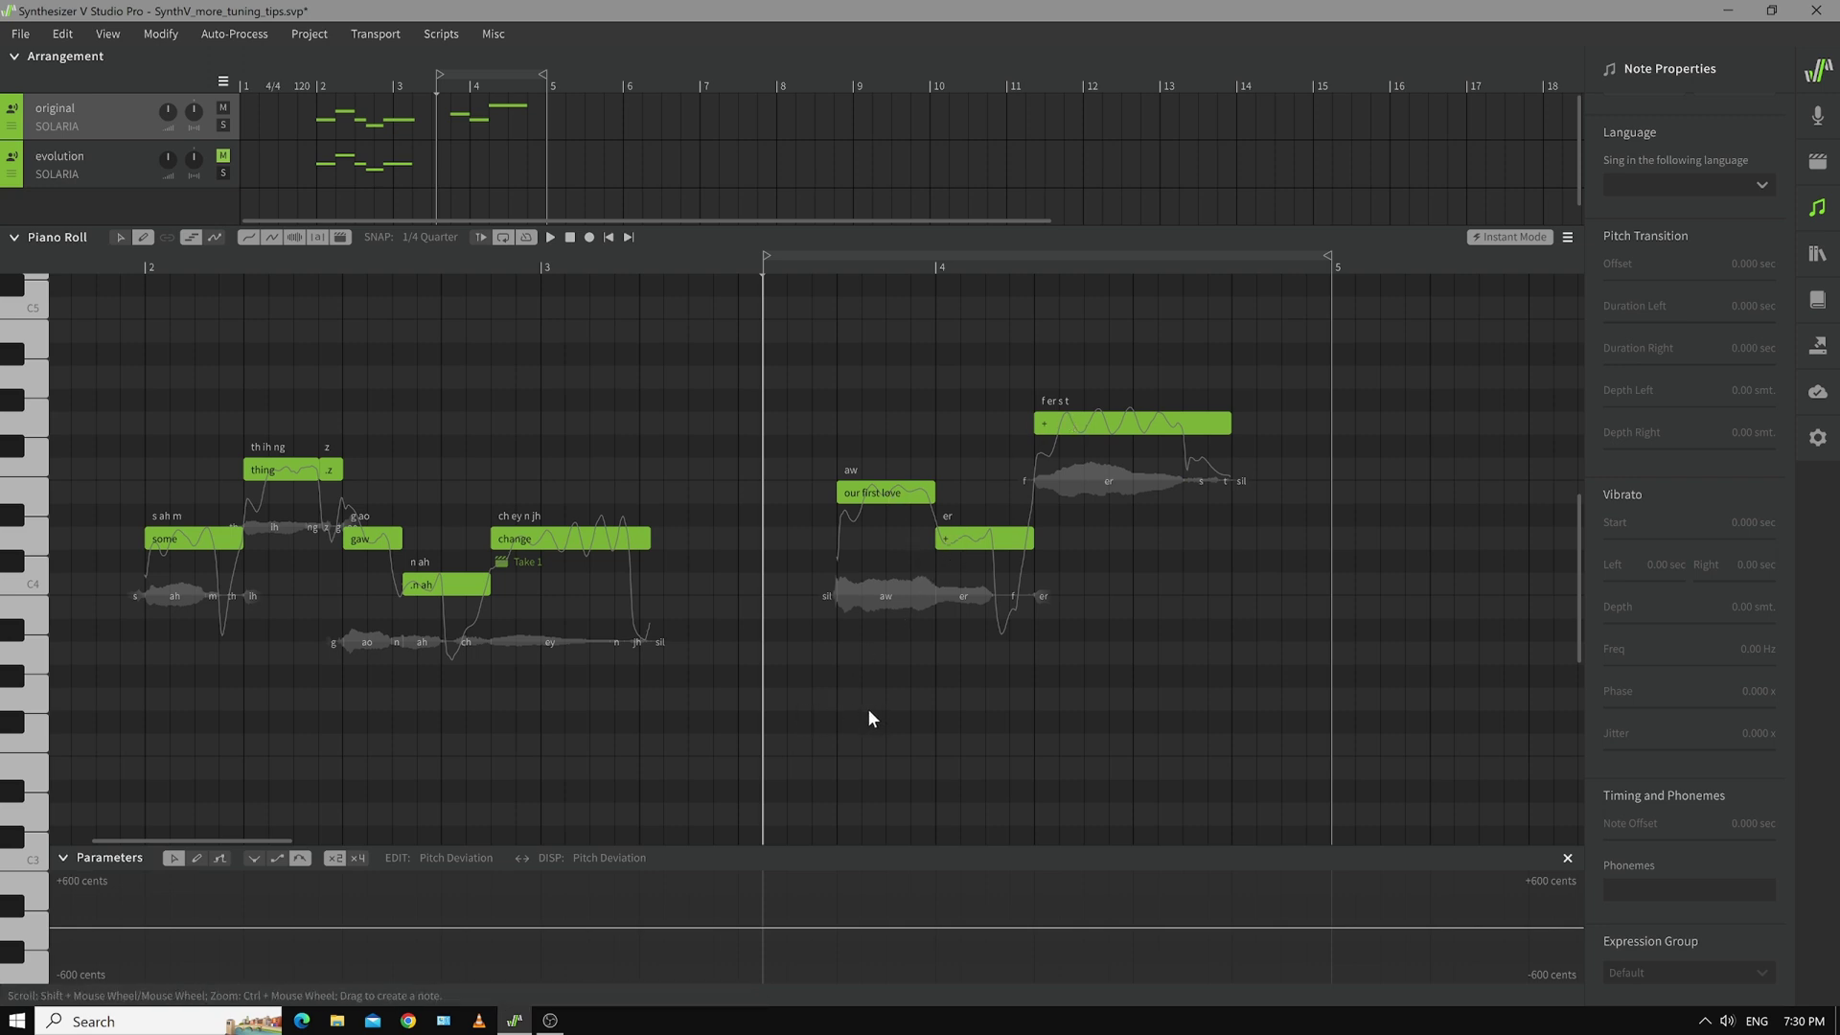
- Play the phrase, change the lyric 'our' to 'are', and listen to the result
key(space)
double_click(852, 493)
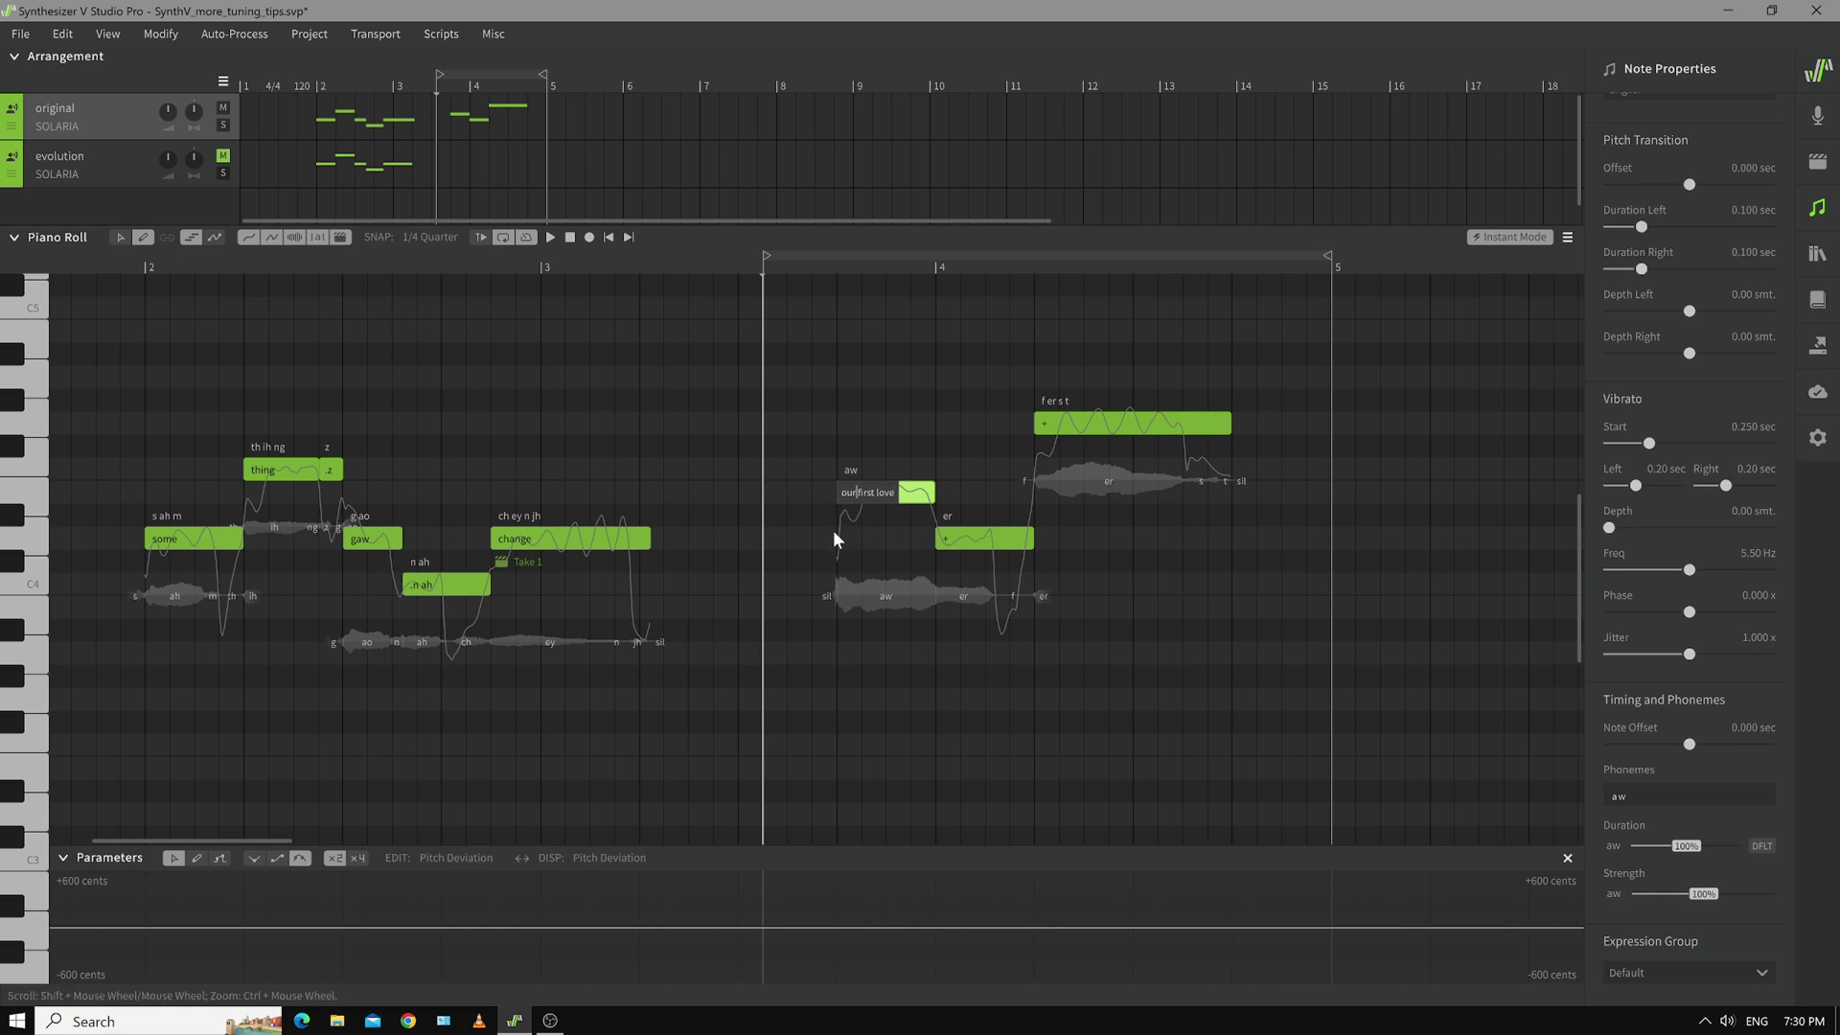
text(are)
click(913, 740)
key(space)
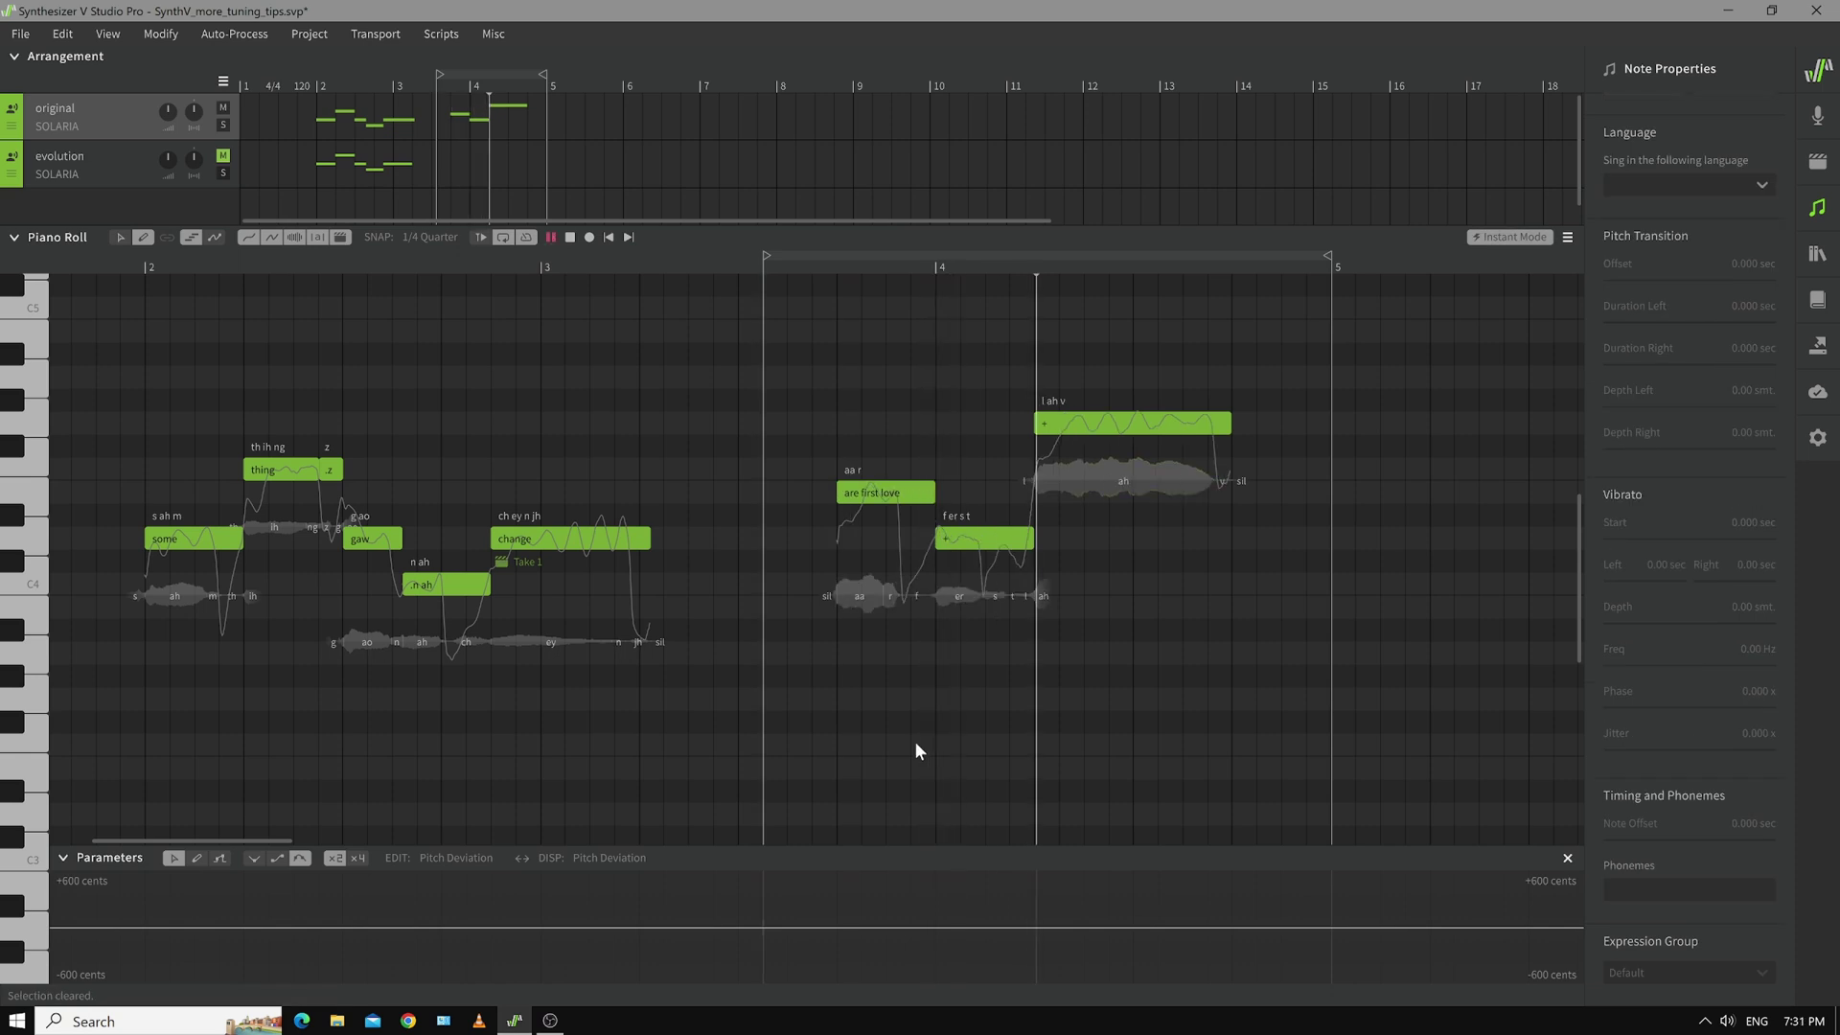
key(space)
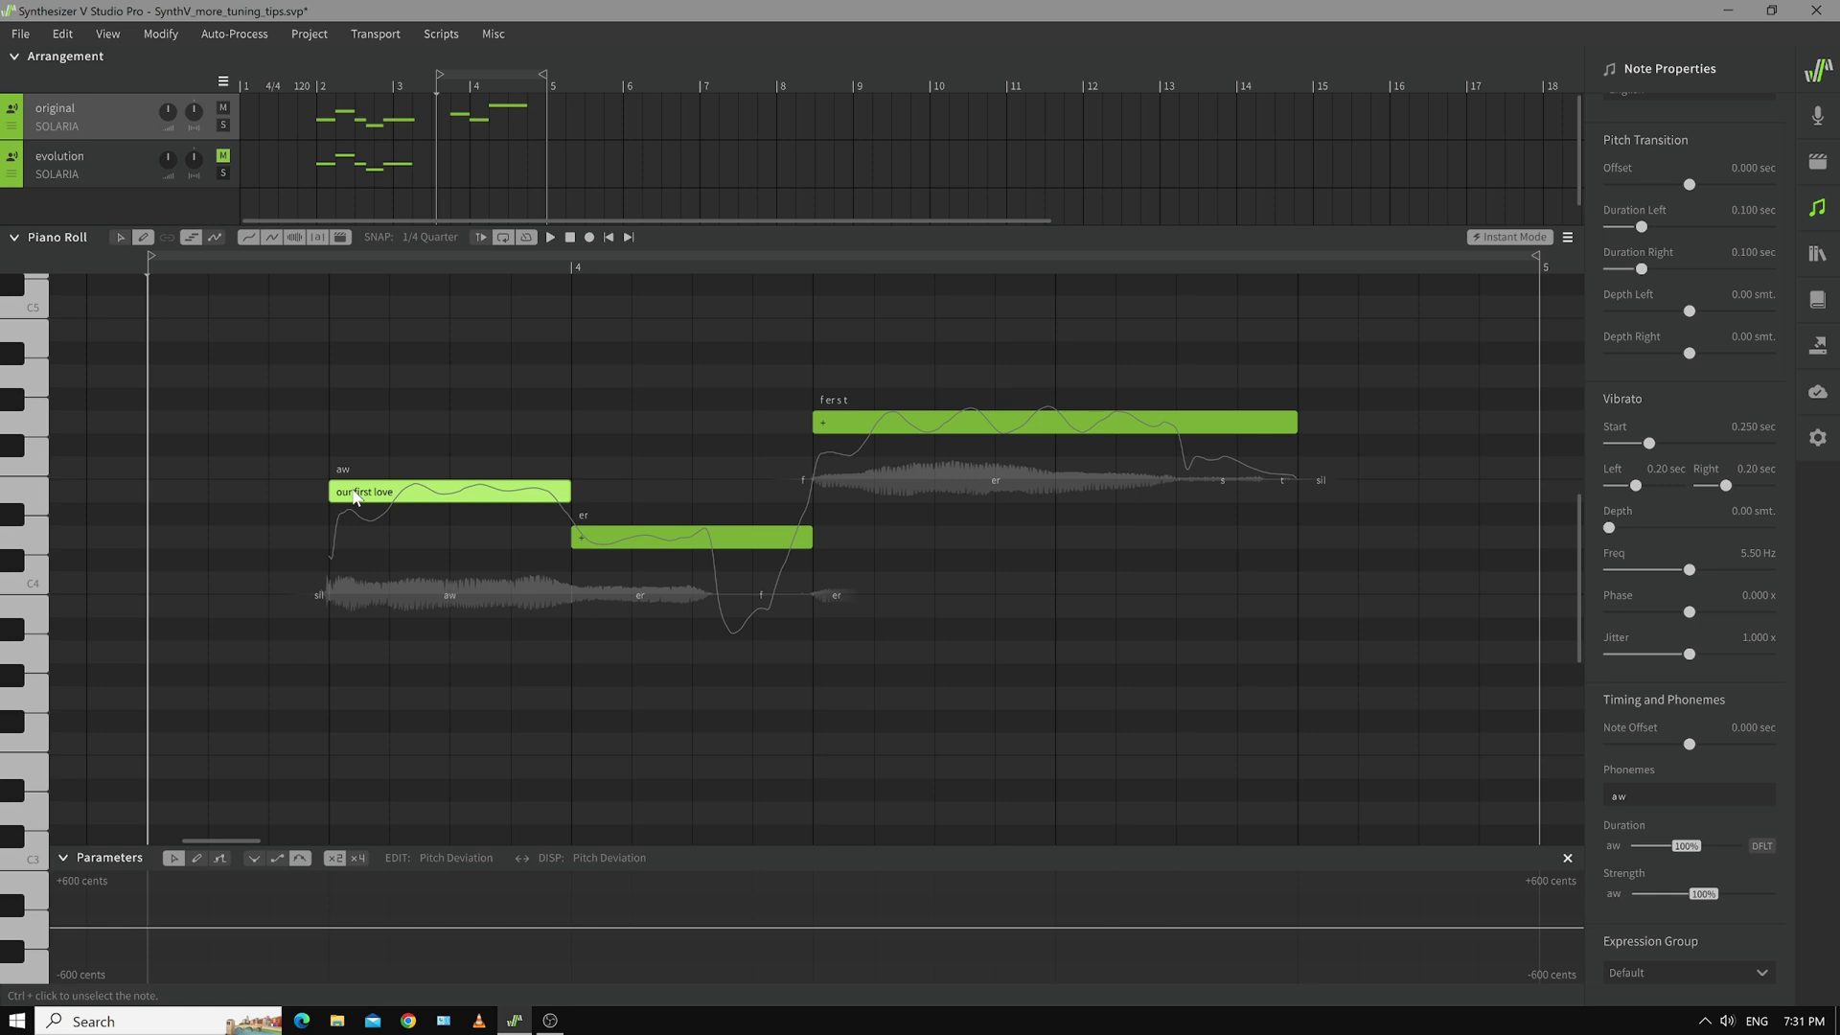
- Restore the lyric 'our' on the phrase and play it back
double_click(354, 495)
text(our)
key(Return)
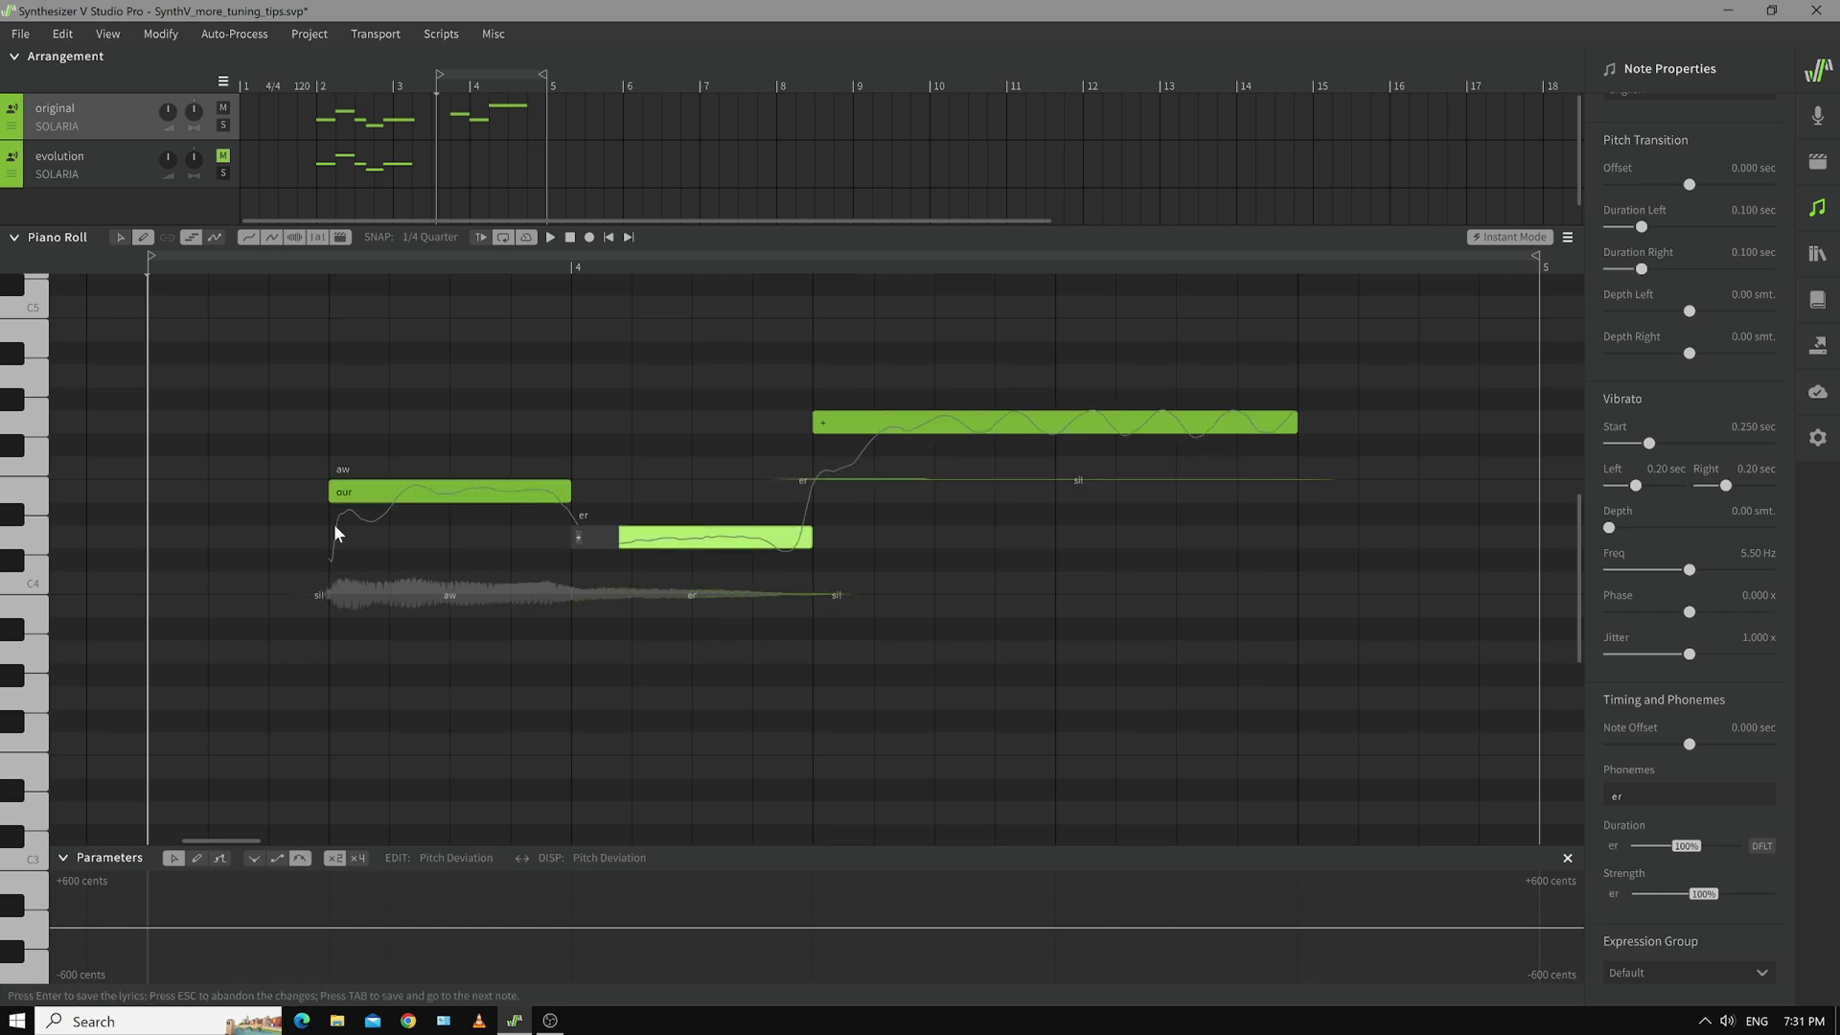
click(717, 715)
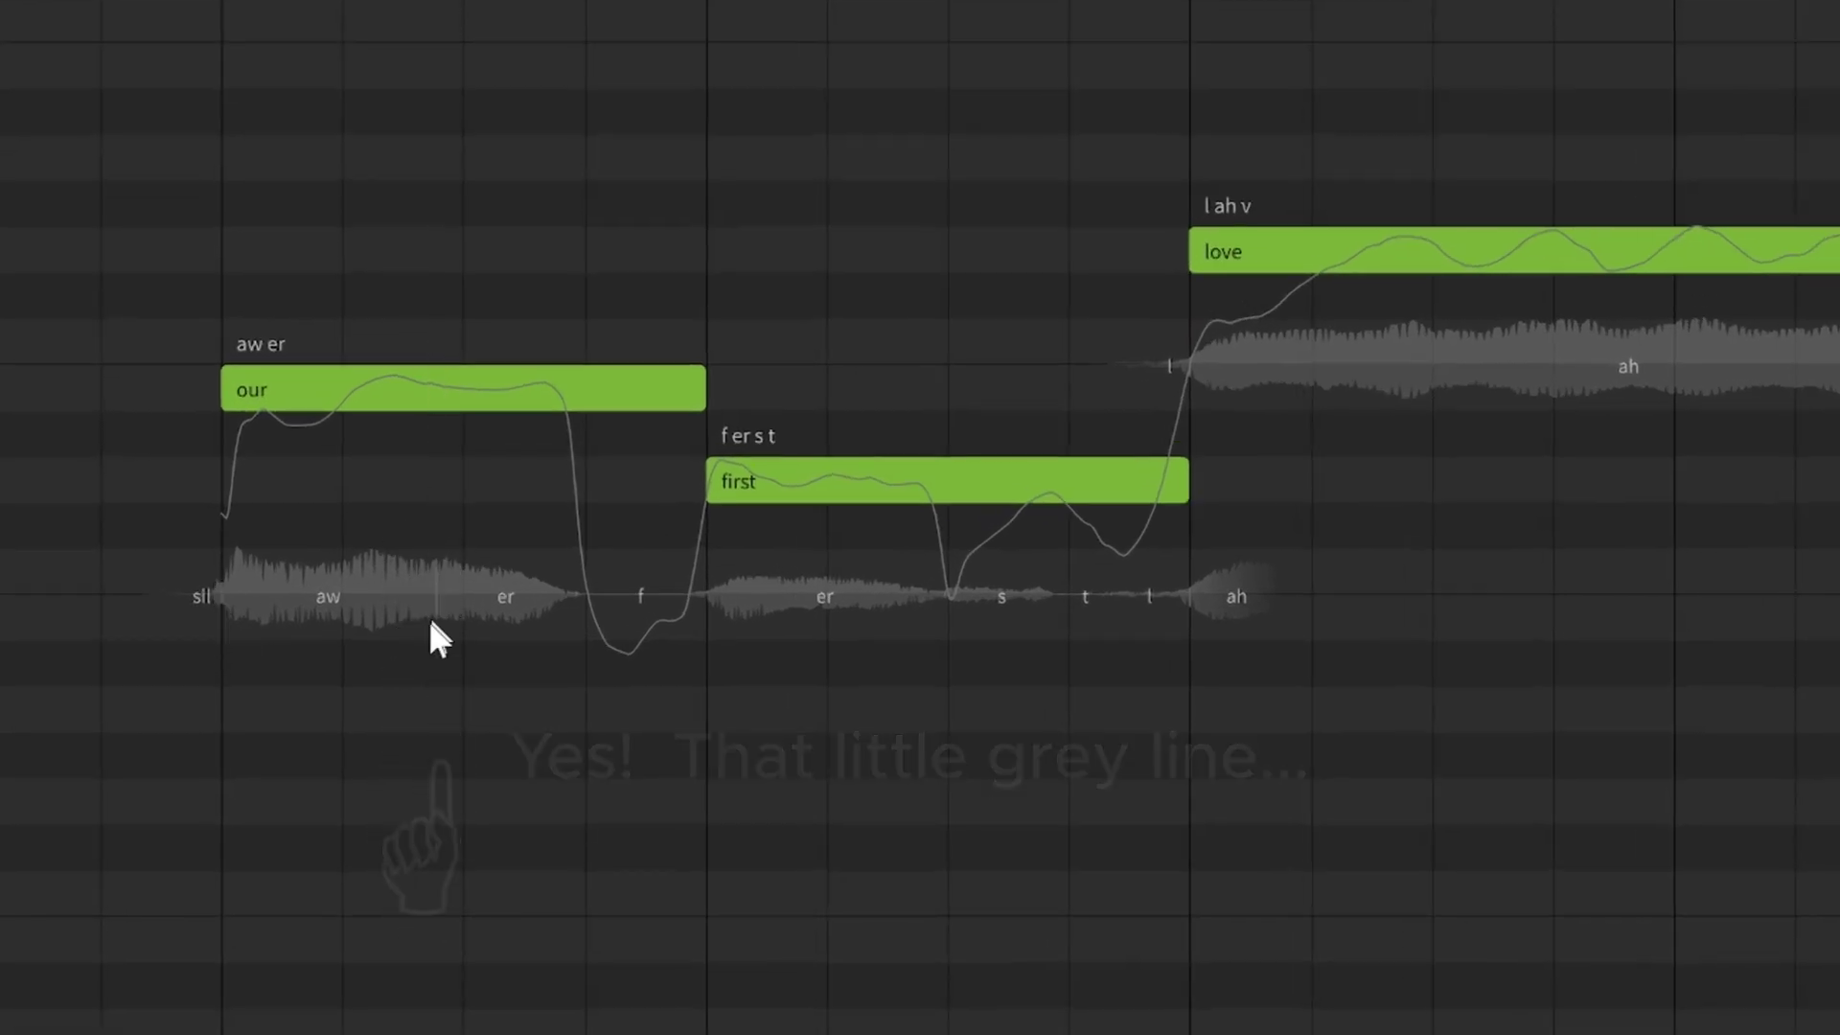
key(space)
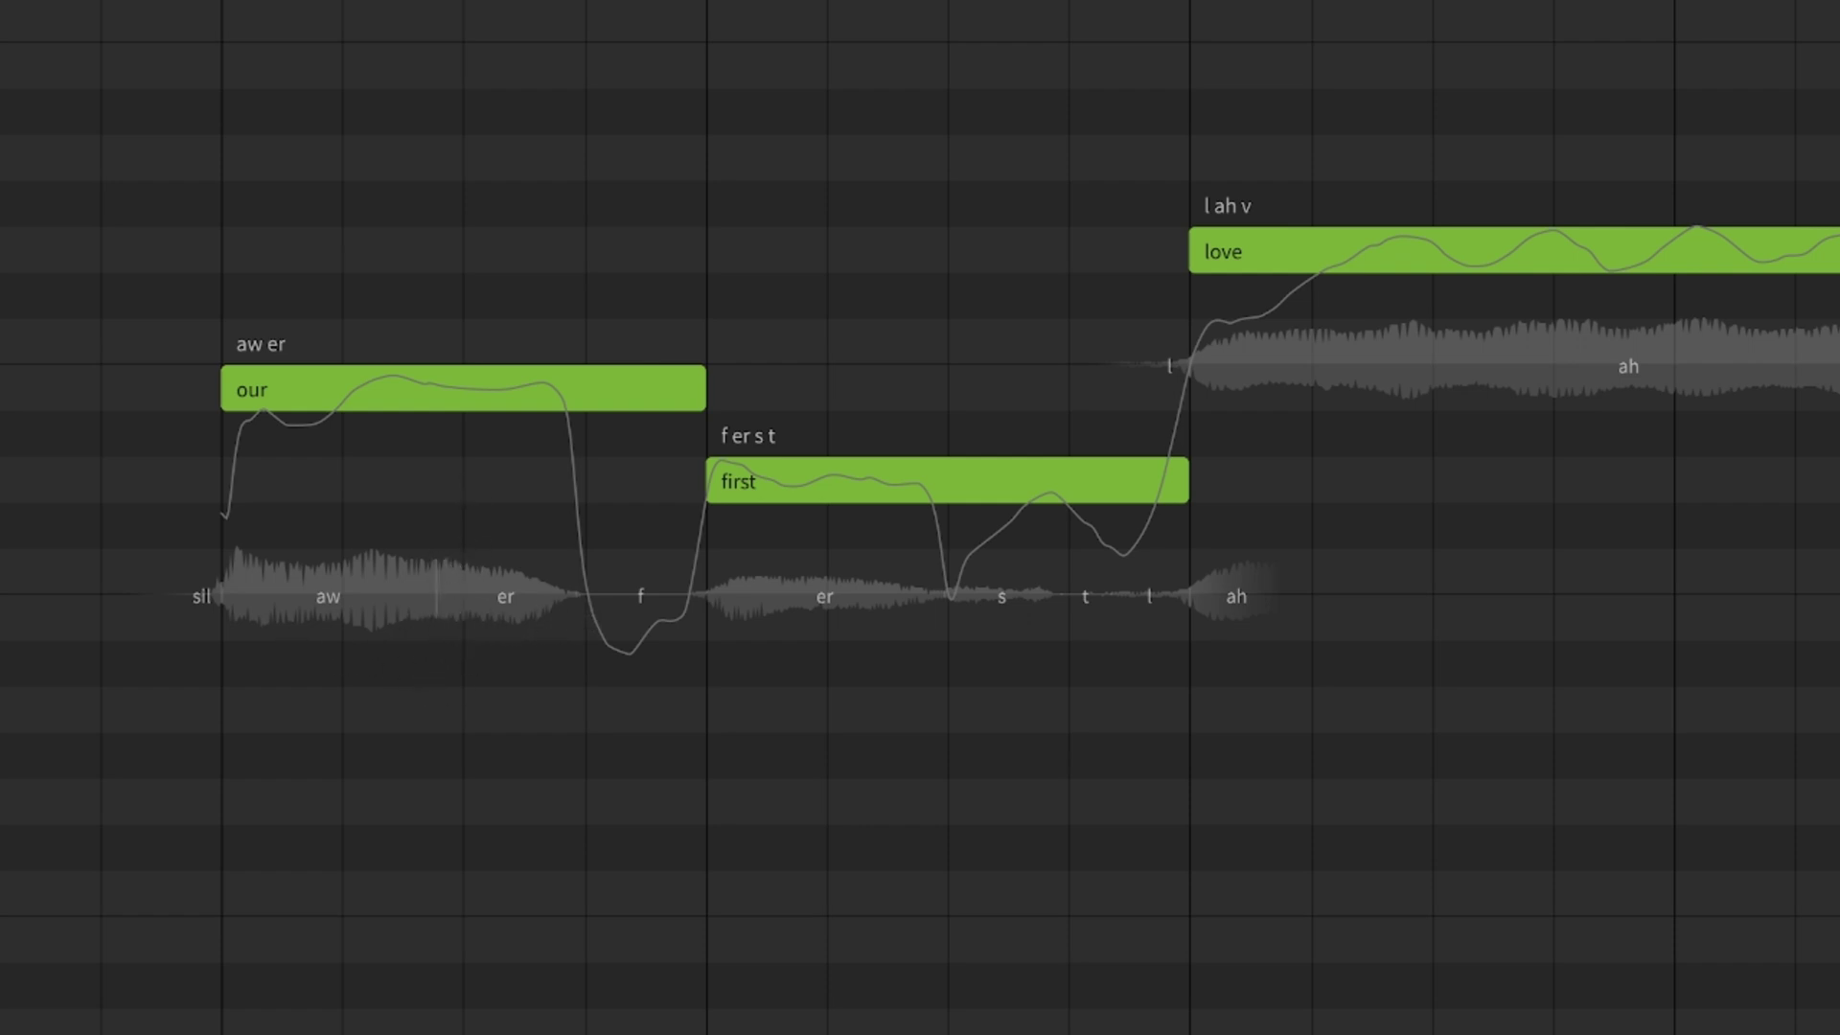
- Shorten the 'er' phoneme of 'our' to about 30% duration and listen
click(376, 397)
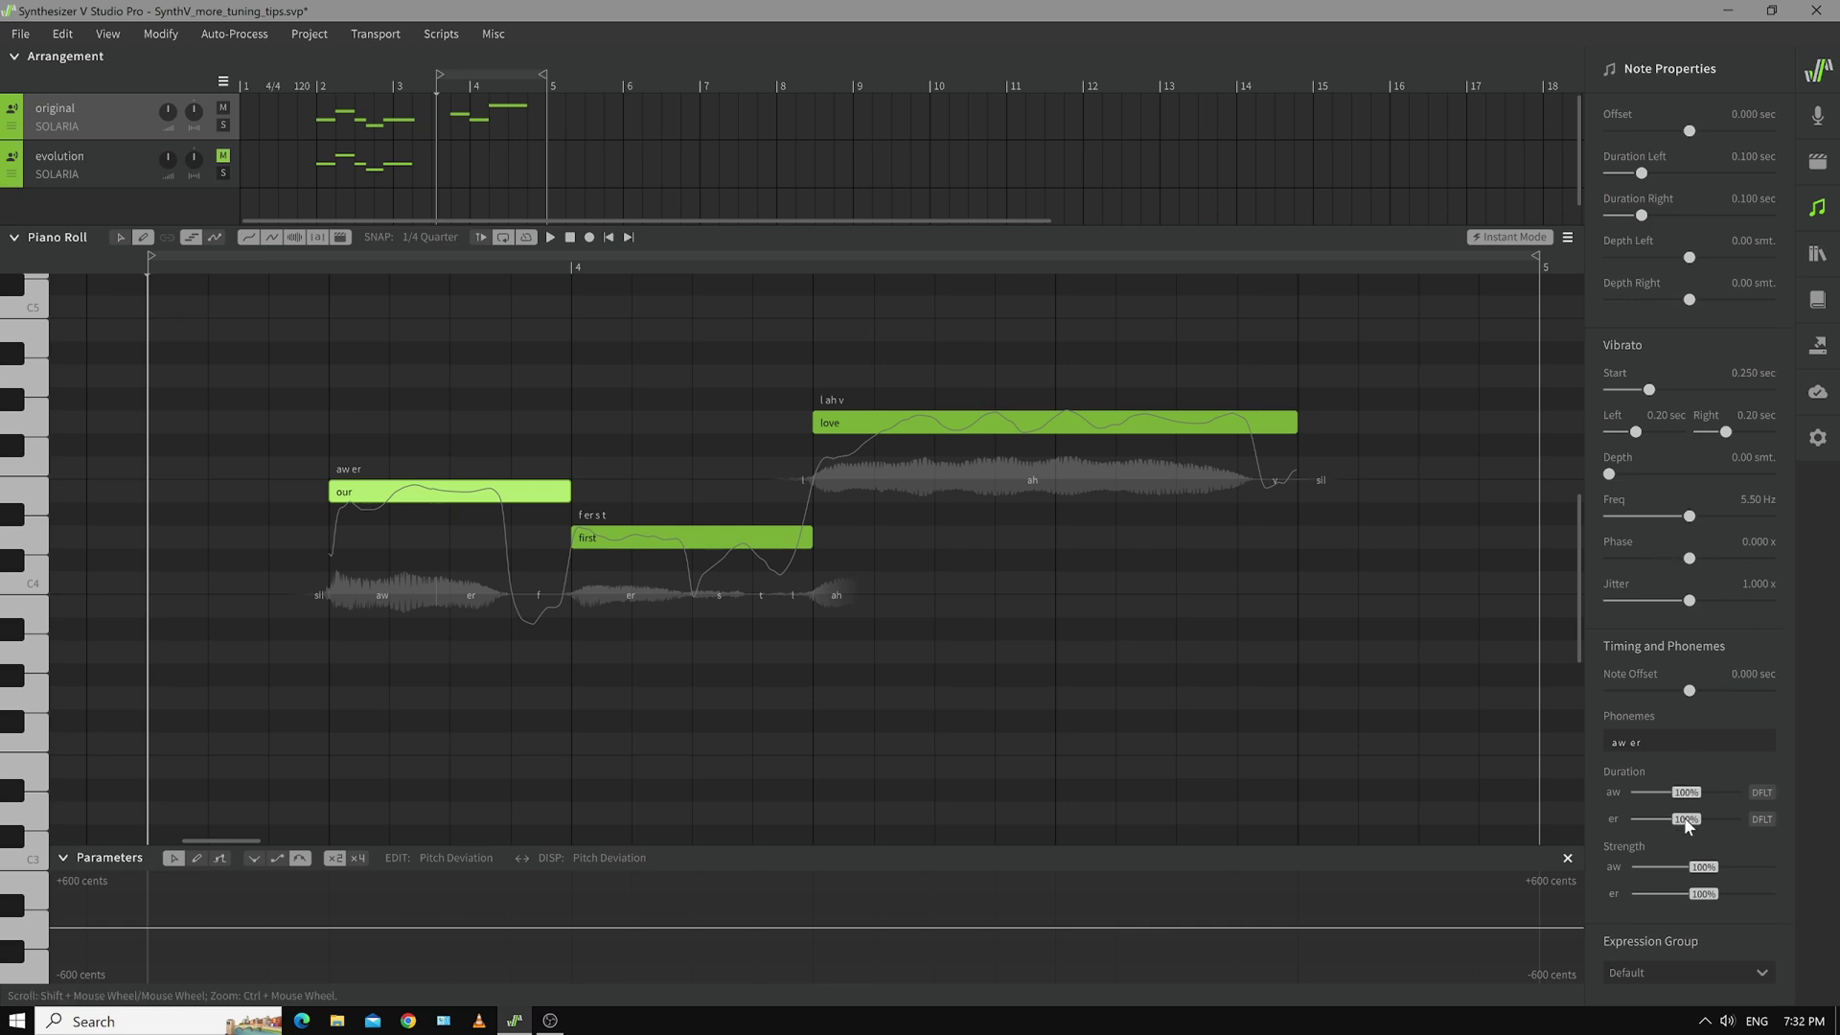
drag(1687, 820, 1652, 825)
key(space)
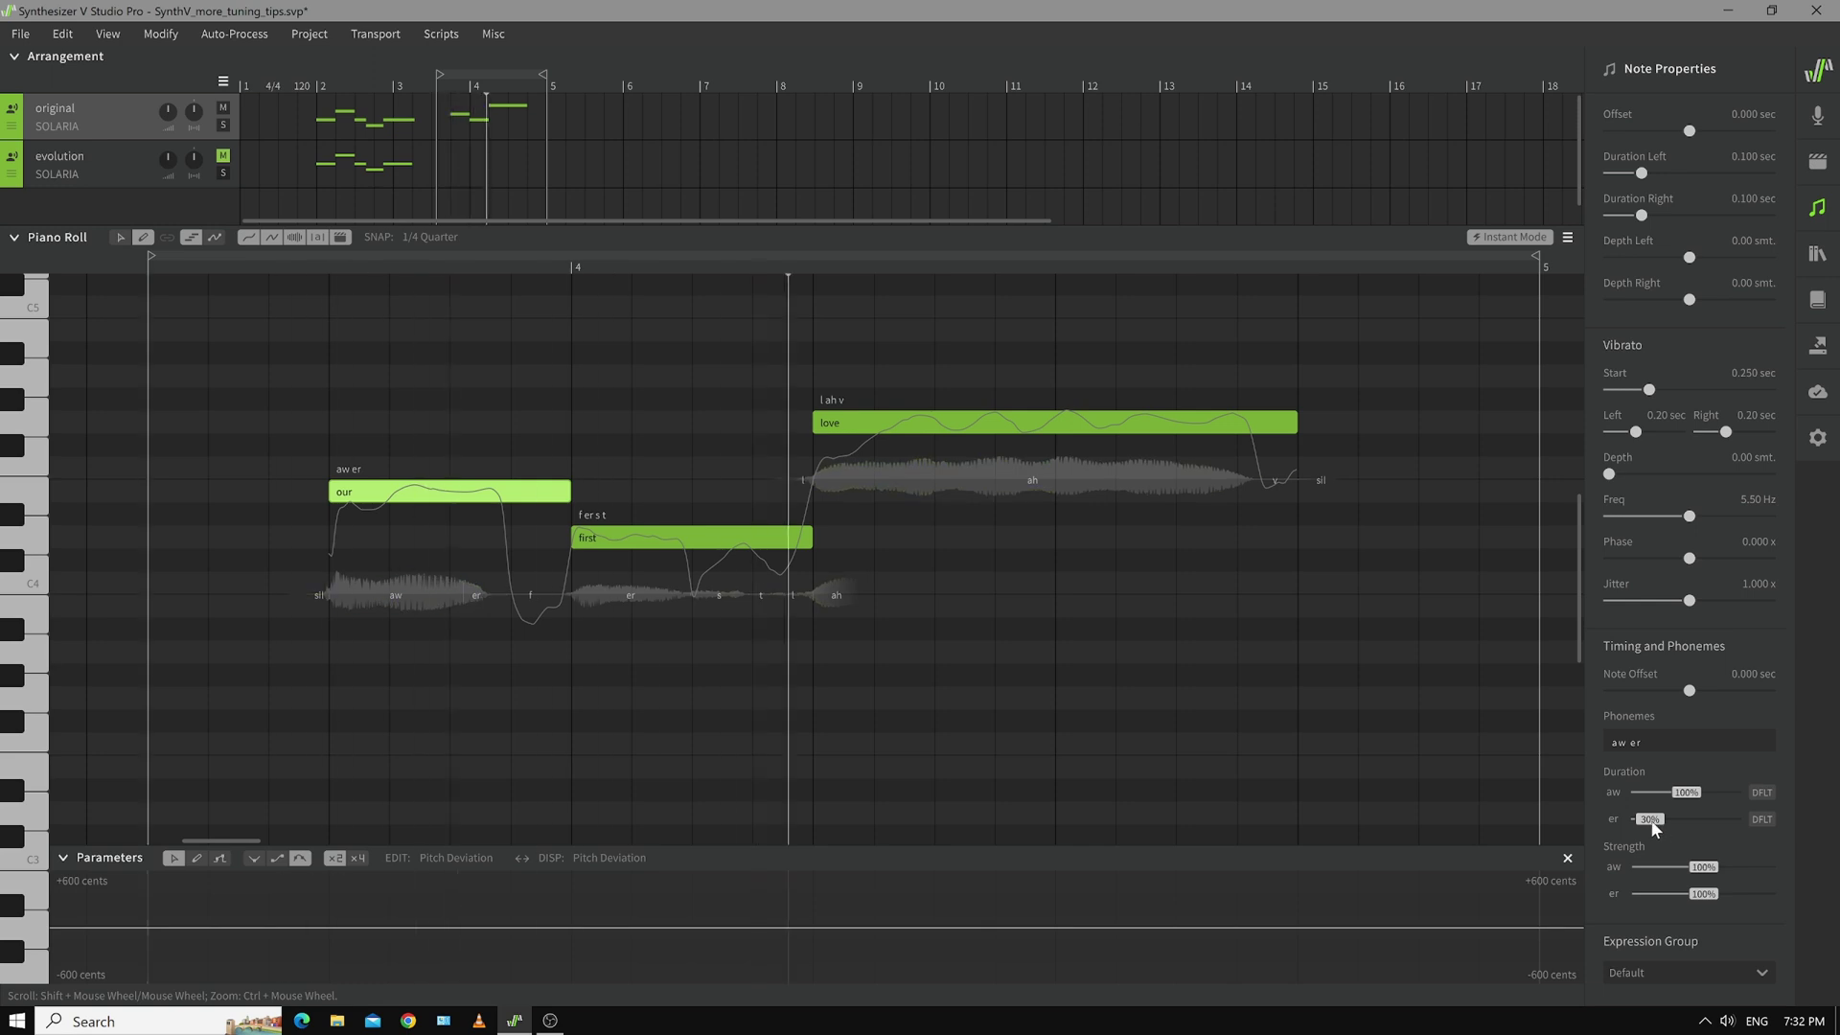
key(space)
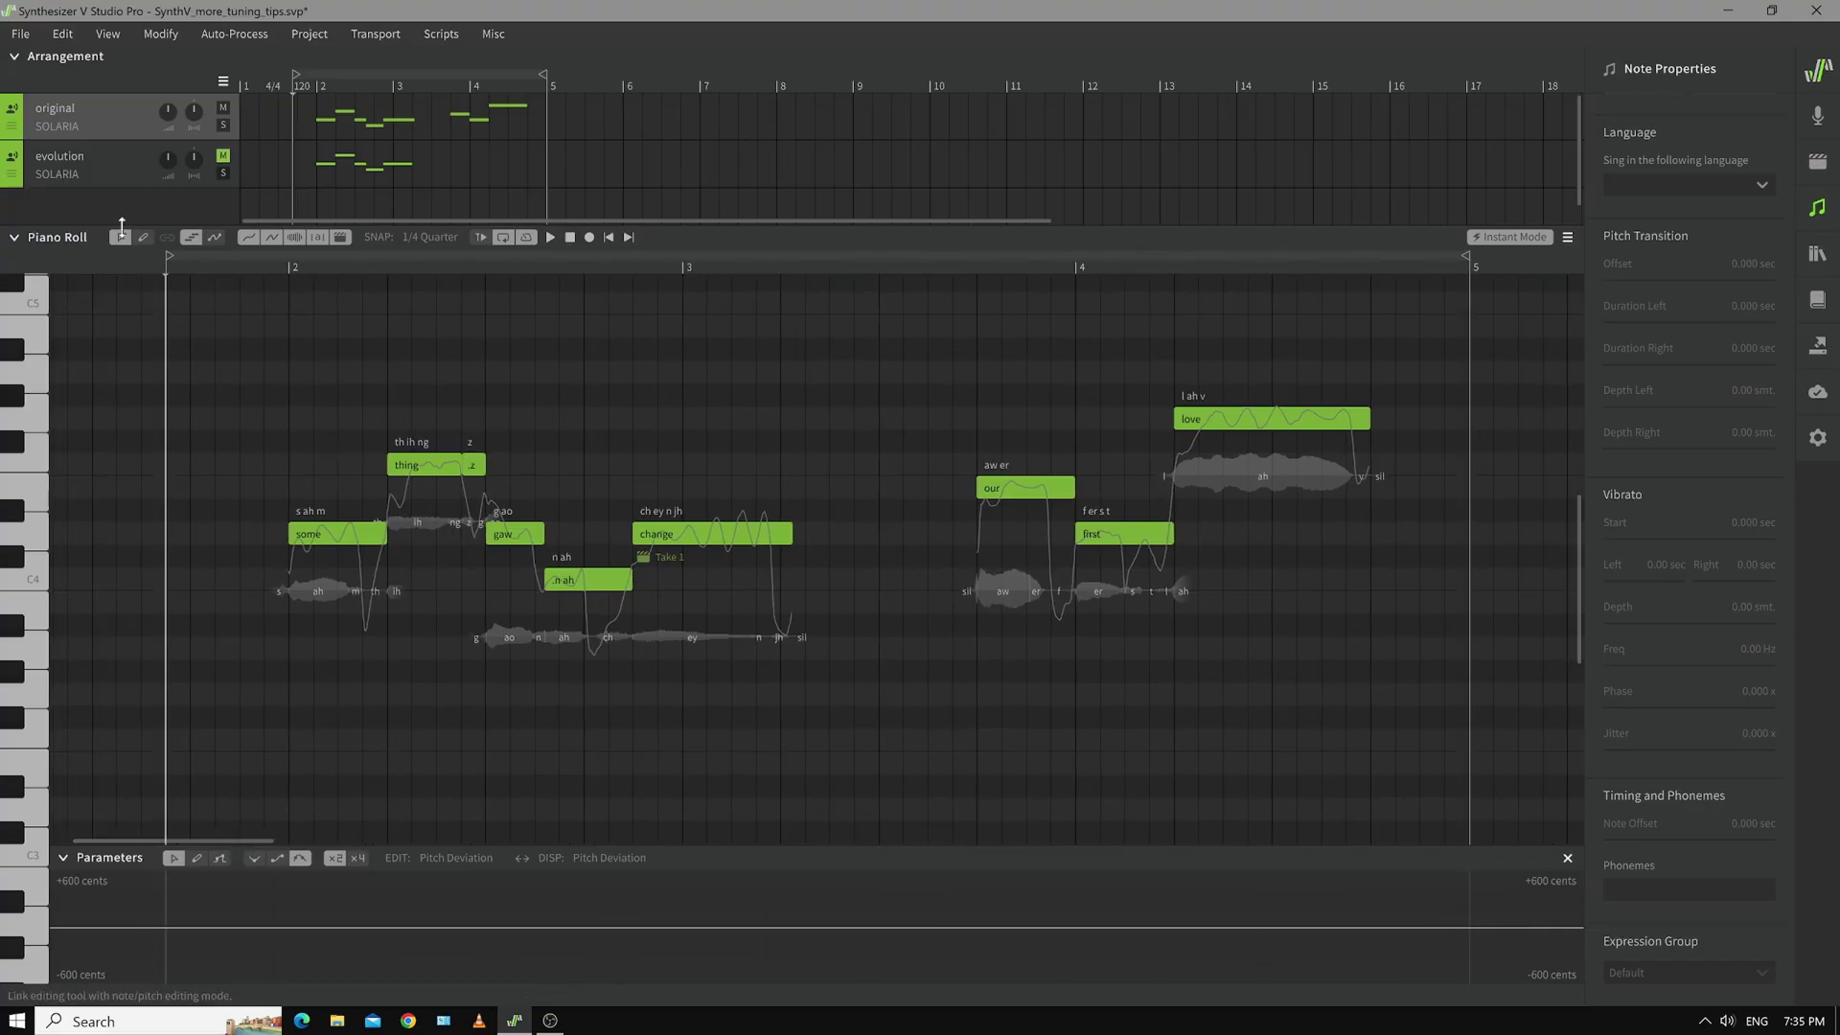
- Select the five notes from 'some' to 'change' and merge them into a group
drag(241, 388, 828, 693)
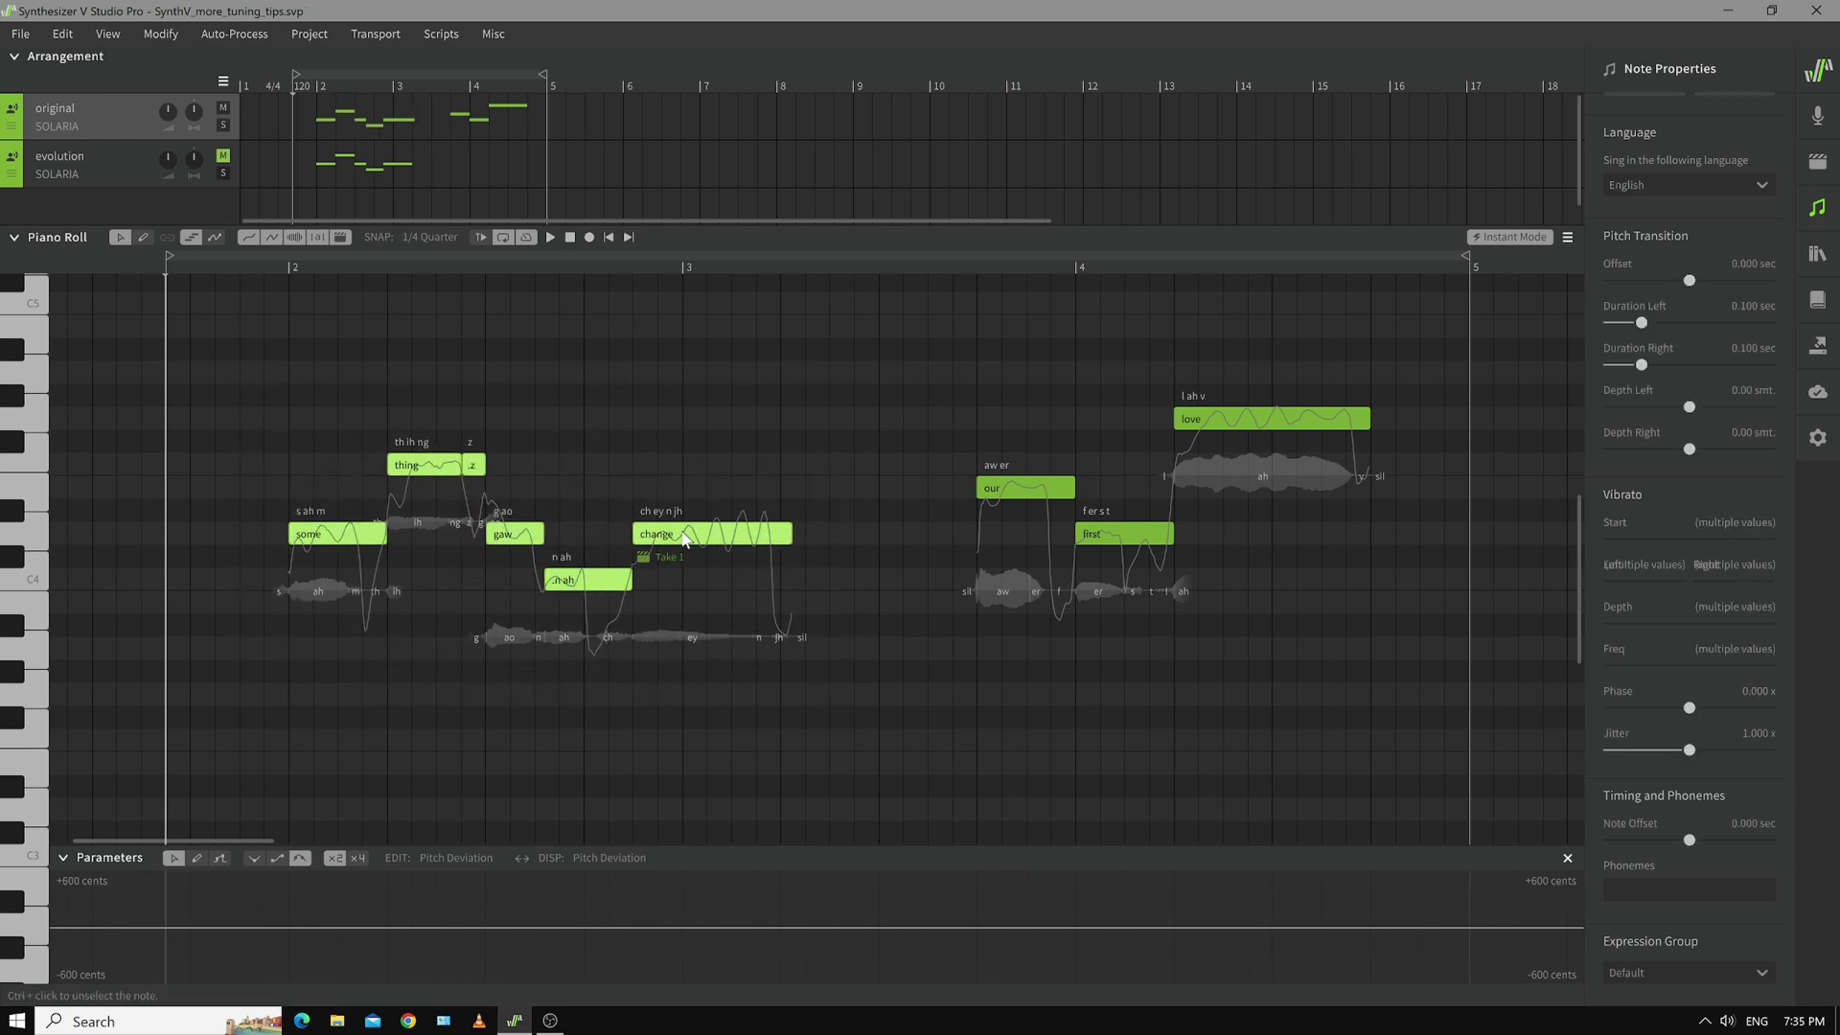
click(693, 557)
click(709, 479)
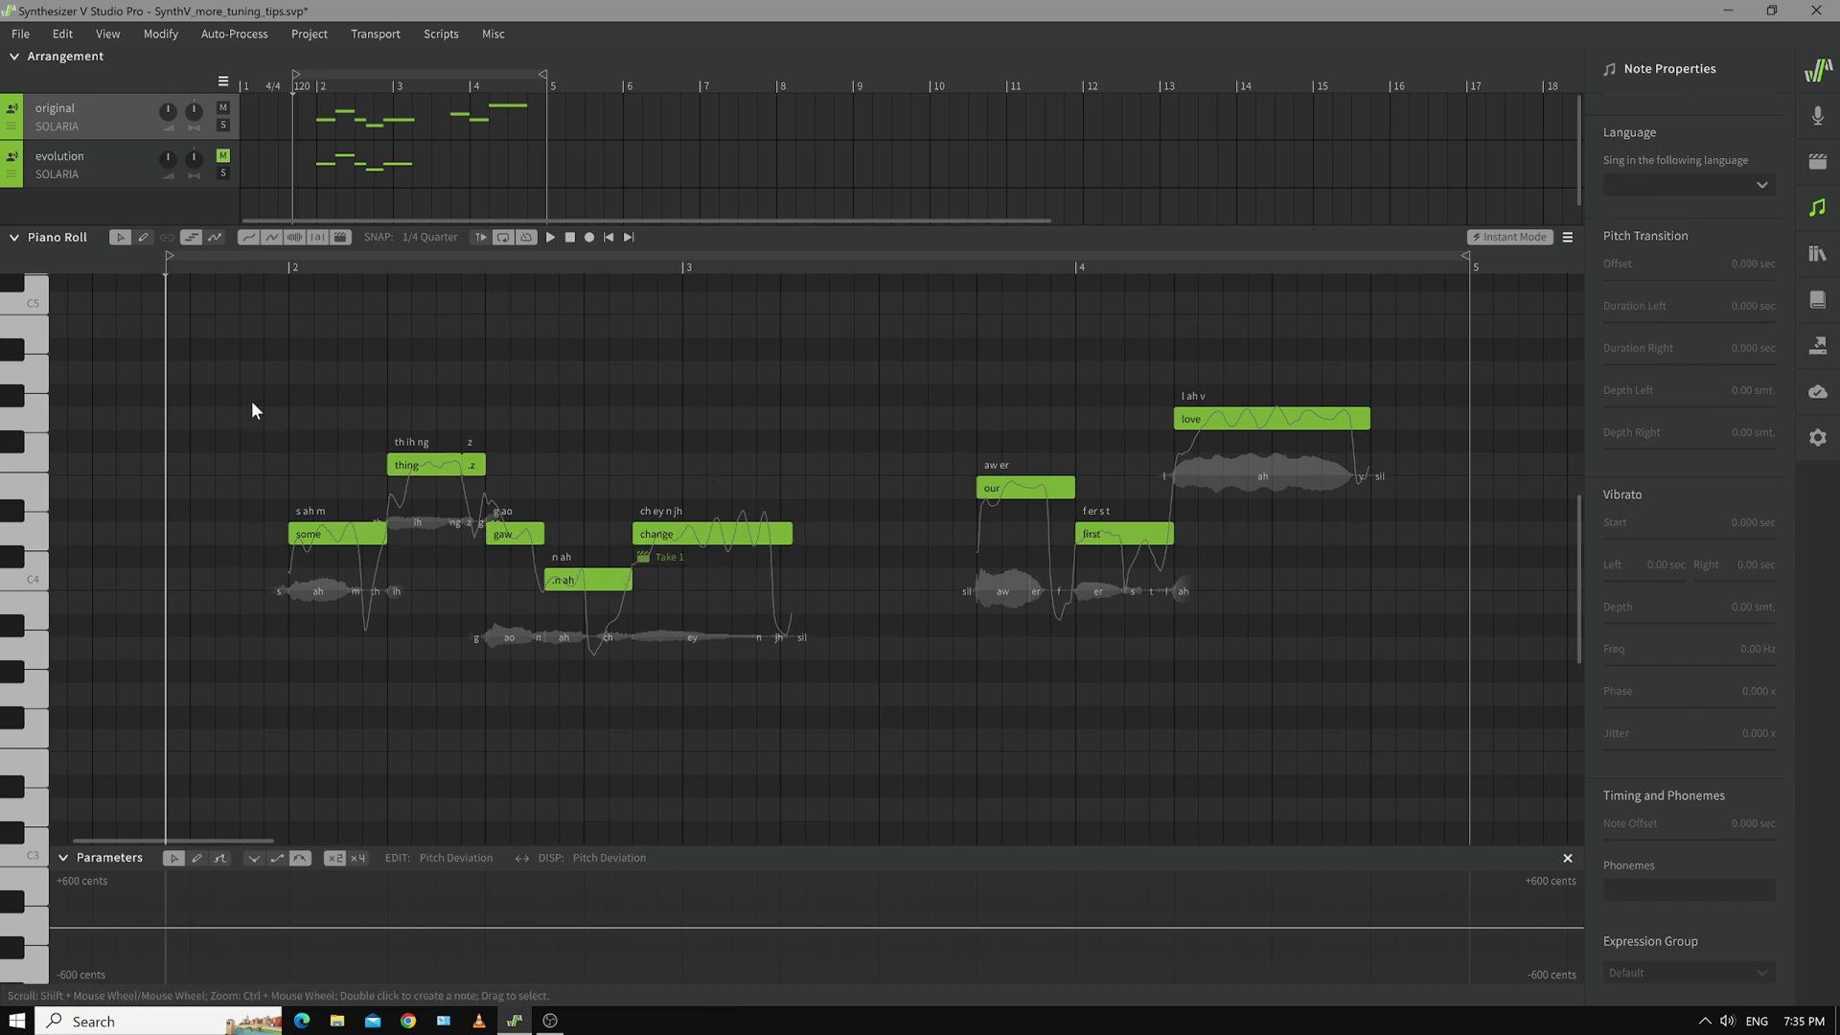
drag(251, 401, 835, 712)
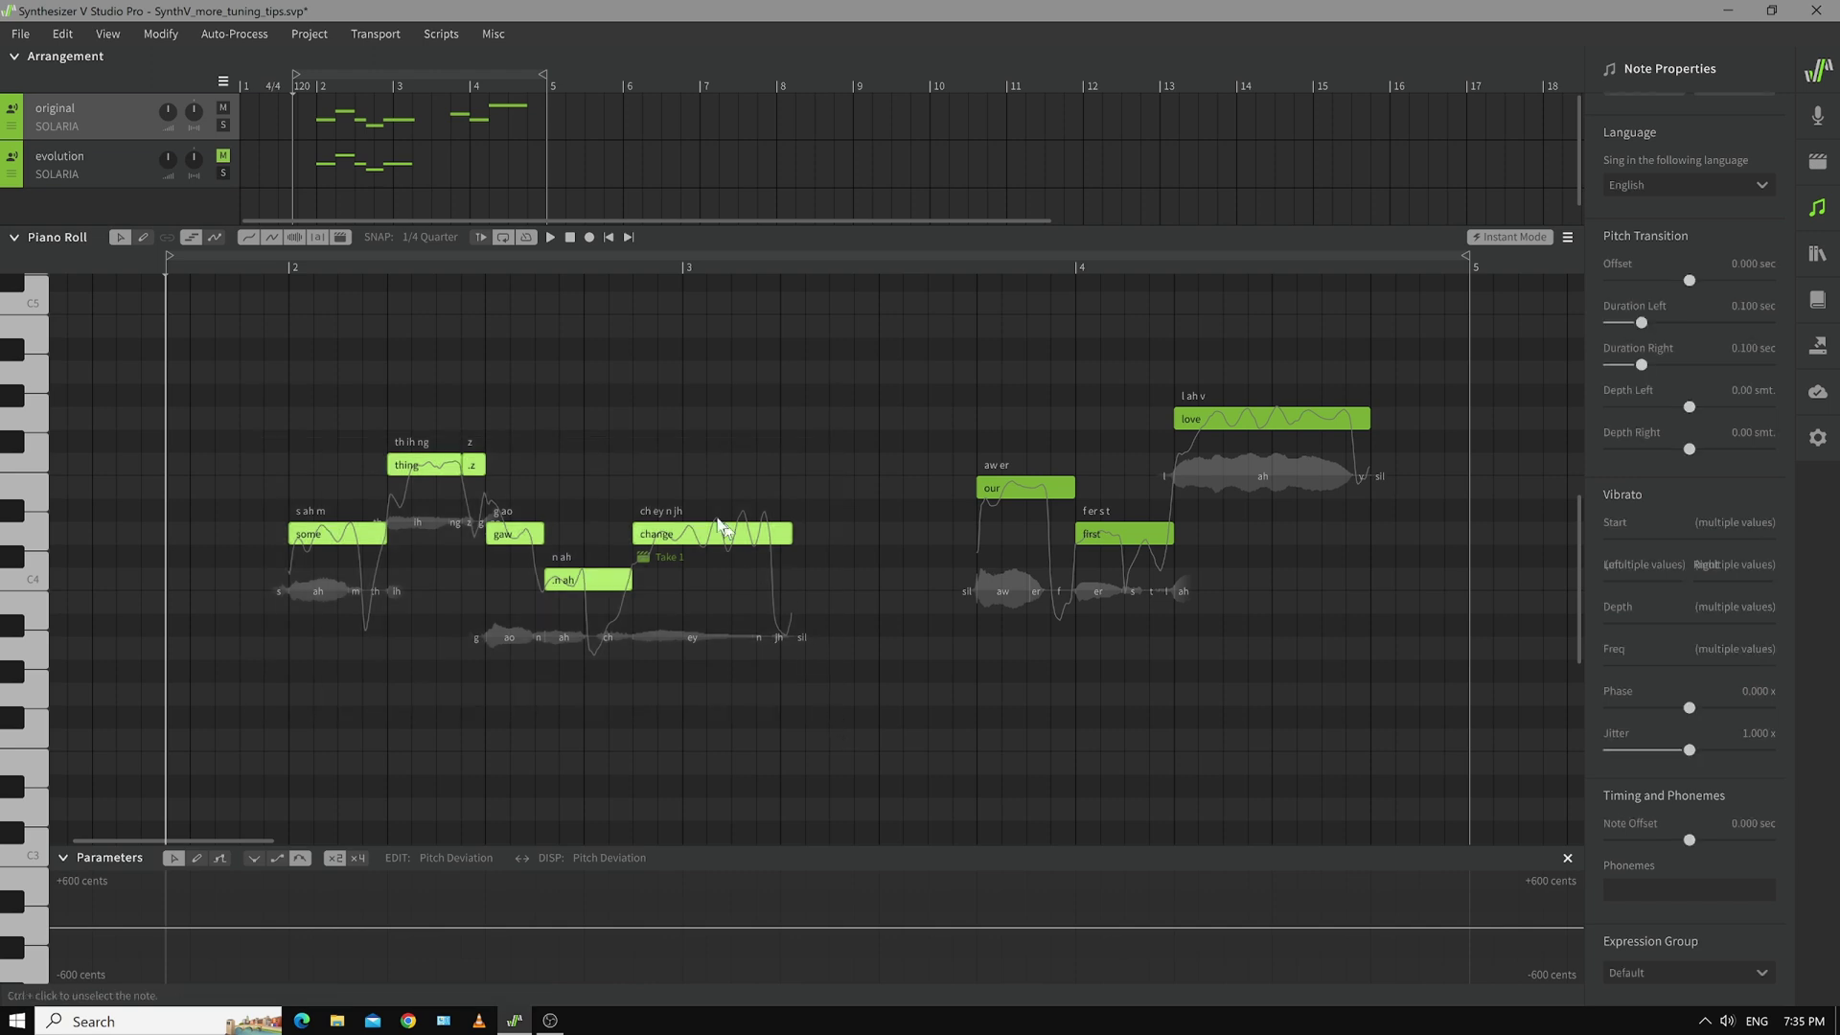
click(158, 35)
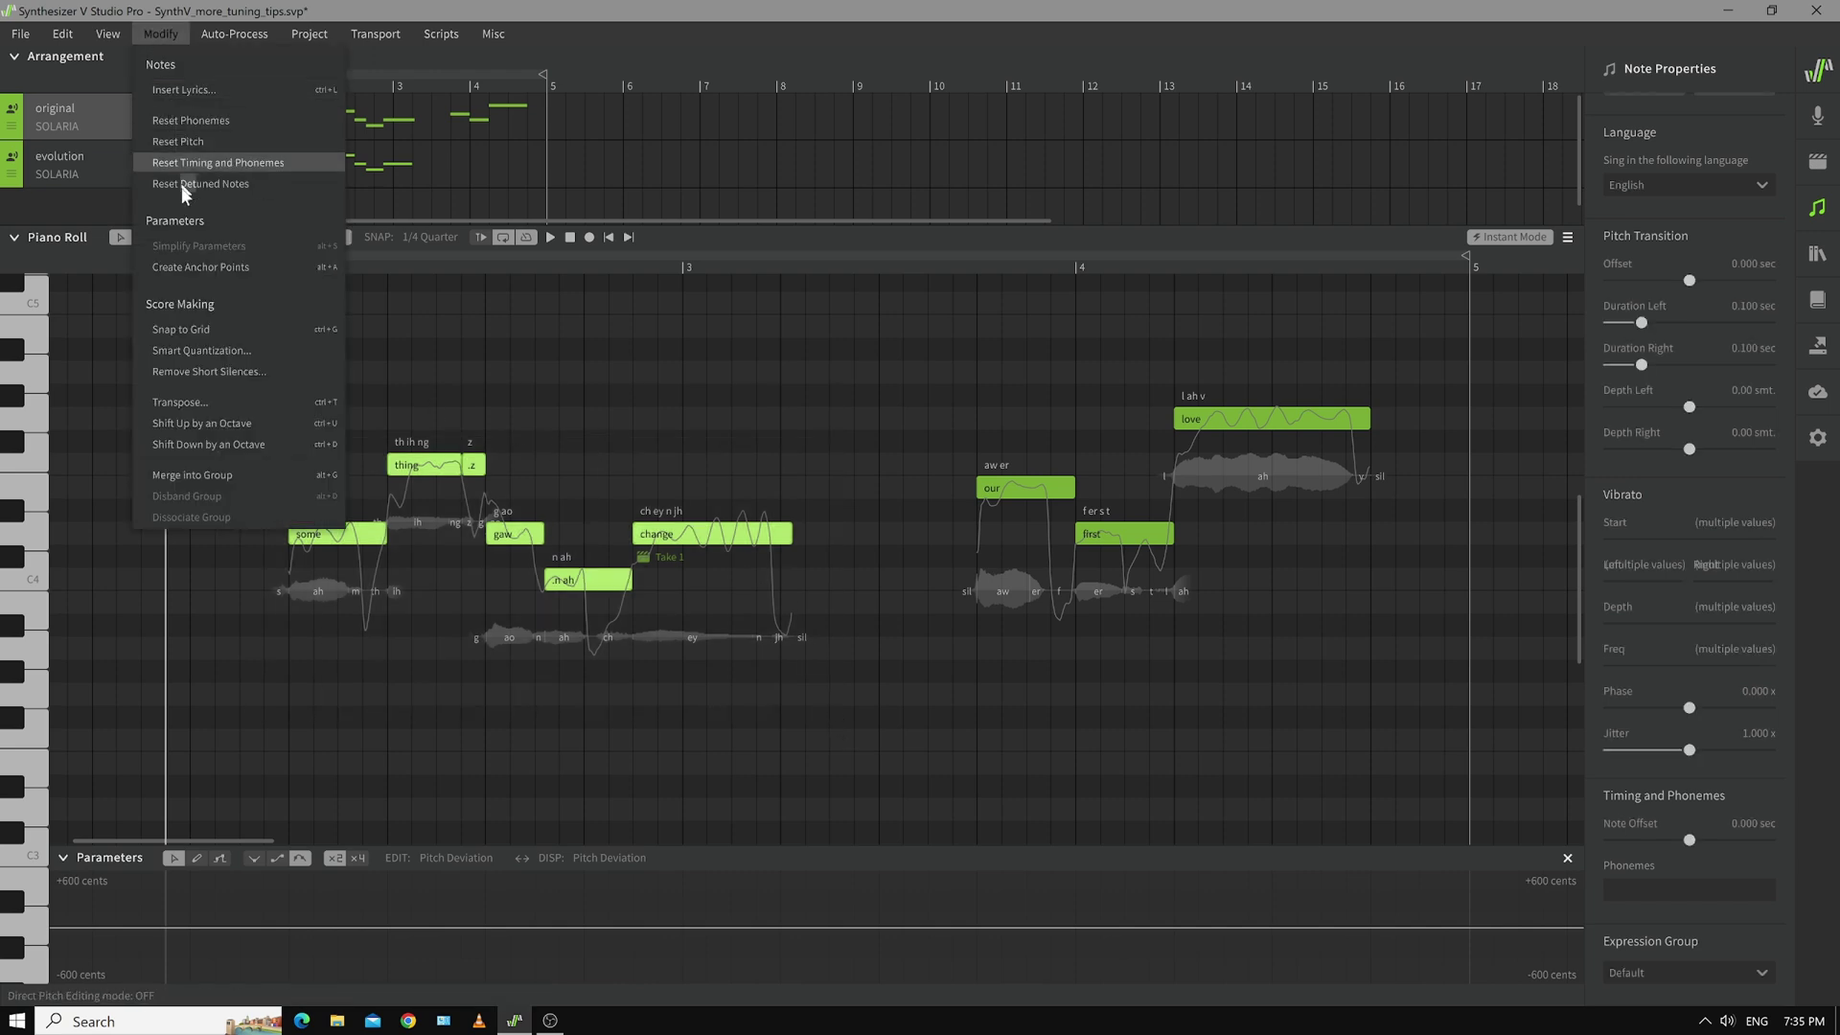
click(228, 474)
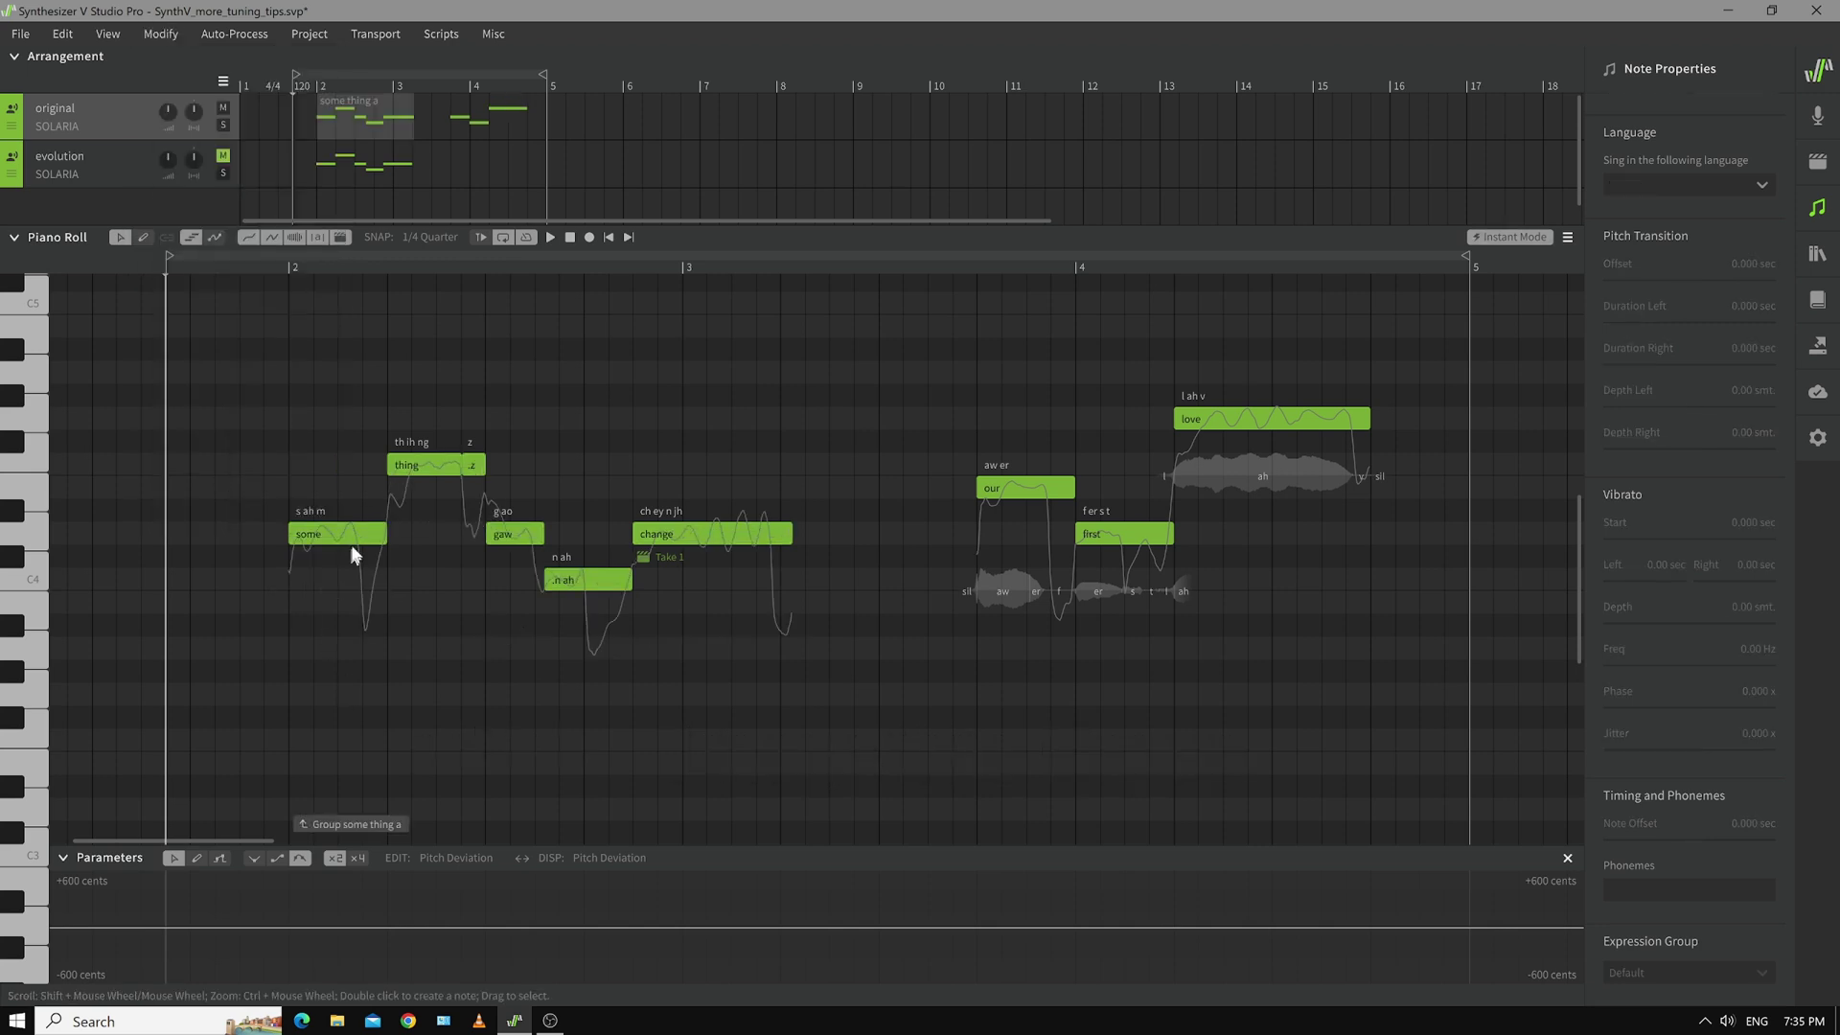
- Test moving the 'some thing a' group with undo and redo, then shift it later
drag(483, 469, 506, 469)
key(ctrl+z)
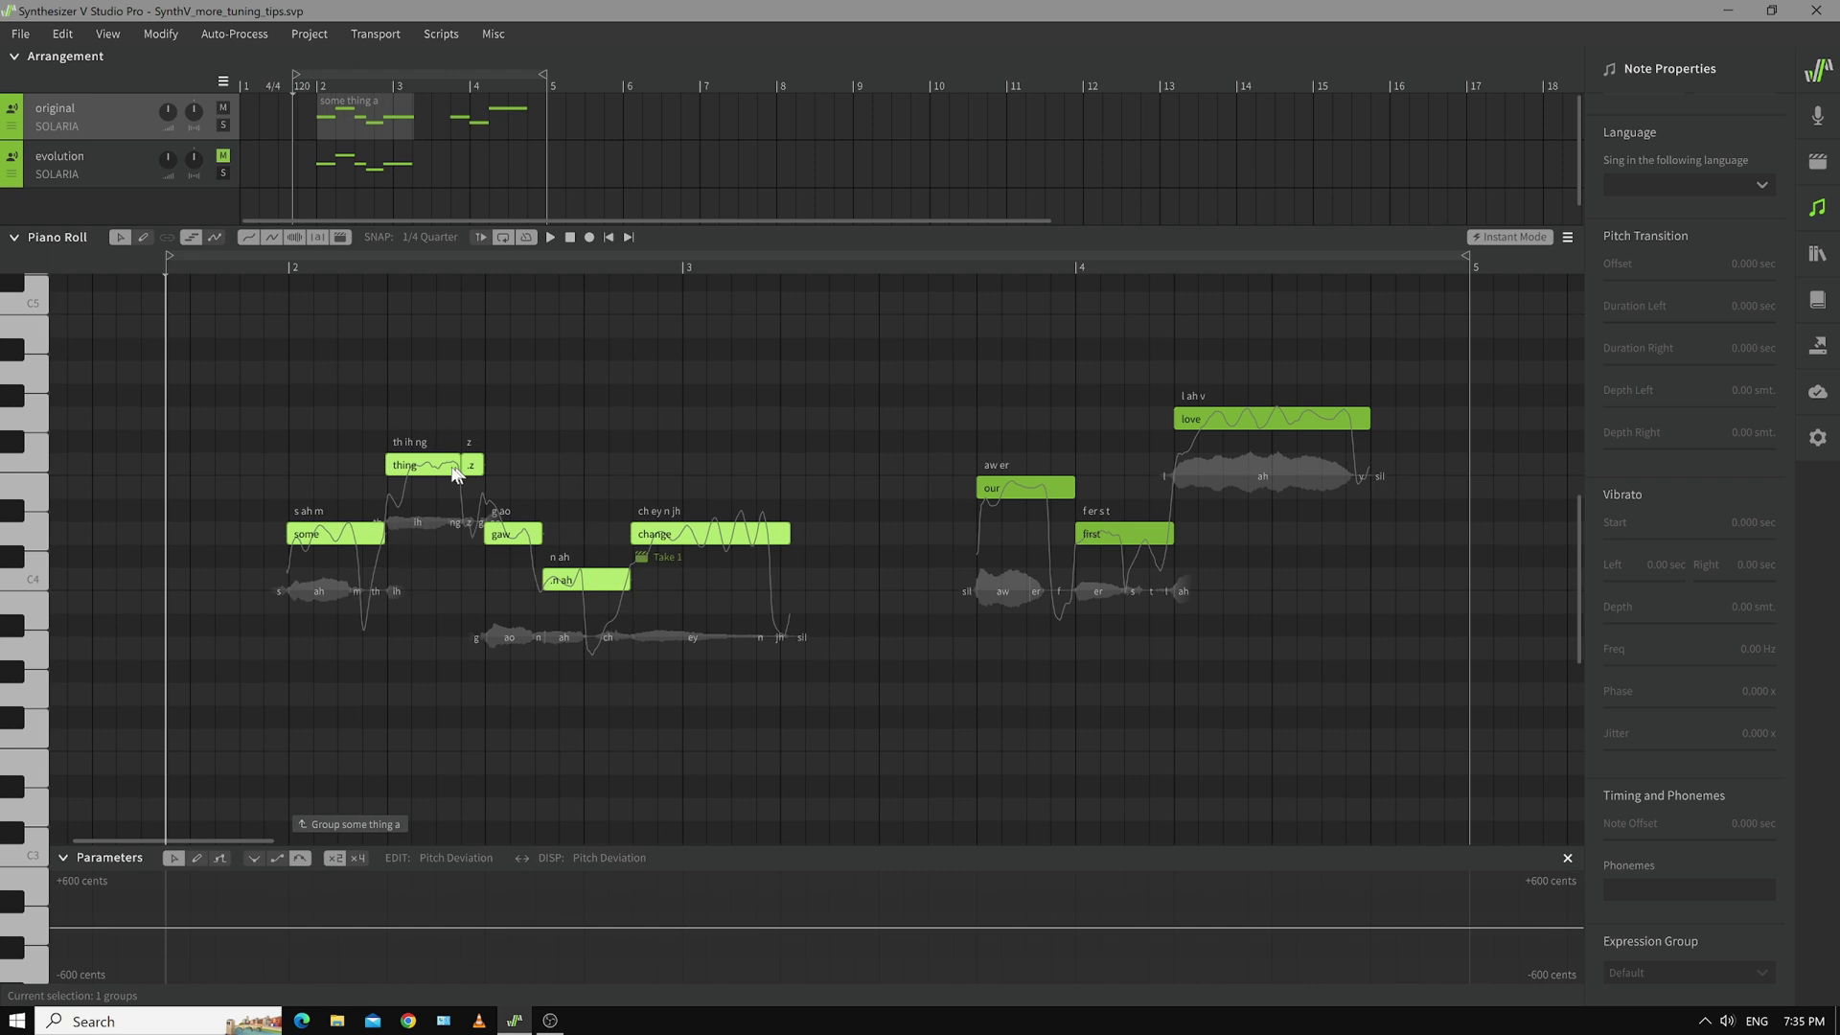
key(ctrl+y)
key(ctrl+z)
key(ctrl+z)
drag(370, 473, 433, 467)
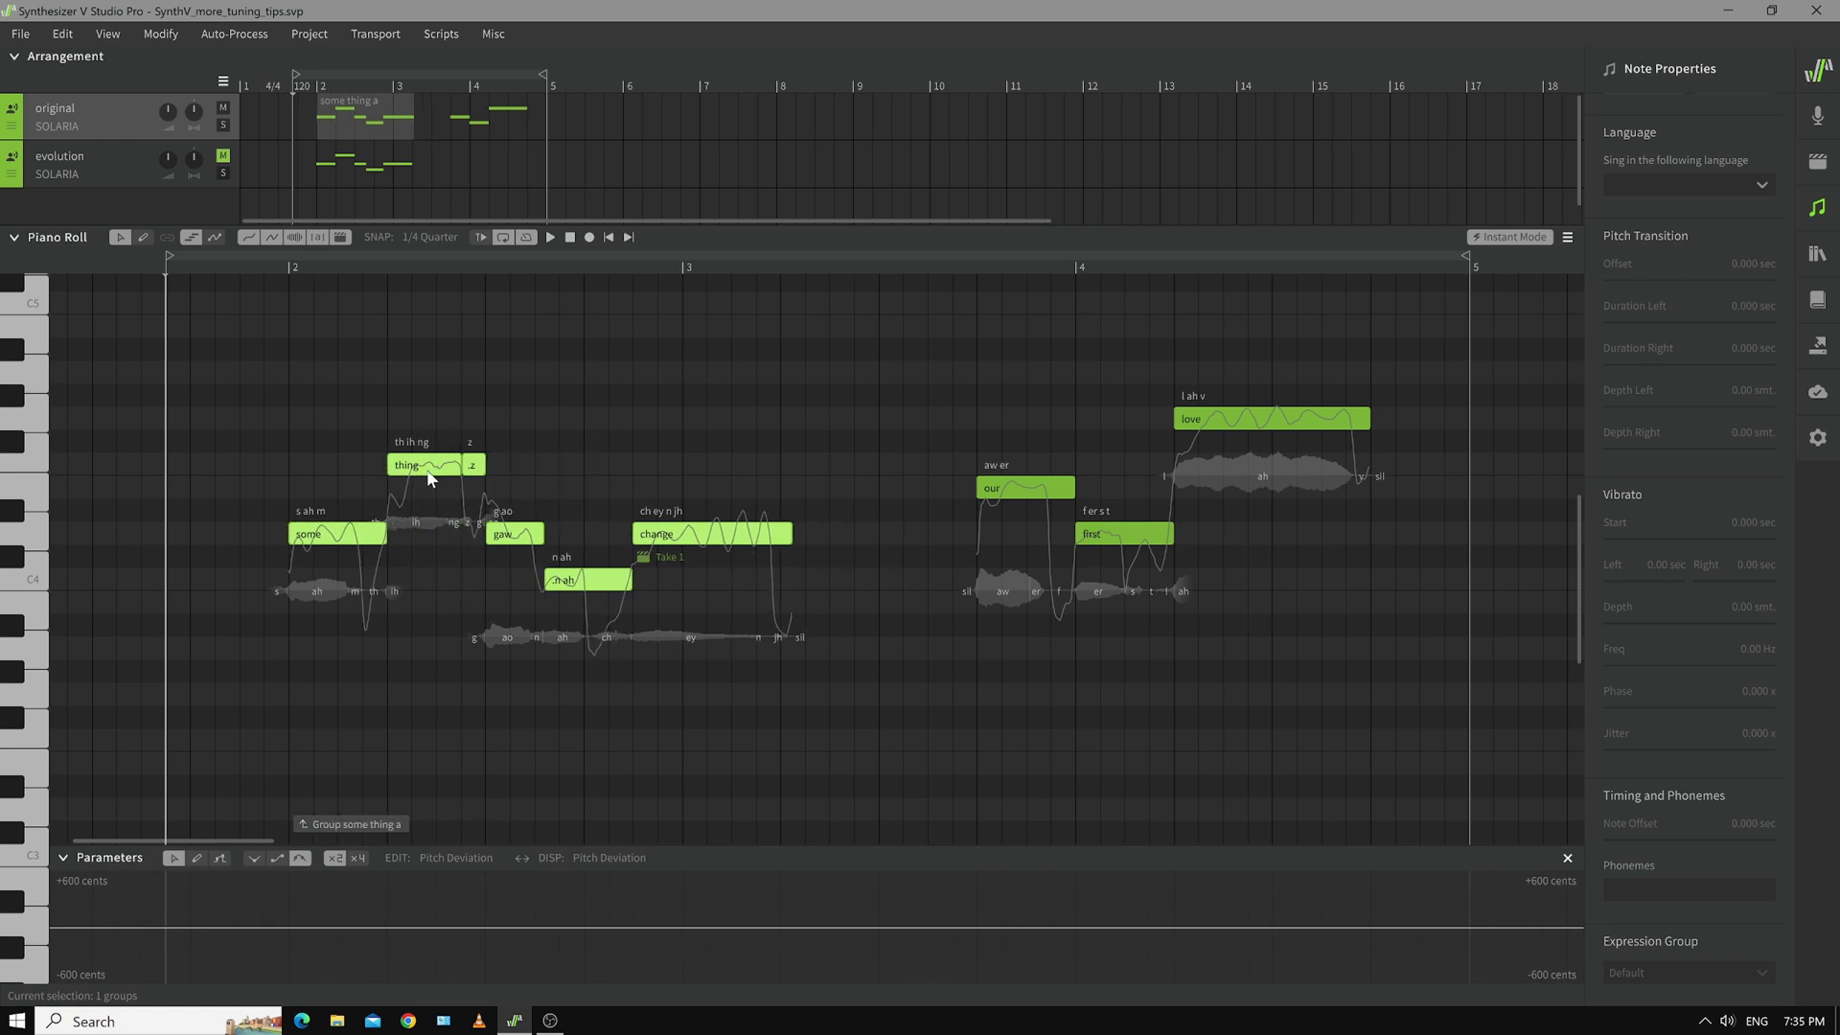
right_click(108, 158)
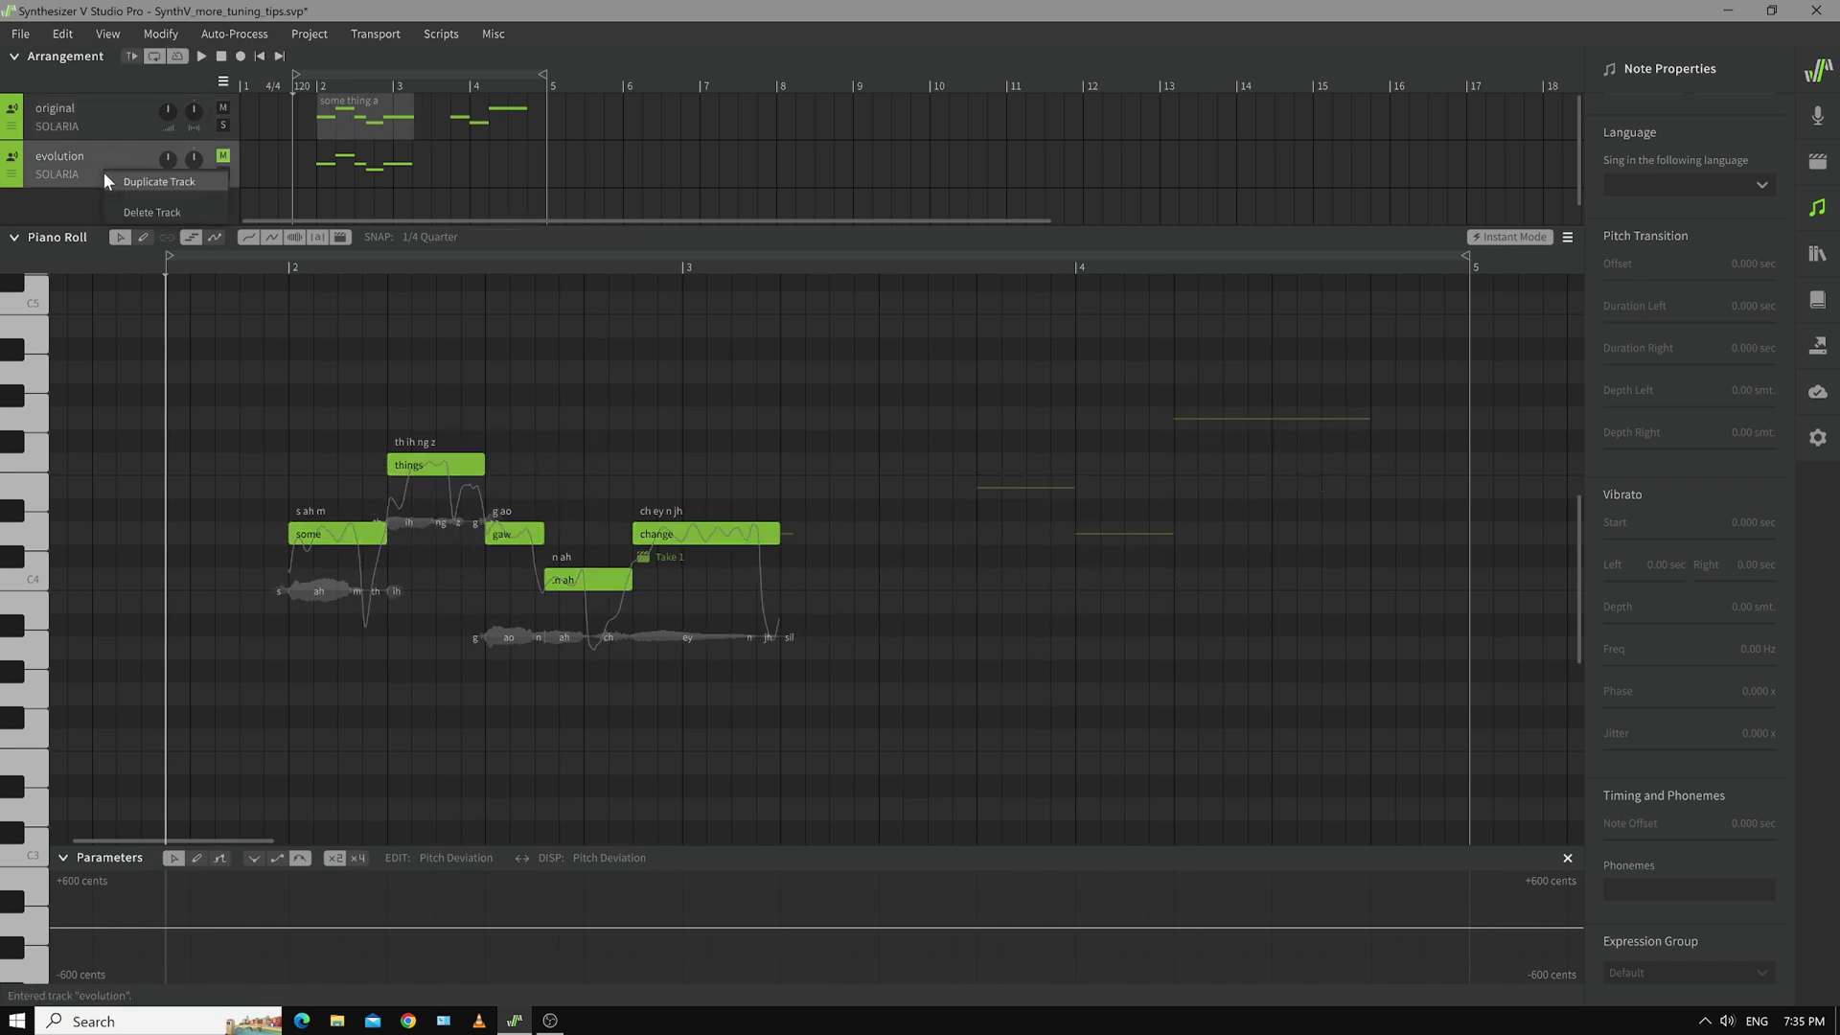
- Delete the evolution track and trial-move the 'some thing a' group in time and pitch
click(124, 205)
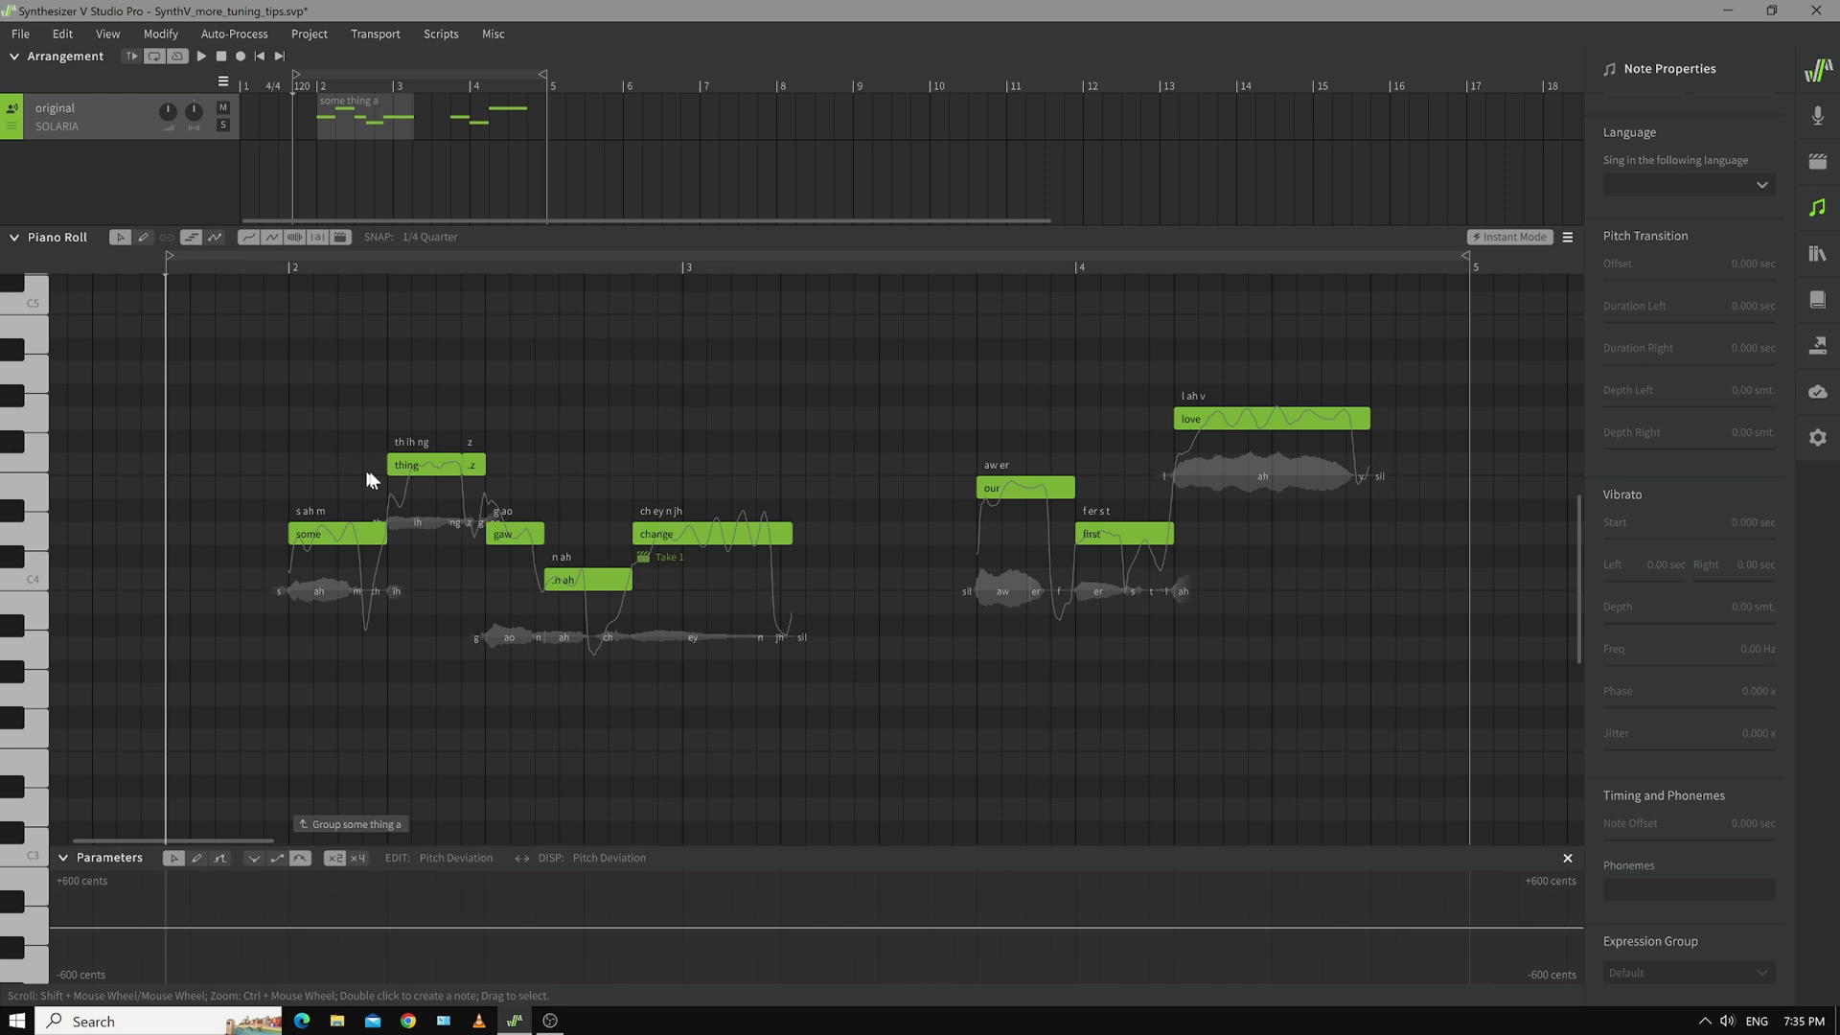
mouse_move(428, 473)
mouse_down()
mouse_move(436, 499)
mouse_move(524, 476)
mouse_move(535, 490)
mouse_move(534, 469)
mouse_move(456, 478)
mouse_move(450, 499)
mouse_move(436, 478)
mouse_up()
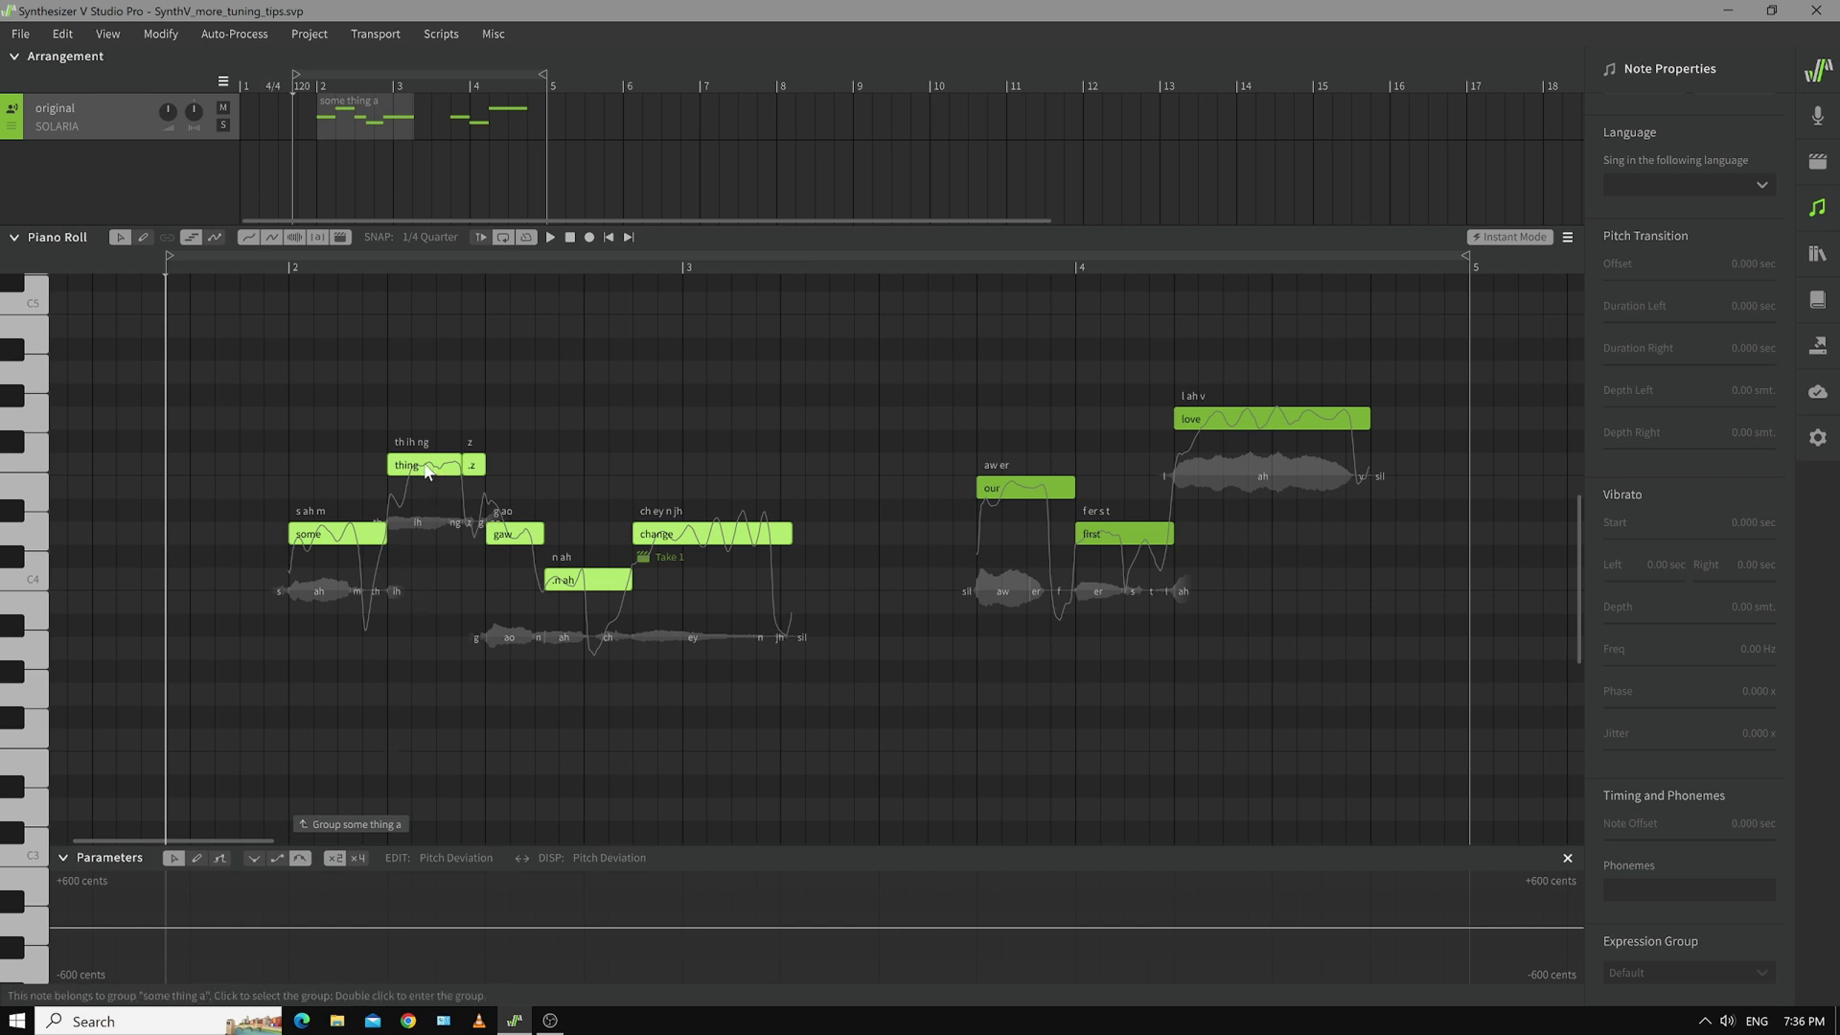
drag(426, 469, 418, 538)
mouse_move(425, 469)
mouse_down()
mouse_move(440, 429)
mouse_move(429, 475)
mouse_move(418, 432)
mouse_move(425, 466)
mouse_up()
- Set note snapping to 1/16 Quarter and return the group to its original pitch
click(428, 239)
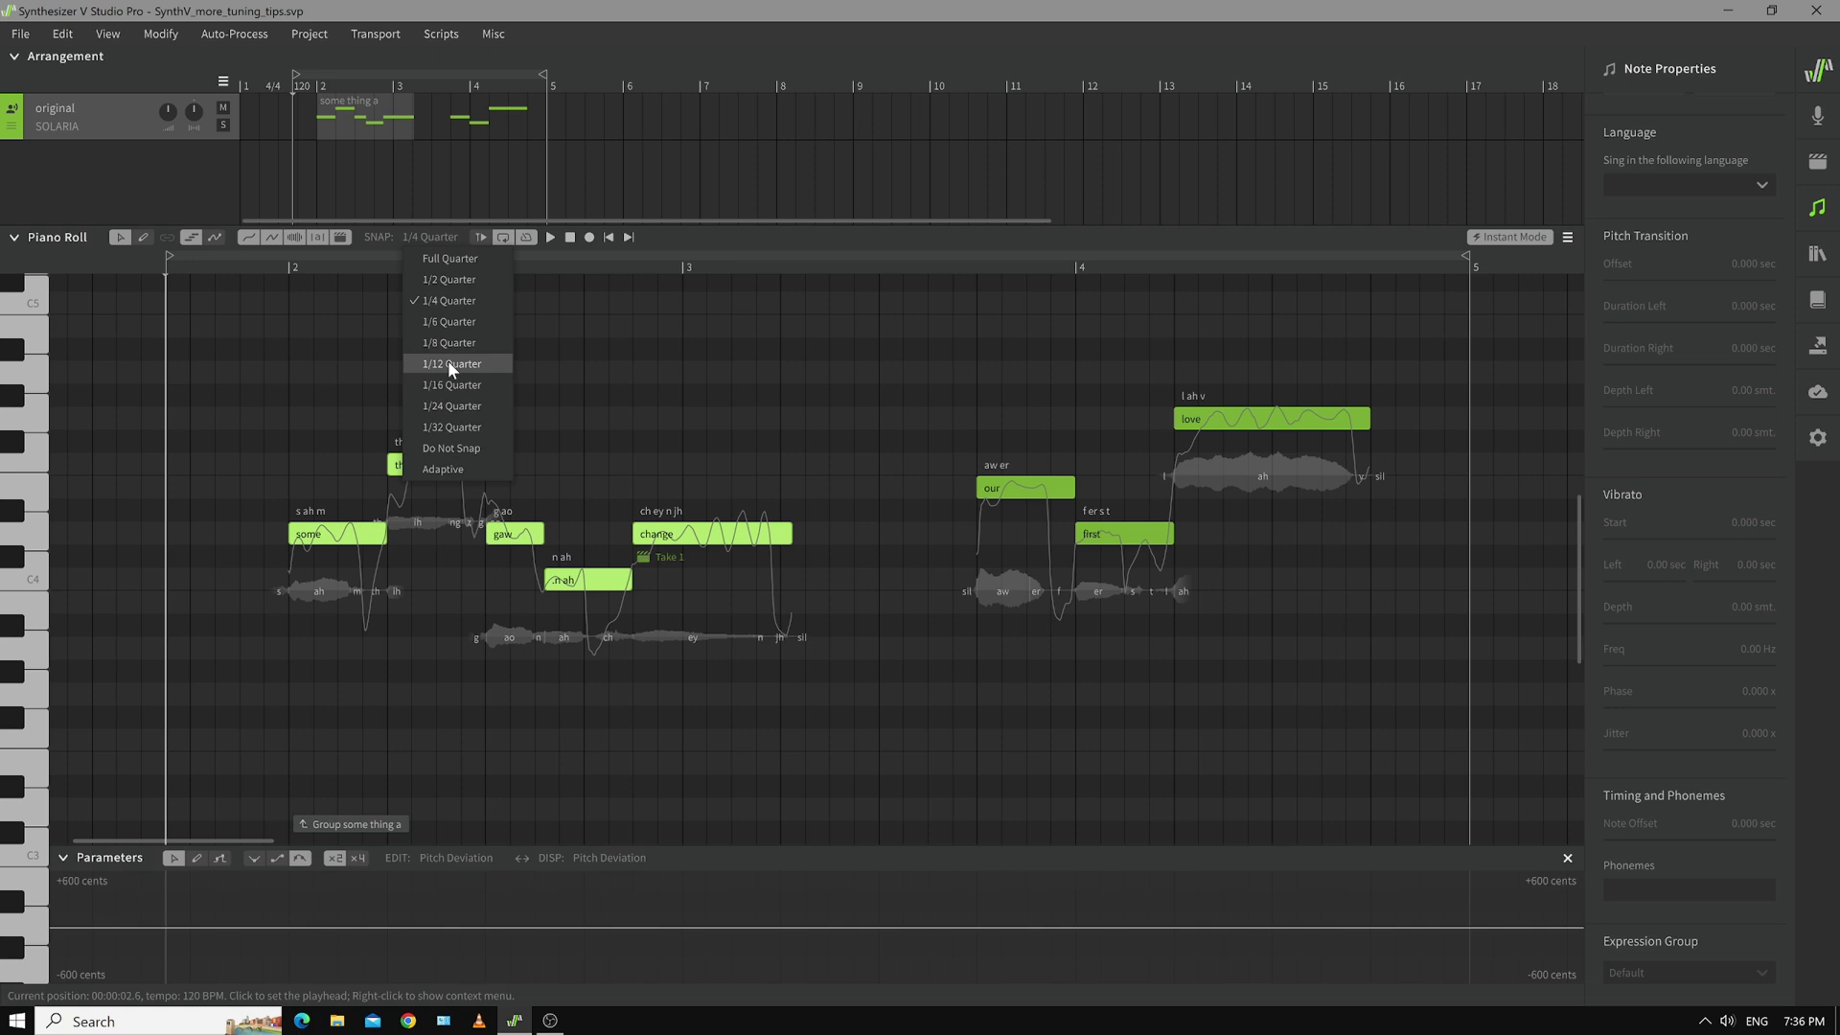
click(446, 362)
mouse_move(430, 476)
mouse_down()
mouse_move(413, 430)
mouse_move(431, 381)
mouse_move(433, 522)
mouse_move(424, 386)
mouse_move(429, 513)
mouse_move(429, 407)
mouse_move(427, 501)
mouse_move(429, 473)
mouse_up()
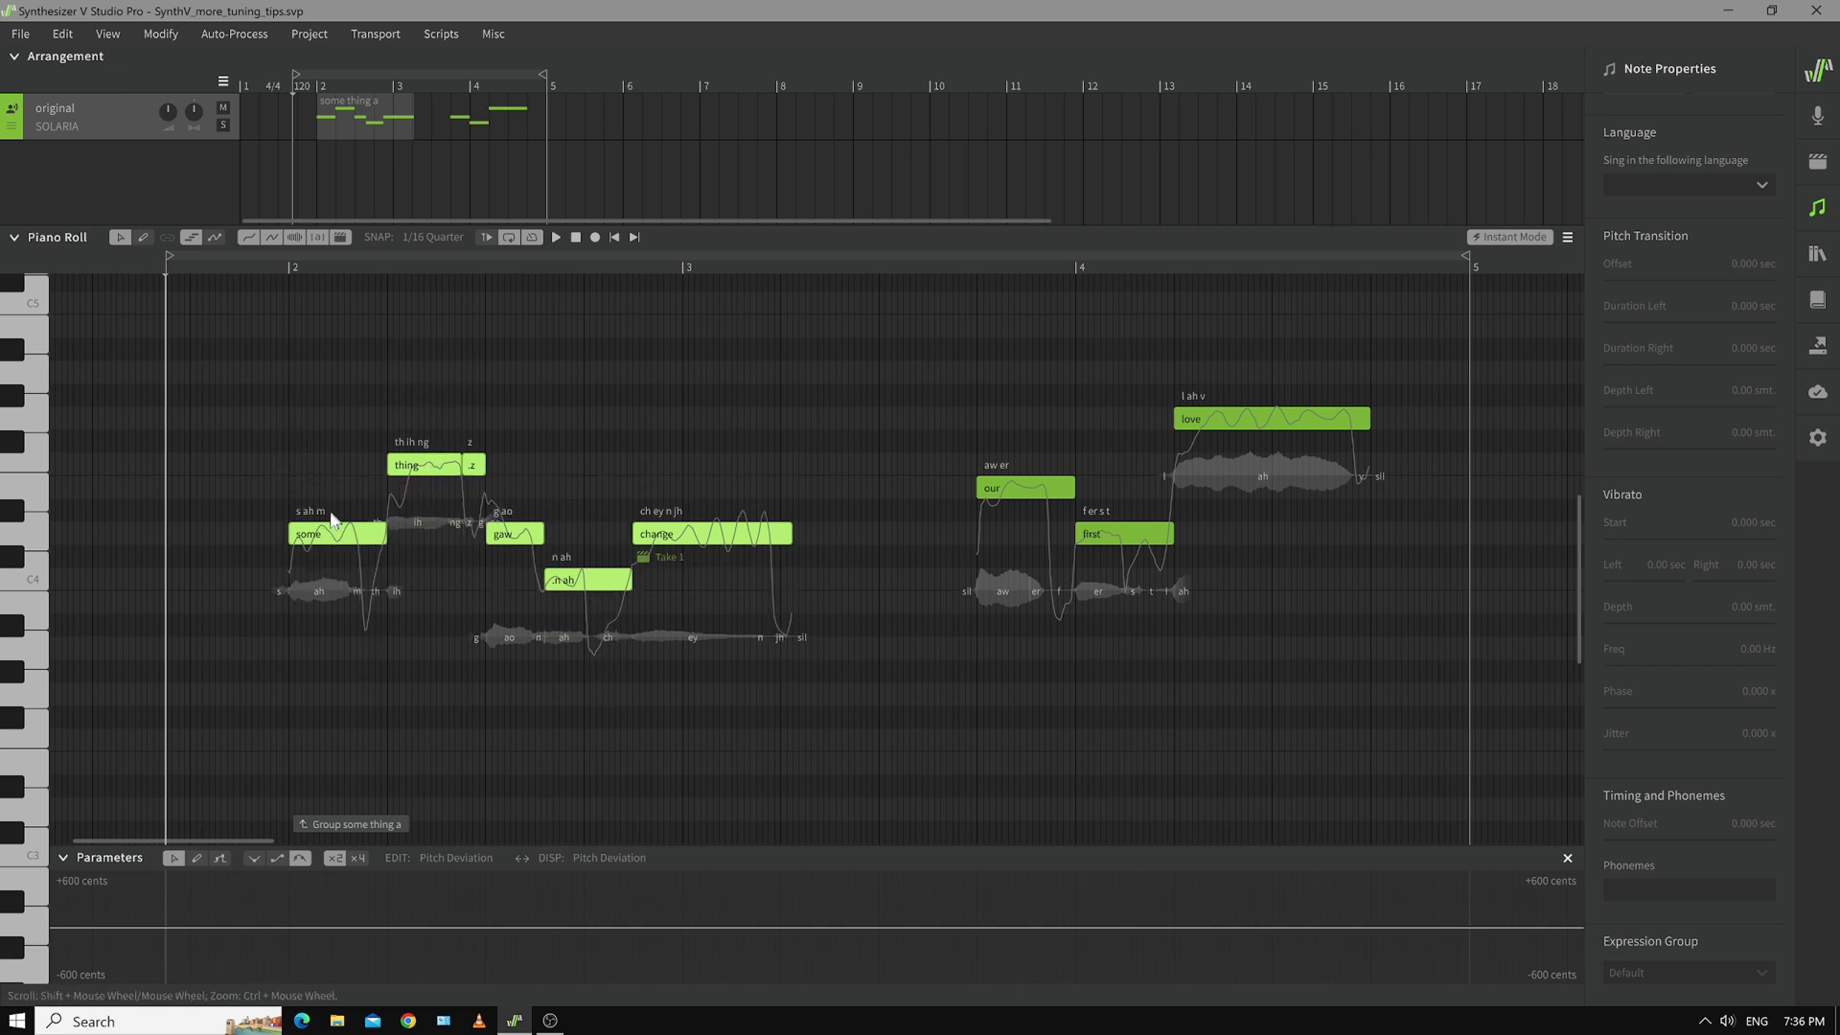
- Disband the 'some thing a' group with Modify > Disband Group and play the phrase
click(169, 37)
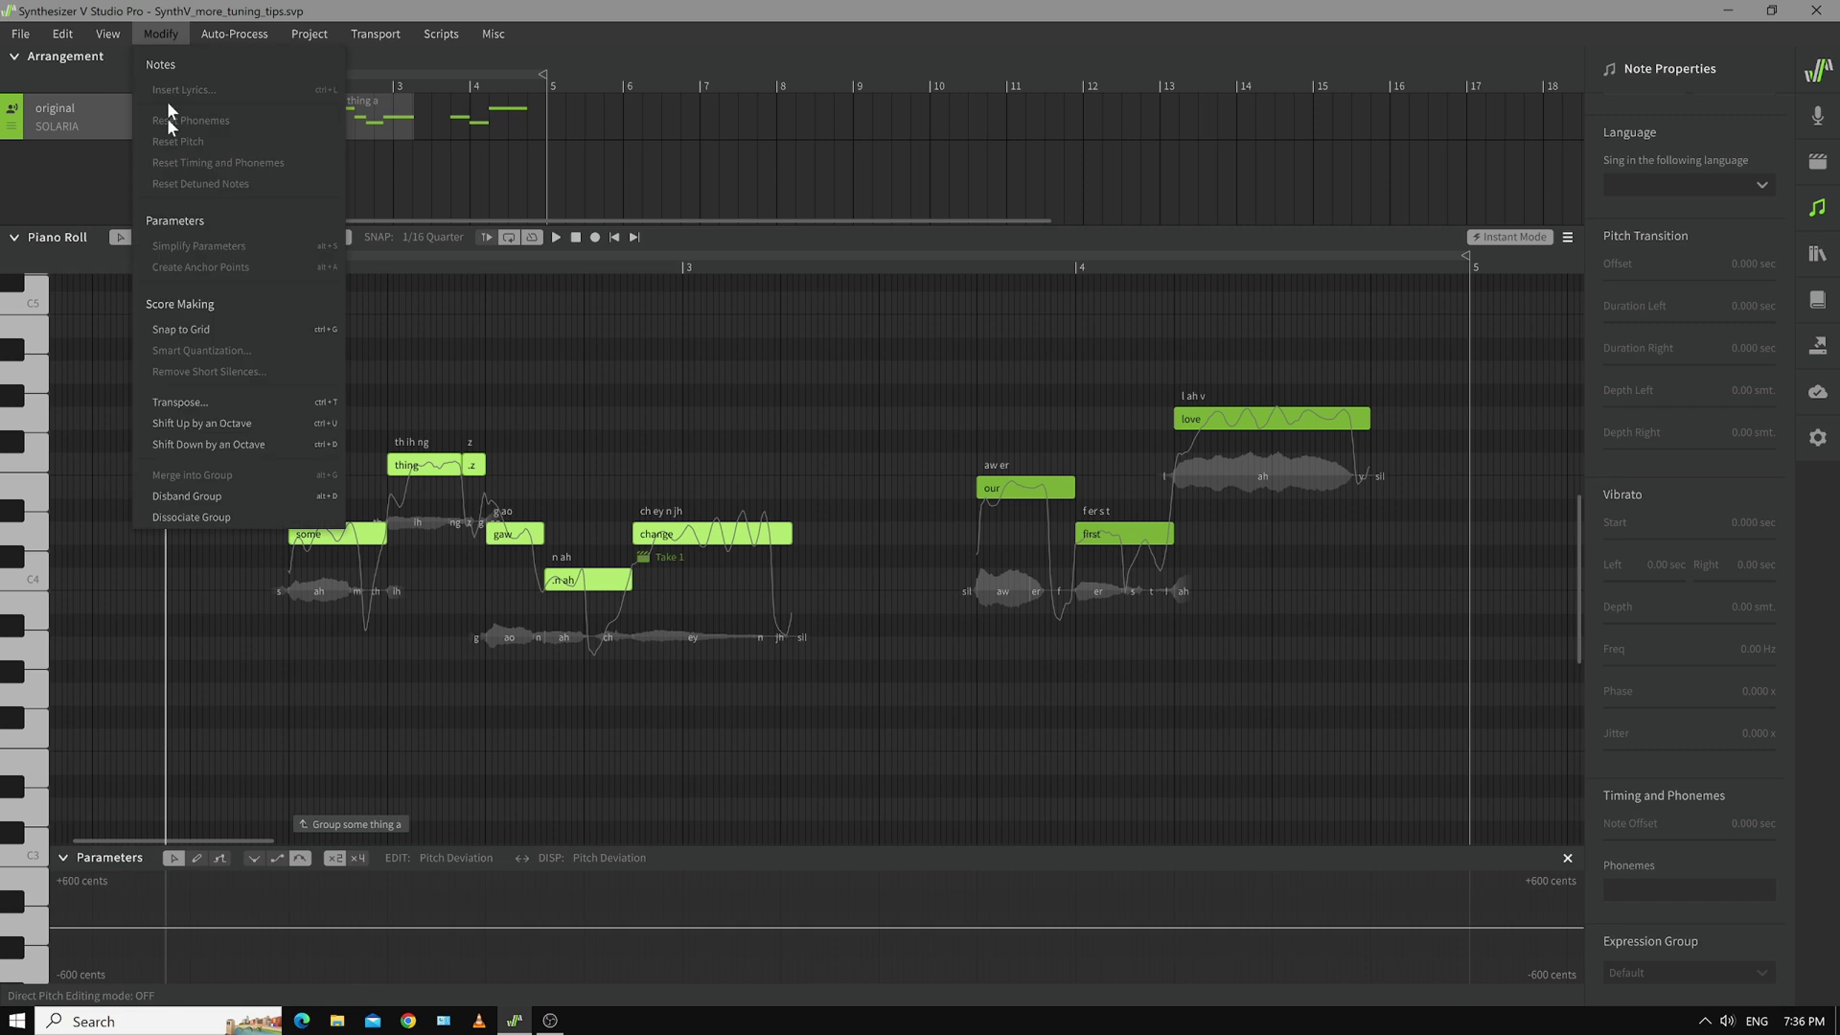
click(211, 495)
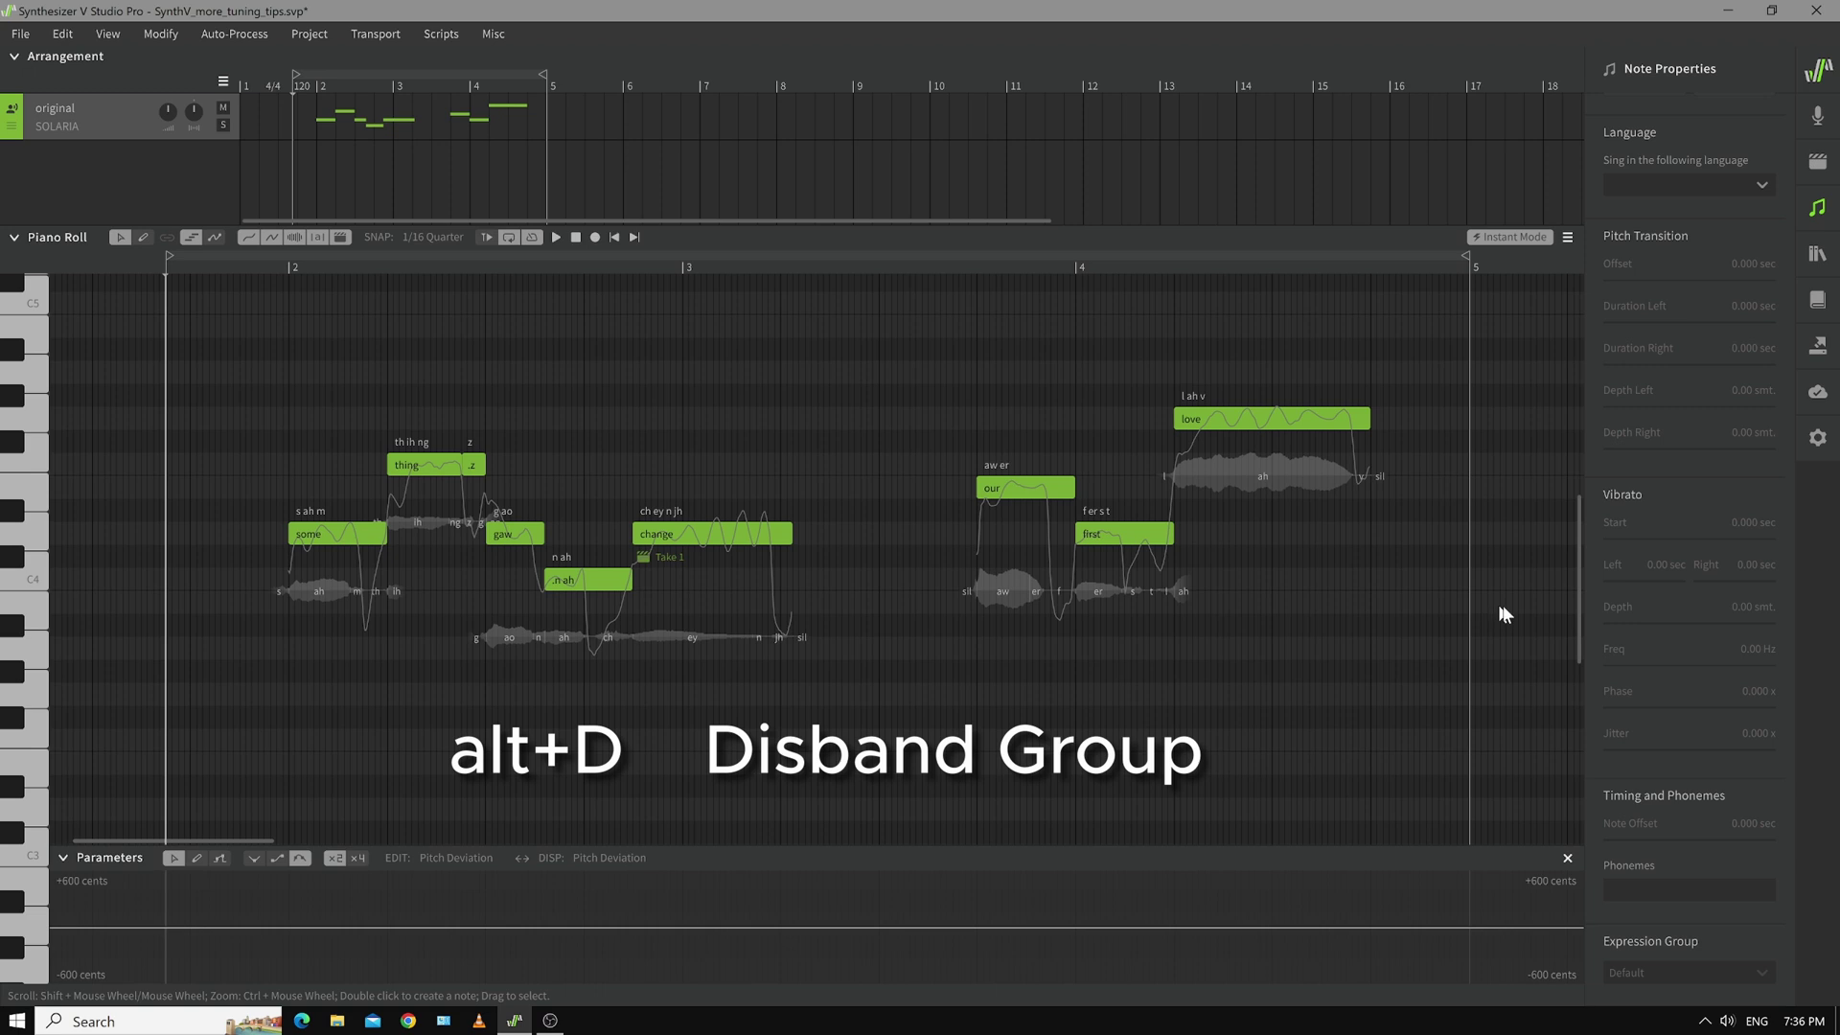
drag(1579, 567, 1579, 529)
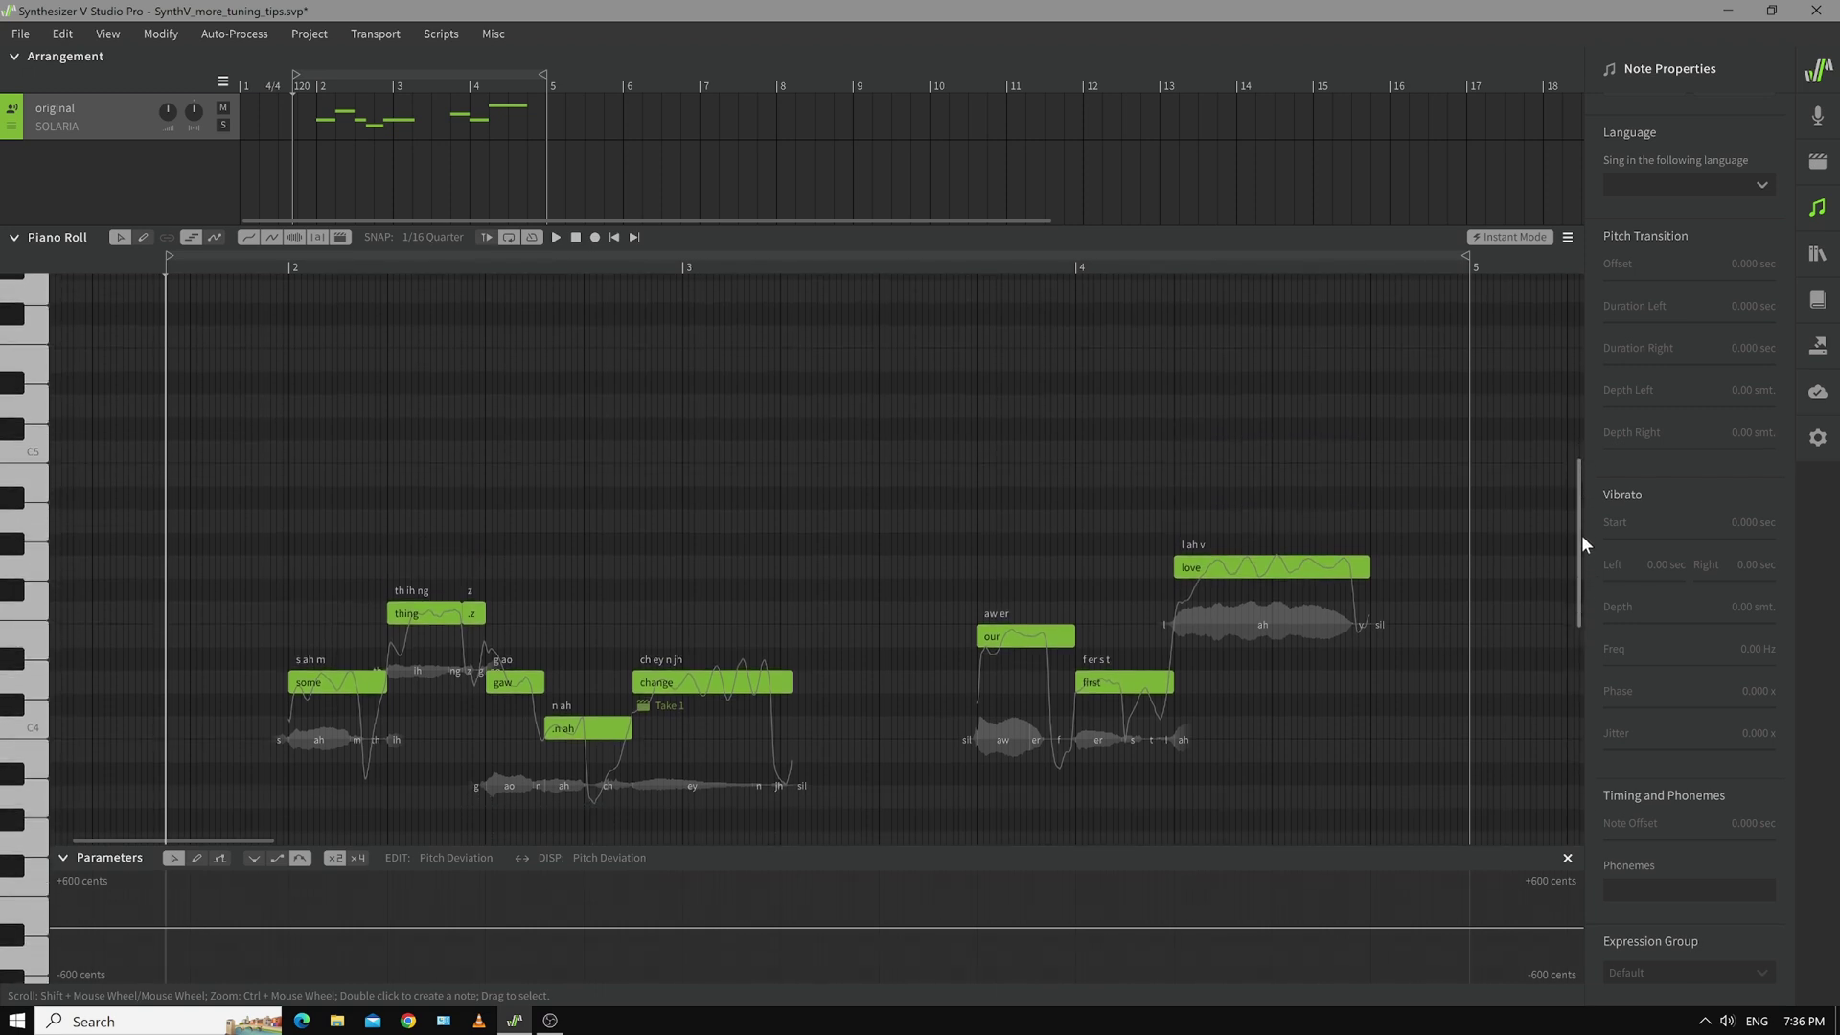
key(space)
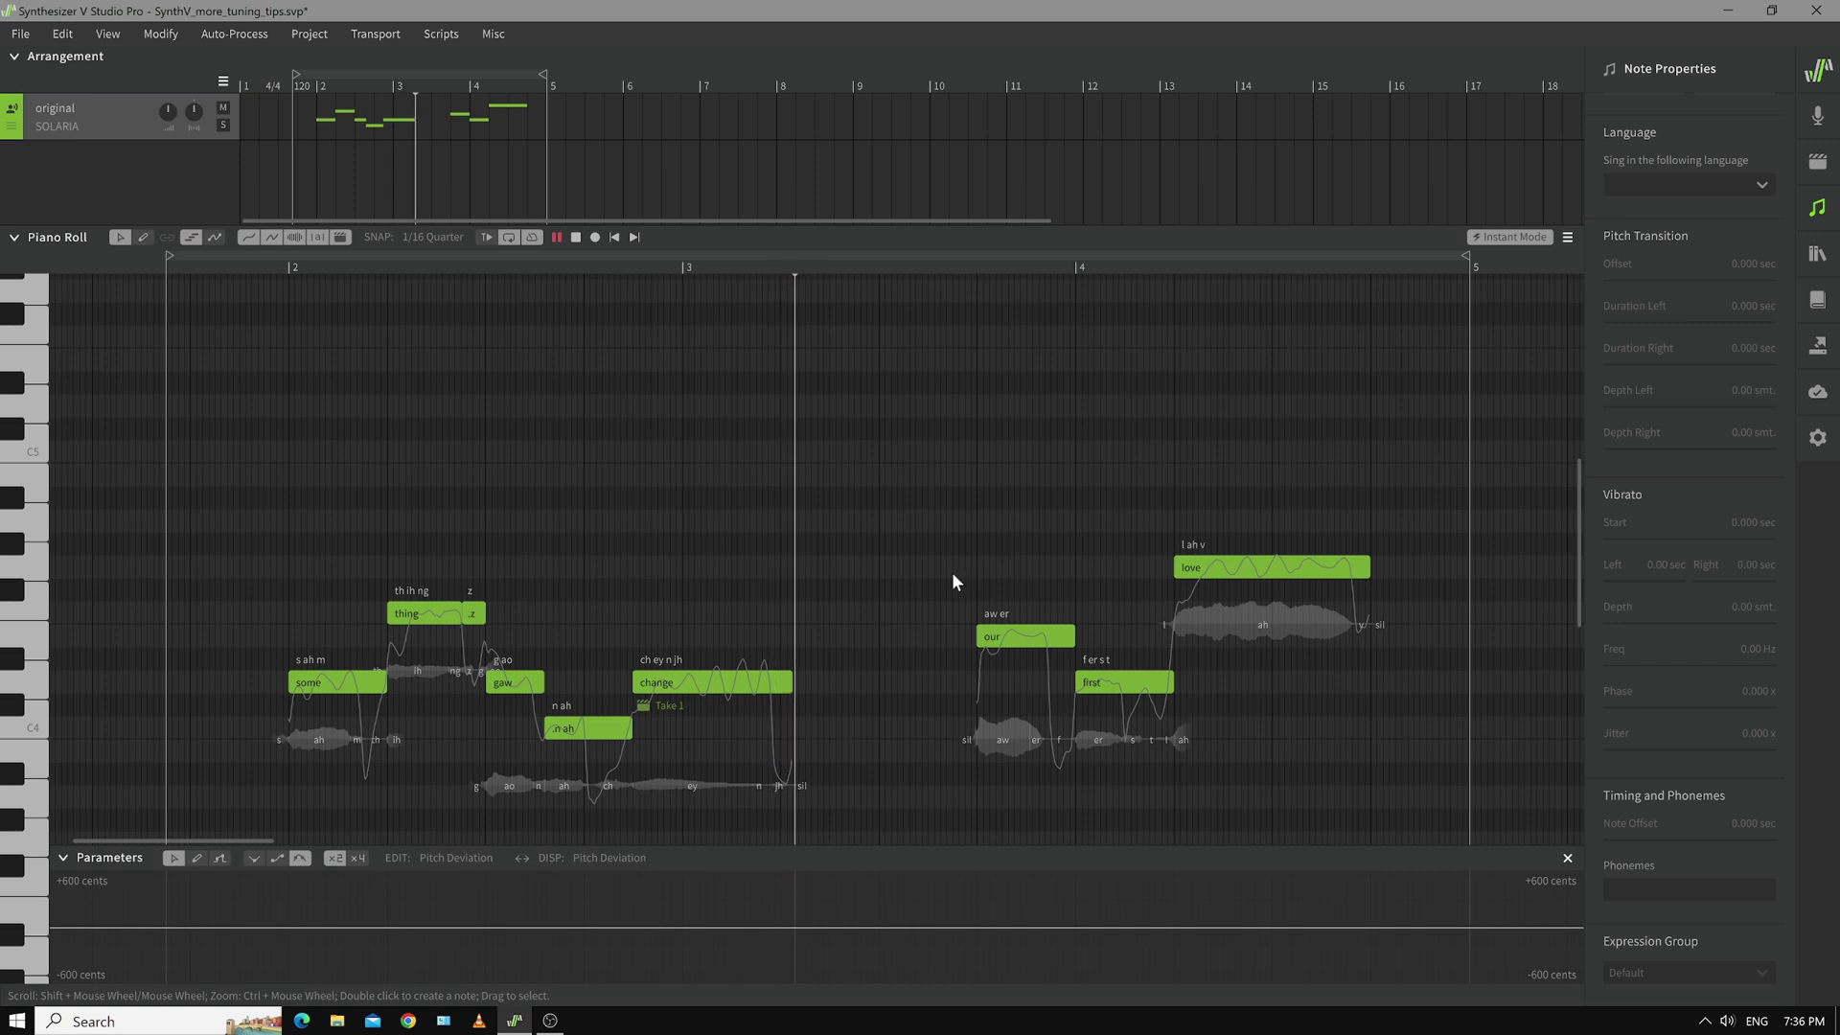
key(space)
- Shift the first phrase's notes up an octave with Ctrl+U and play them
drag(219, 532, 865, 800)
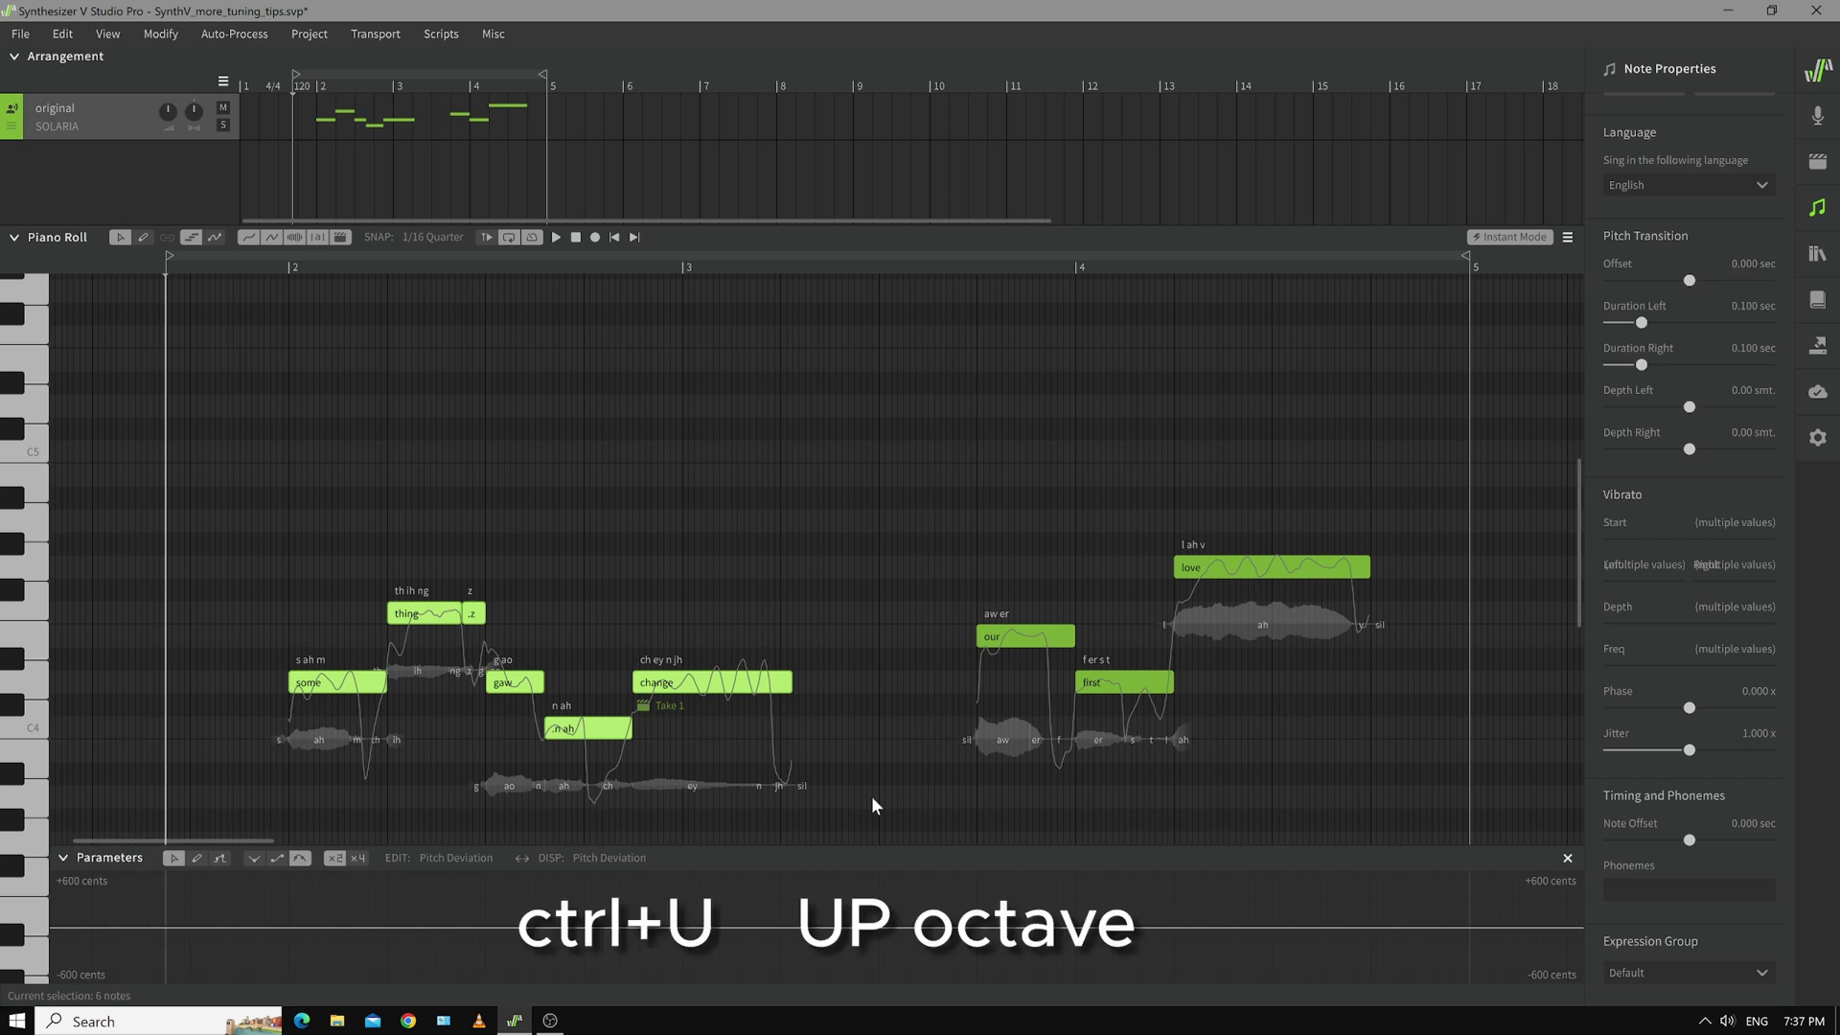
key(ctrl+u)
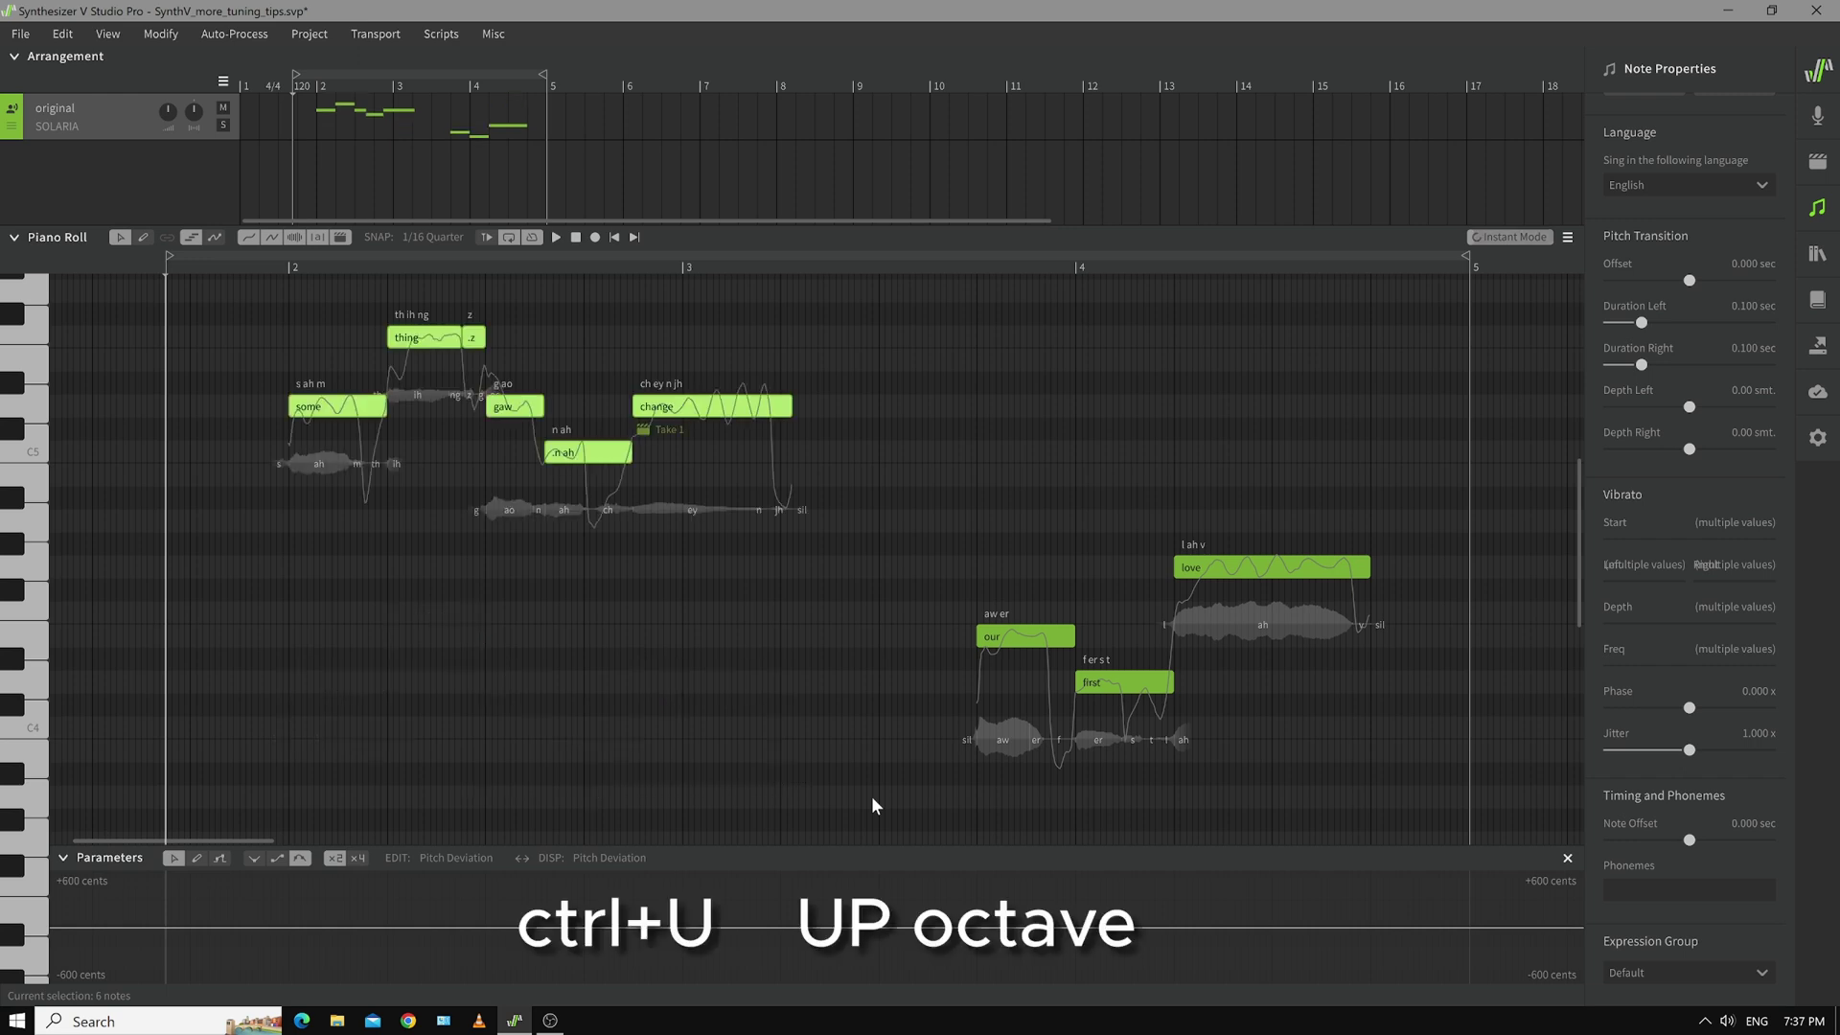
key(space)
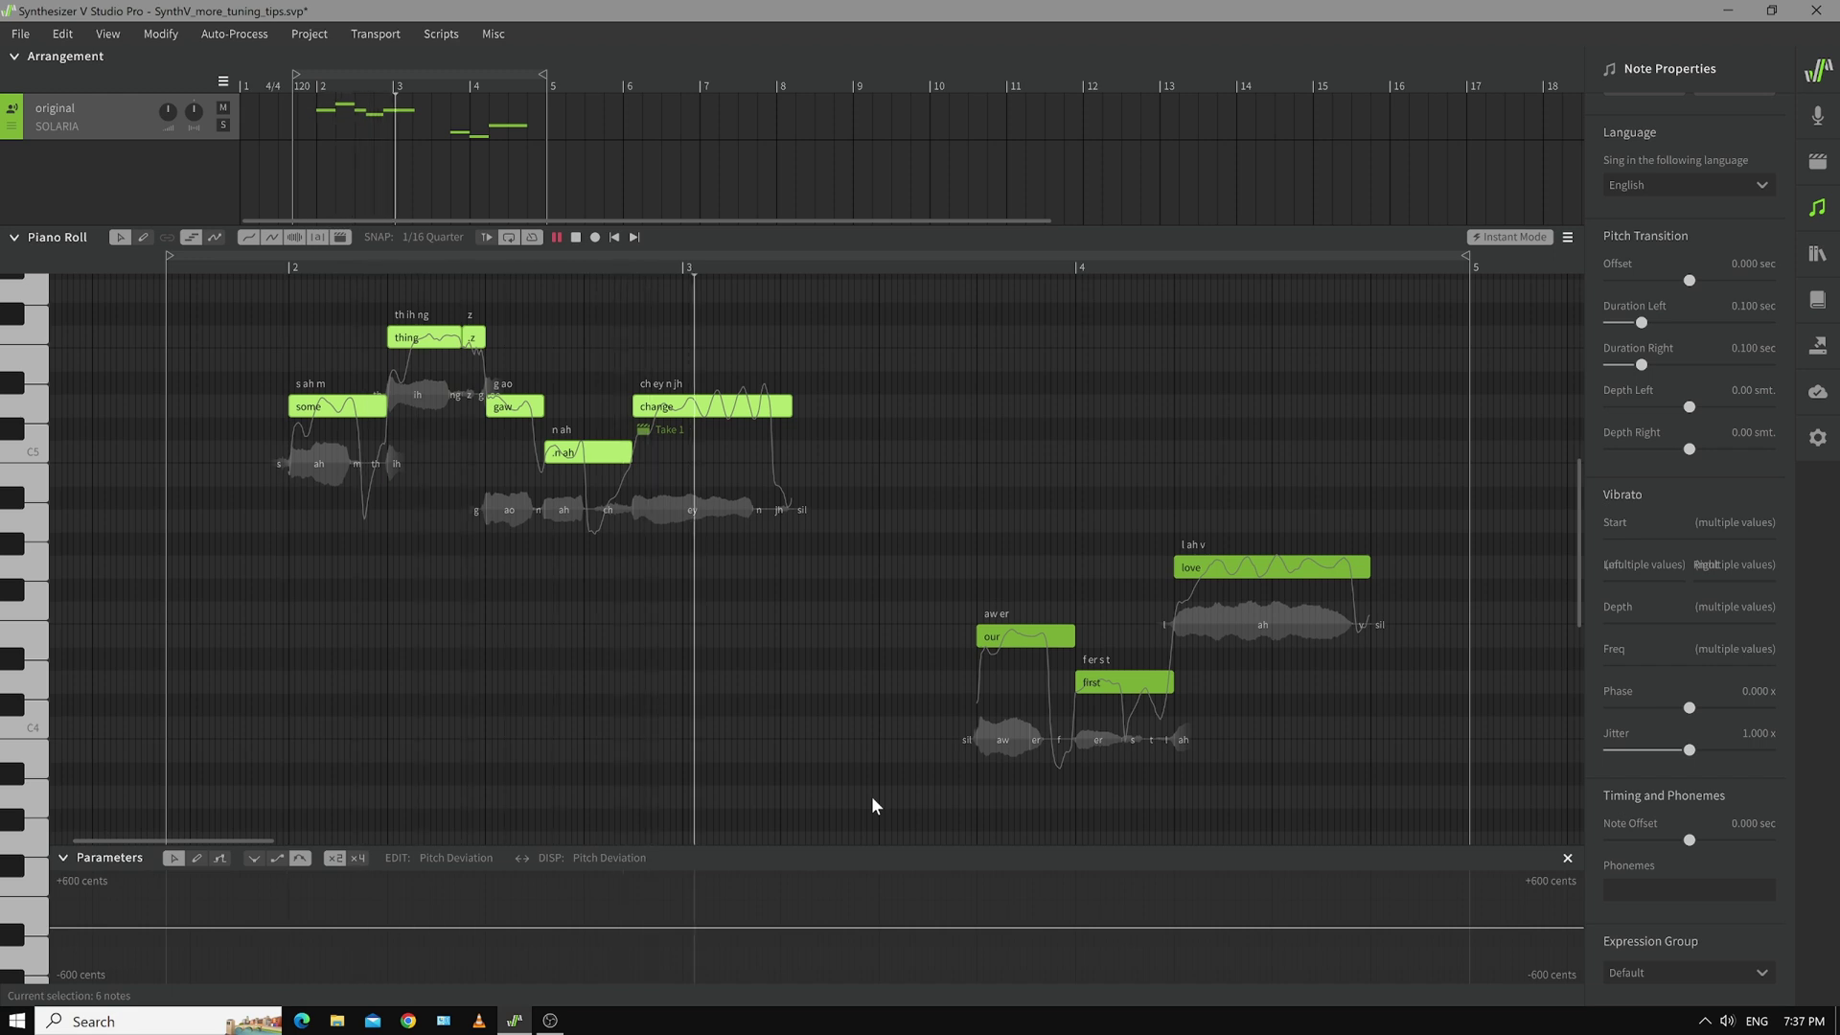
key(space)
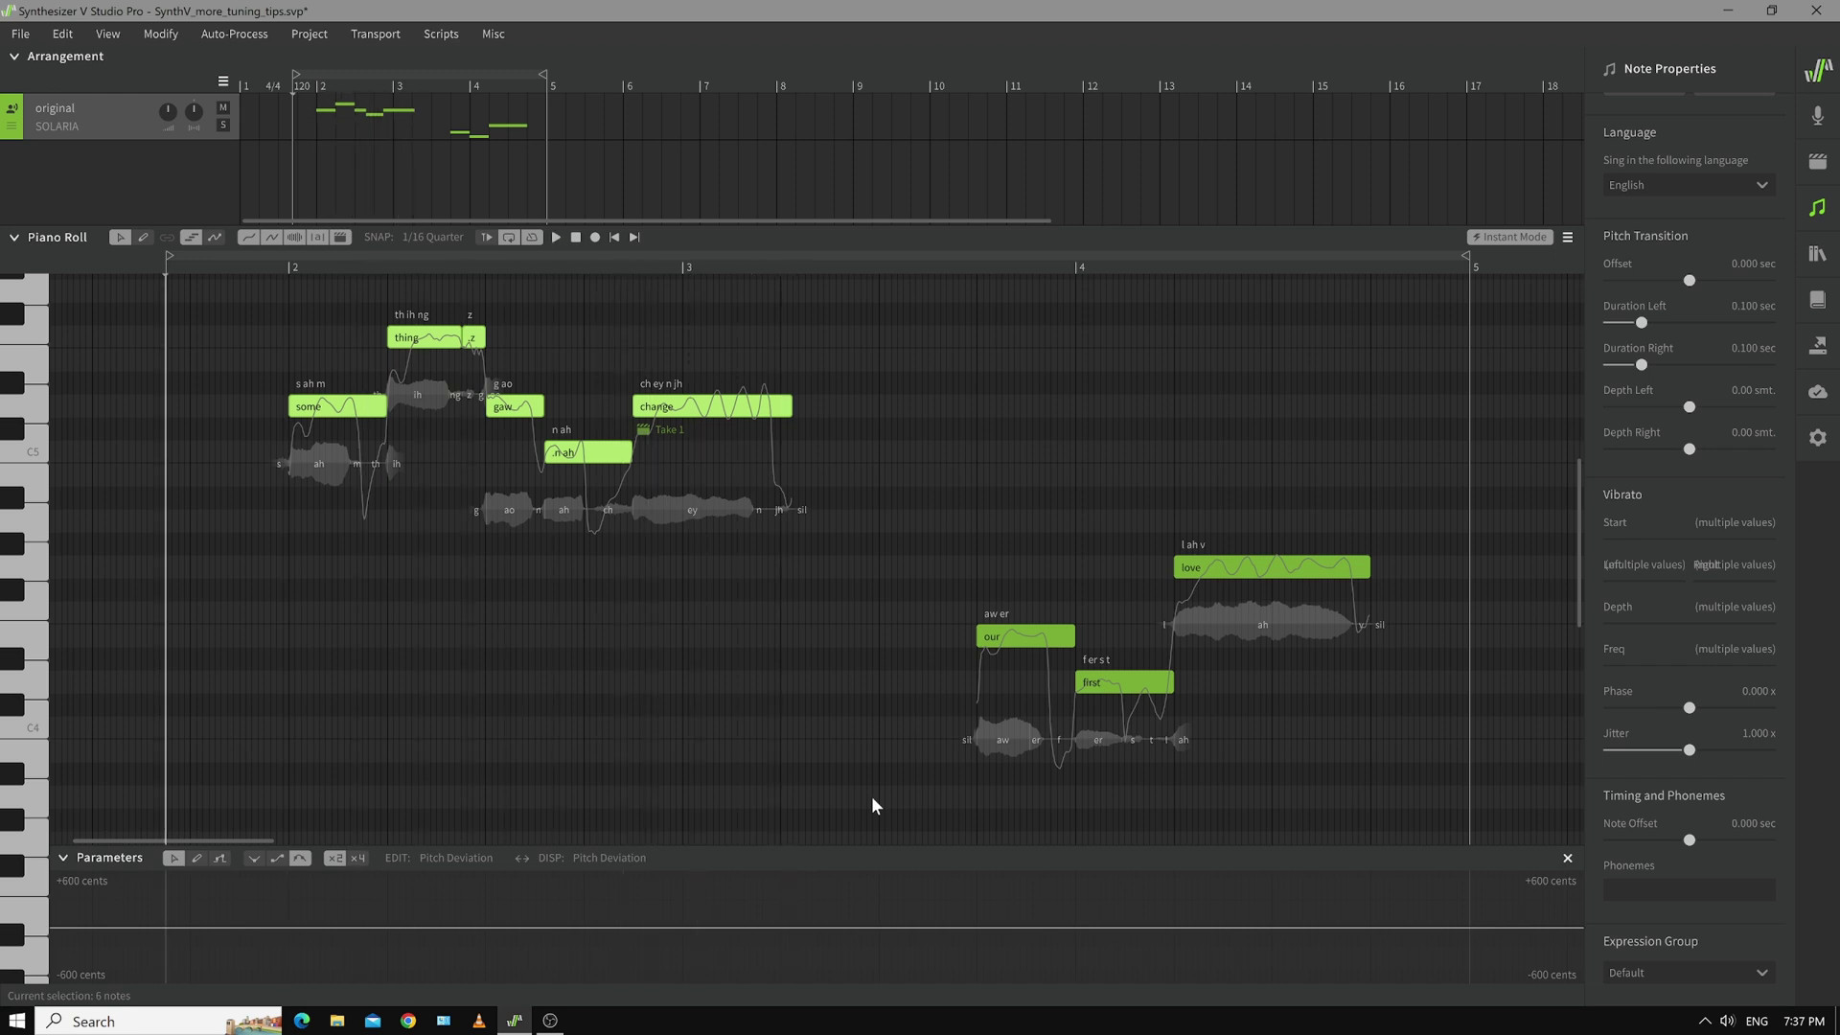
- Return the phrase to its original octave with Ctrl+D and enlarge the Parameters pane
key(ctrl+d)
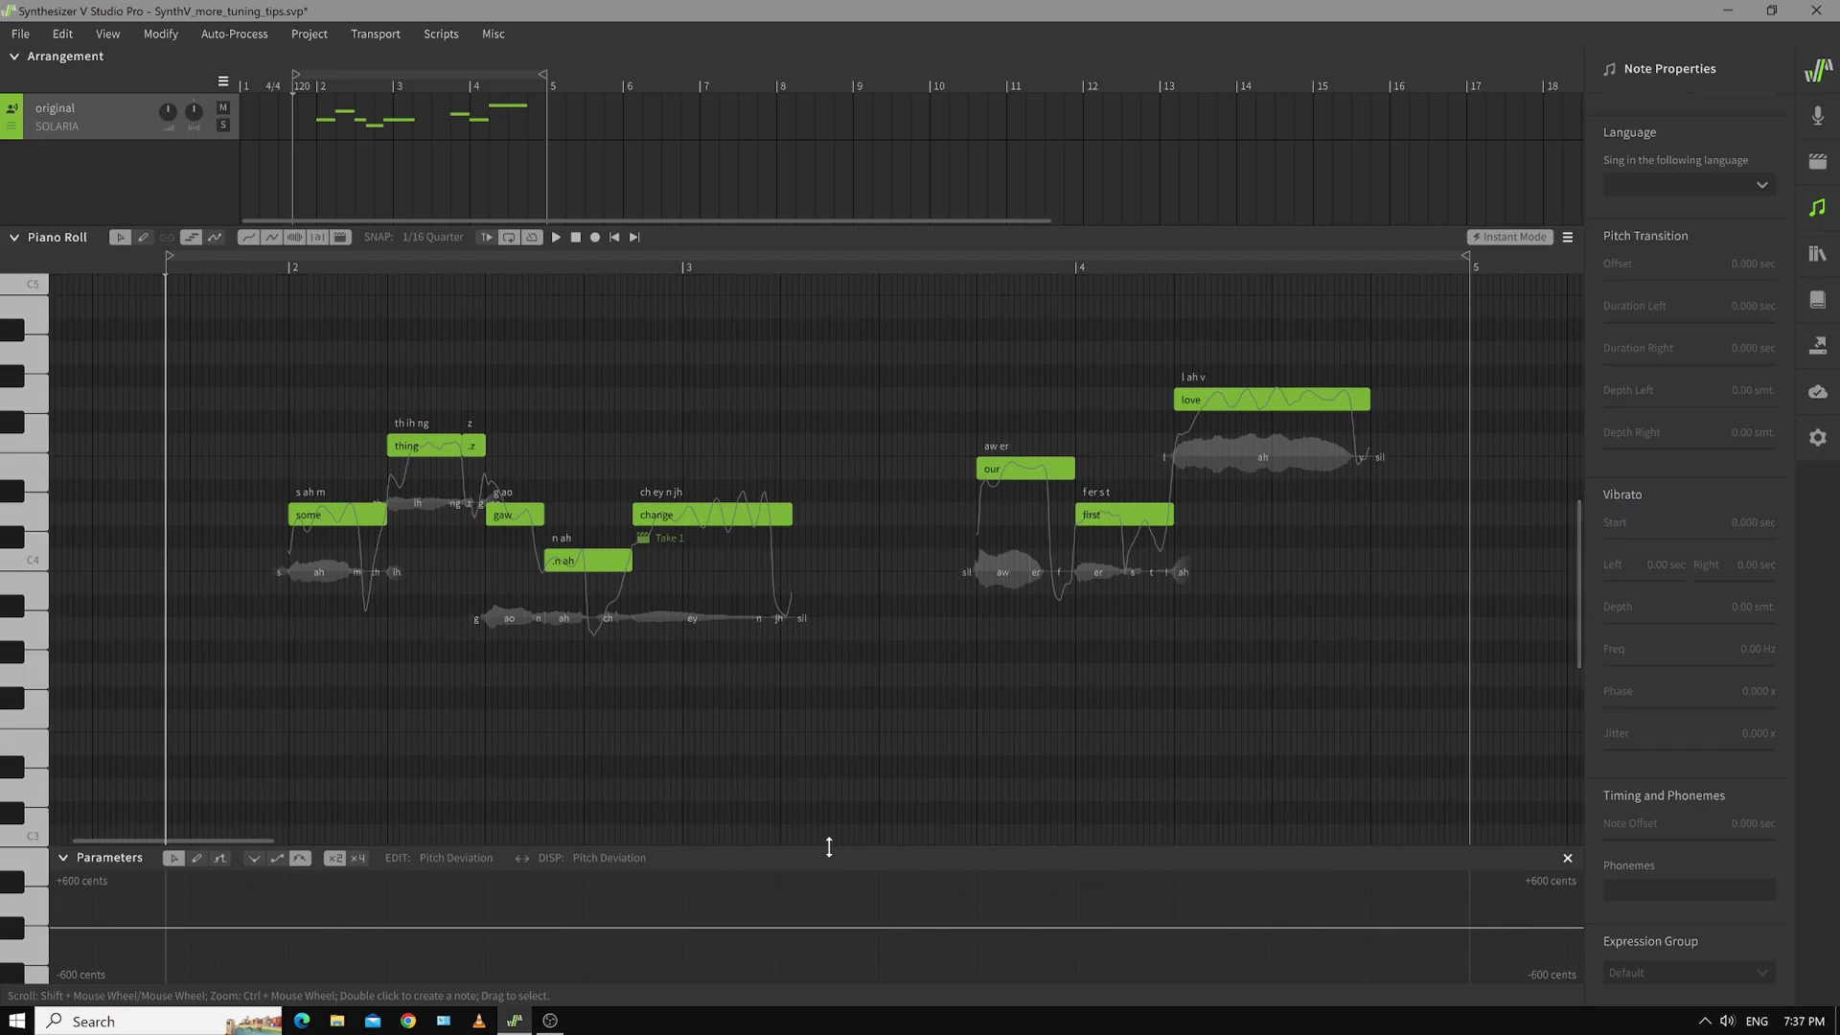
drag(829, 847, 824, 813)
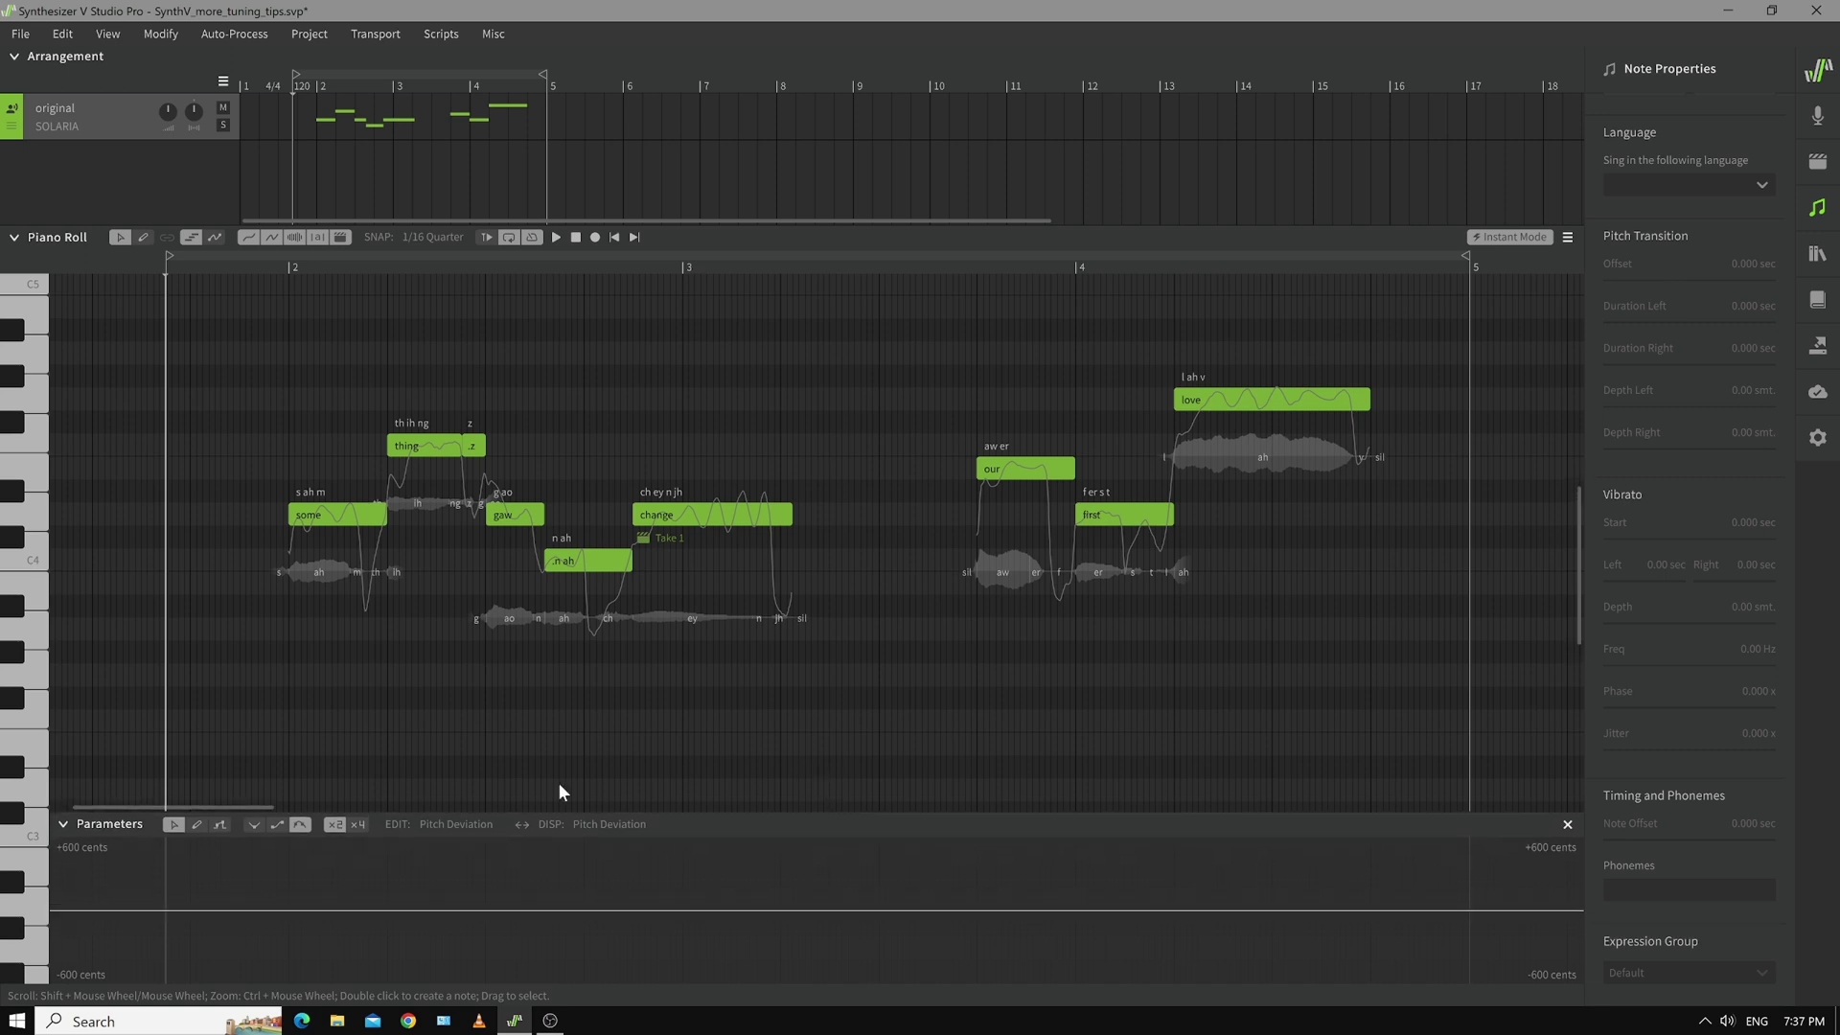
click(704, 522)
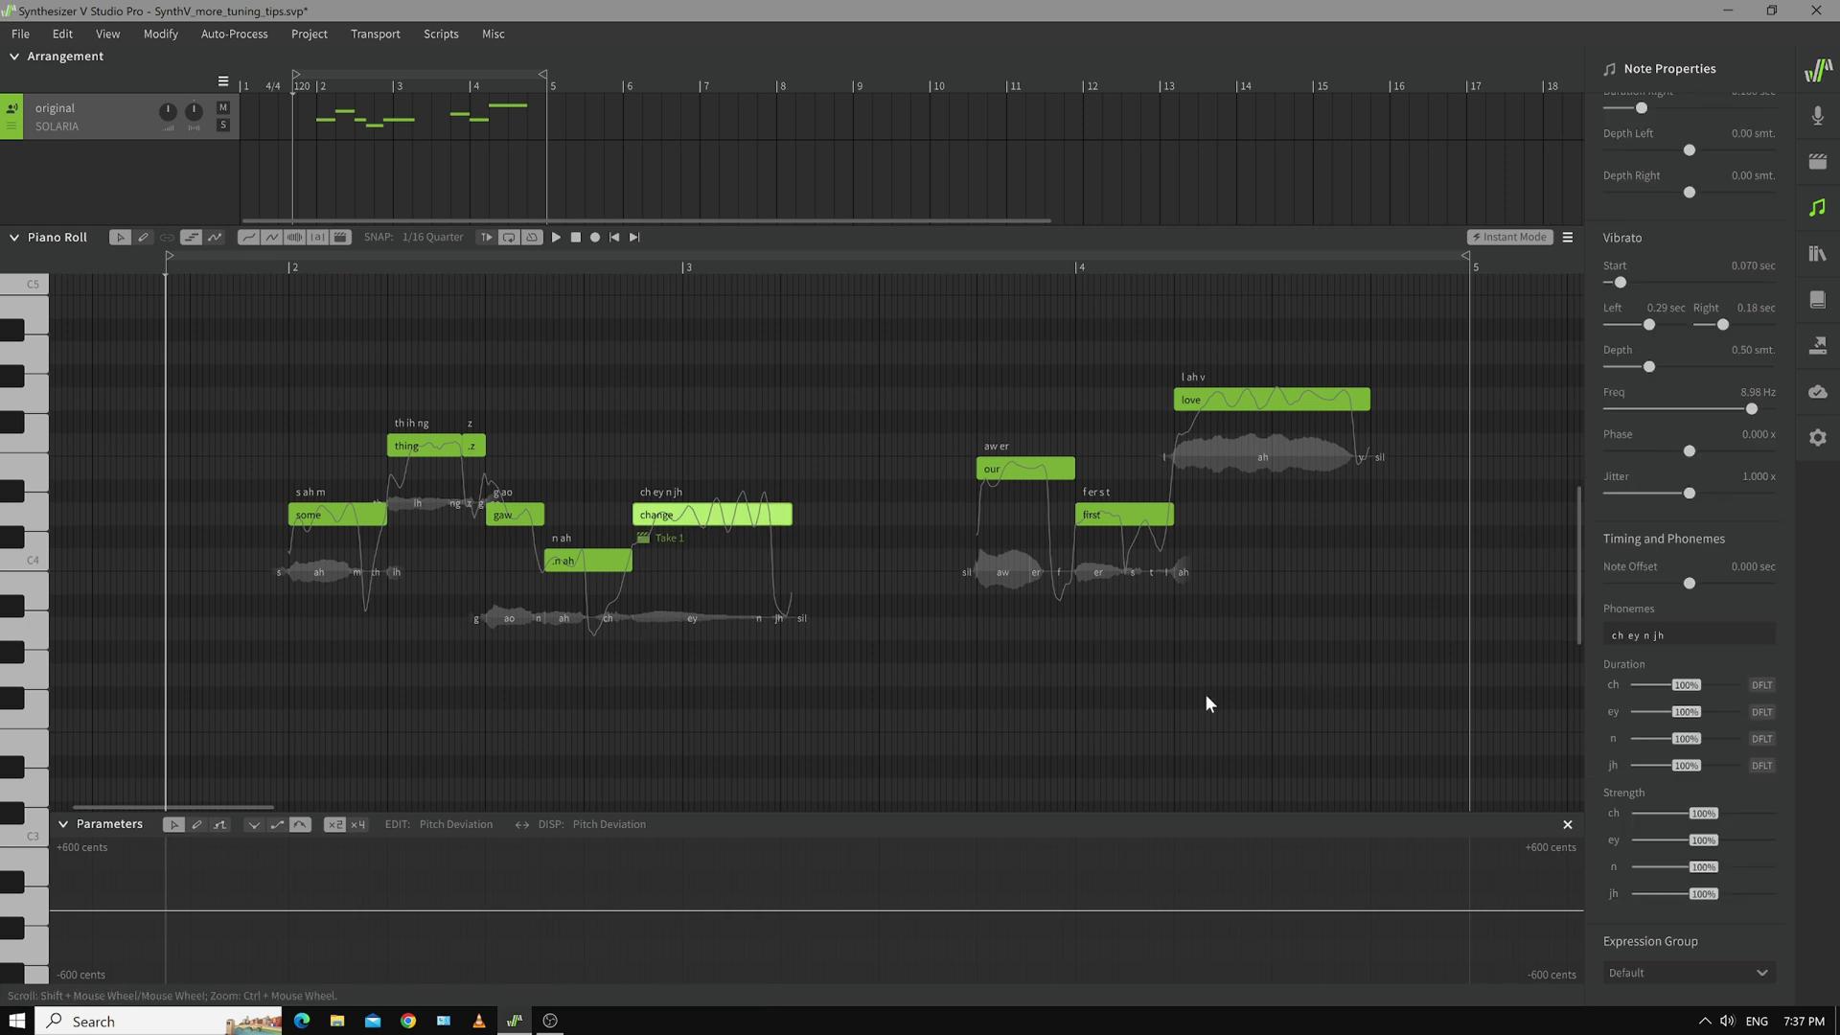
- Select the 'change' note and create two pitch-deviation anchor points under it
scroll(157, 773, up, 5)
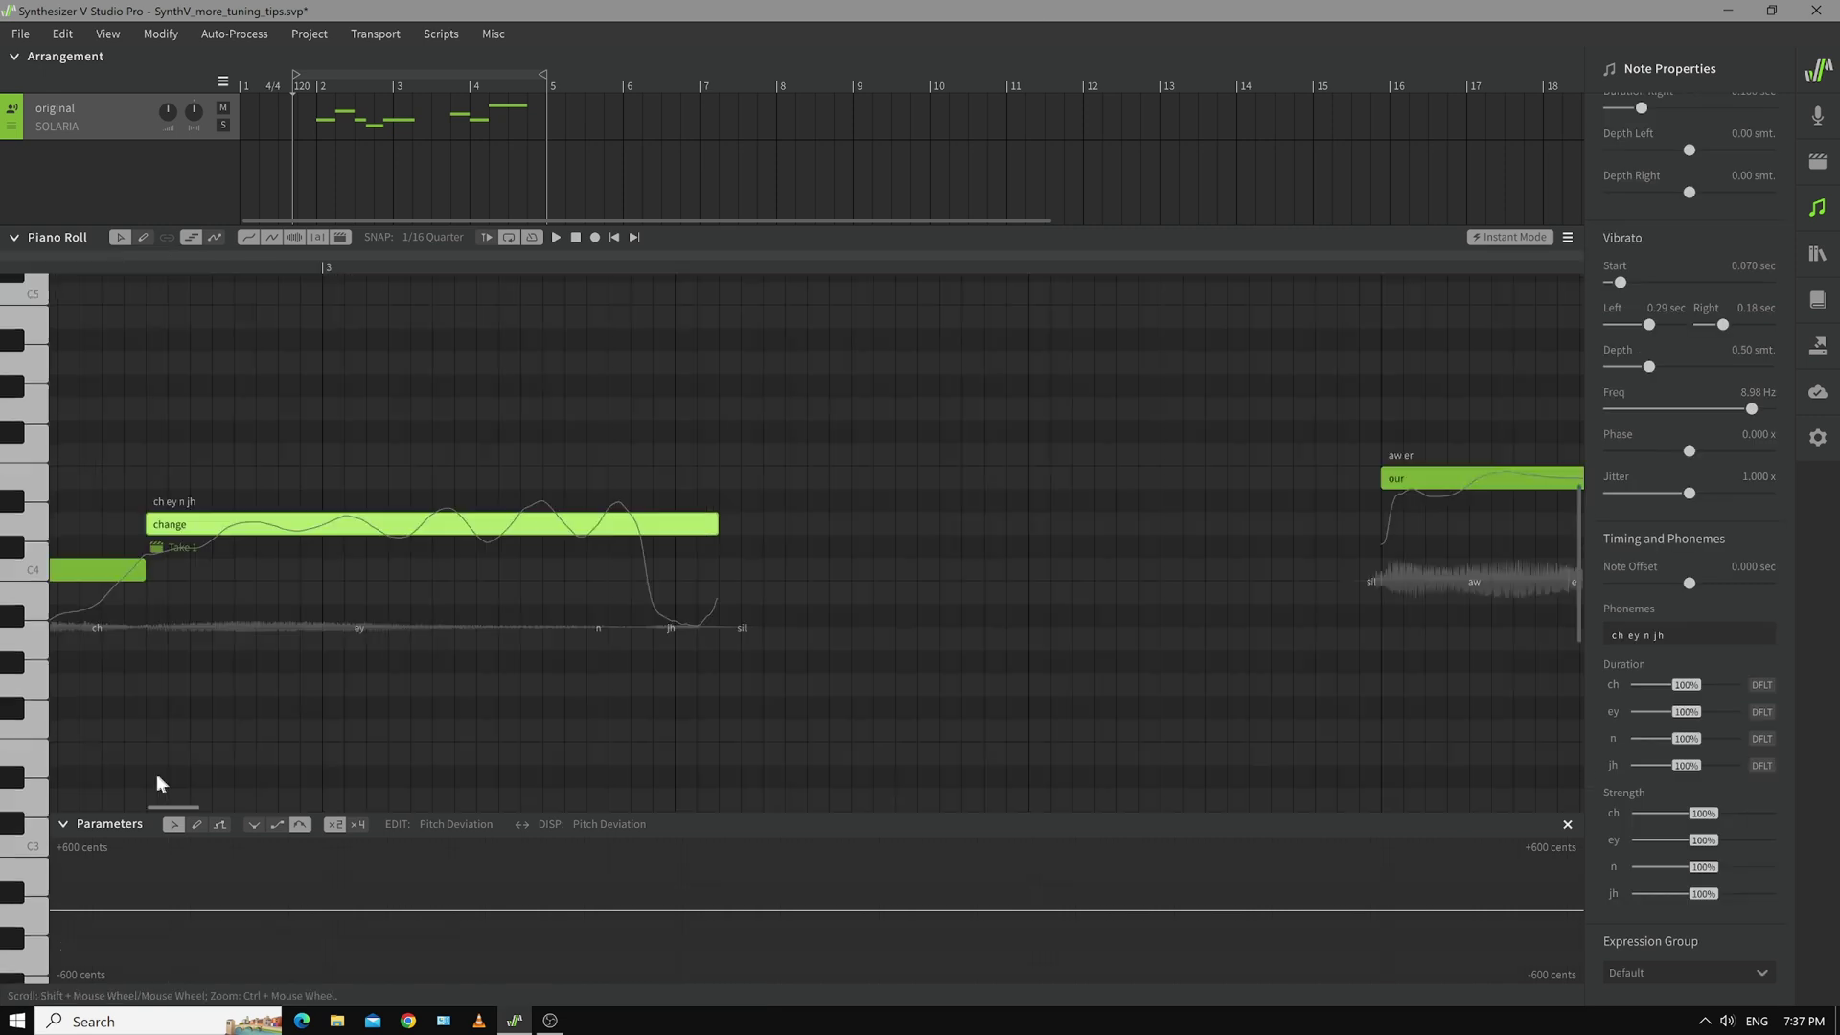
scroll(147, 773, left, 5)
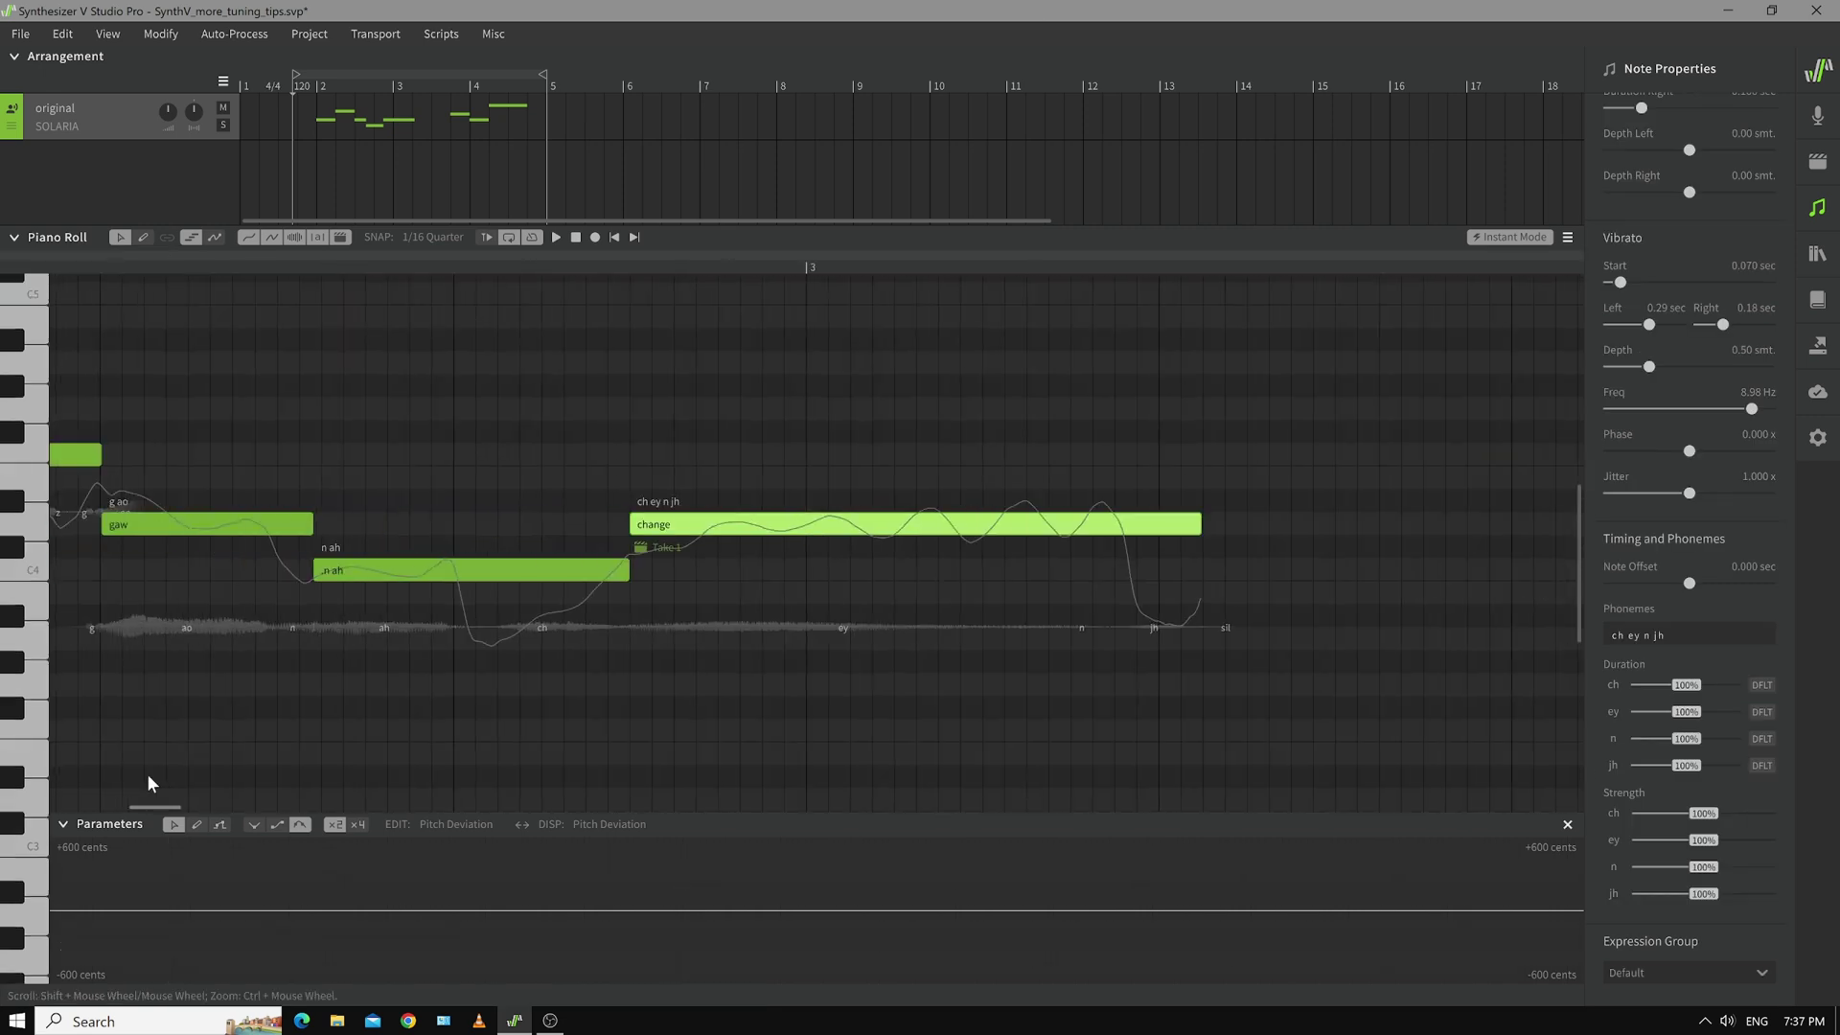
click(1064, 439)
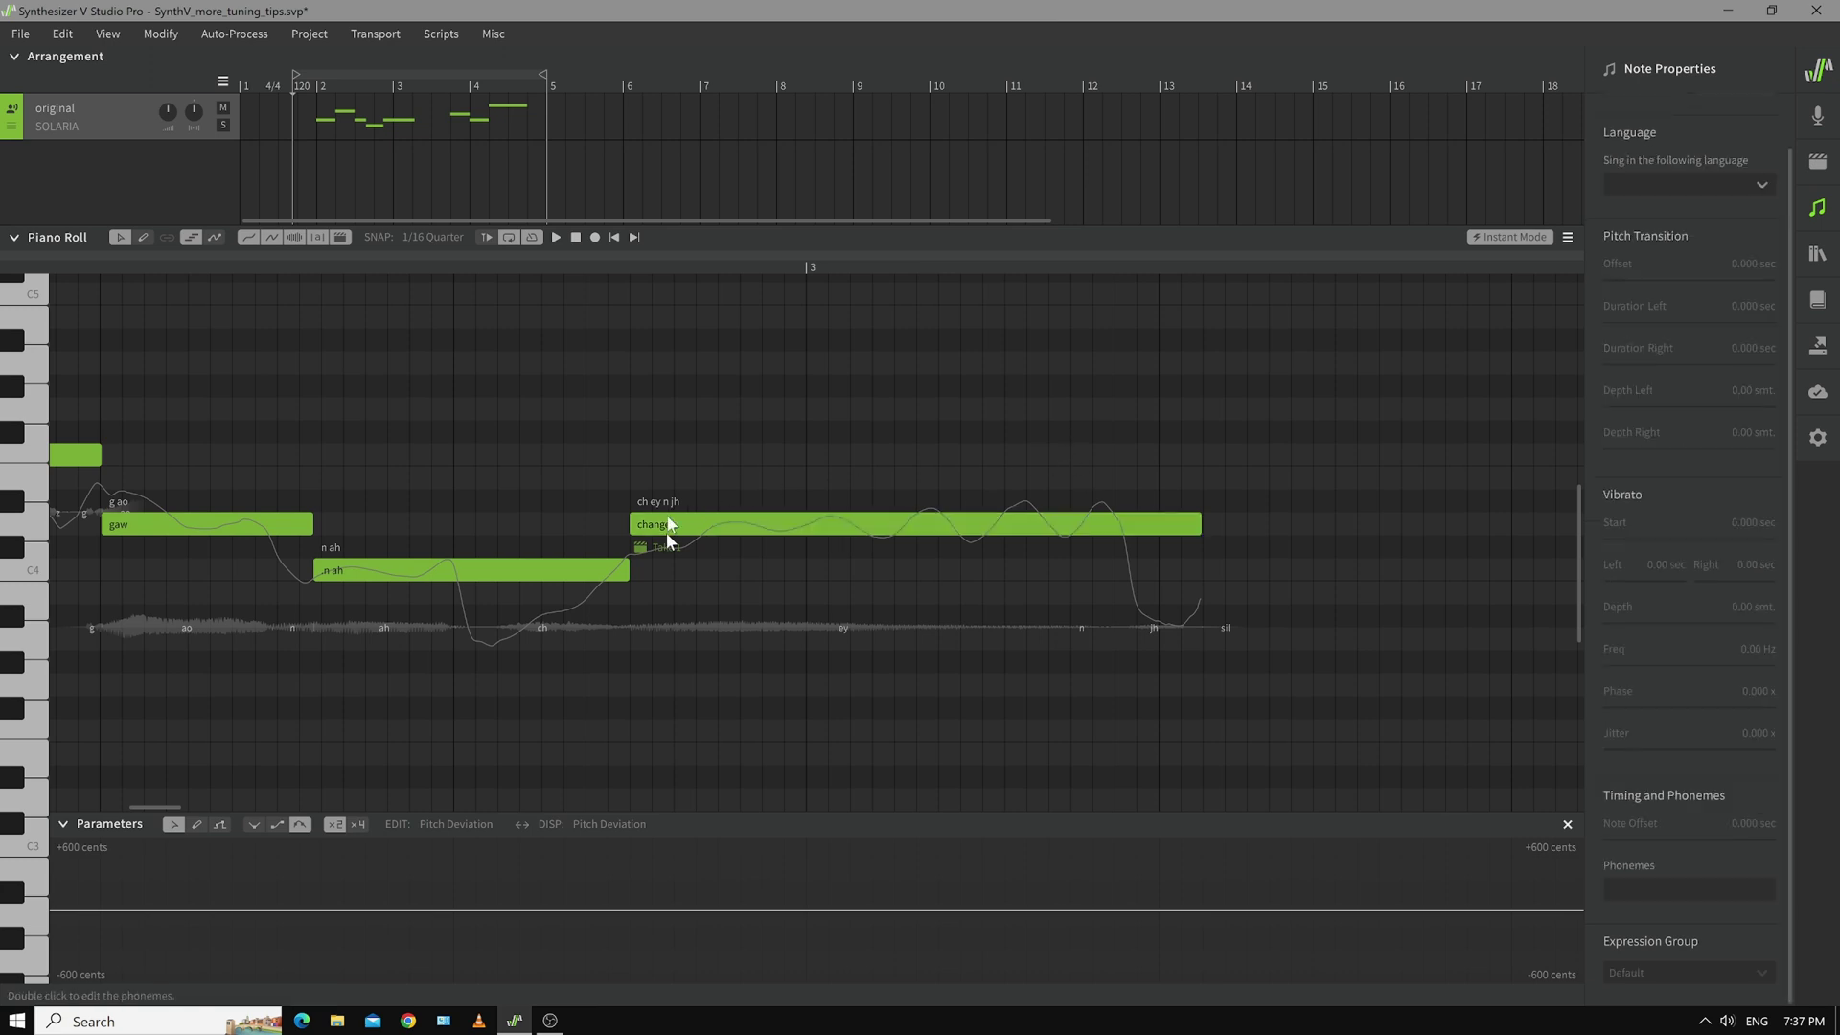
click(832, 530)
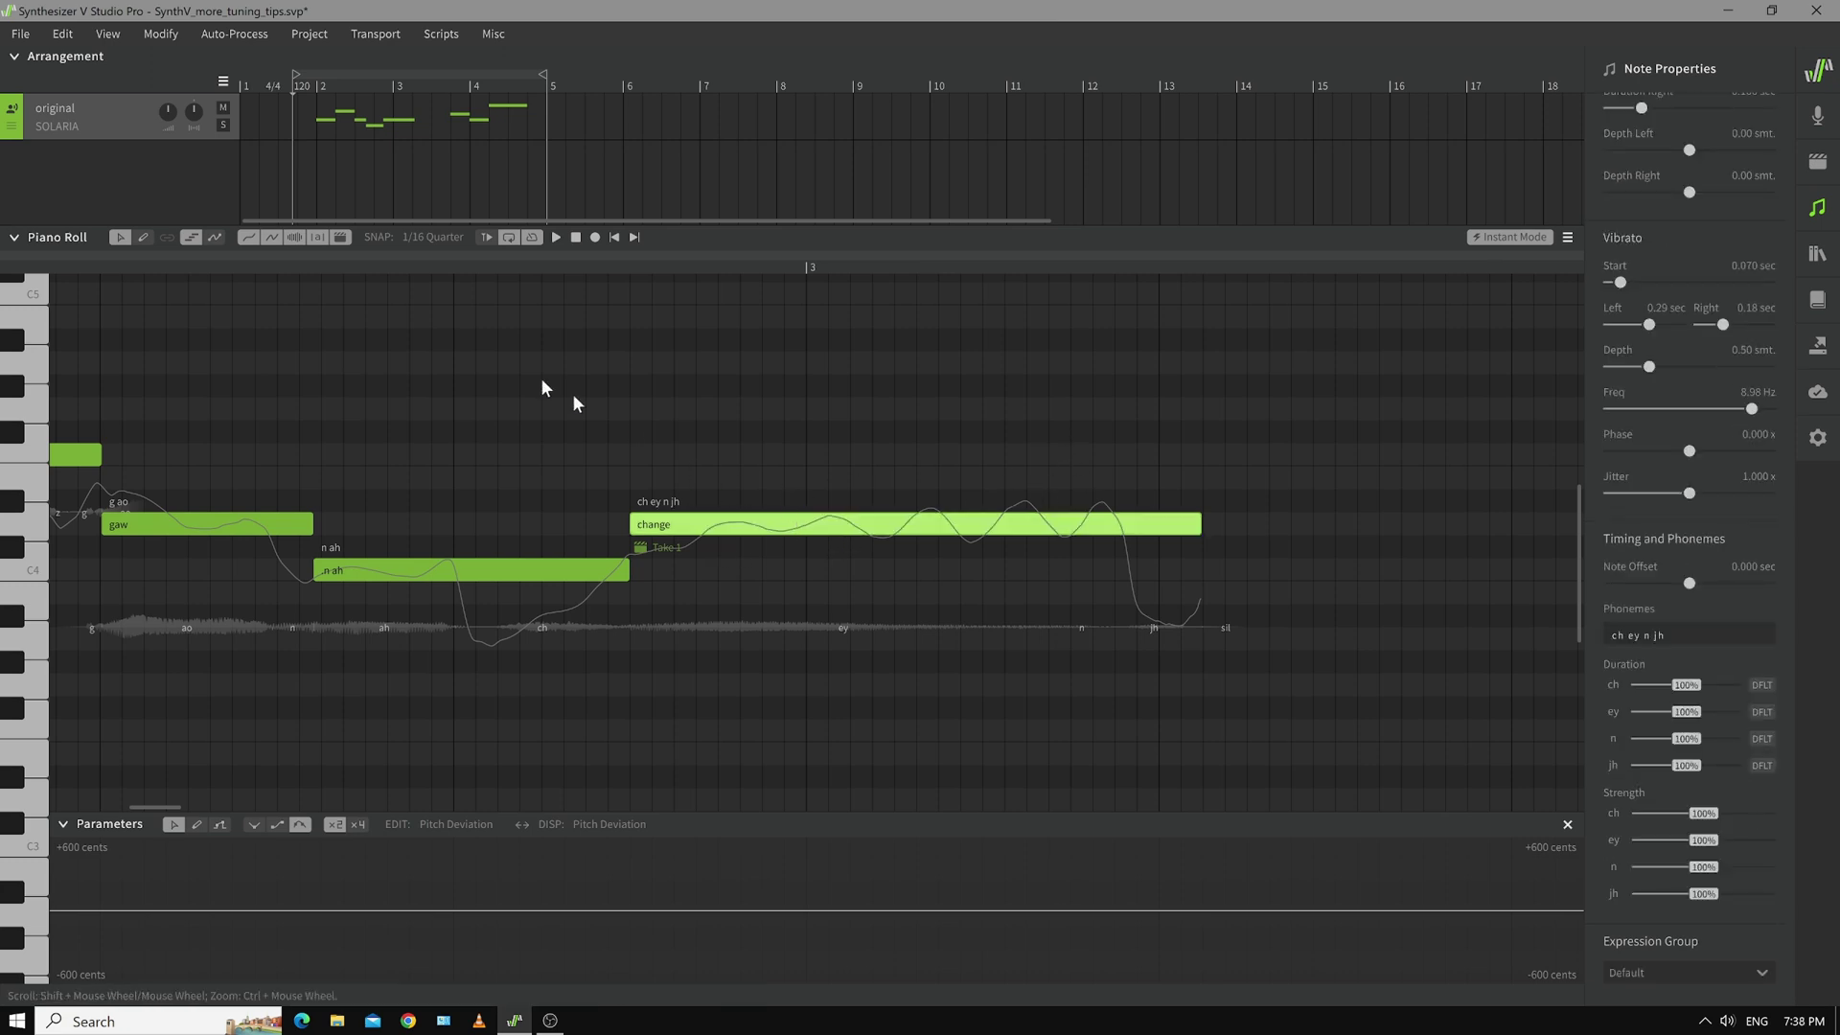
click(155, 33)
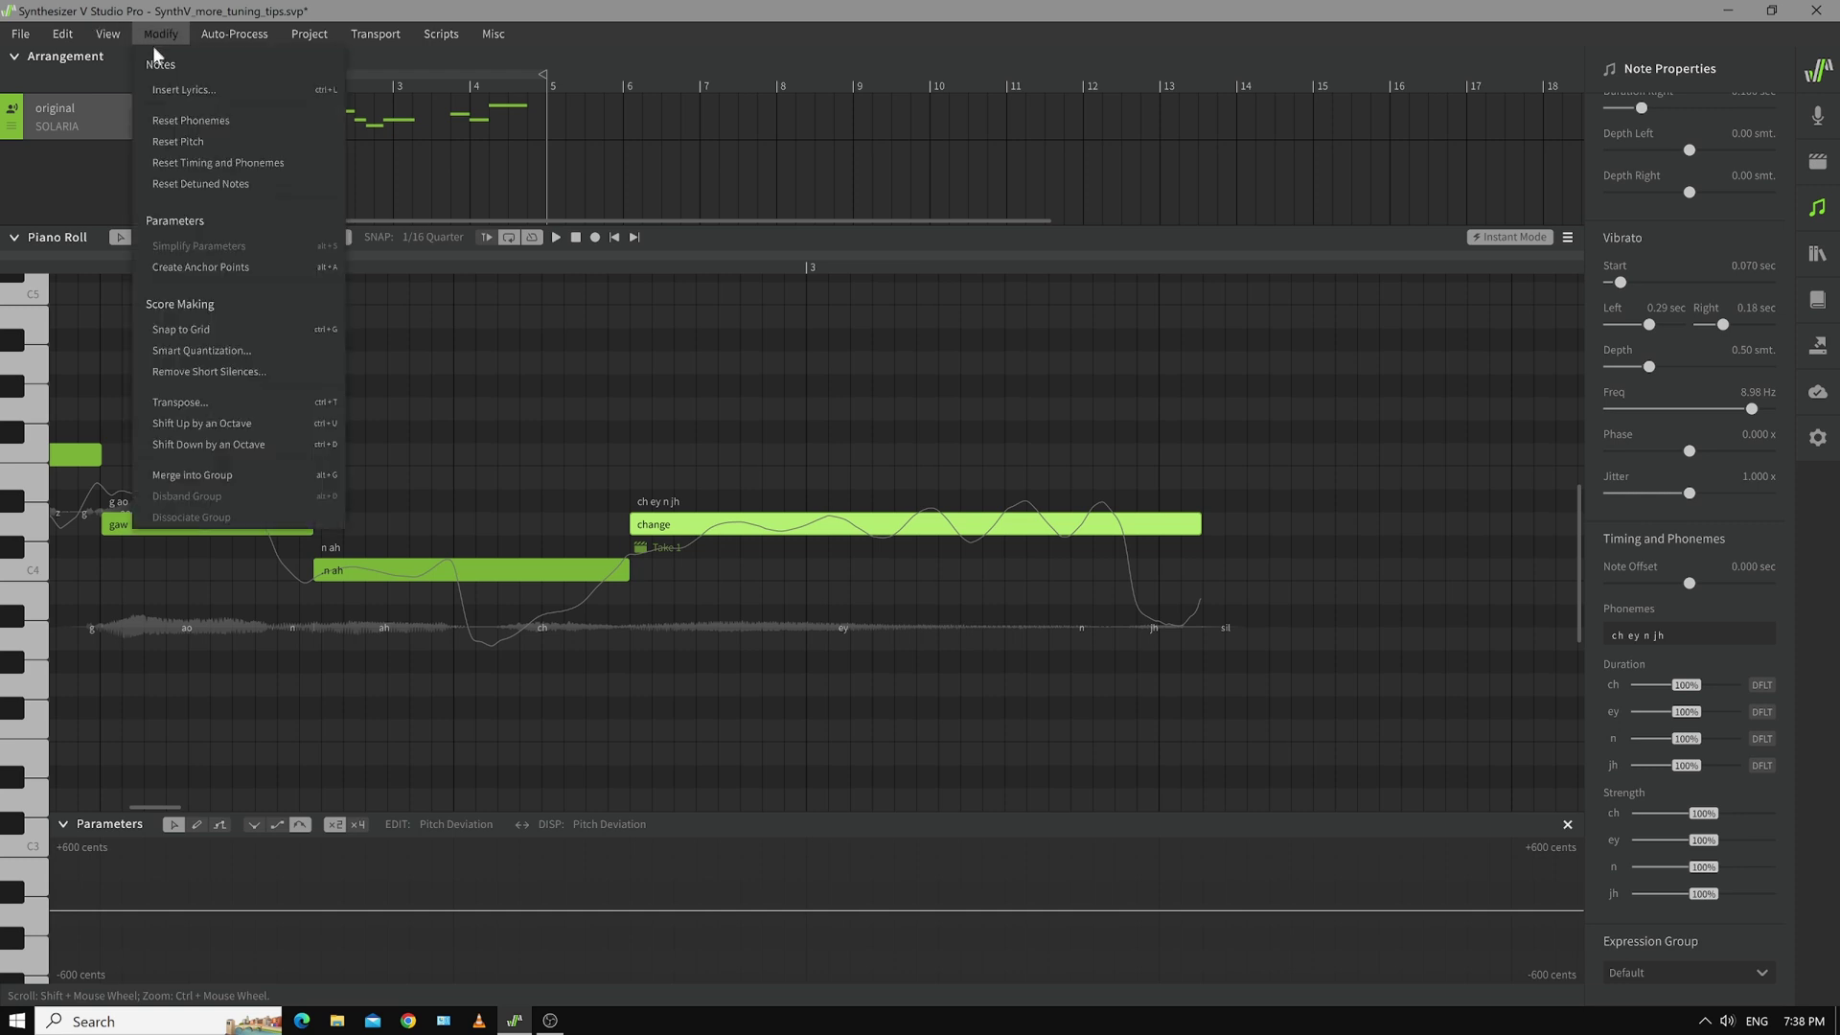
click(204, 266)
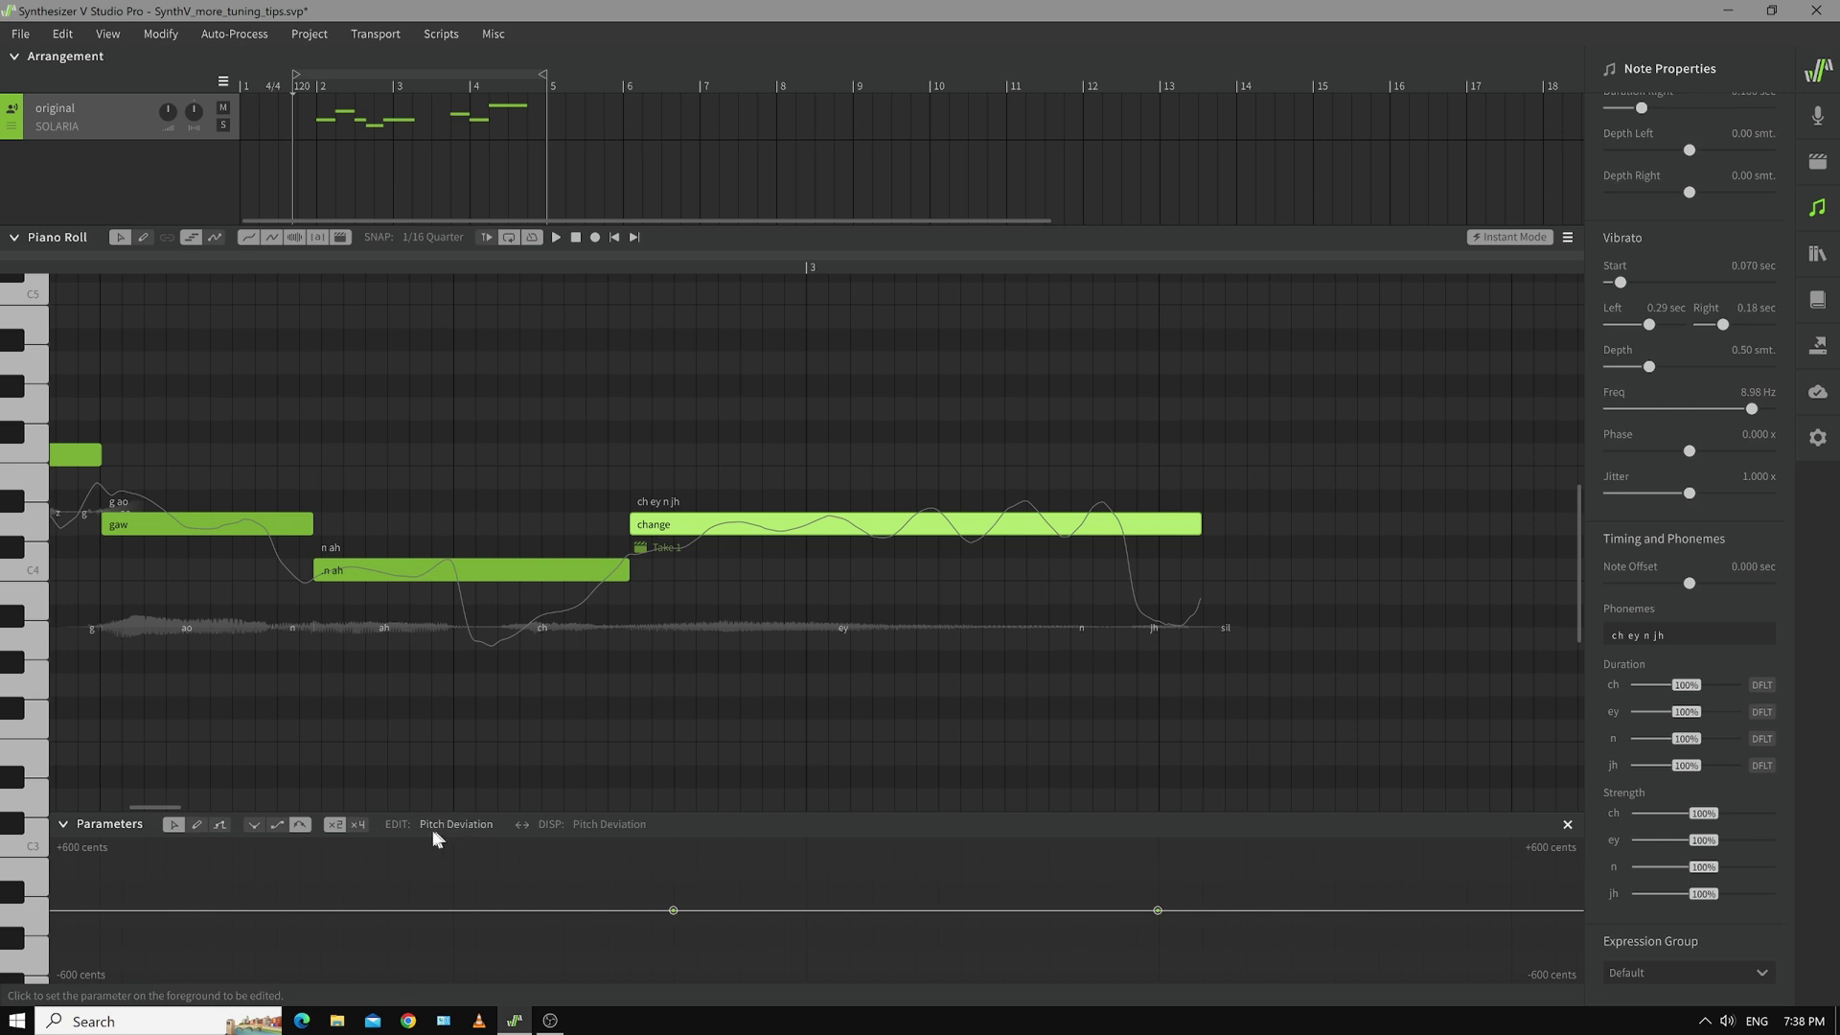
- Add and drag Pitch Deviation points under 'change' so the curve slopes gently down at the end
click(900, 910)
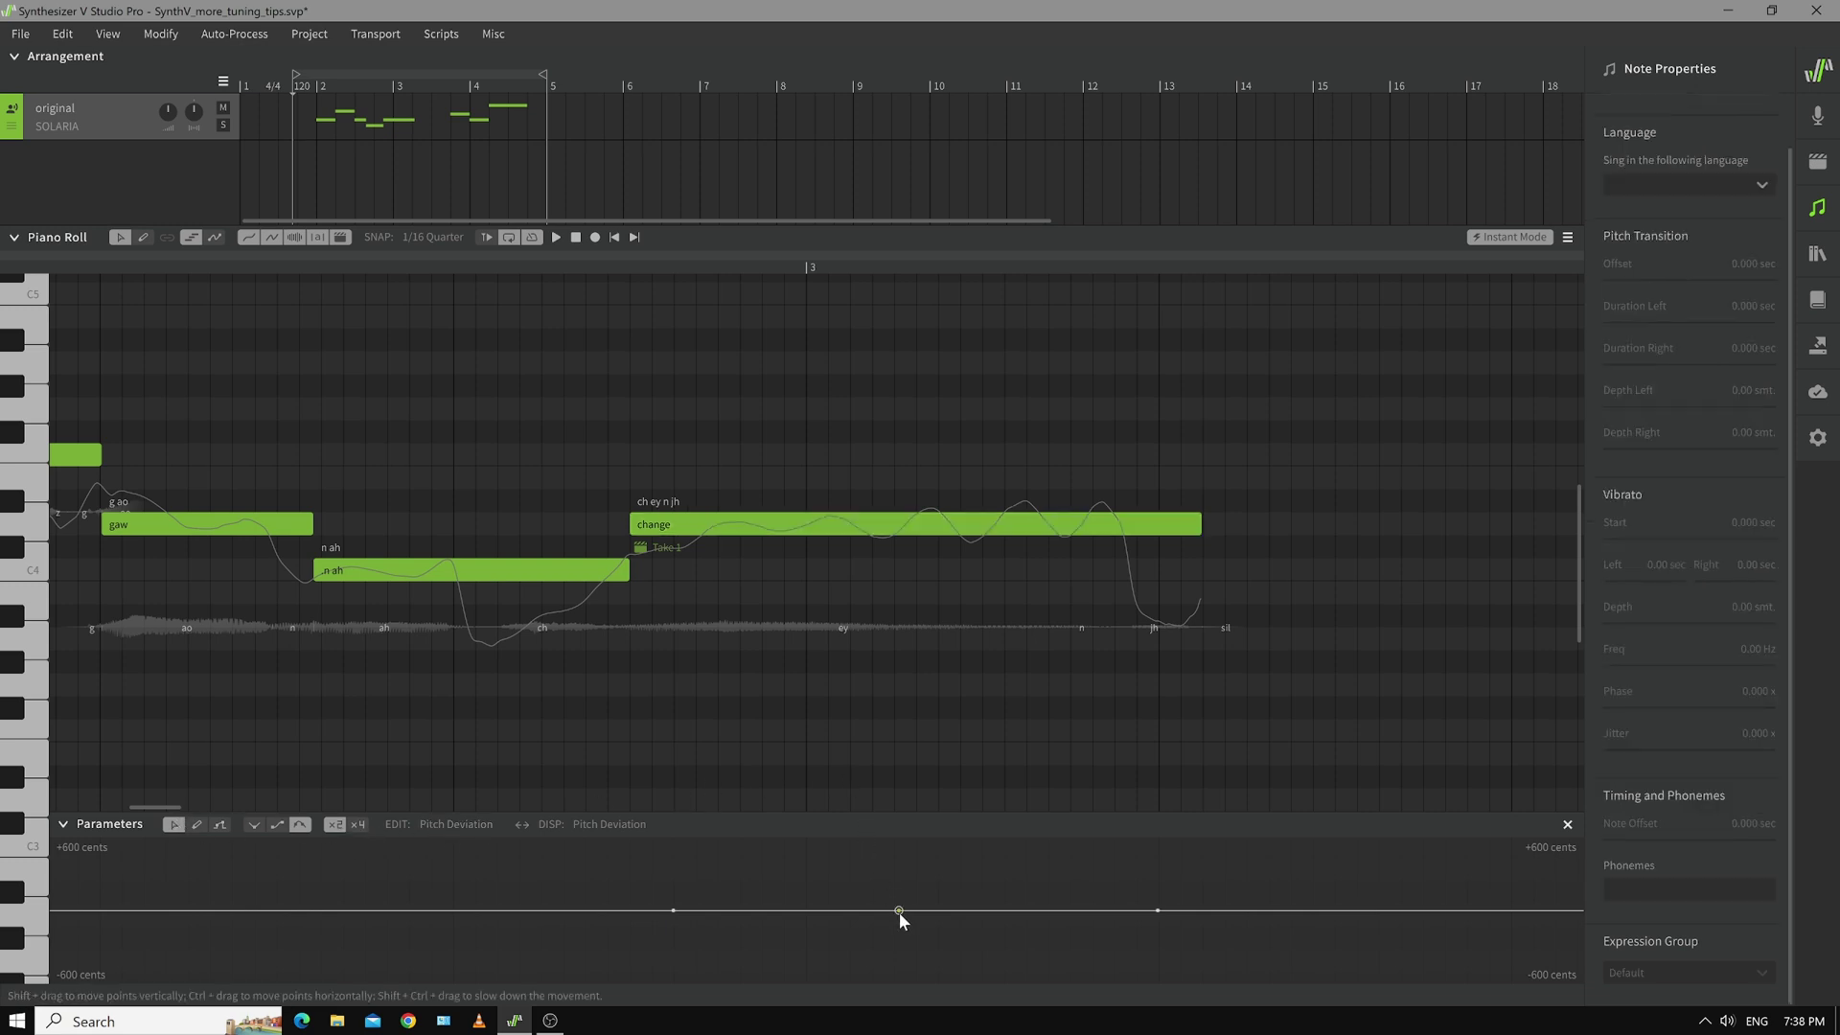
mouse_move(899, 910)
mouse_down()
mouse_move(899, 854)
mouse_move(901, 932)
mouse_move(899, 882)
mouse_up()
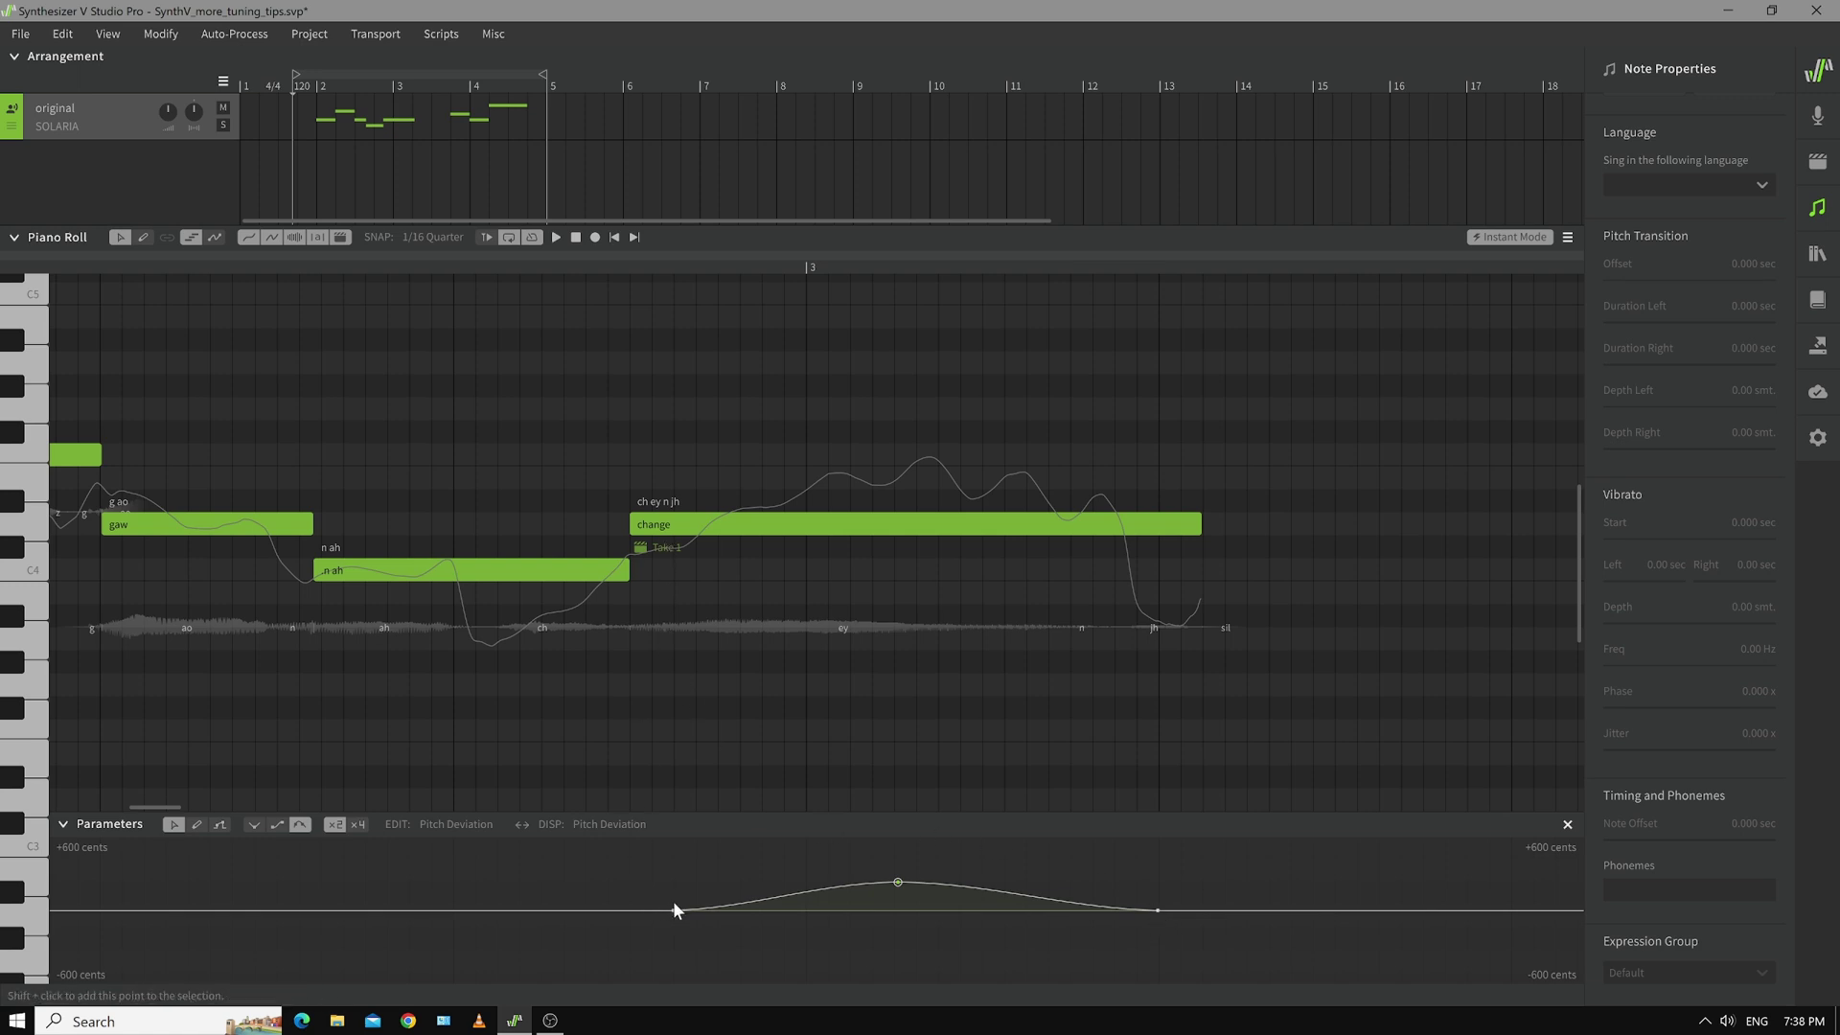
drag(898, 881, 1036, 920)
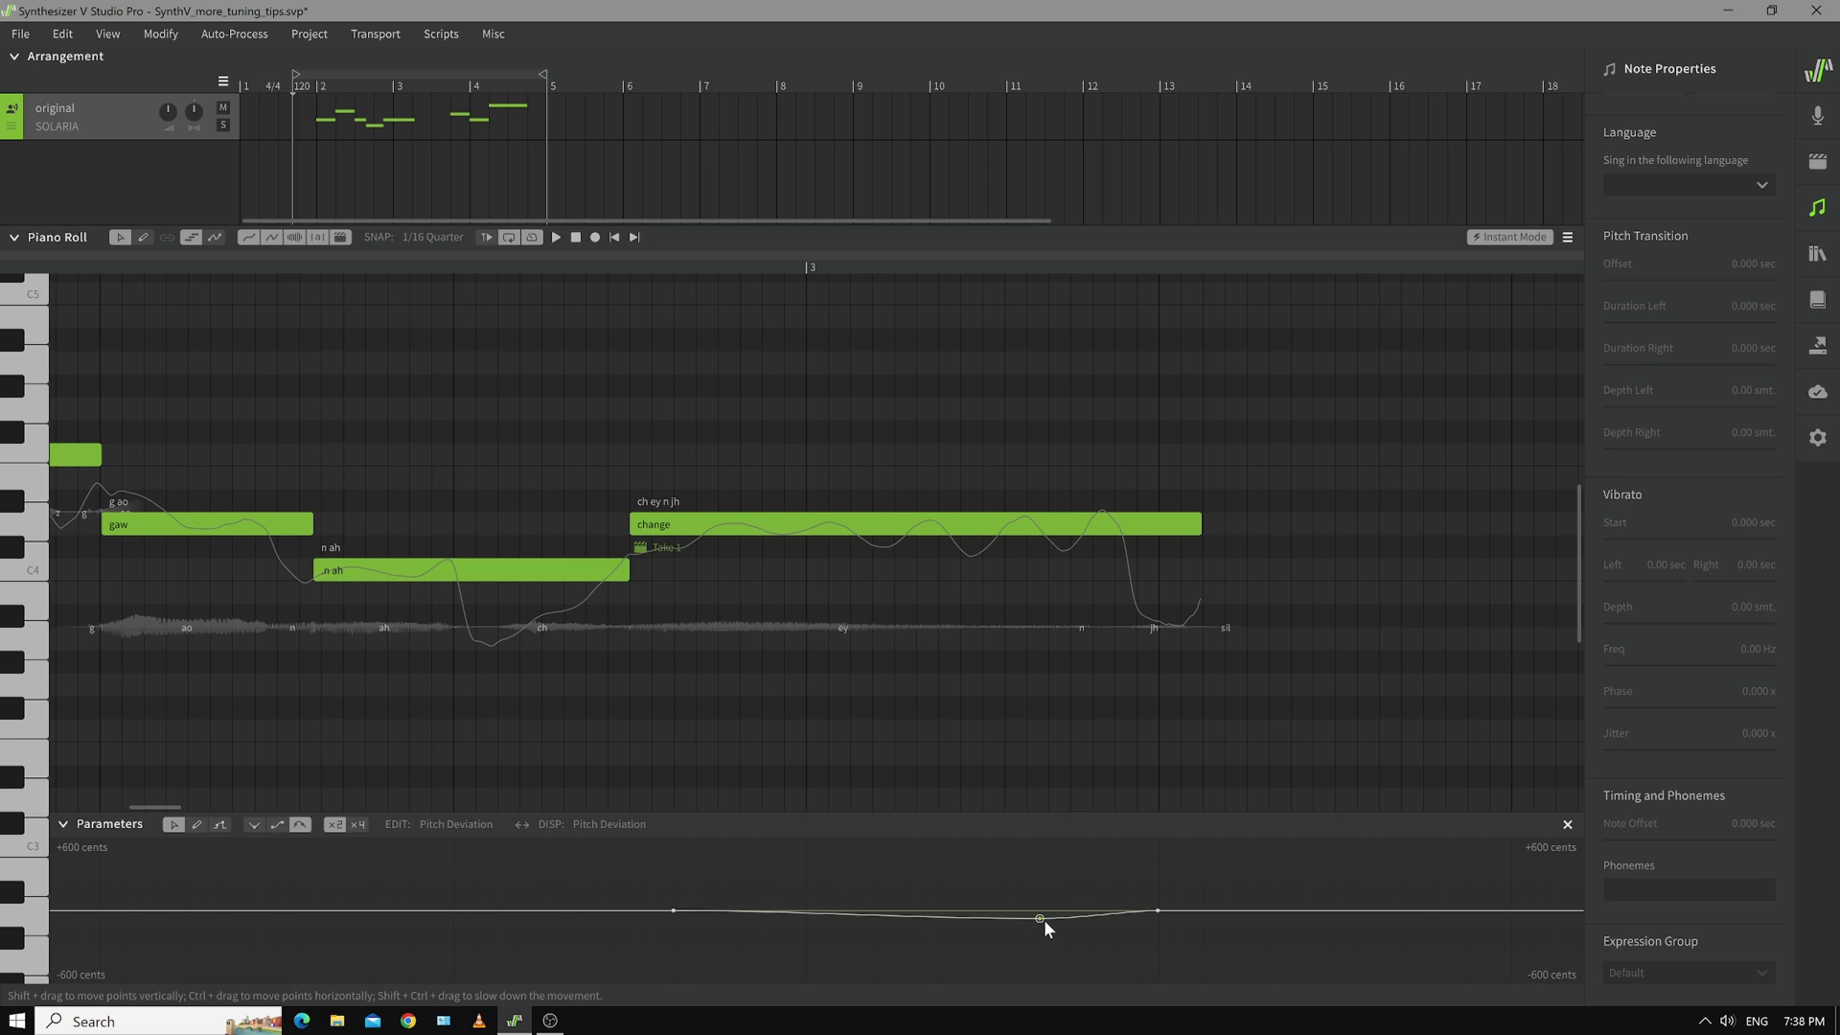
drag(1040, 920, 968, 910)
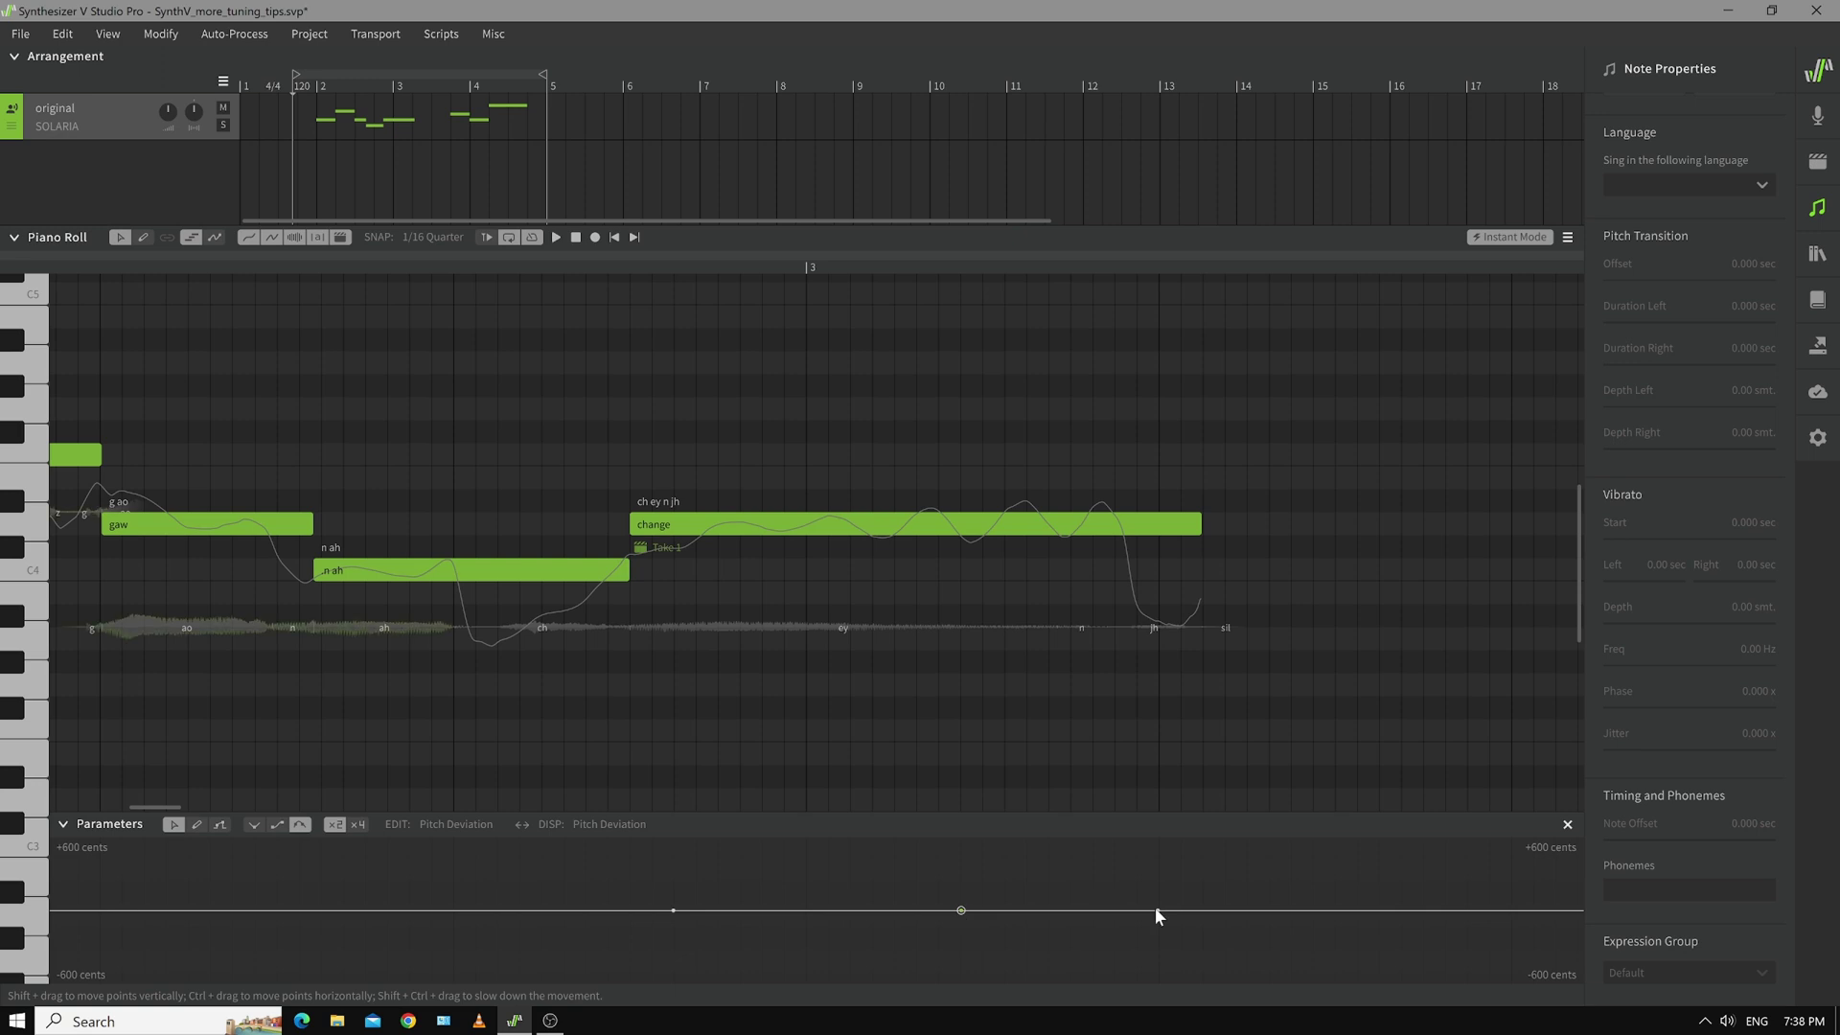
drag(1157, 912, 1165, 928)
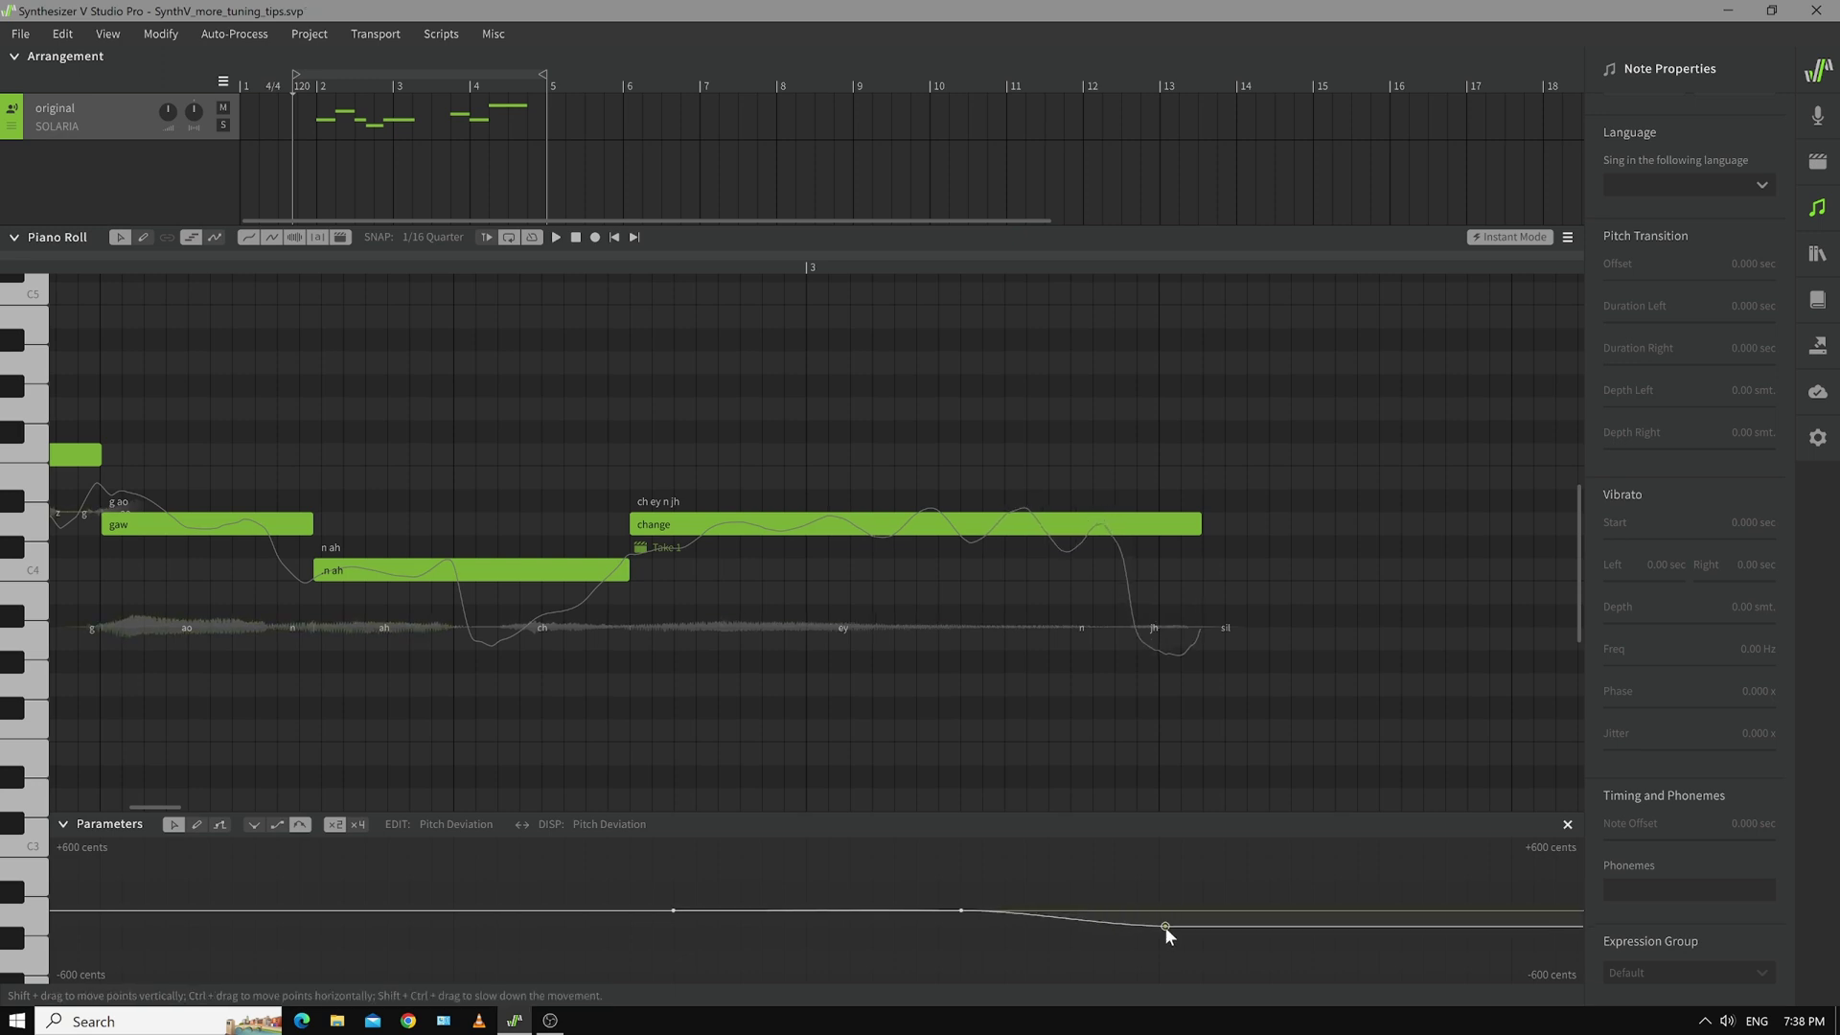
drag(961, 911, 1032, 911)
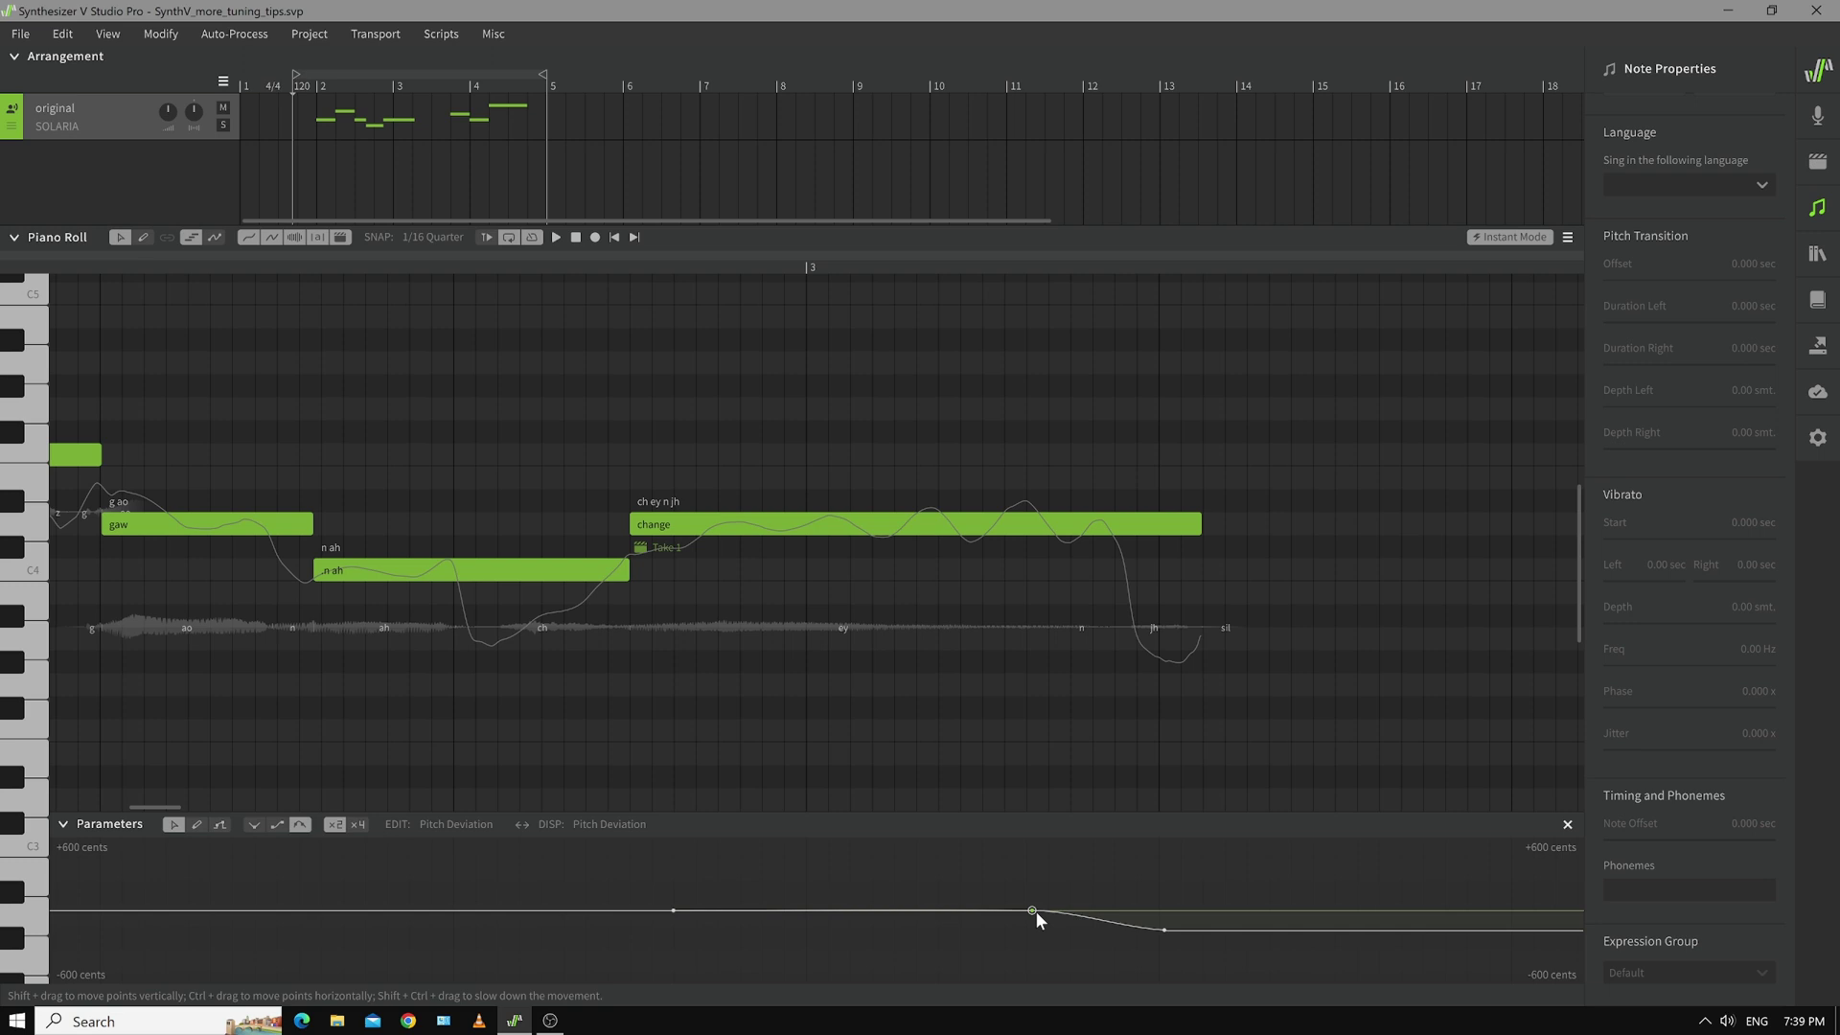
drag(1037, 911, 1036, 917)
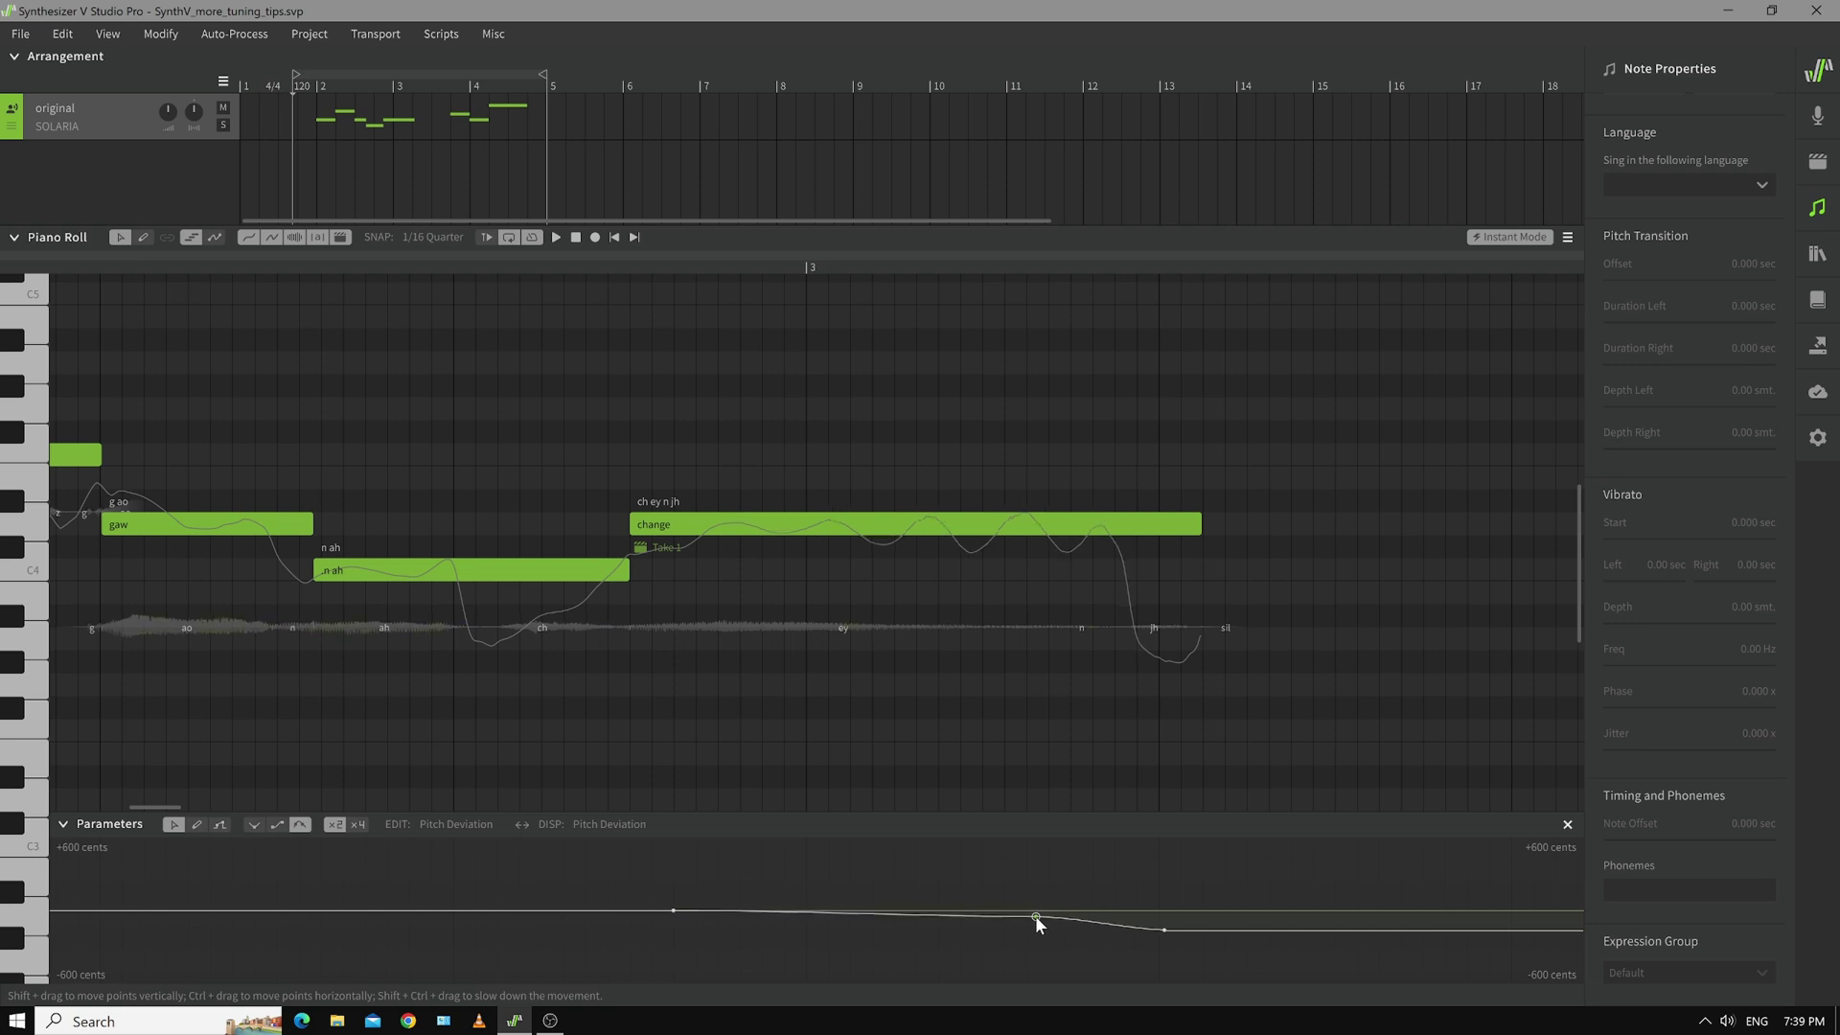